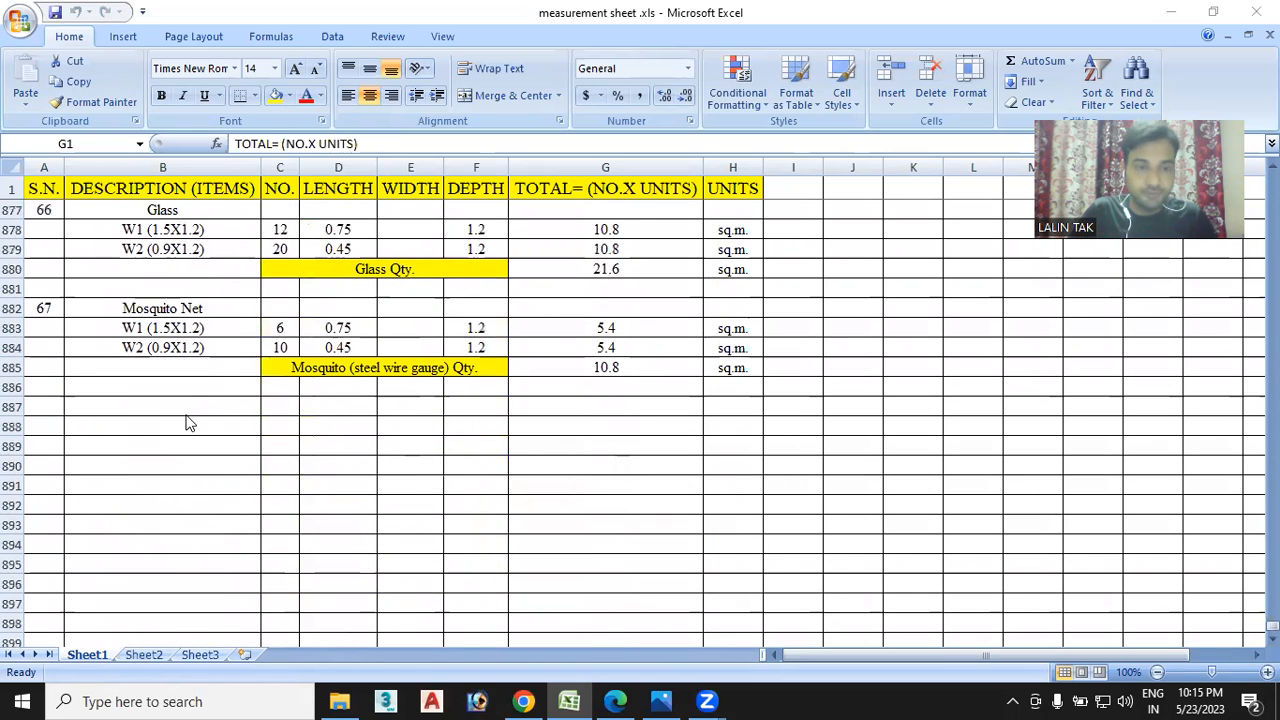
Enter serial number 68 in cell A887, leaving one blank row below the Mosquito Net item
click(150, 407)
click(46, 407)
double_click(46, 408)
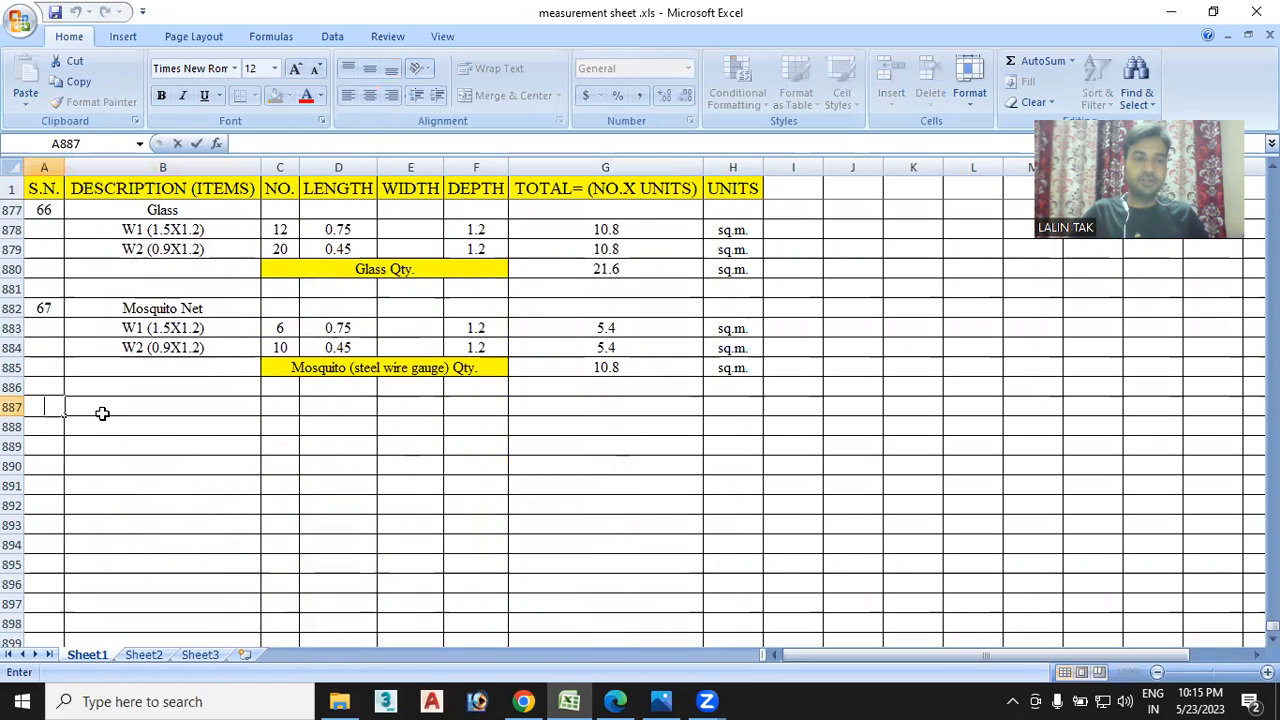
text(68)
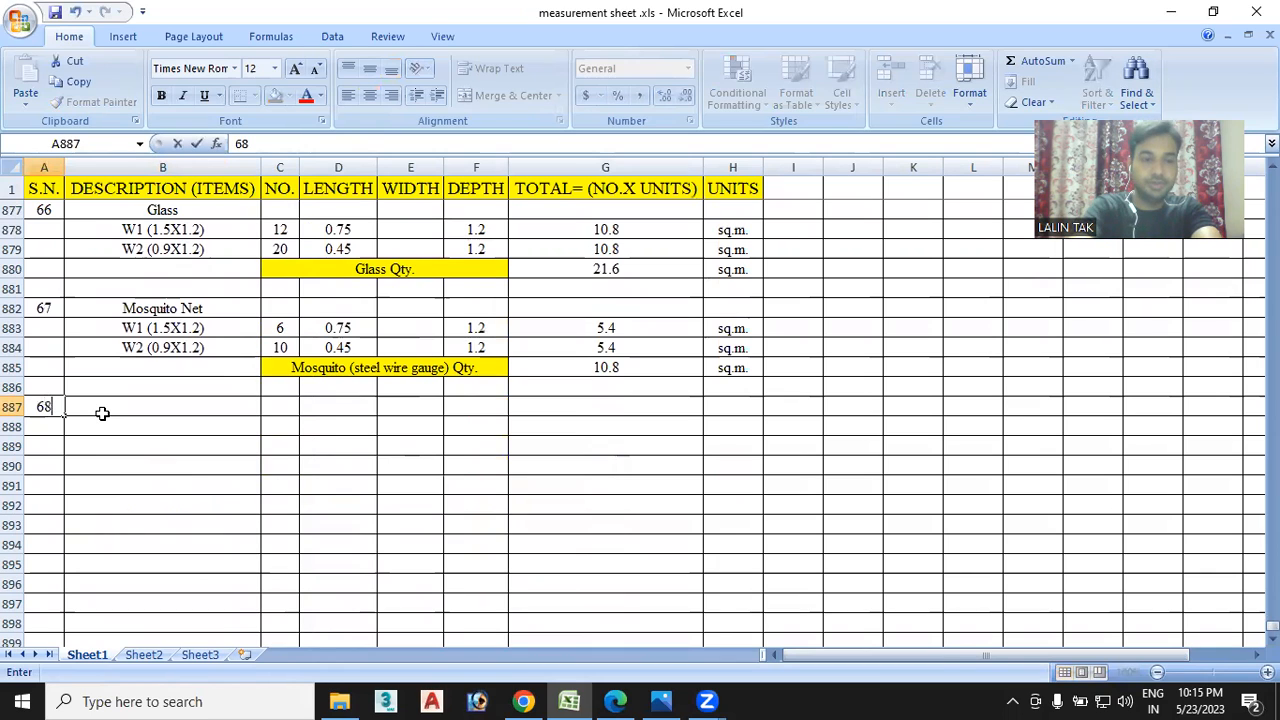
Enter "Window Grill" as the item description in cell B887
click(136, 408)
text(W)
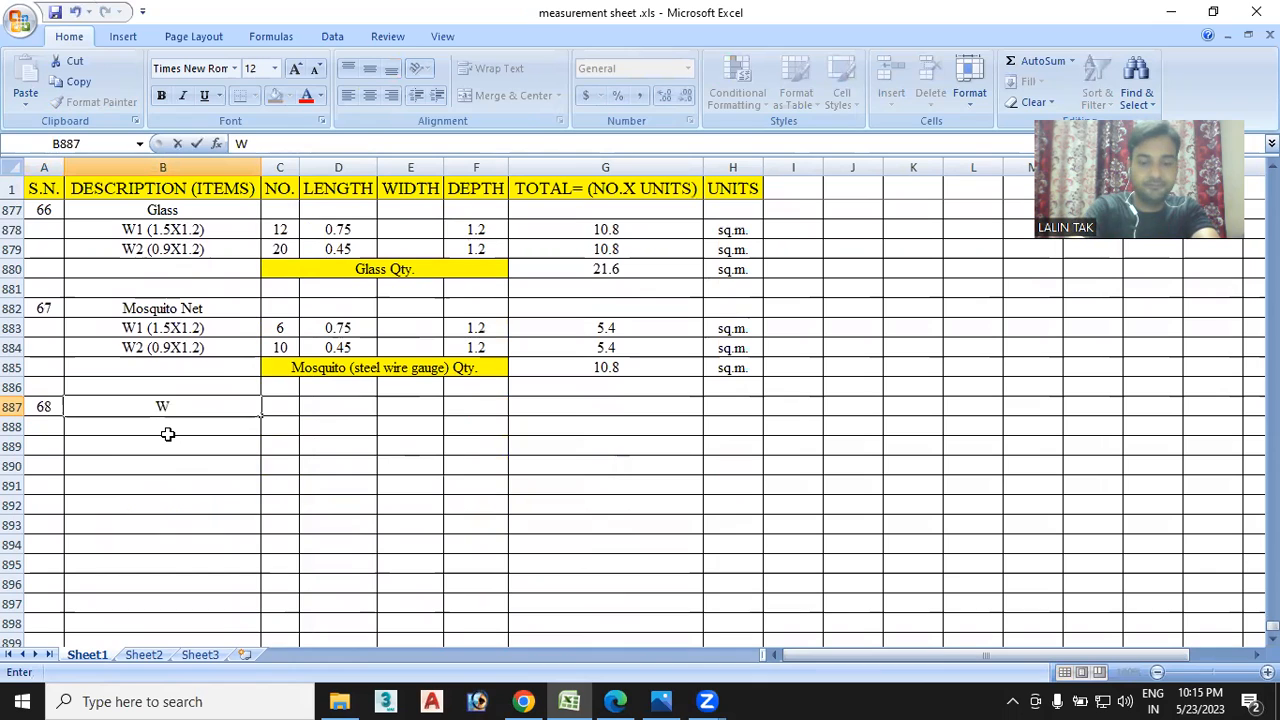
text(indow)
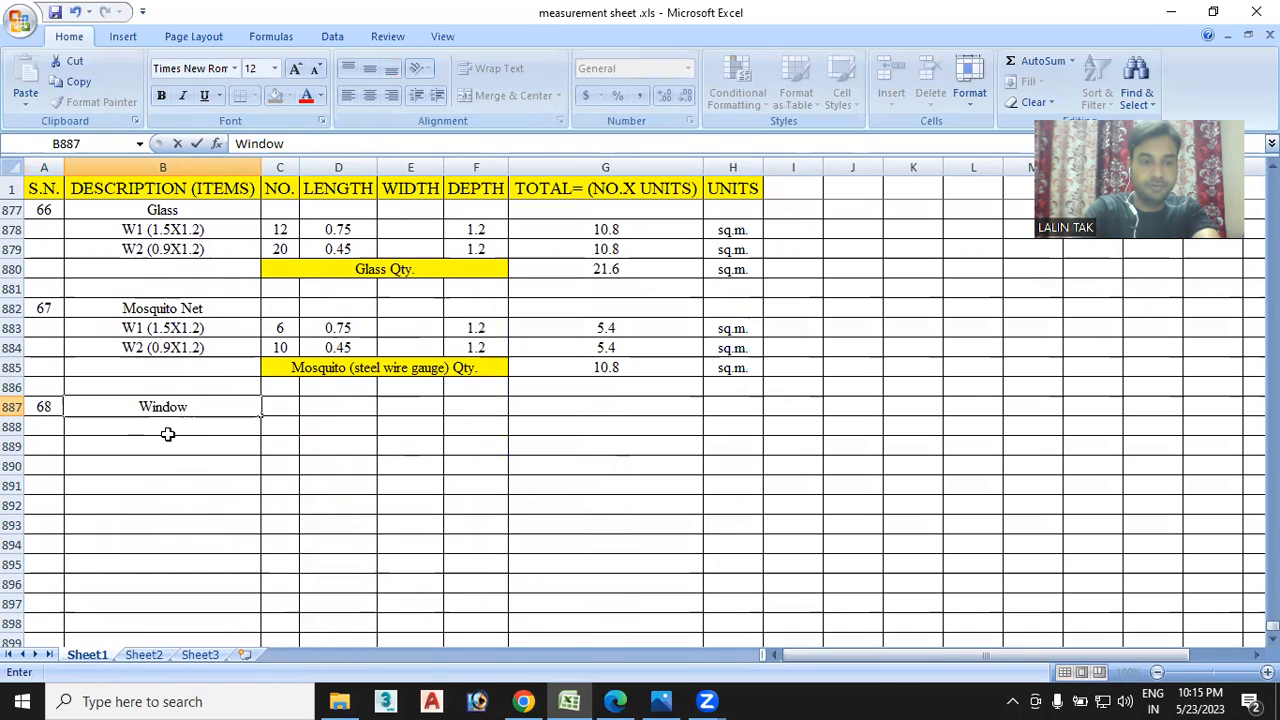
text( Frill)
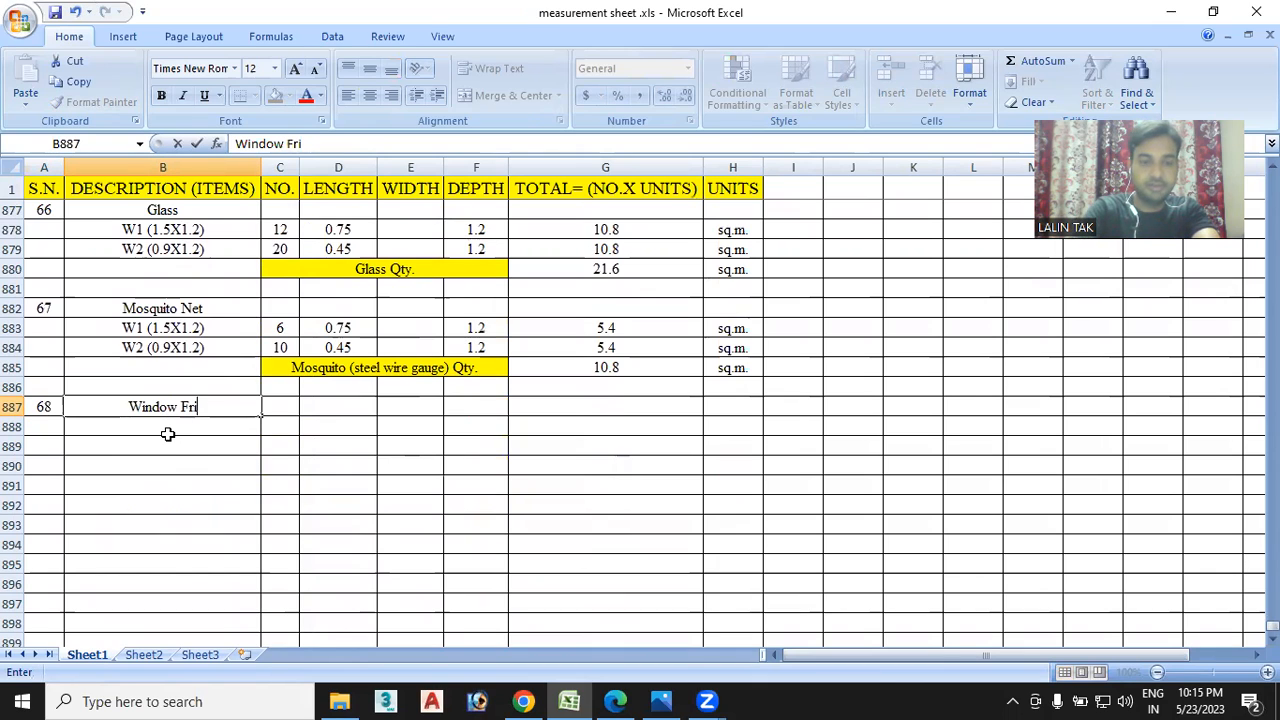
key(BackSpace)
key(BackSpace)
key(BackSpace)
key(BackSpace)
key(BackSpace)
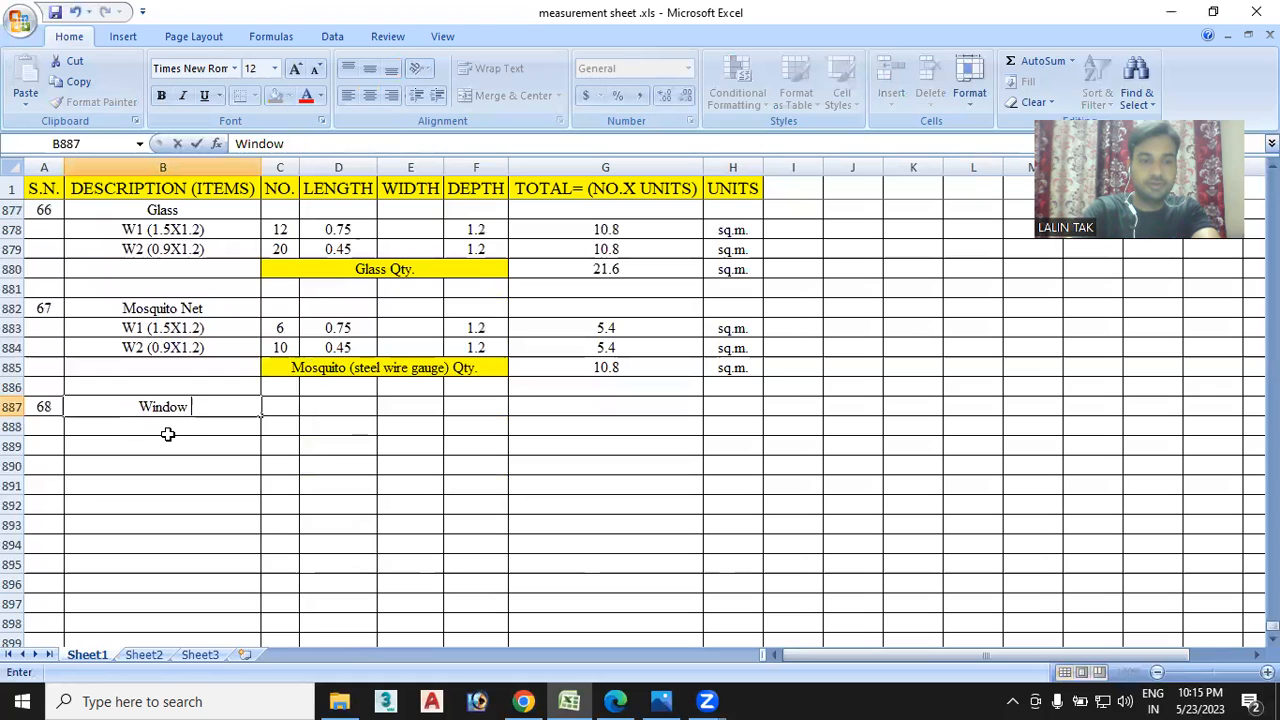
text(Grill)
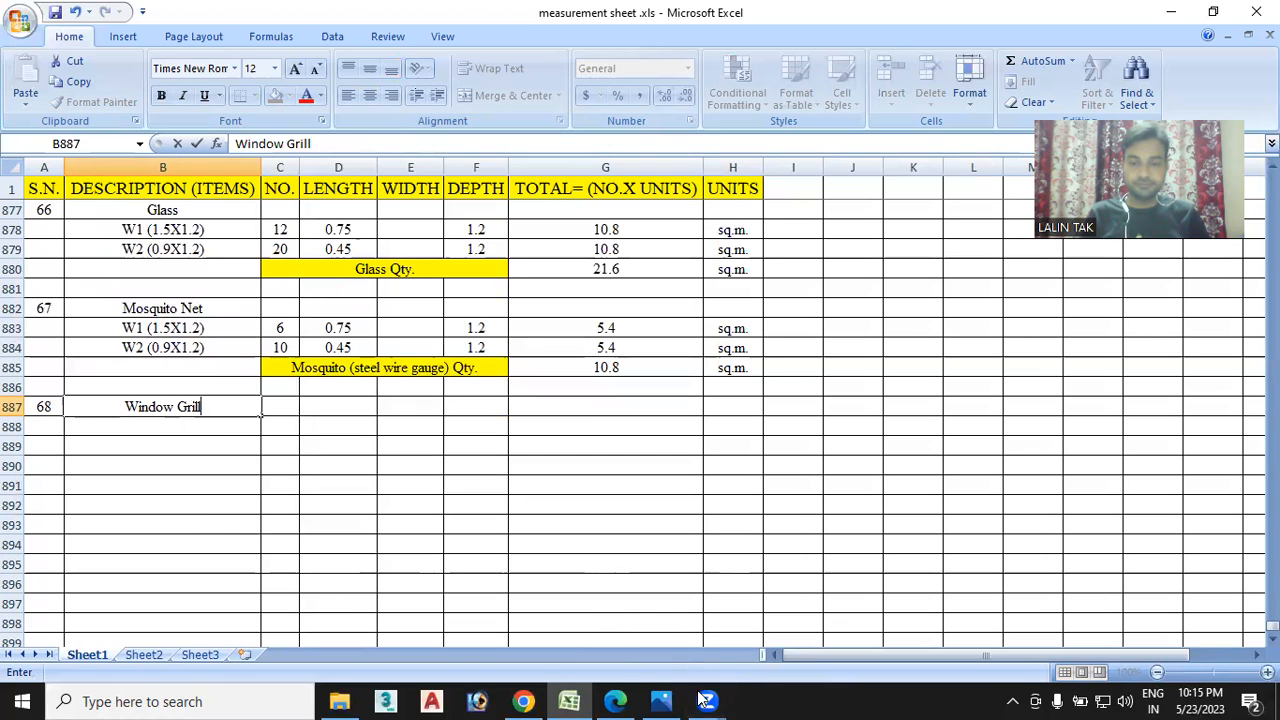
Switch to Photos to examine window grill.jpg alongside the steel plate and rod sketches in the Day-34 PDF in Edge
mouse_move(660, 698)
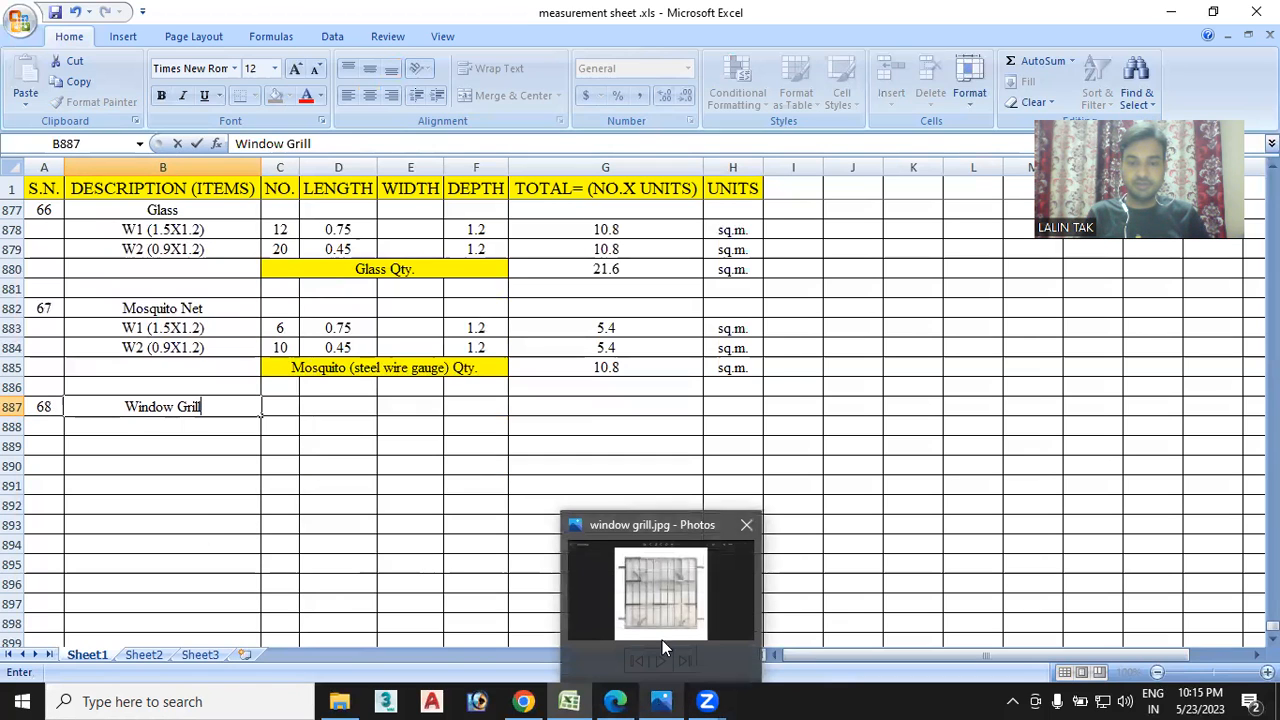
click(670, 628)
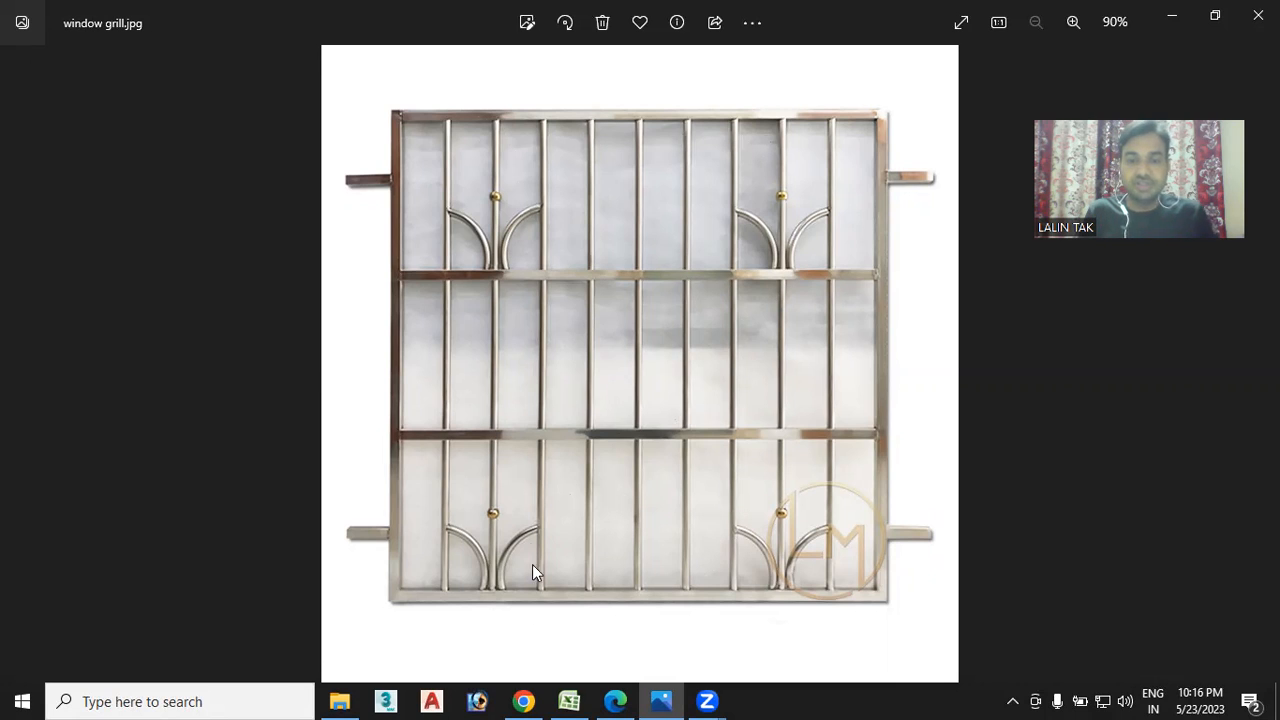
mouse_move(617, 699)
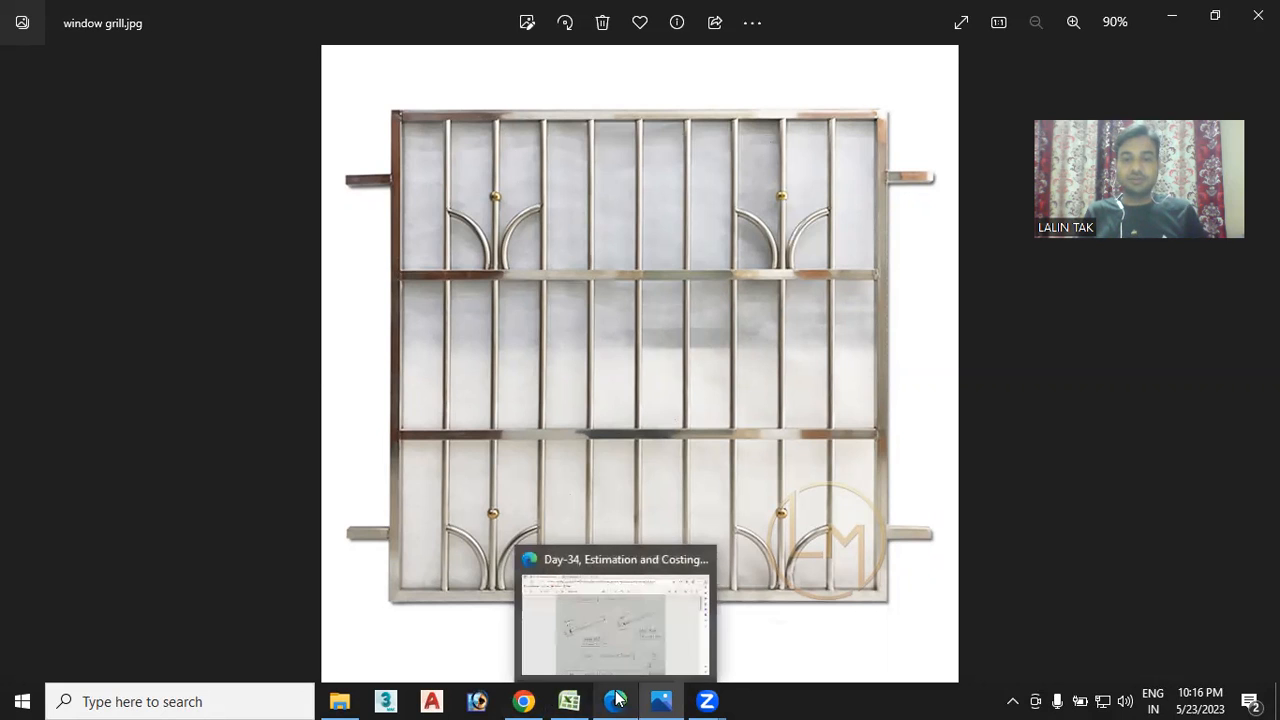
click(619, 636)
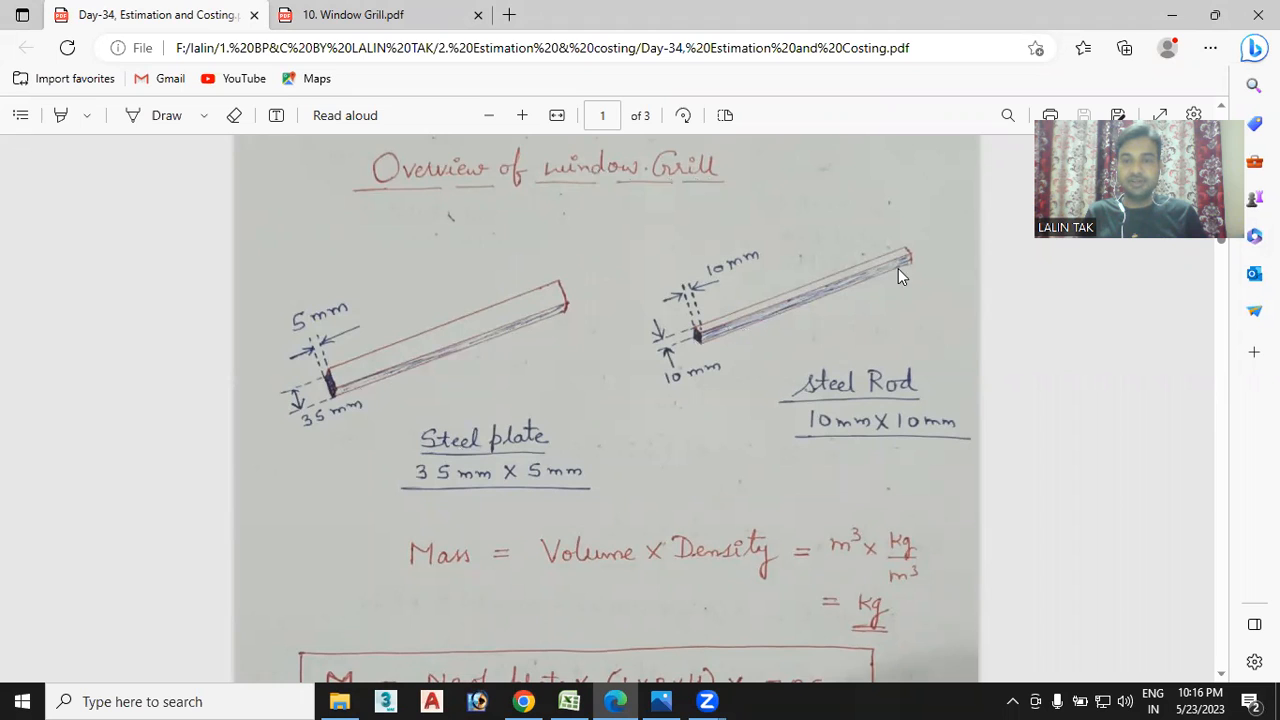
click(661, 701)
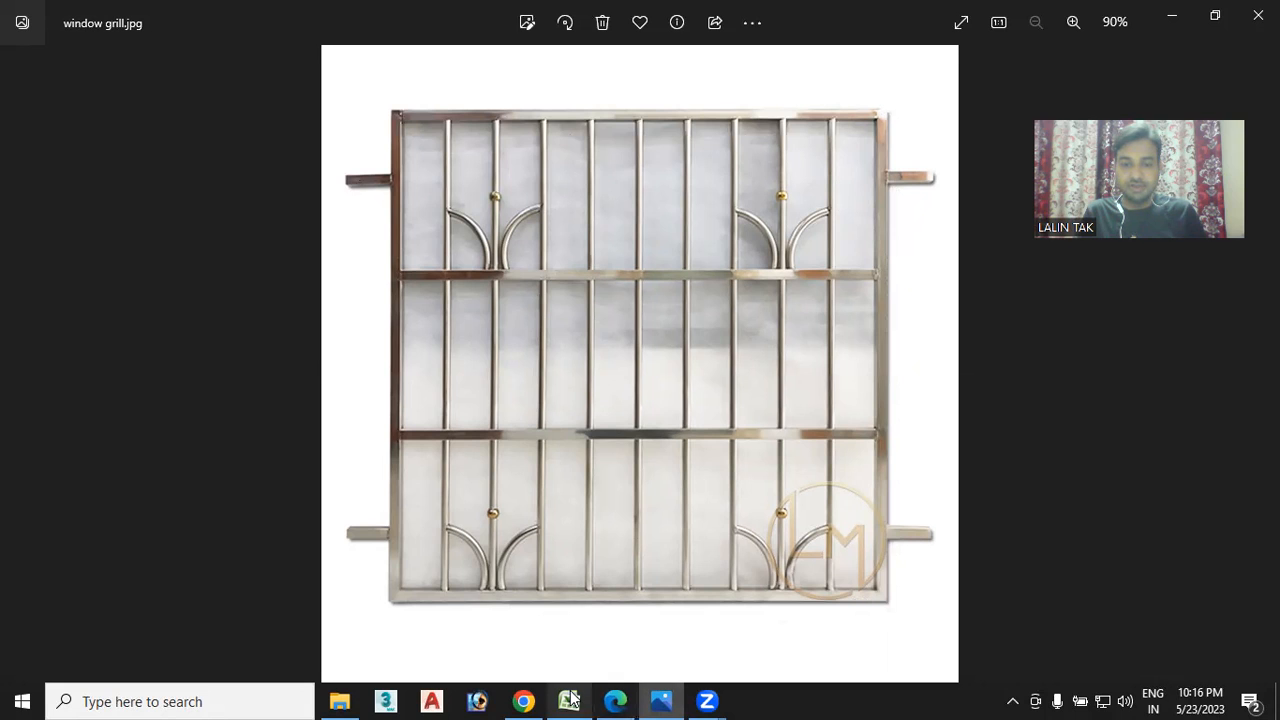
Switch to the Day-34 Estimation and Costing PDF in Edge and read from the mass formula to the W1 grill sketch
click(615, 700)
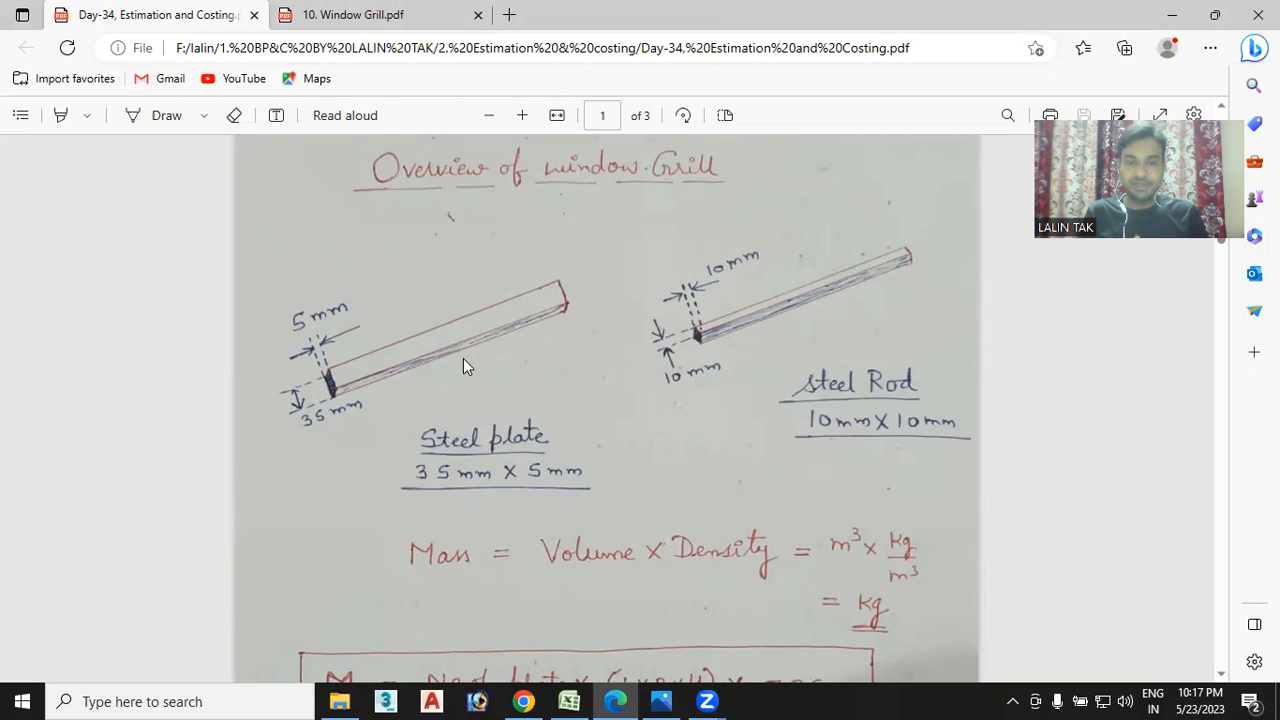
scroll(594, 396, down, 1)
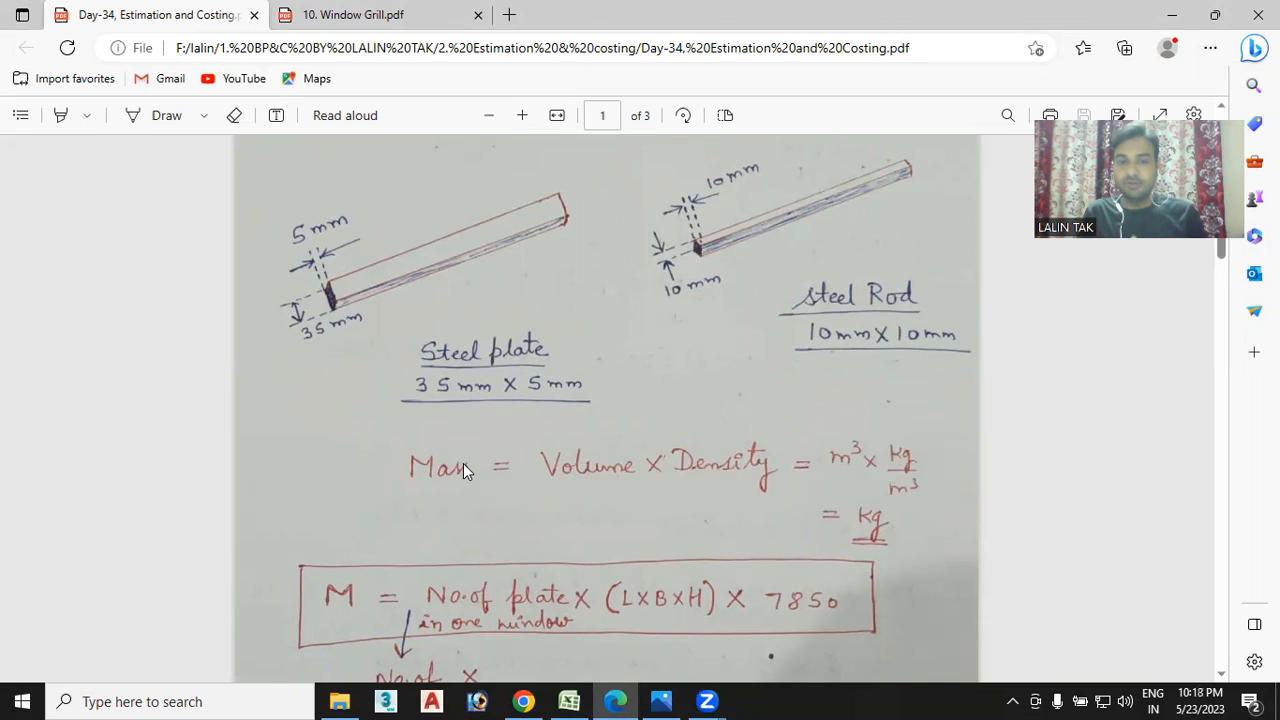
scroll(459, 467, down, 1)
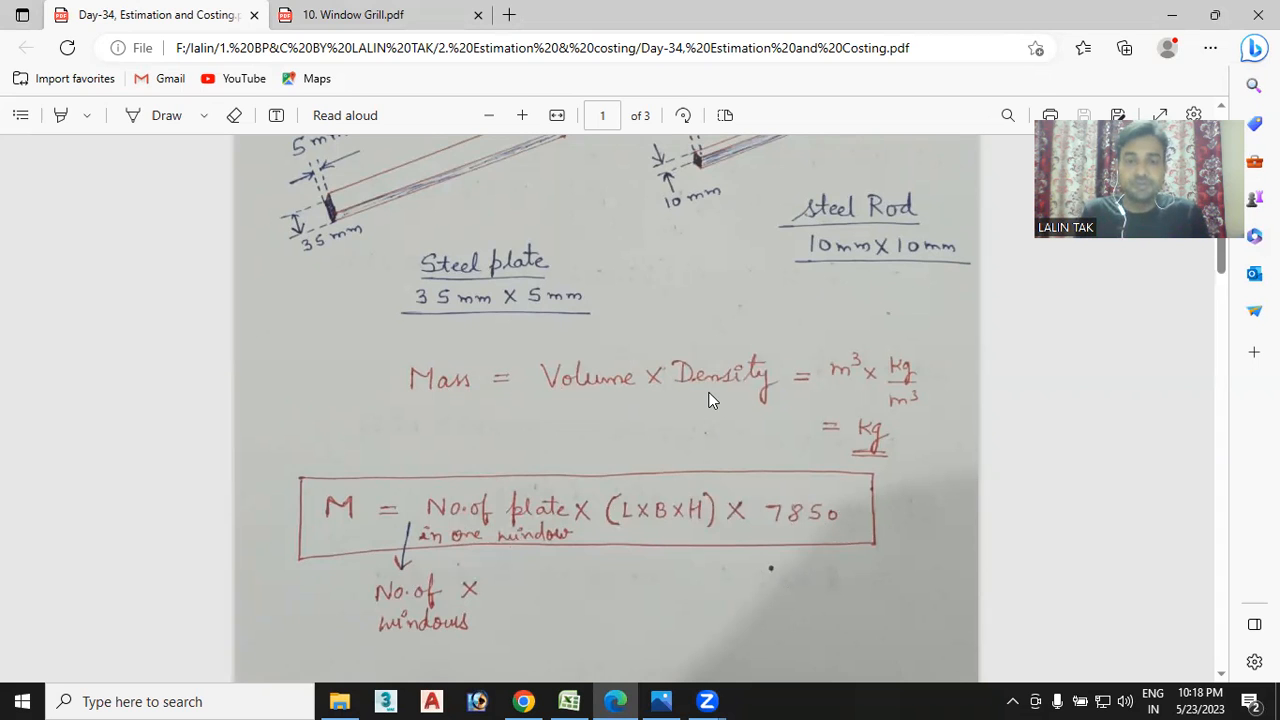
scroll(708, 399, down, 6)
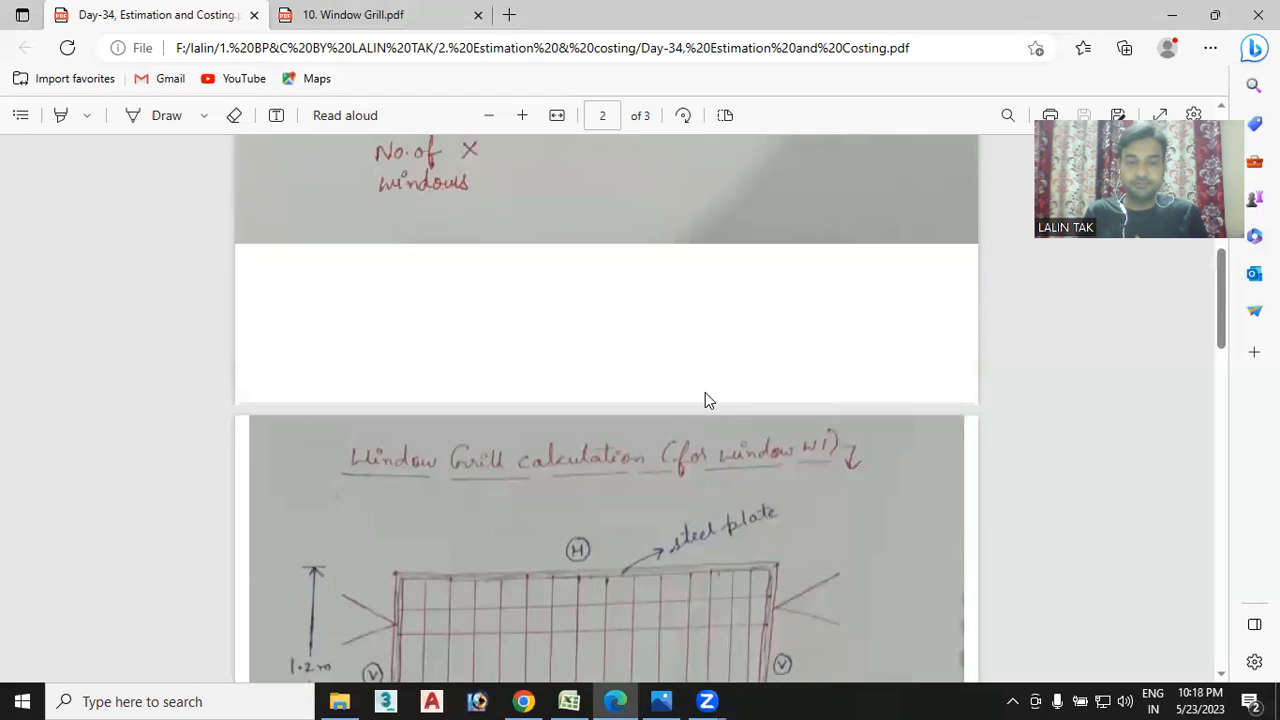
scroll(705, 400, down, 1)
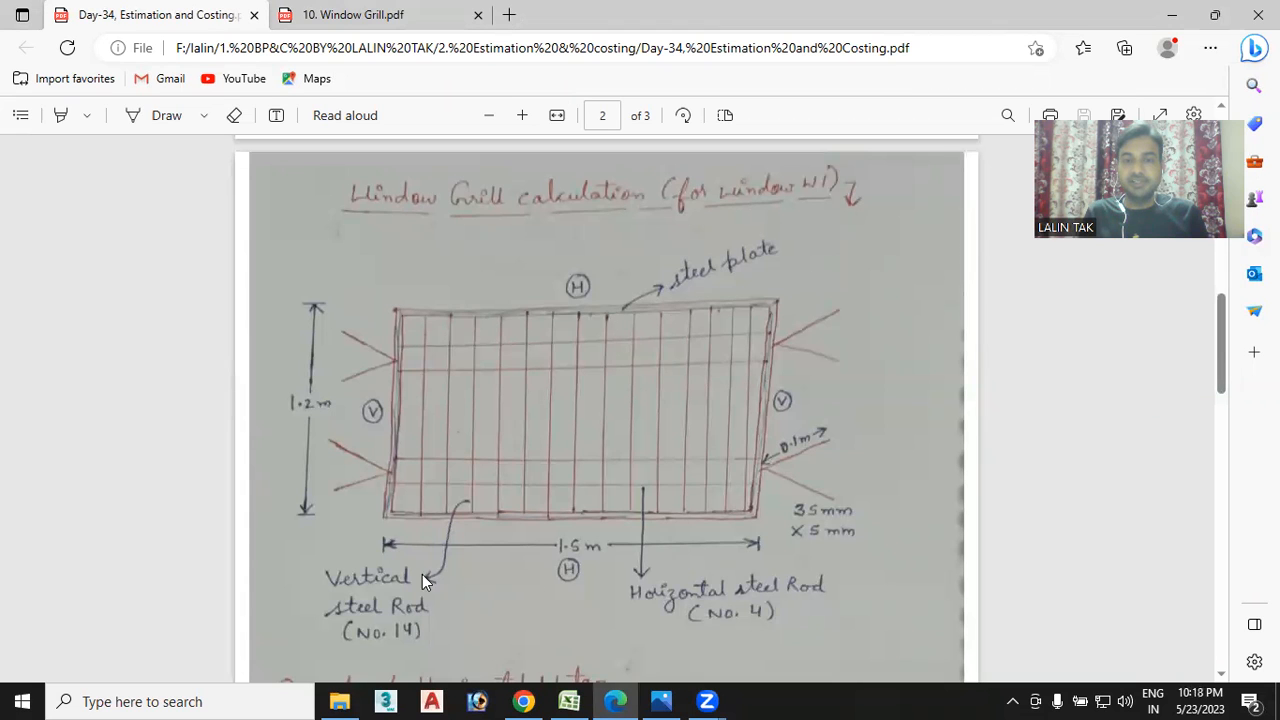
scroll(725, 320, down, 2)
scroll(725, 320, up, 2)
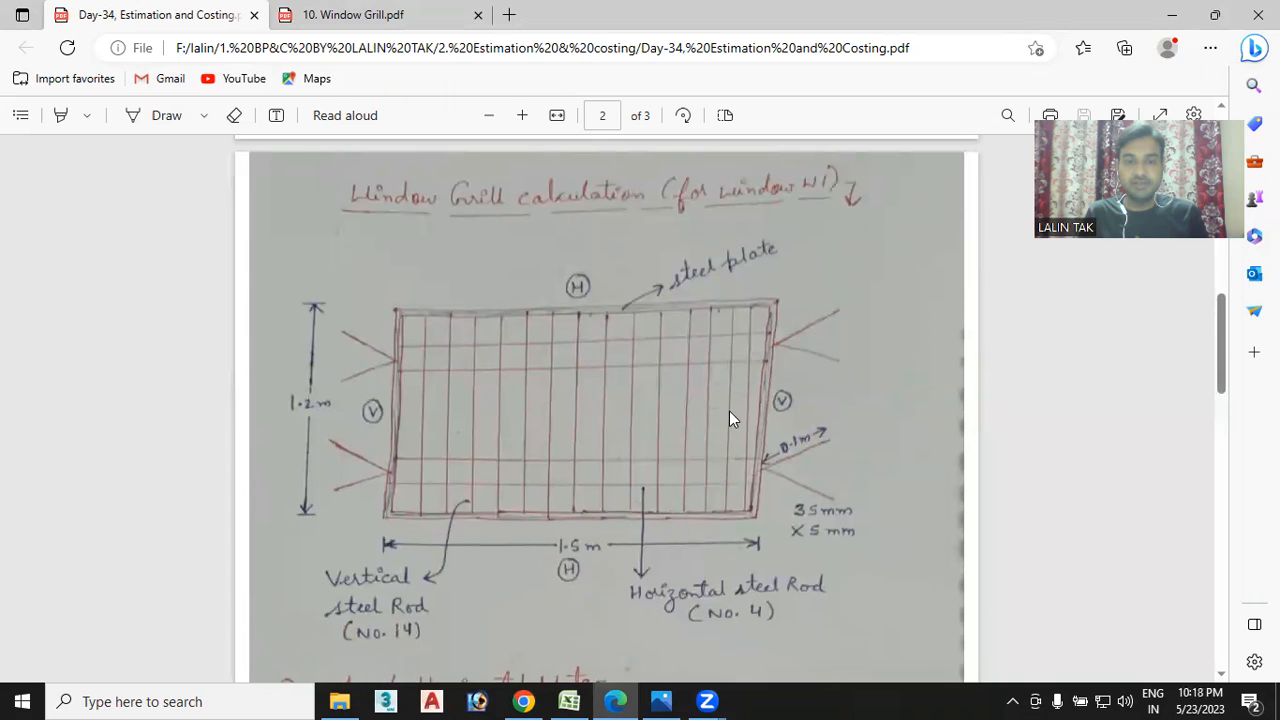
Show 10. Window Grill.pdf and examine the W1, W2 and V1 grill drawings and the size table
click(353, 14)
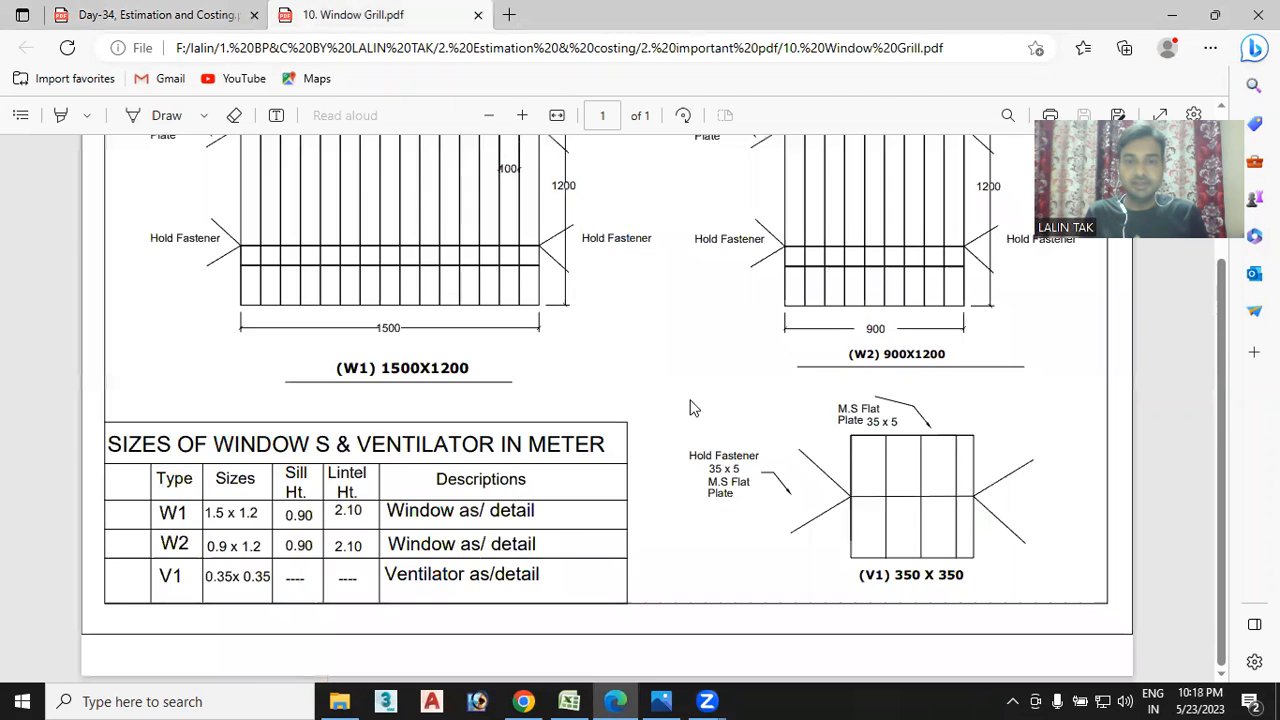
scroll(688, 396, up, 1)
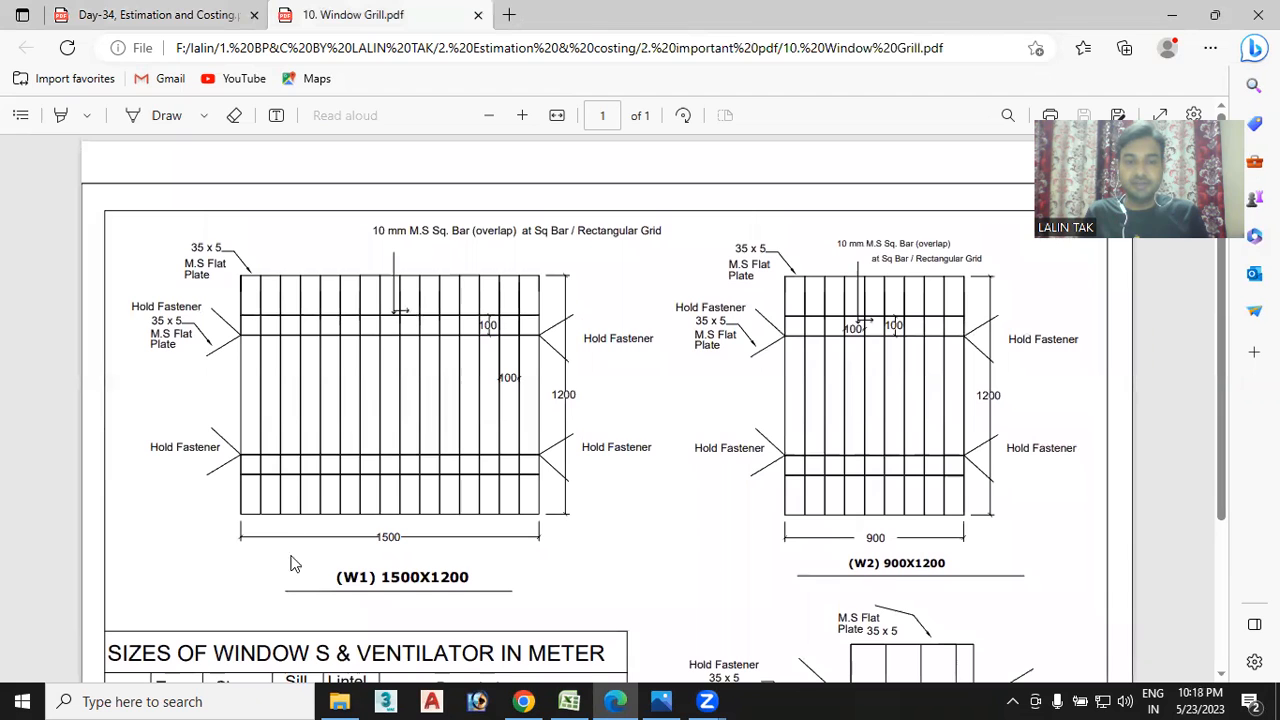
scroll(878, 390, down, 5)
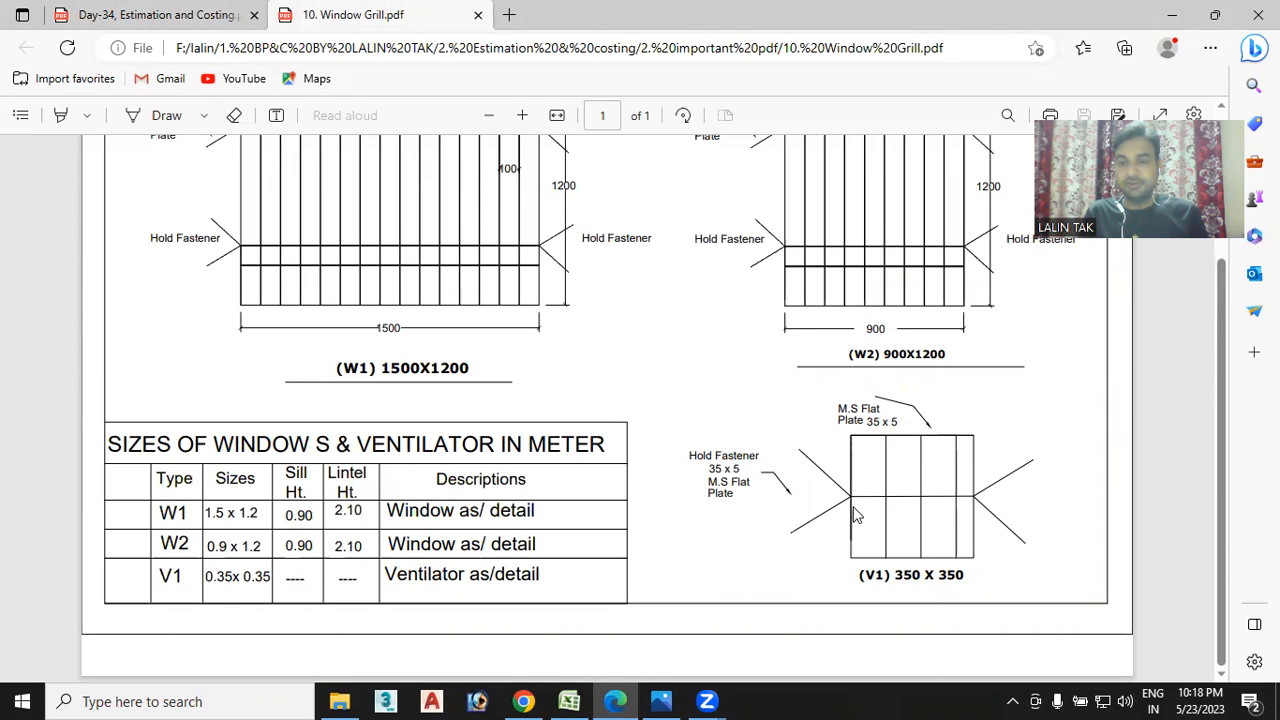
scroll(886, 510, up, 3)
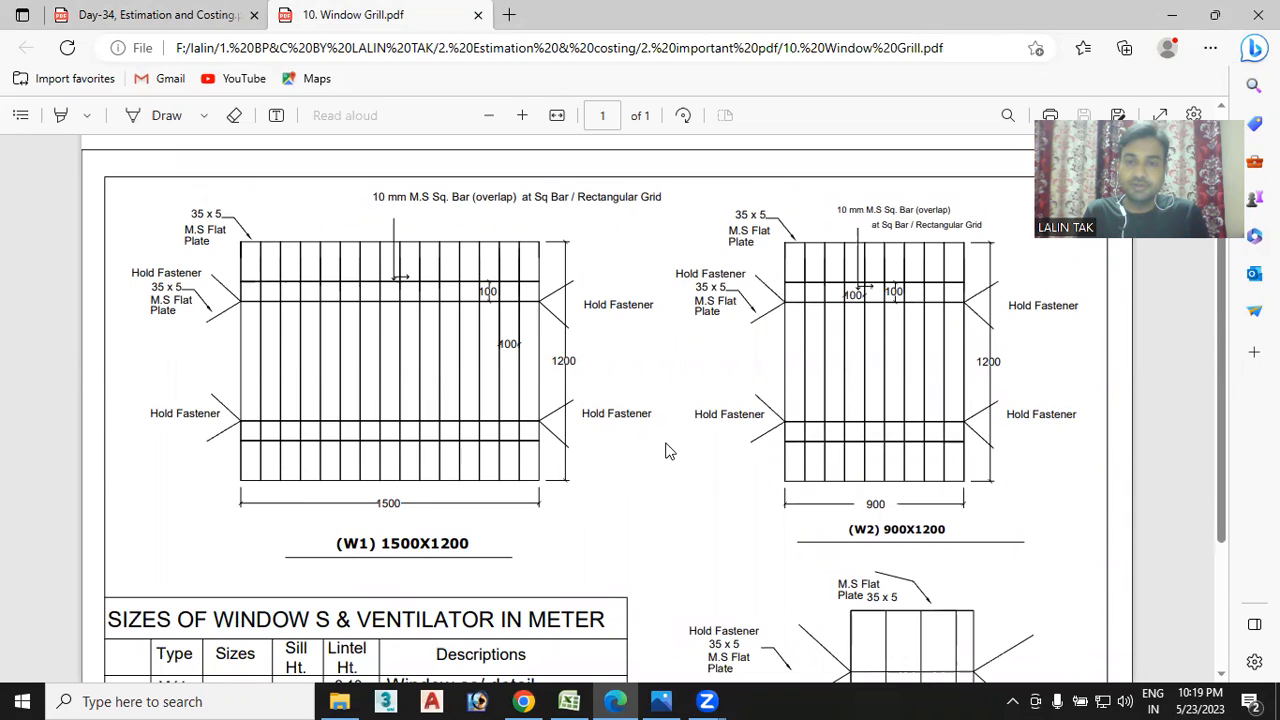
scroll(914, 520, down, 2)
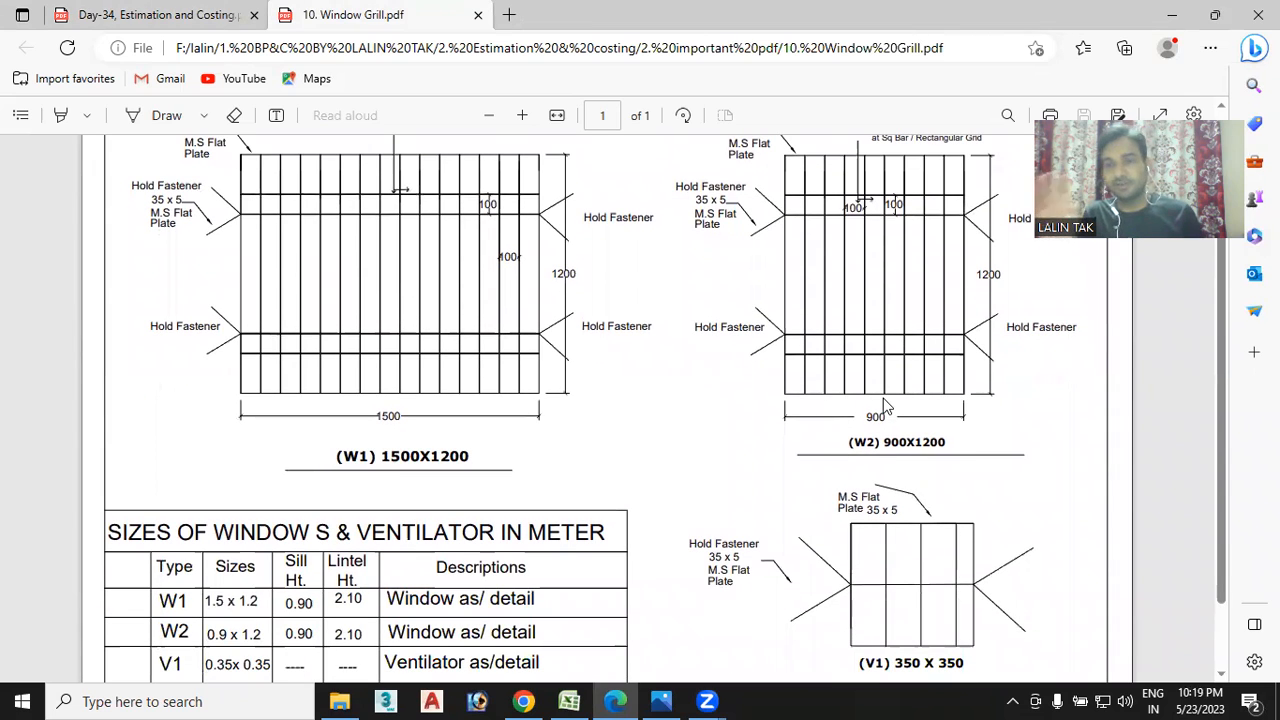
scroll(397, 420, up, 2)
scroll(397, 420, up, 1)
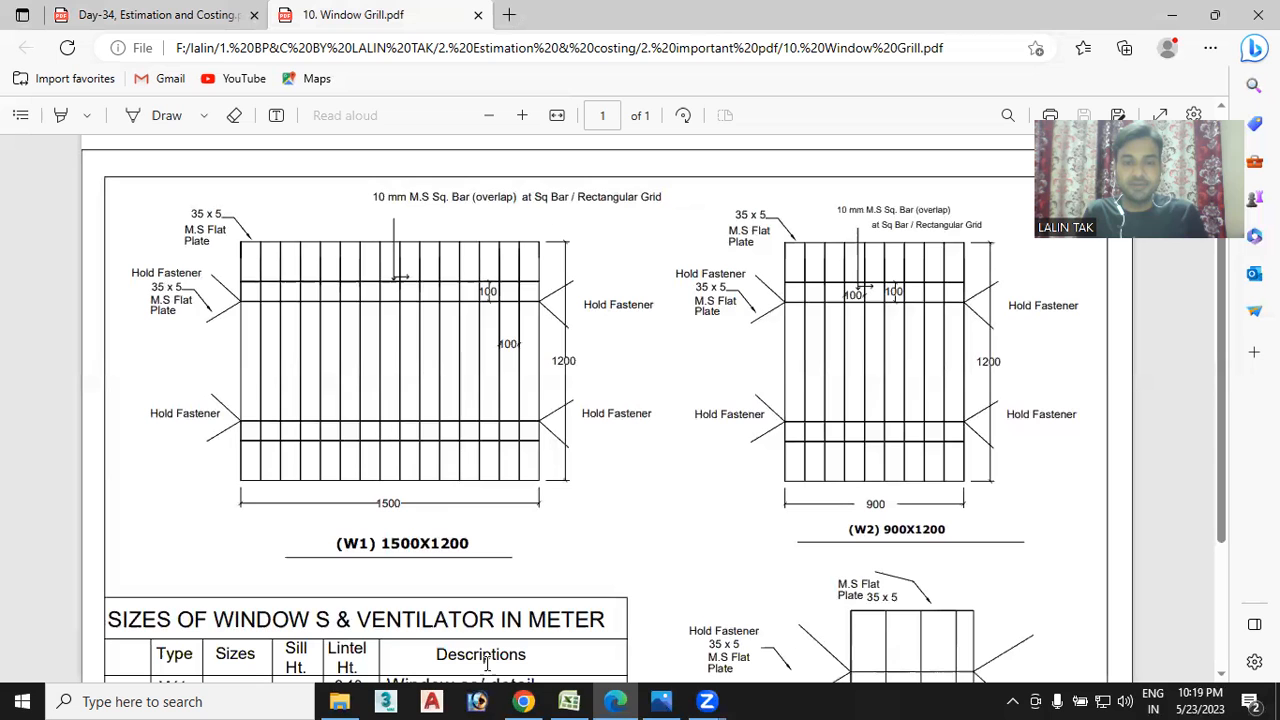
click(615, 700)
click(615, 700)
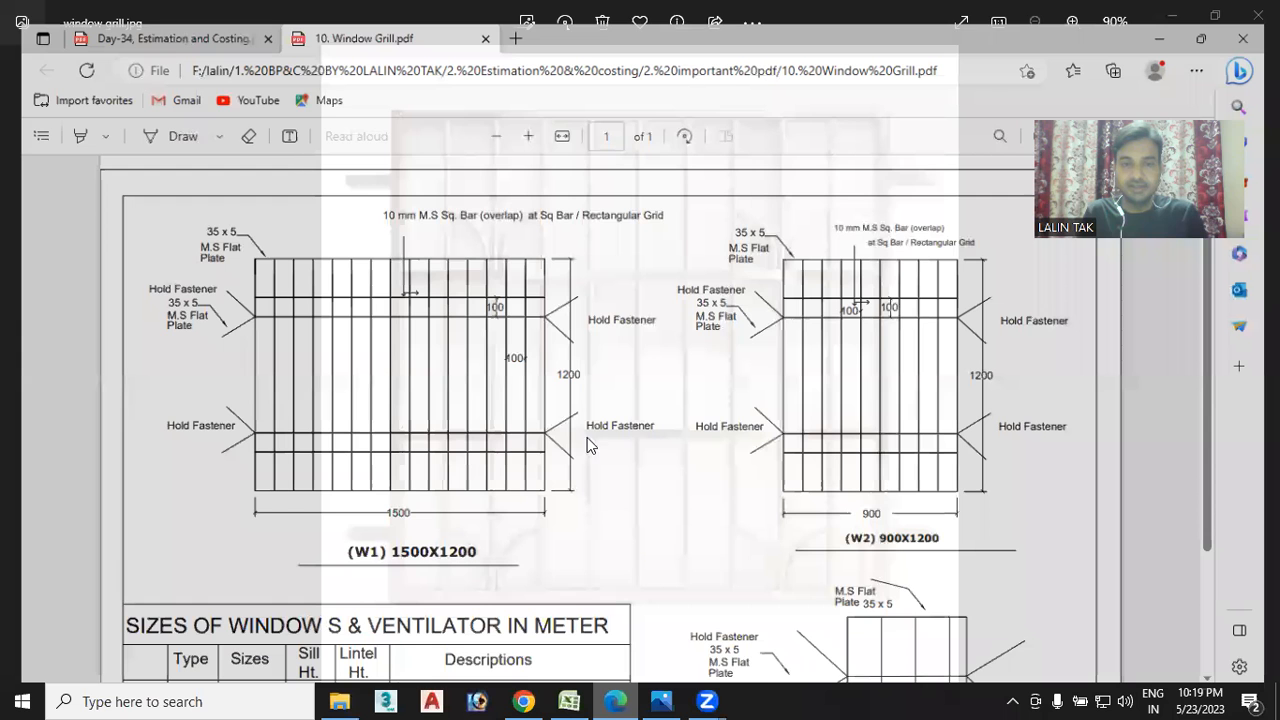
Return to the Day-34 PDF and review the plate and rod sections, the W1 grill sketch and the weight calculations for its parts
click(150, 15)
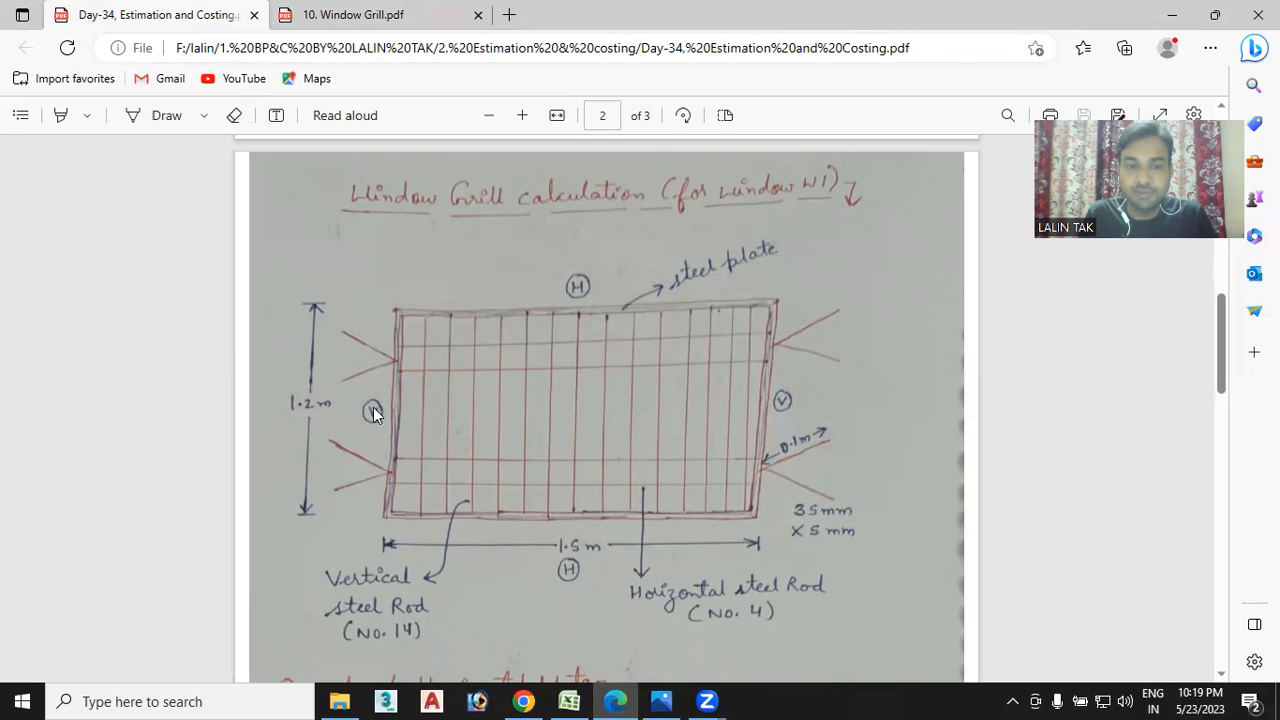
scroll(667, 373, up, 10)
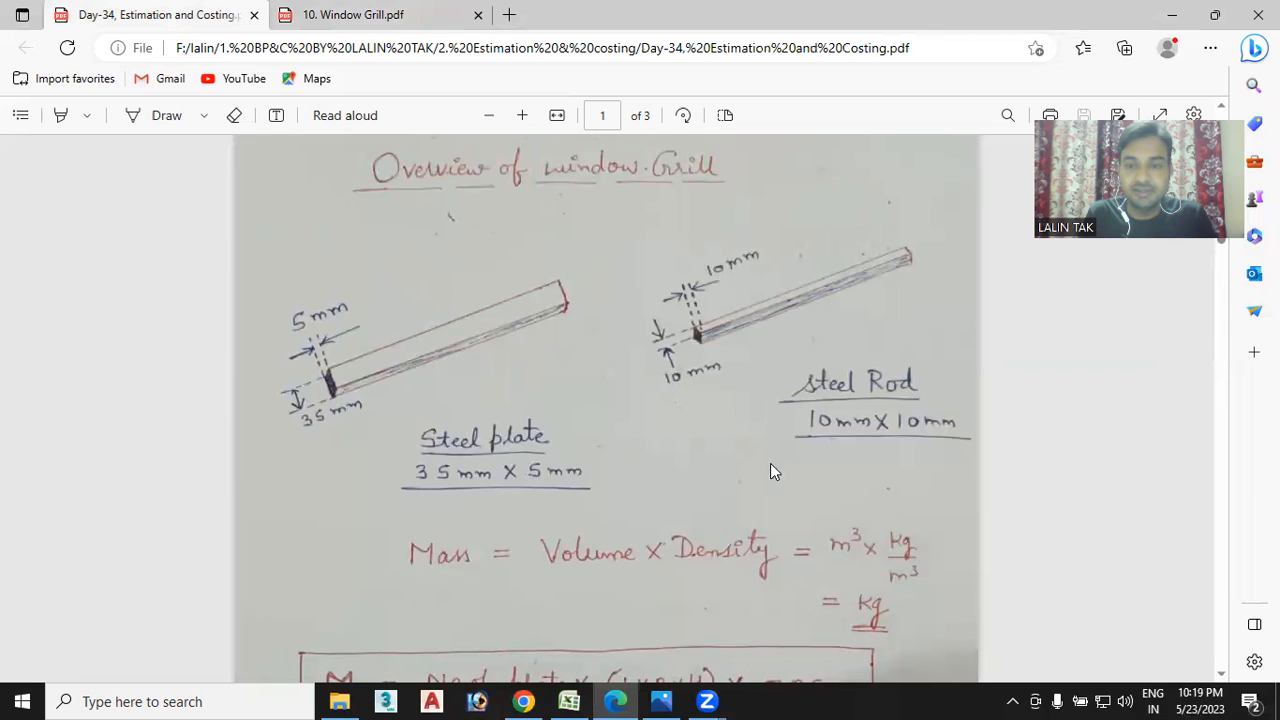
scroll(800, 444, down, 10)
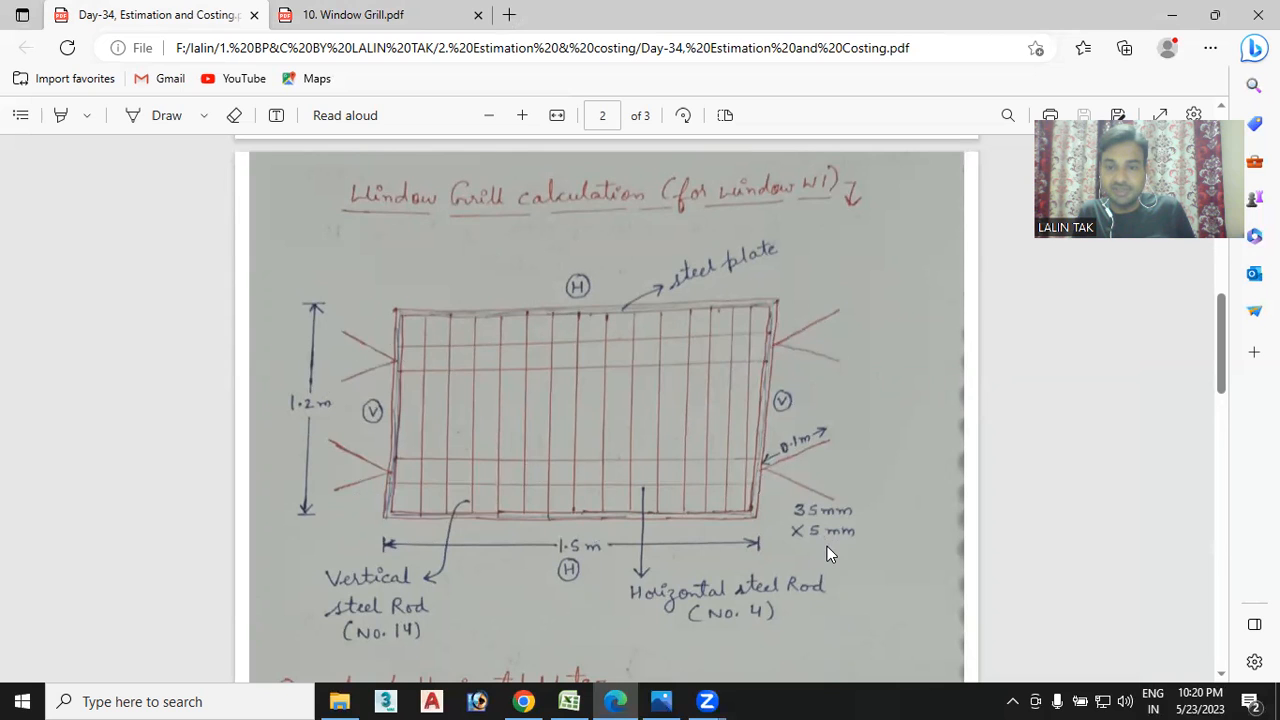
scroll(818, 505, down, 2)
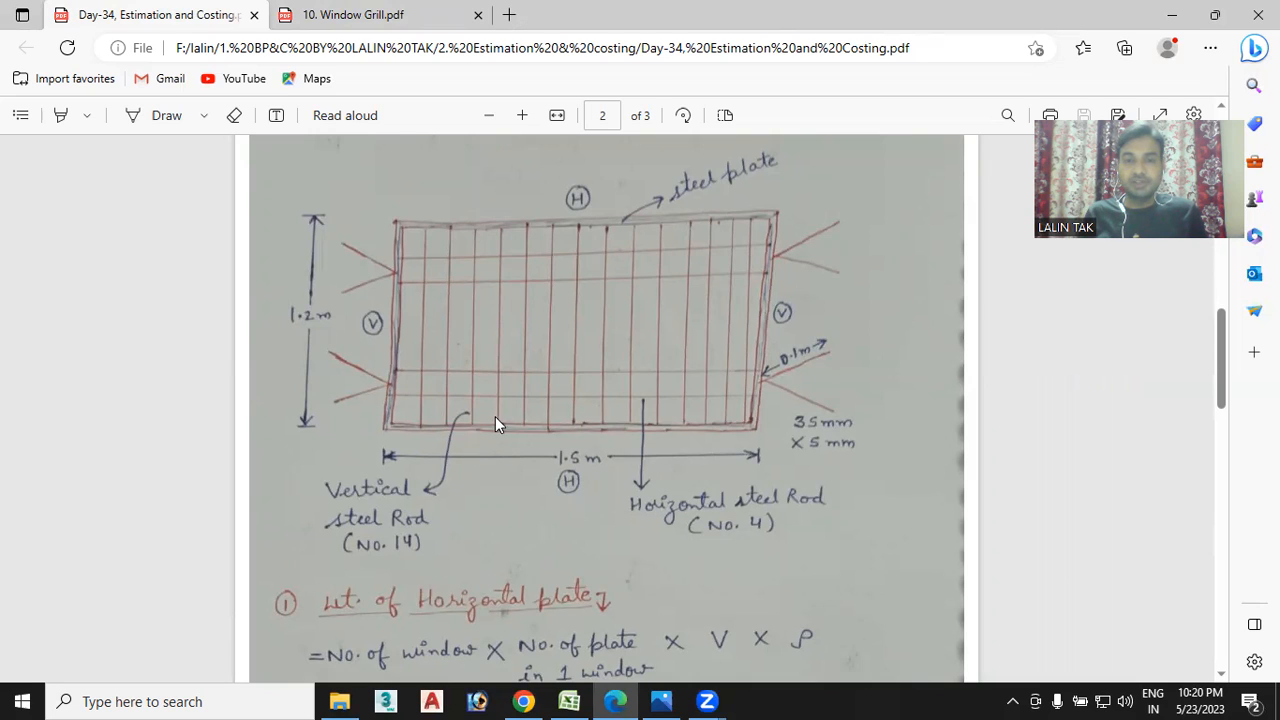
scroll(529, 368, up, 1)
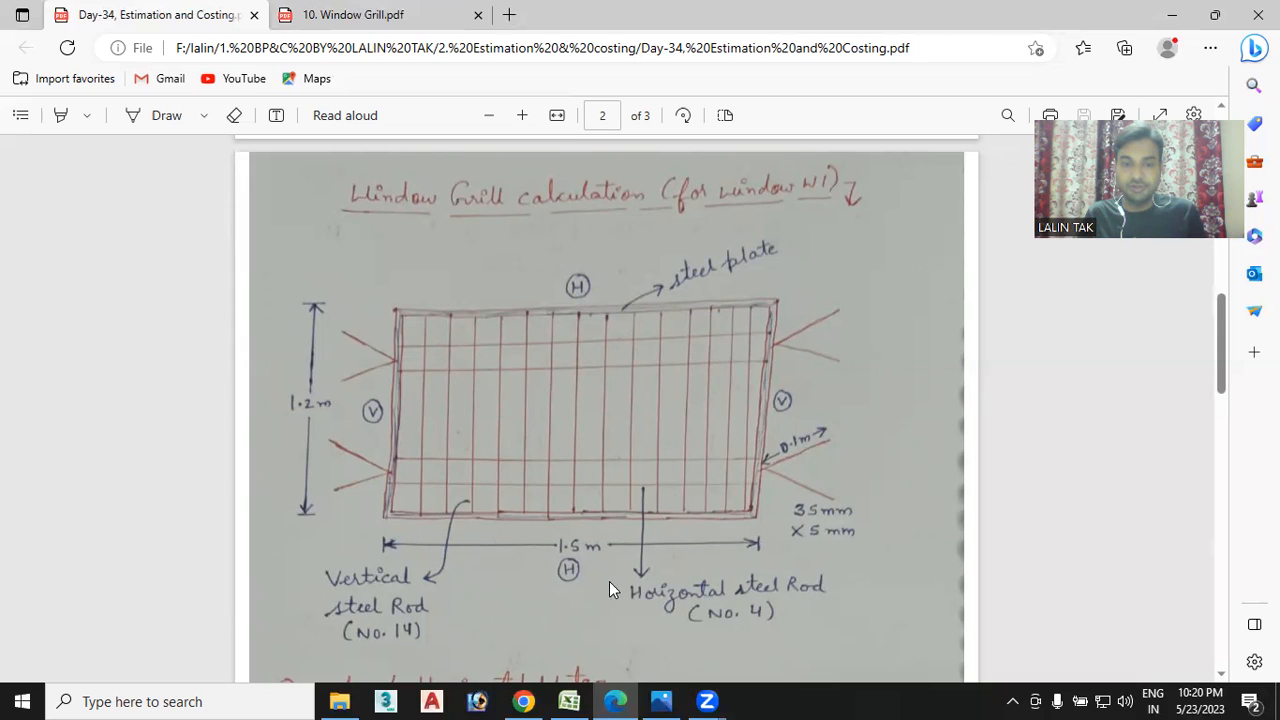
scroll(703, 484, down, 1)
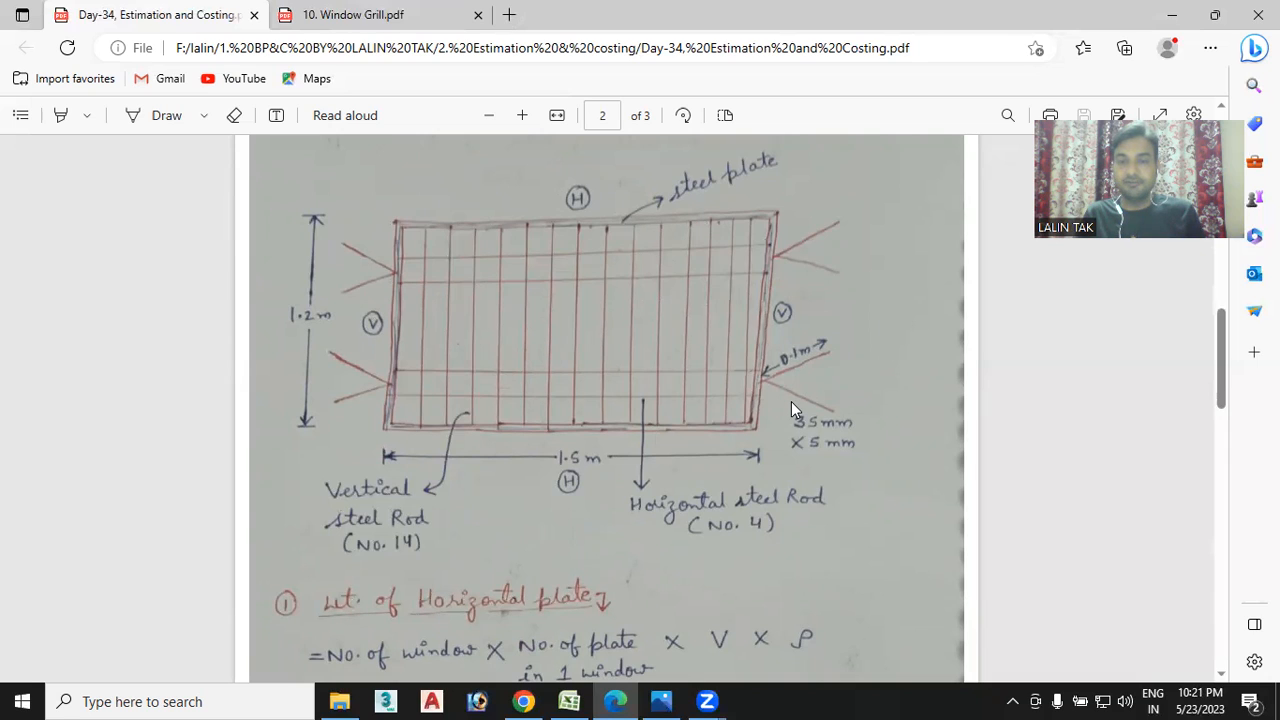
scroll(782, 411, down, 10)
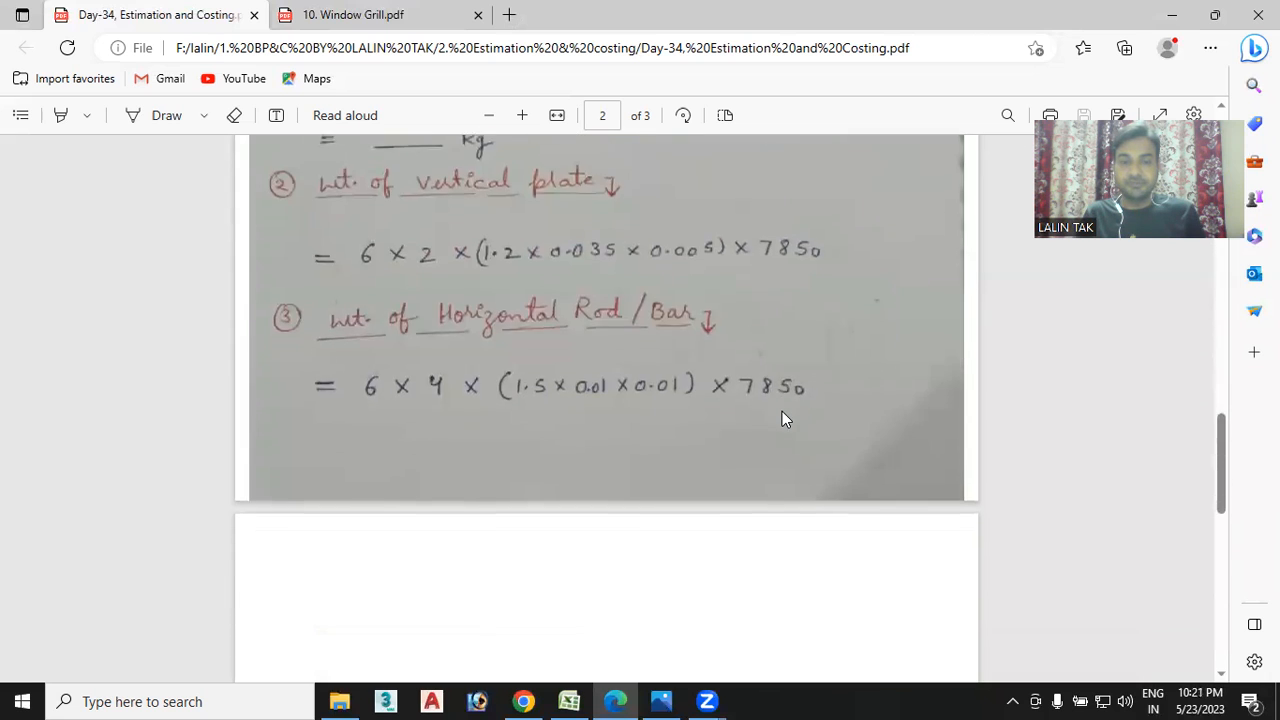
scroll(782, 418, down, 2)
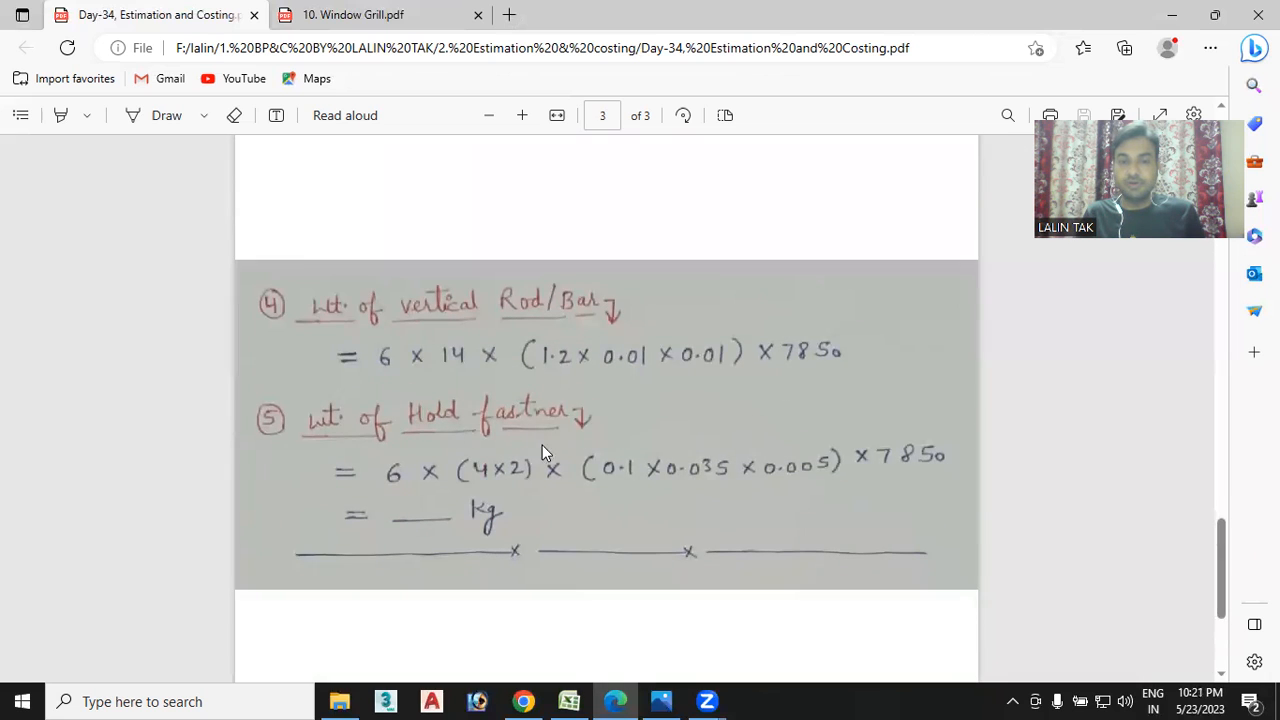
scroll(545, 443, up, 15)
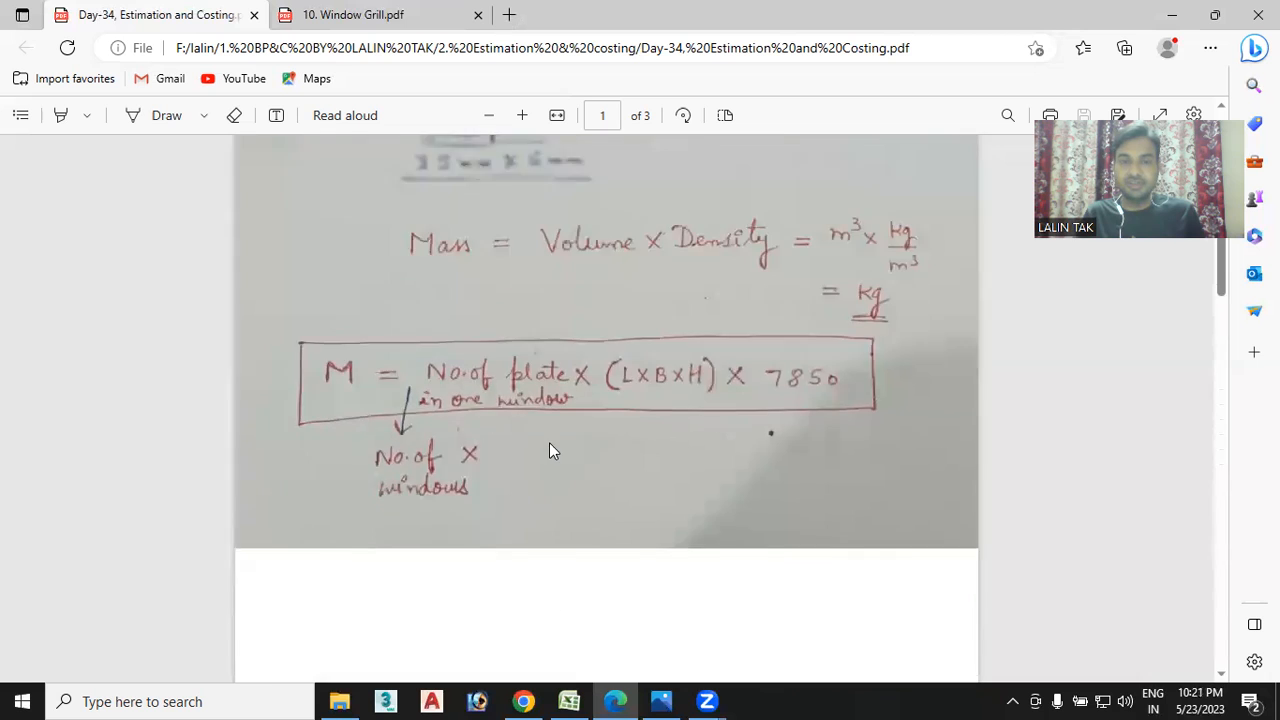
scroll(549, 445, up, 5)
scroll(549, 445, down, 9)
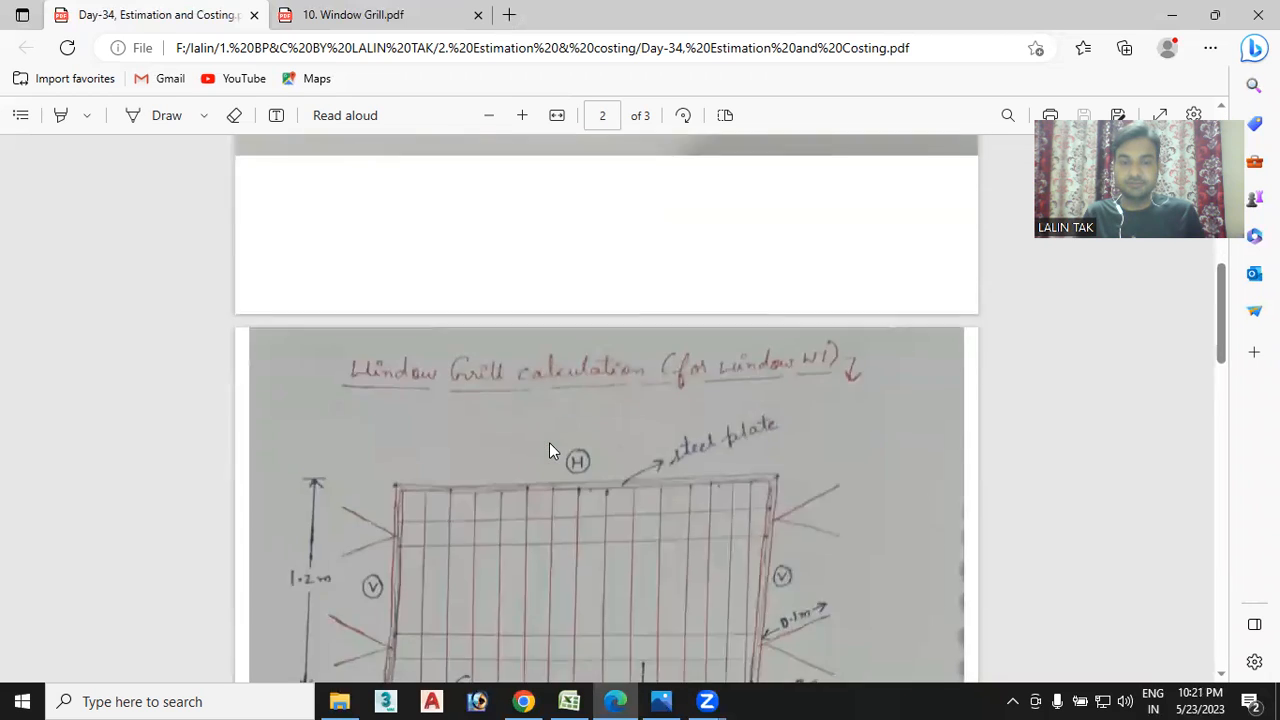
Compare the W1 grill sketch with the horizontal and vertical plate weight formulas, checking window count, plate count and plate dimensions
scroll(549, 450, down, 4)
scroll(549, 450, up, 2)
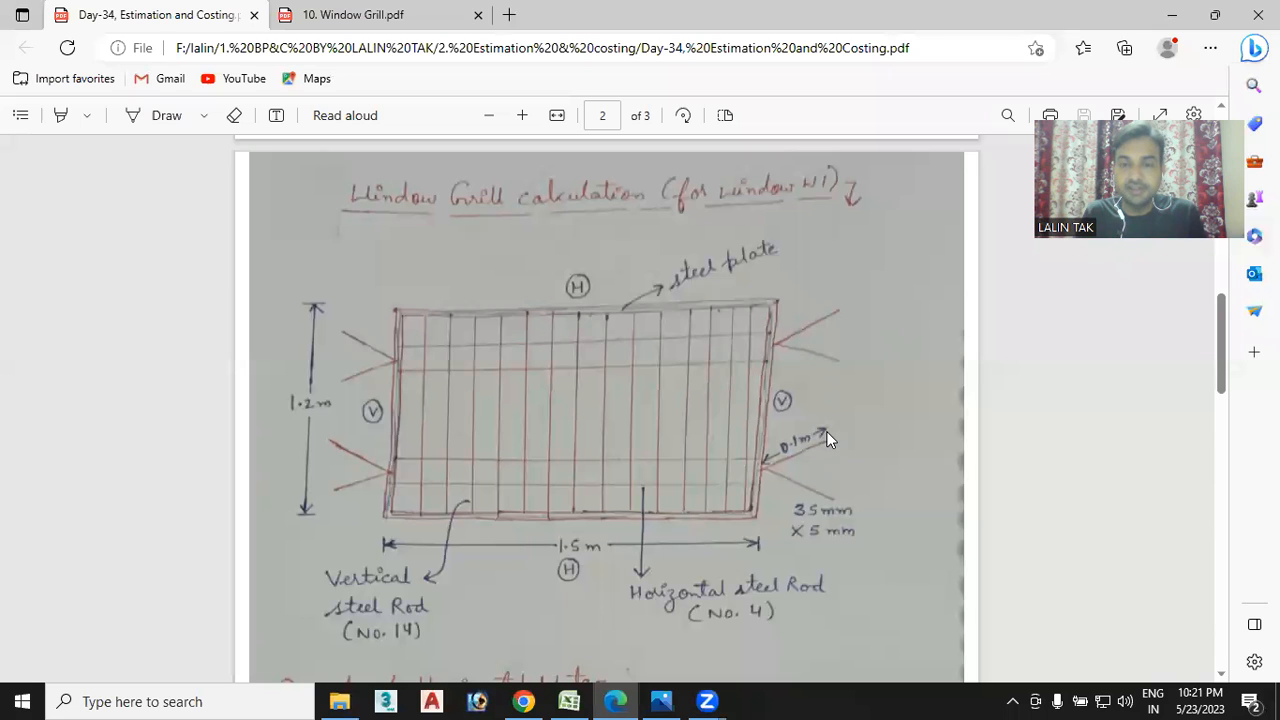
scroll(821, 414, down, 1)
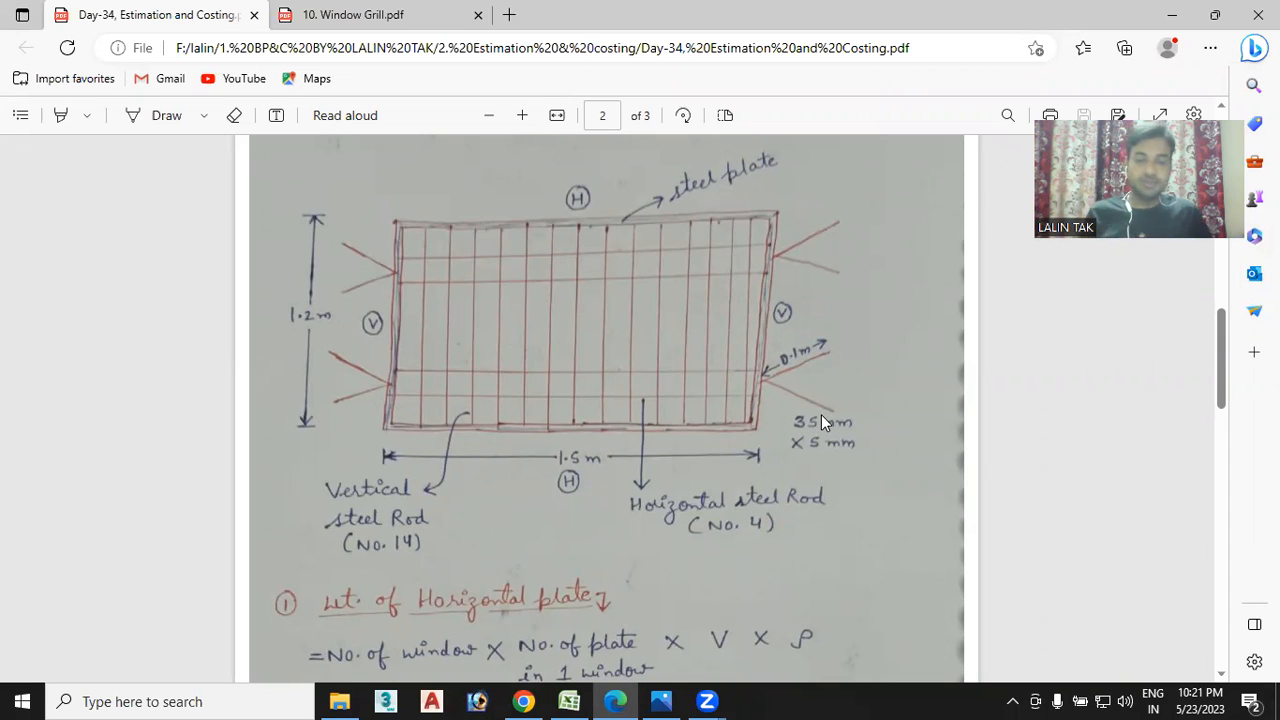
scroll(577, 493, down, 2)
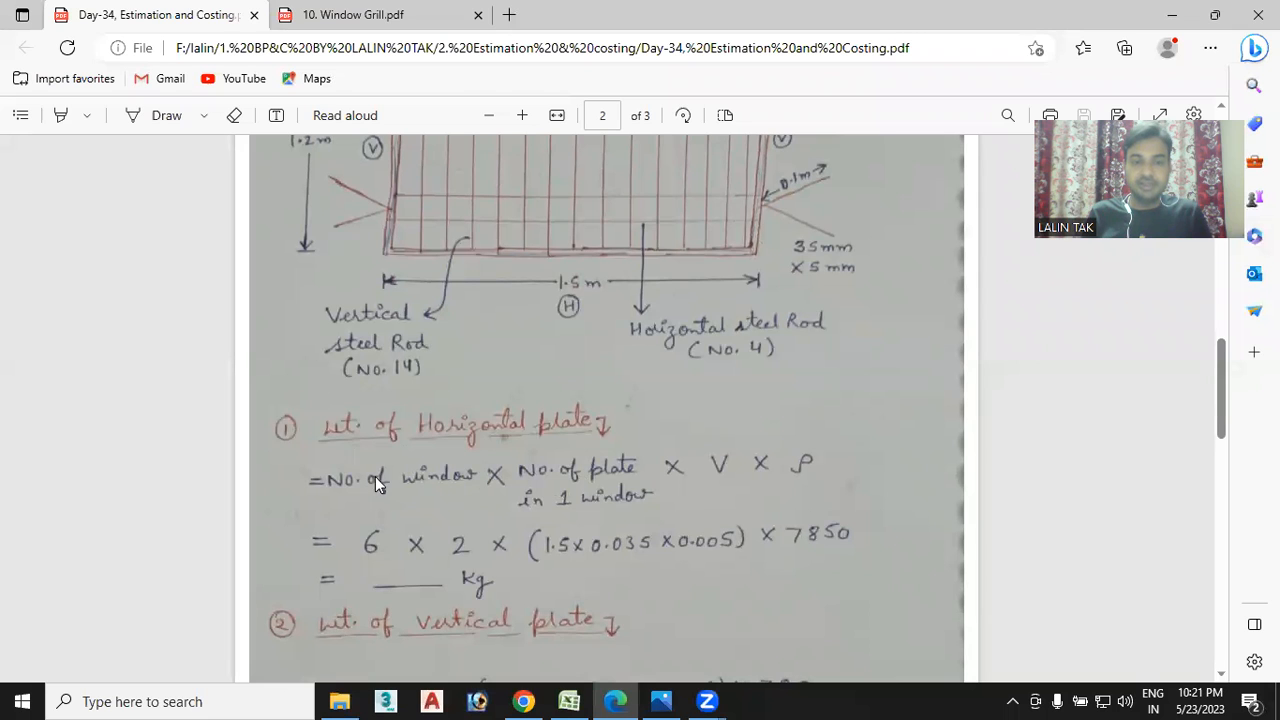
scroll(478, 474, up, 3)
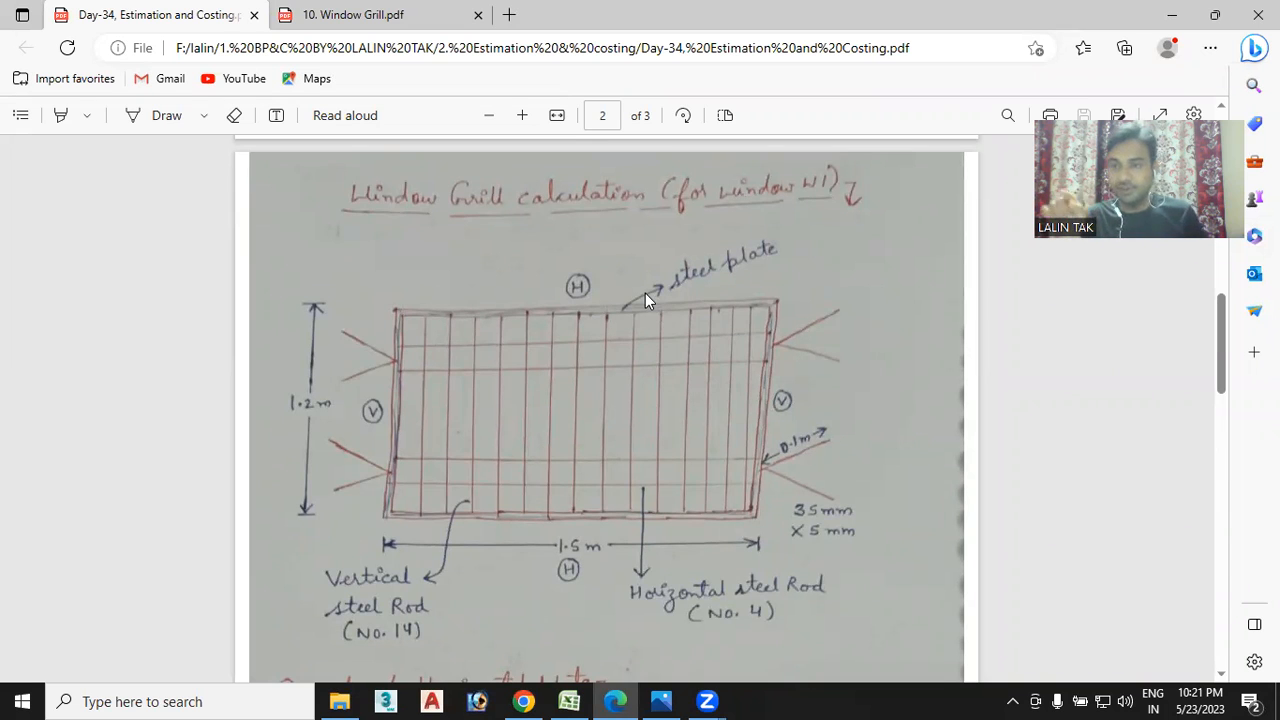
scroll(635, 324, down, 3)
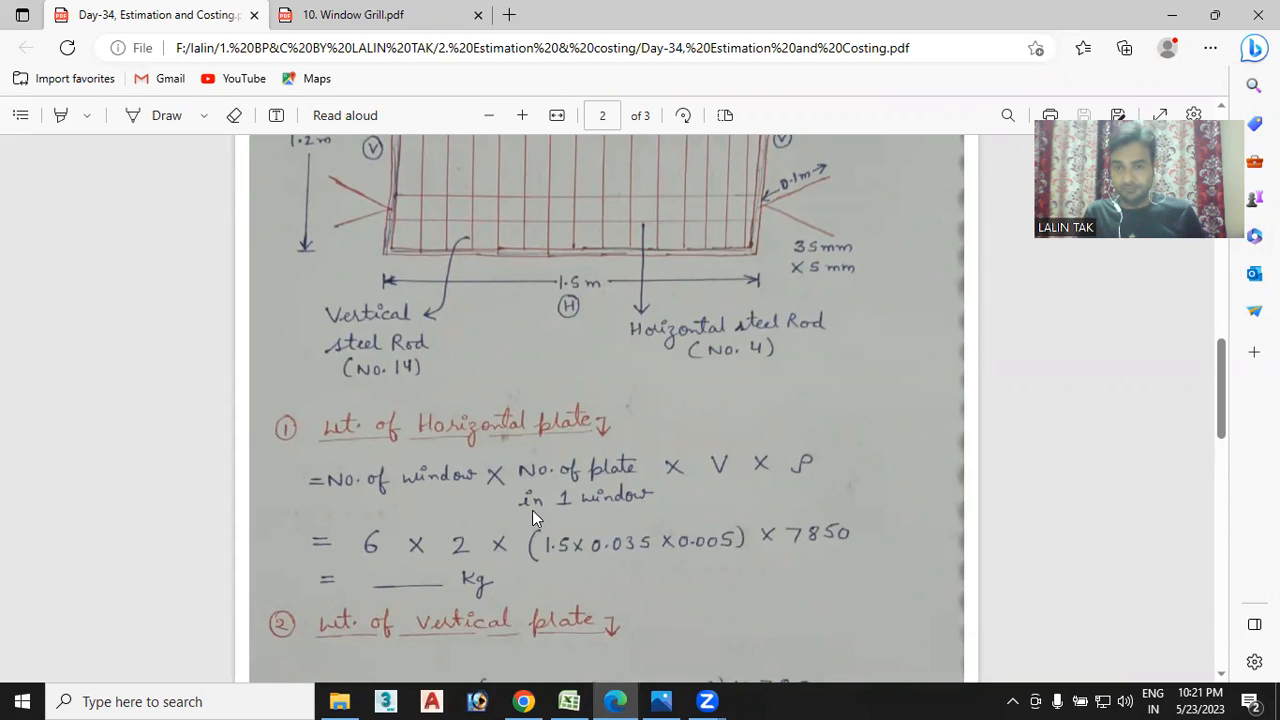
scroll(604, 501, up, 2)
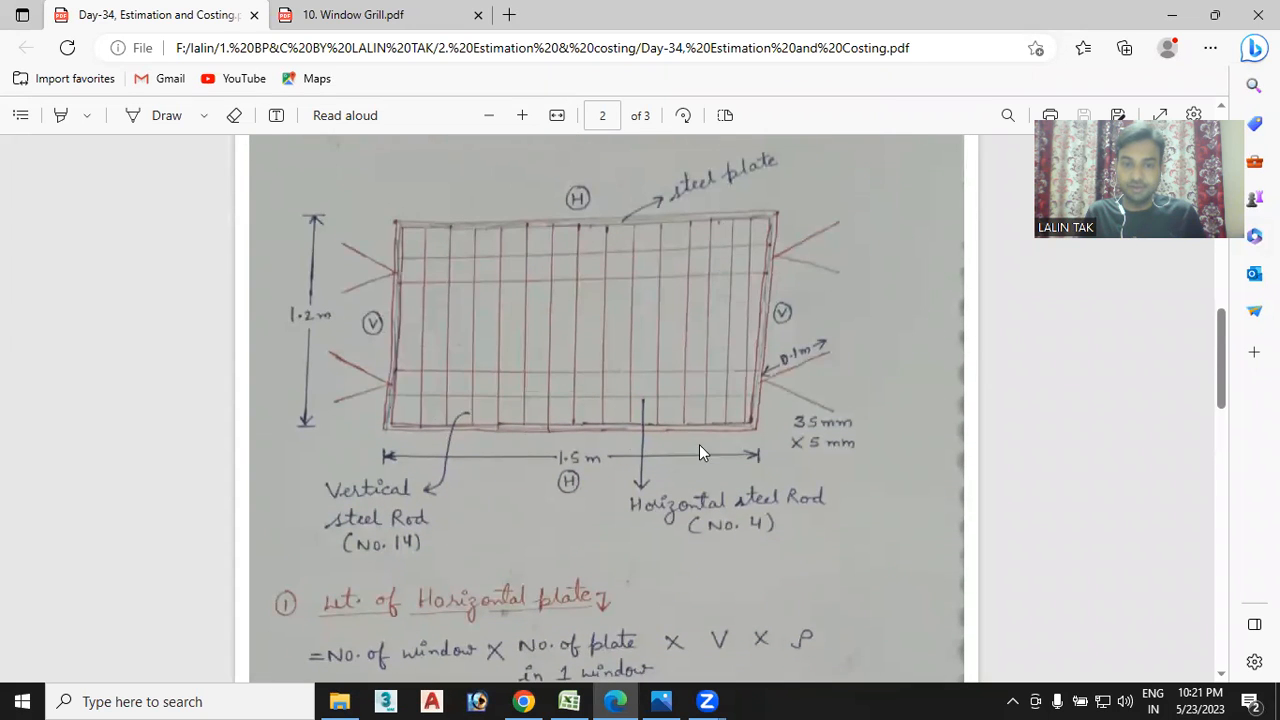
scroll(609, 484, down, 2)
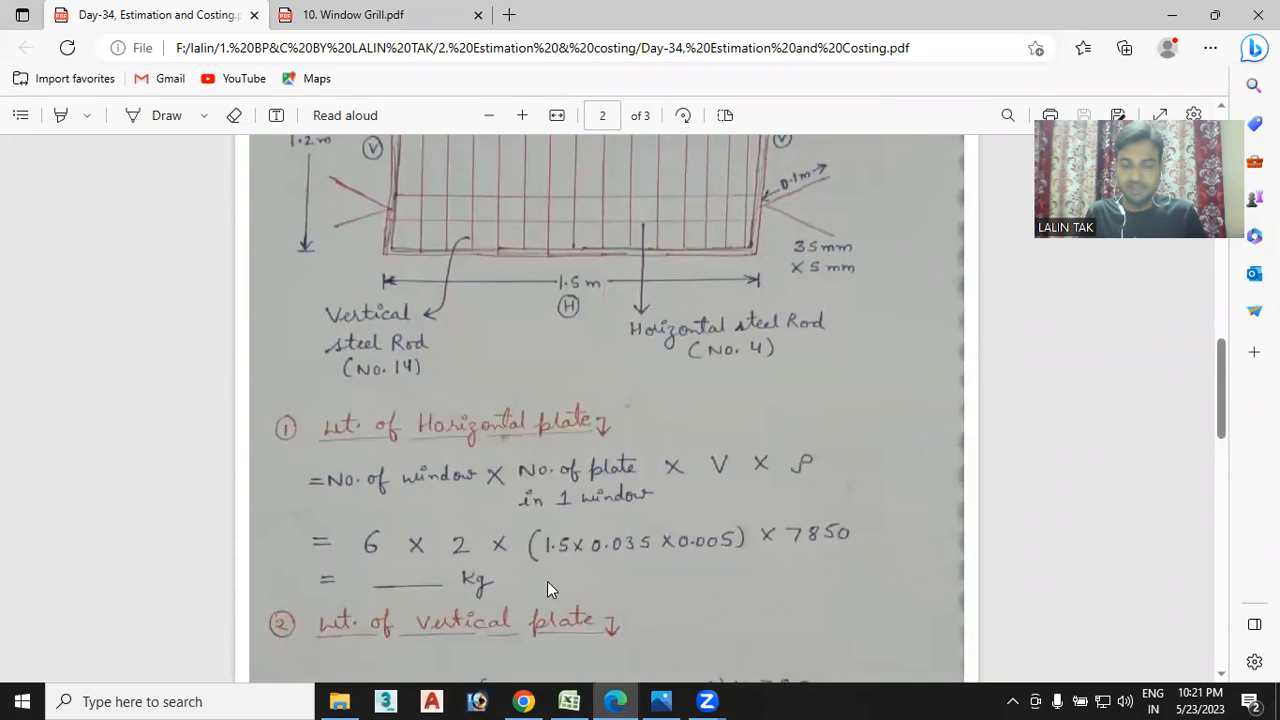
scroll(664, 566, up, 2)
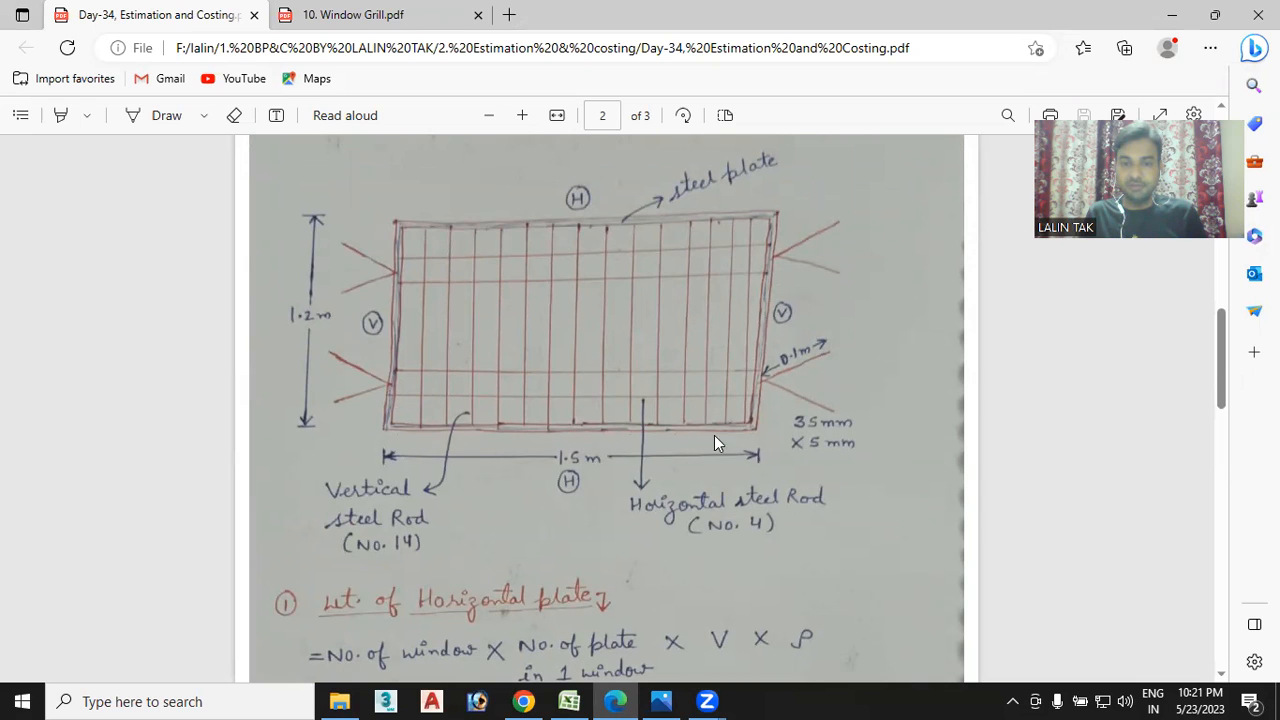
scroll(700, 460, down, 3)
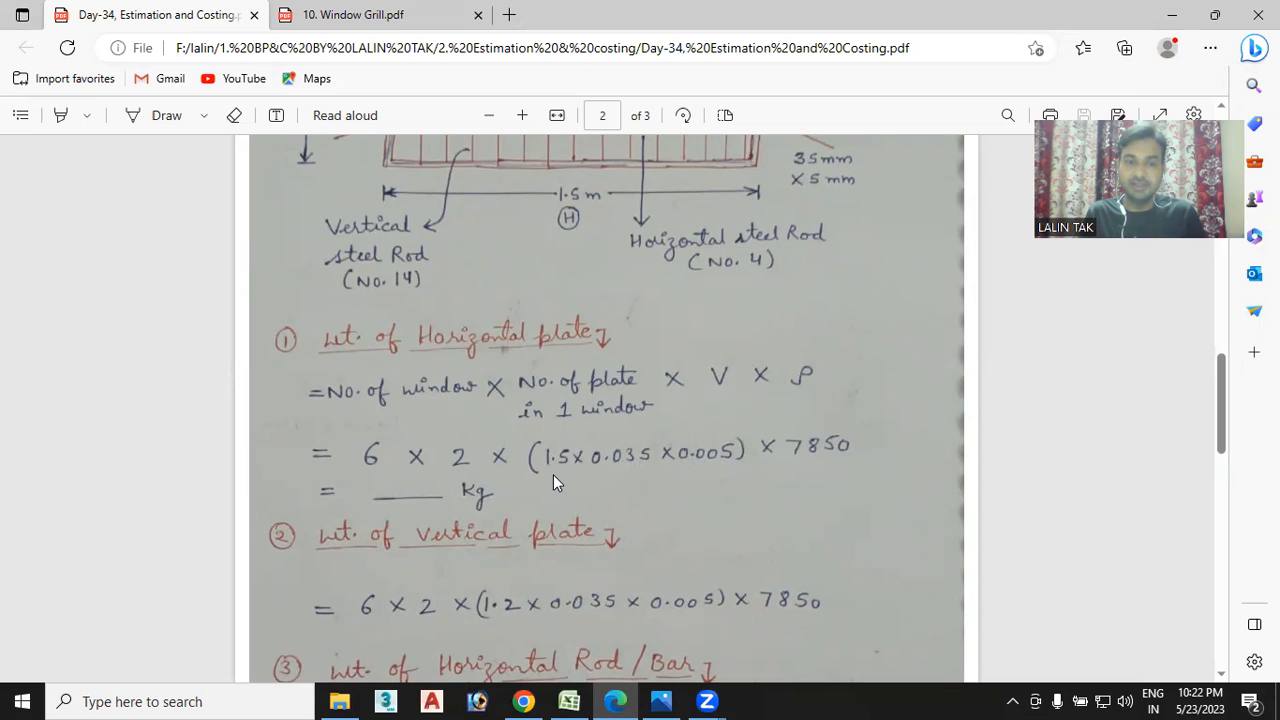
scroll(553, 474, down, 2)
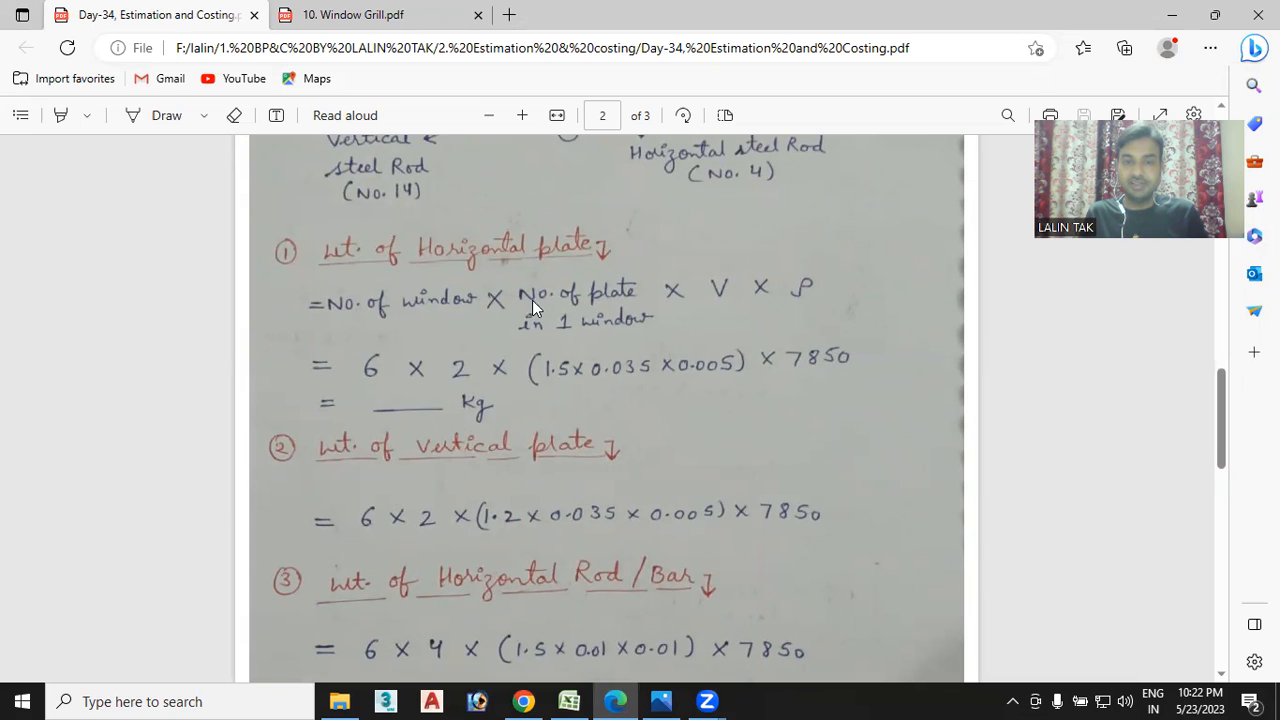
scroll(448, 488, up, 6)
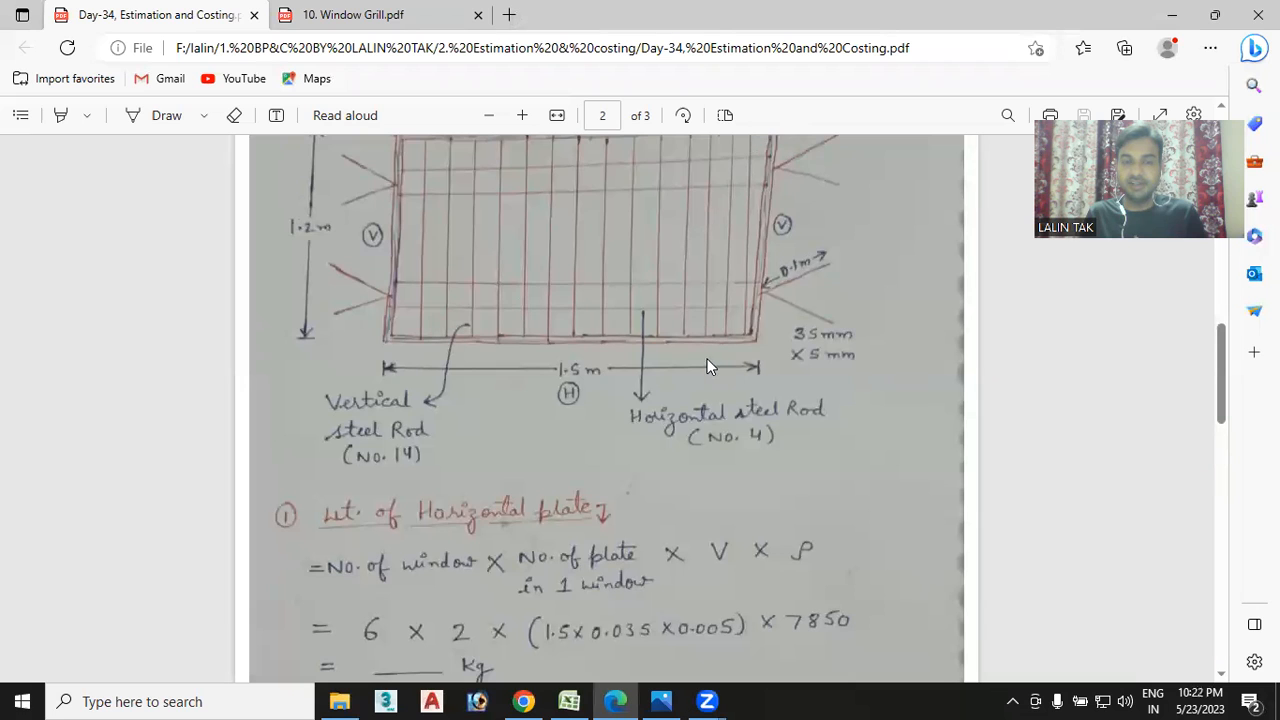
scroll(707, 362, down, 4)
scroll(508, 584, down, 4)
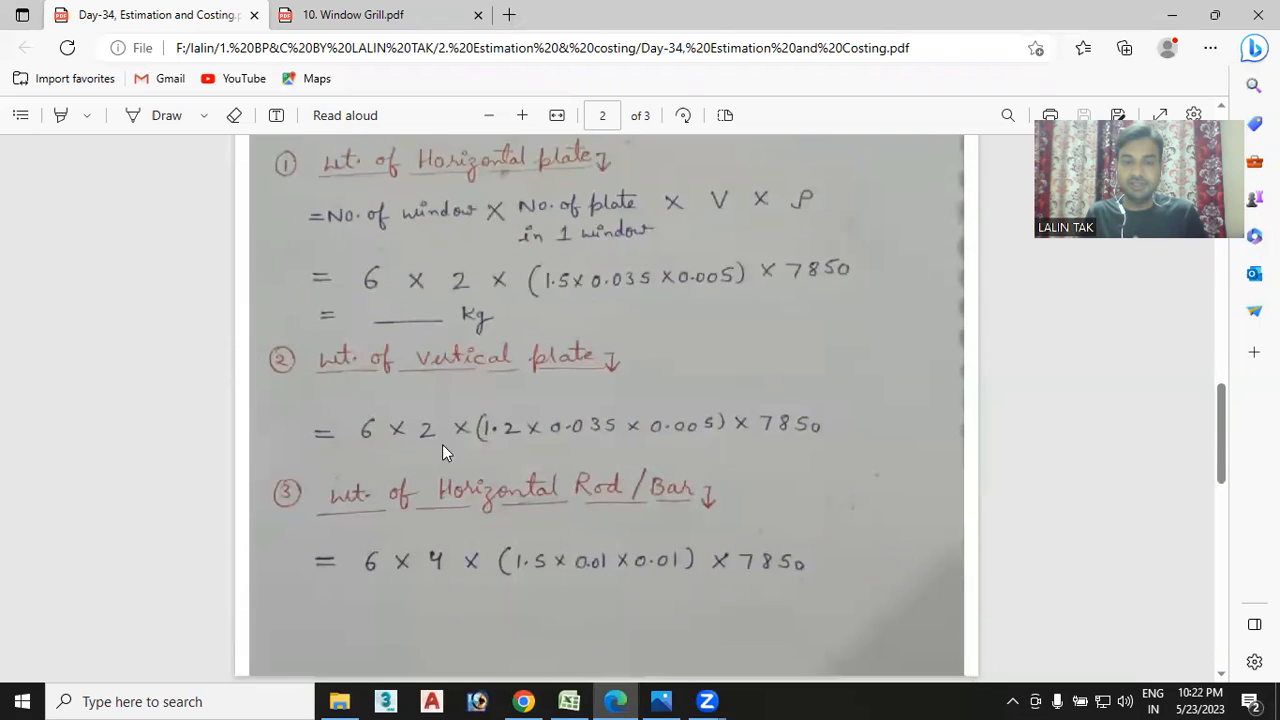
scroll(517, 442, up, 10)
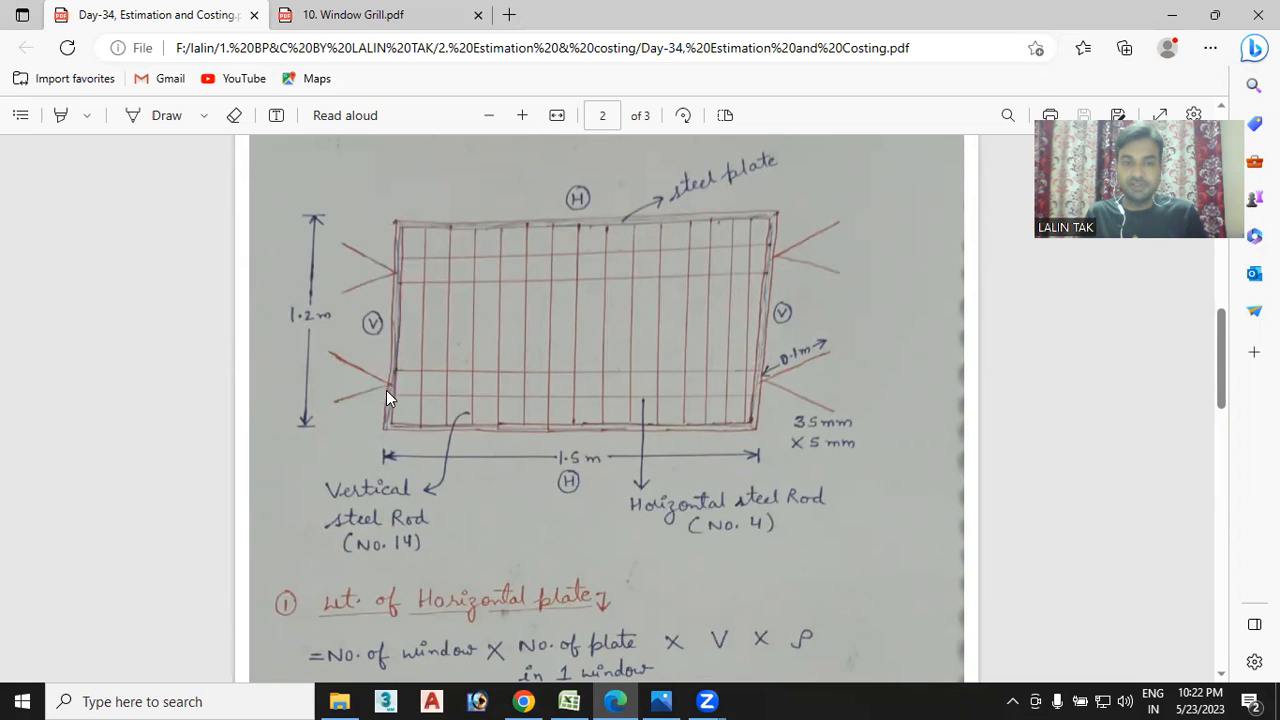
Check the horizontal rod/bar weight formula against the W1 grill sketch and the steel rod section in the overview
scroll(388, 393, down, 5)
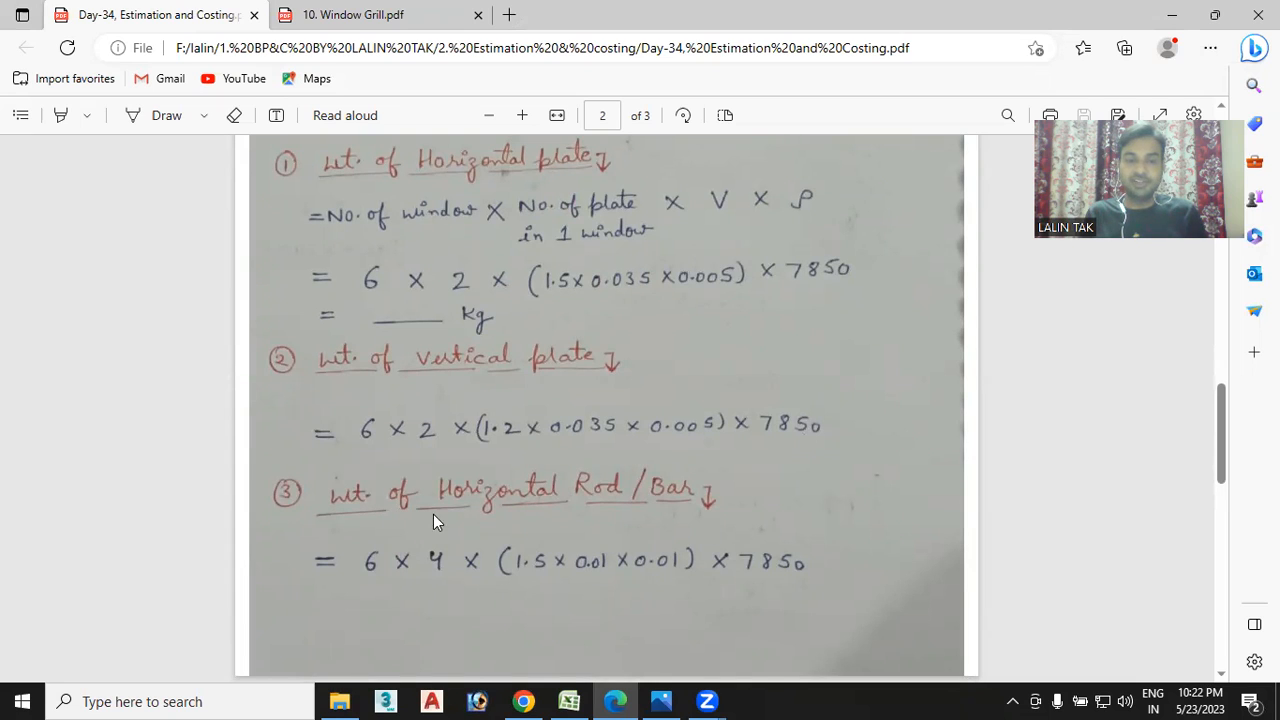
scroll(637, 505, up, 5)
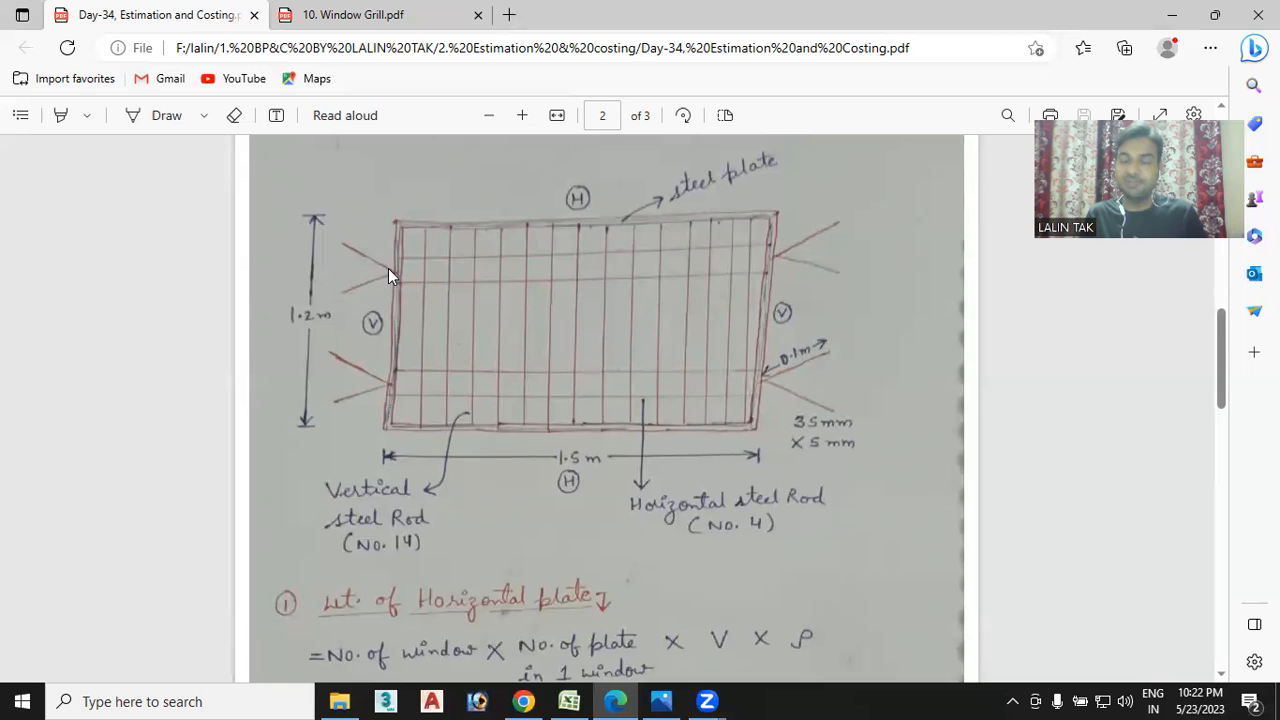
scroll(482, 330, down, 5)
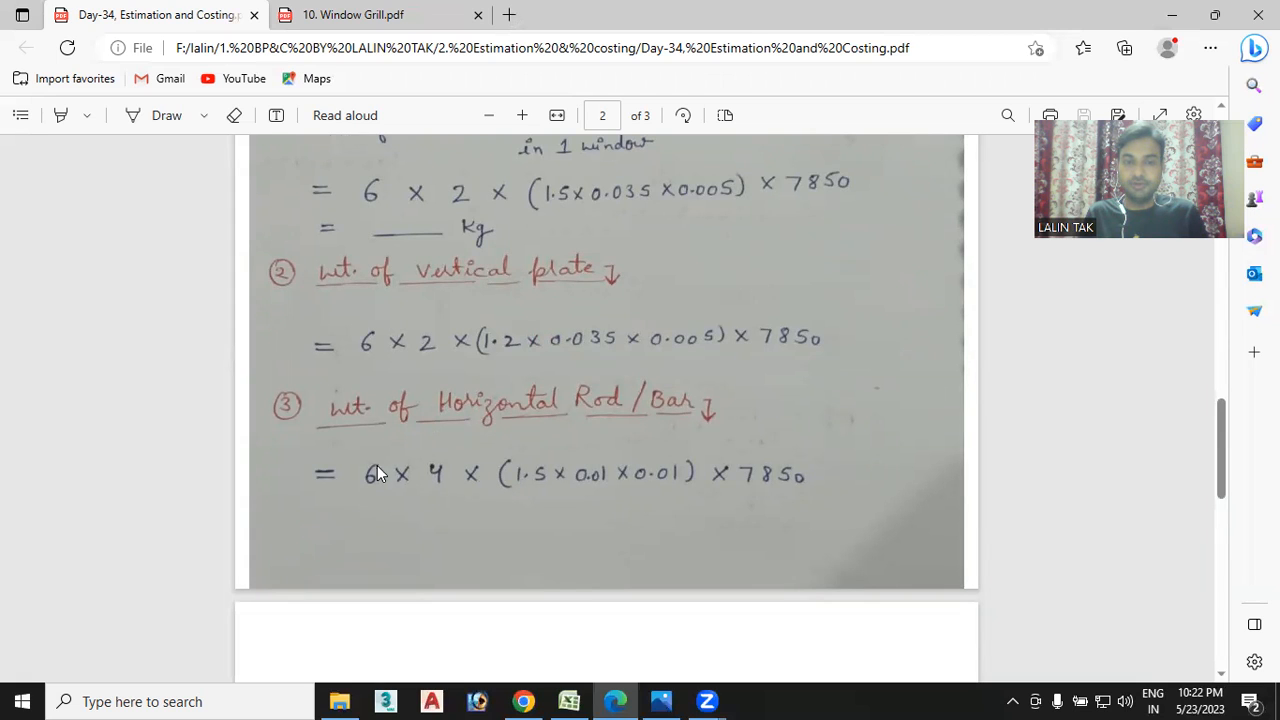
scroll(414, 339, up, 1)
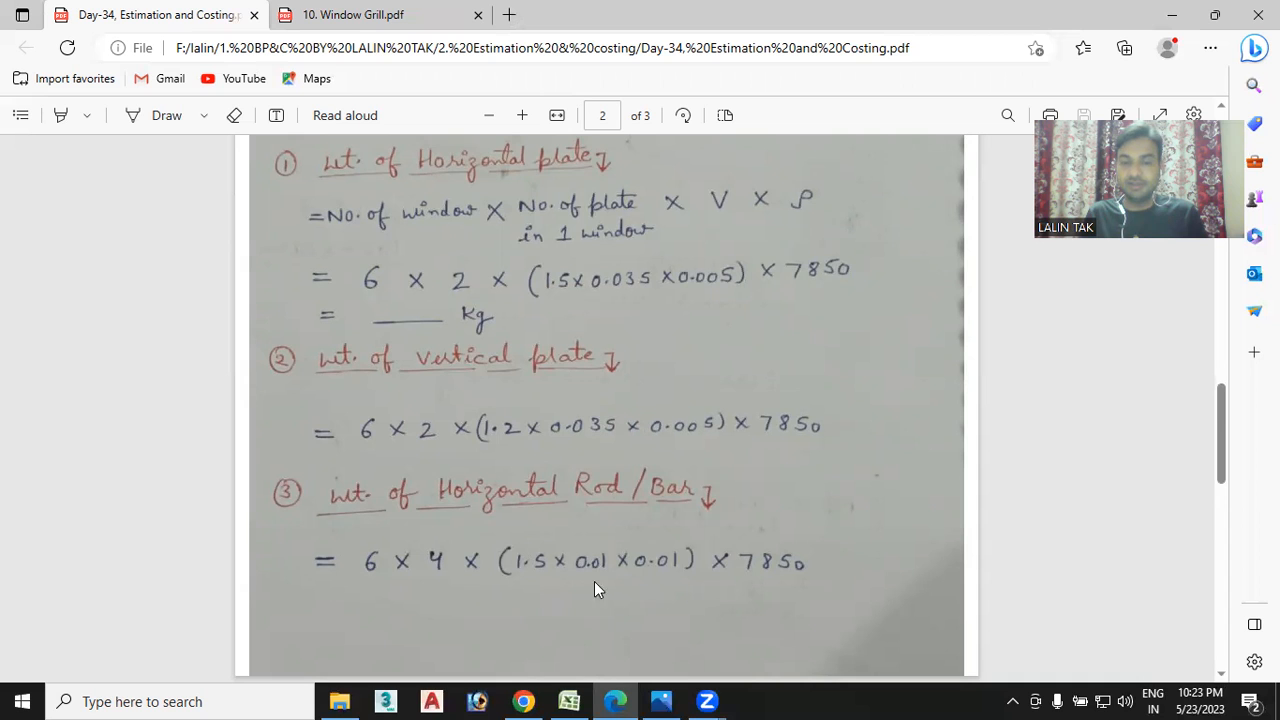
scroll(671, 568, up, 6)
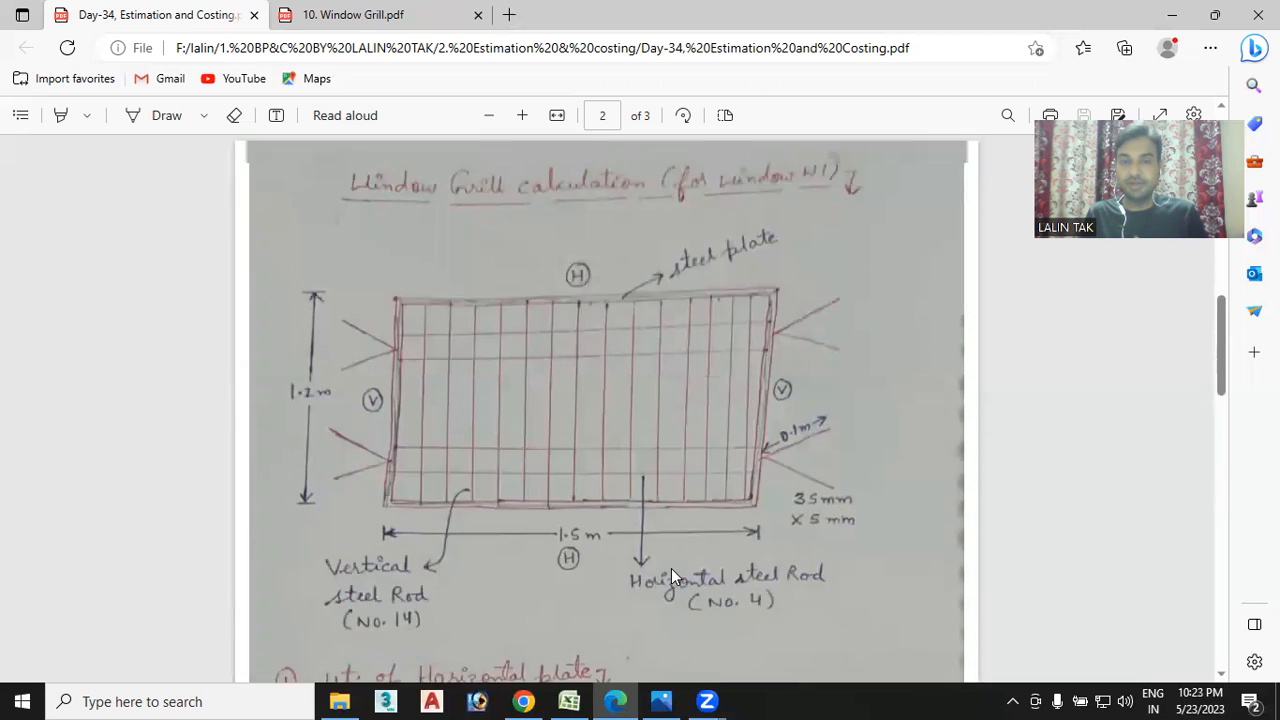
scroll(671, 568, up, 12)
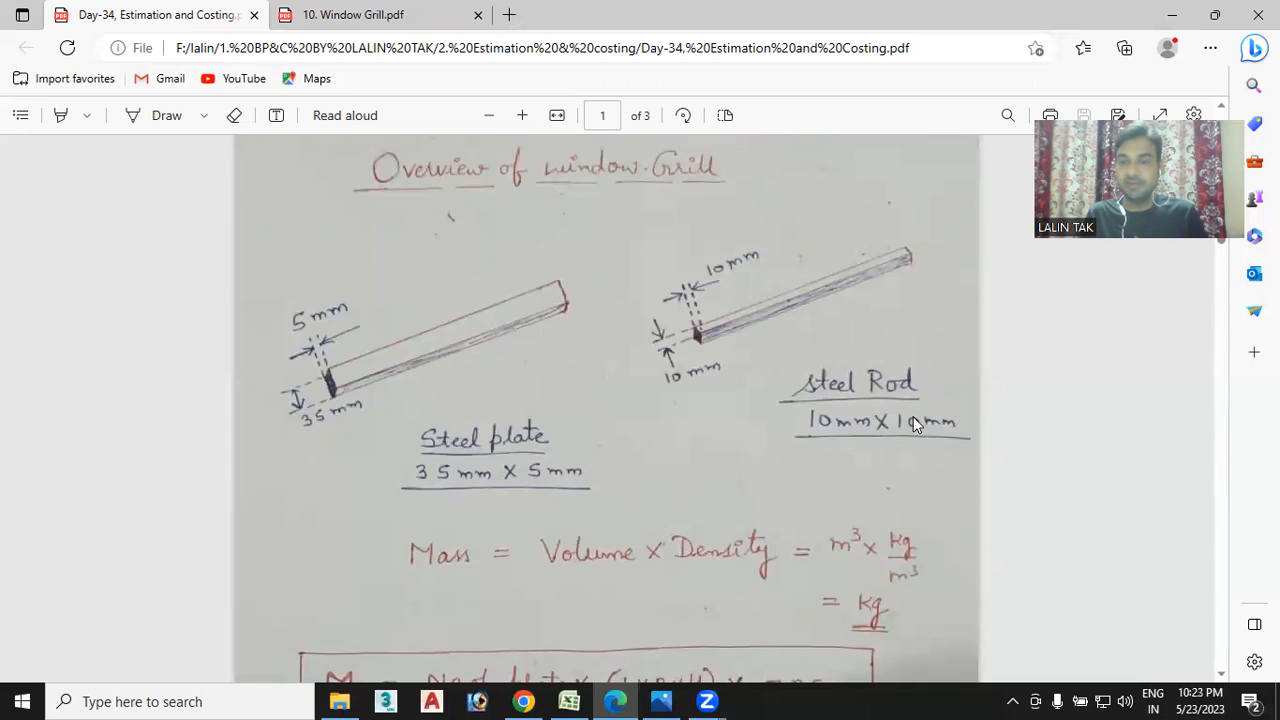
scroll(700, 466, down, 20)
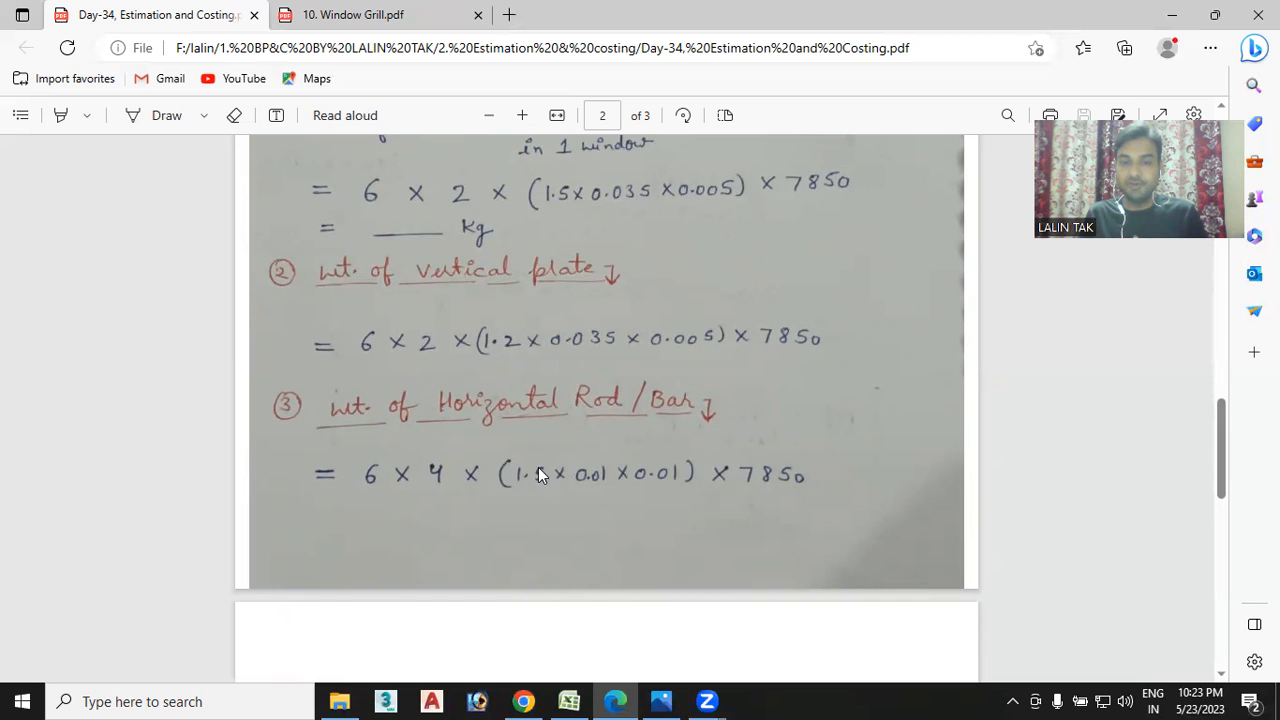
scroll(564, 489, up, 3)
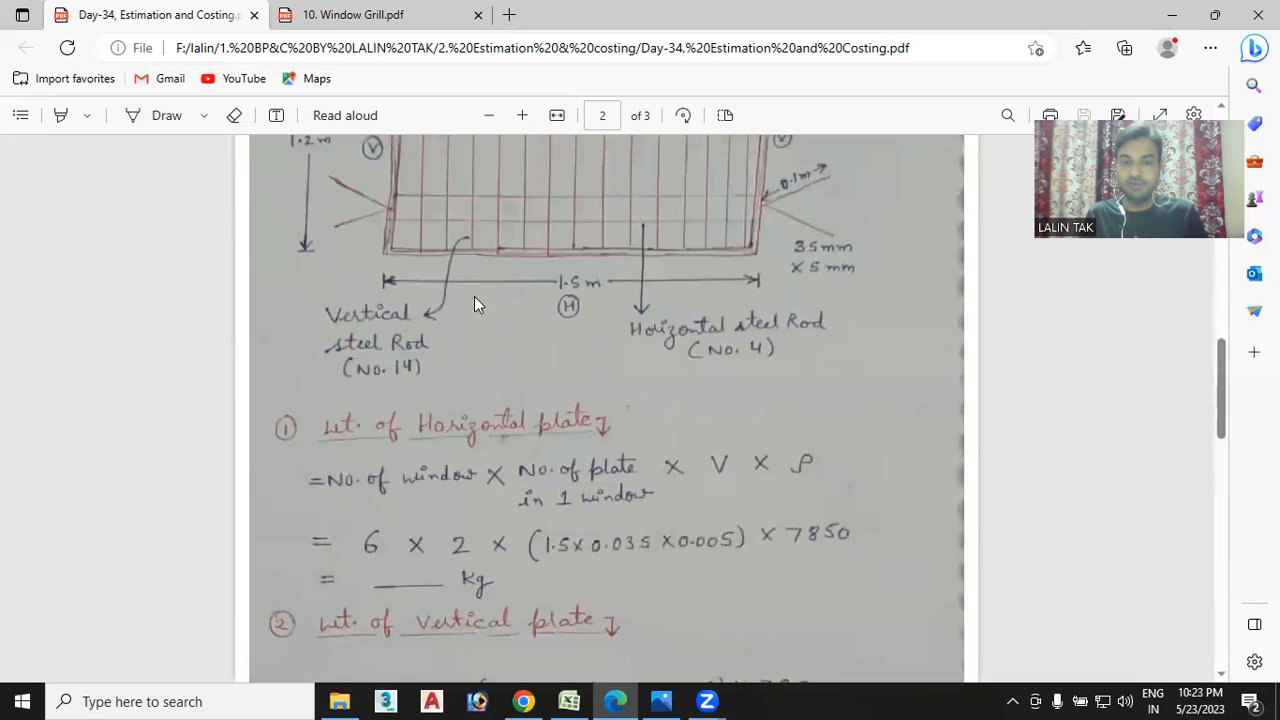
scroll(587, 280, up, 2)
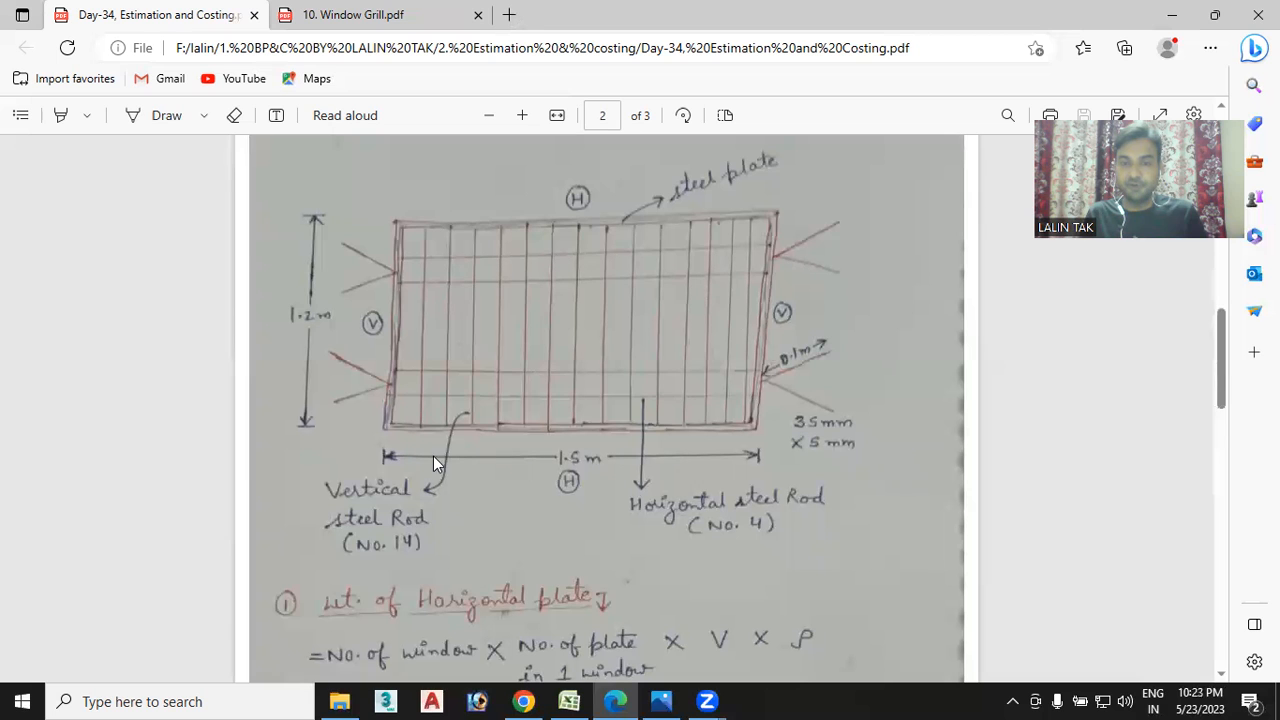
scroll(545, 458, down, 10)
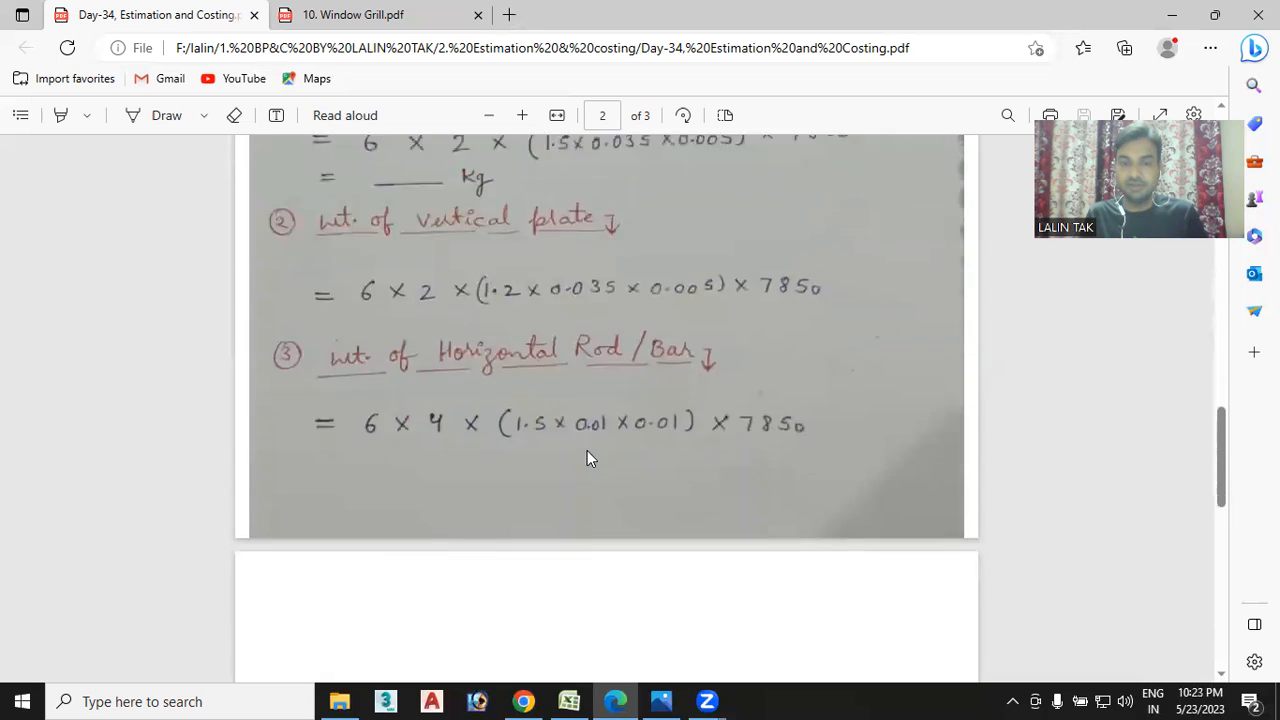
scroll(583, 458, up, 5)
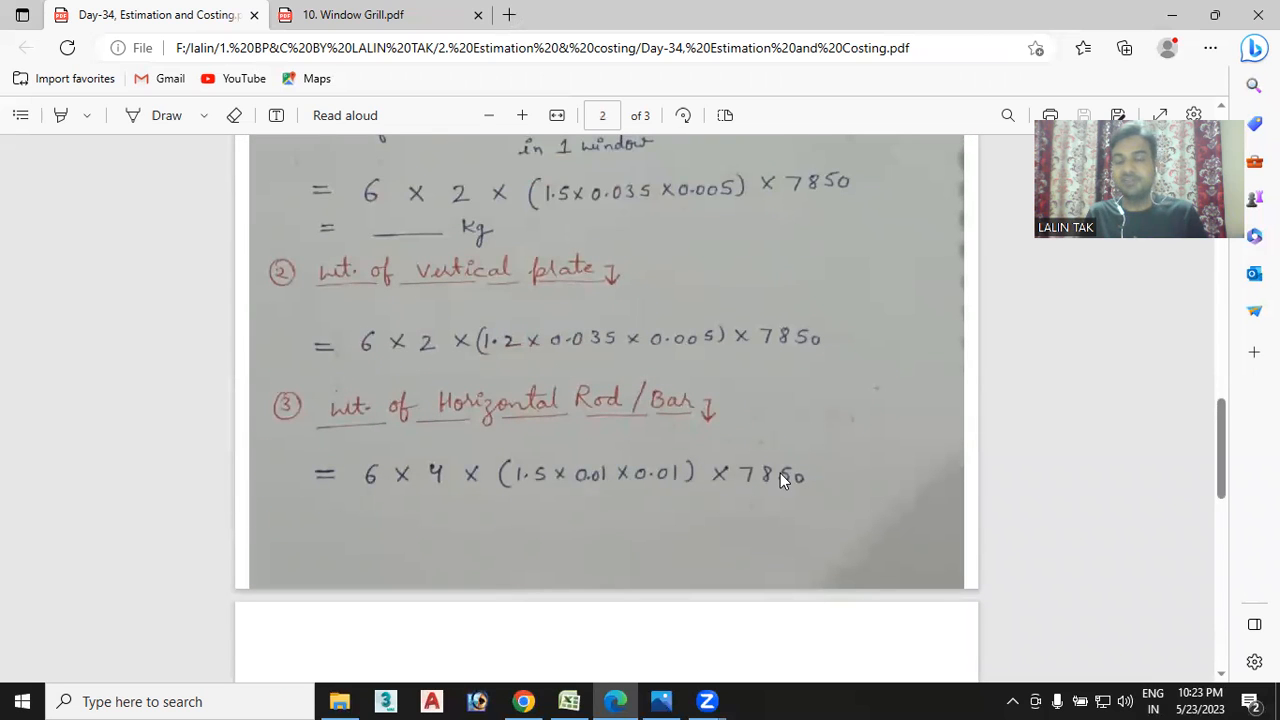
Examine the vertical rod/bar and hold fastener weight formulas against the rods and fasteners in the W1 grill sketch
scroll(787, 469, down, 5)
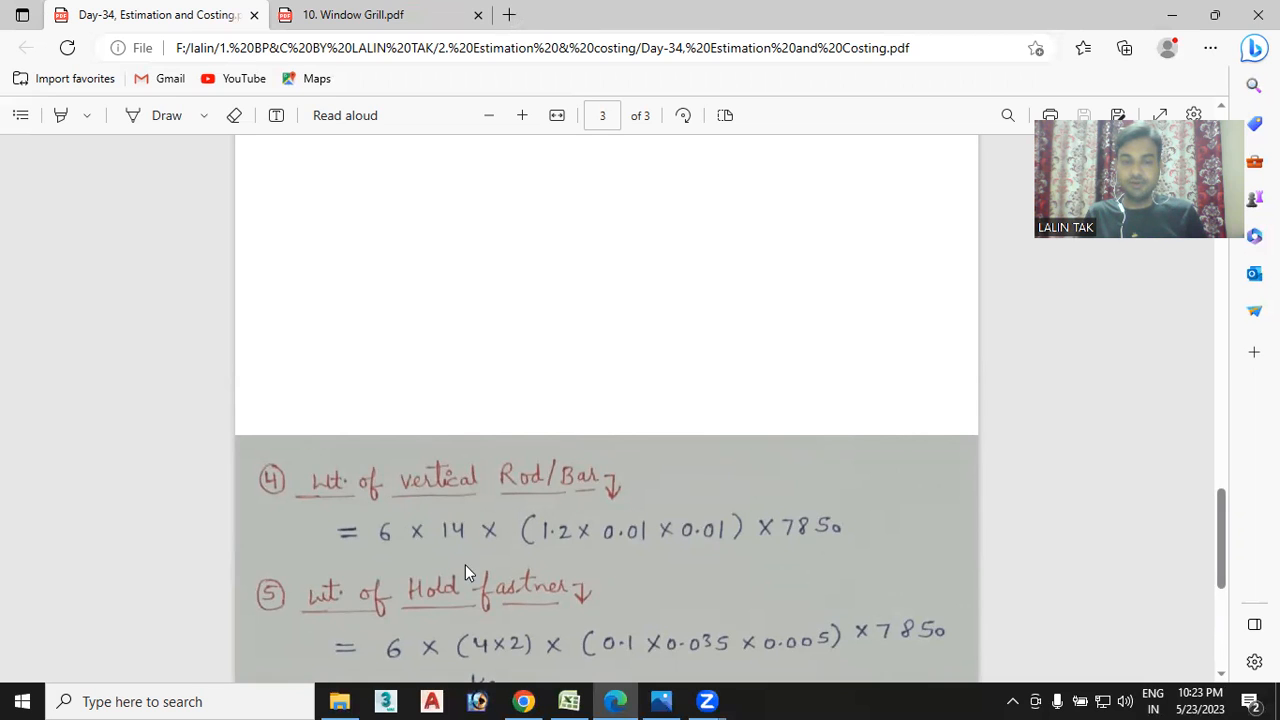
scroll(605, 455, up, 10)
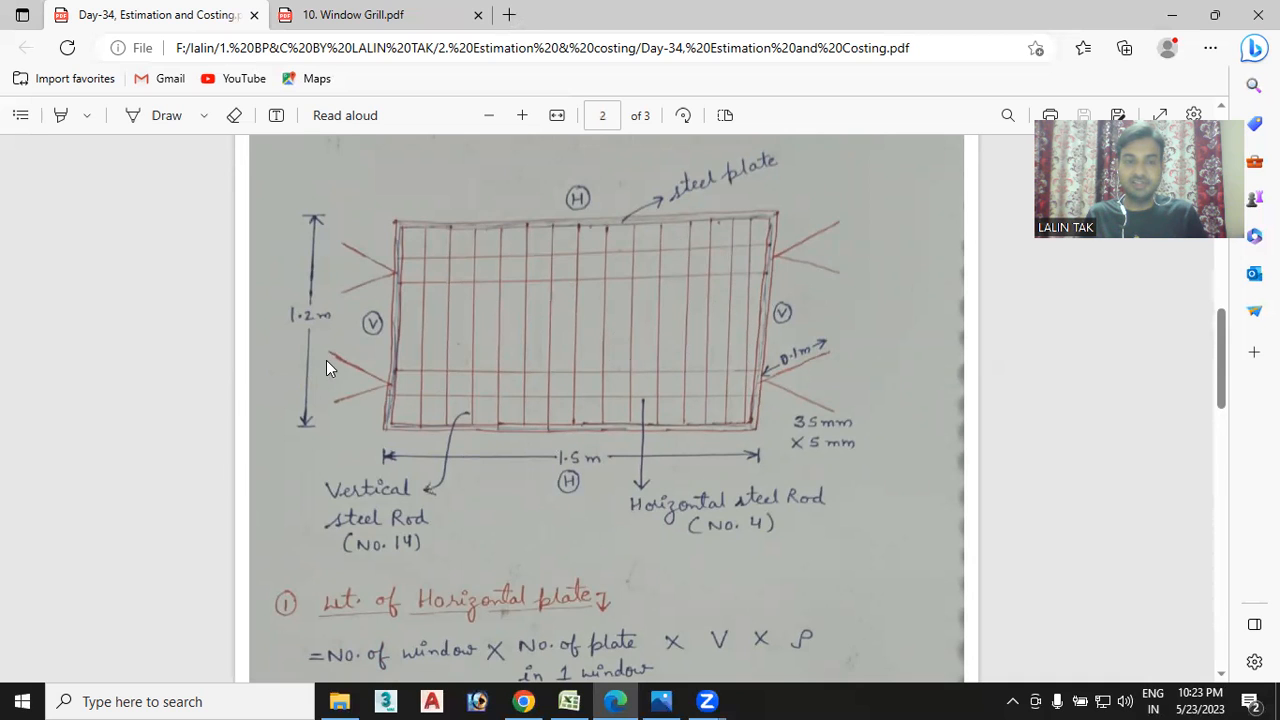
scroll(508, 430, down, 10)
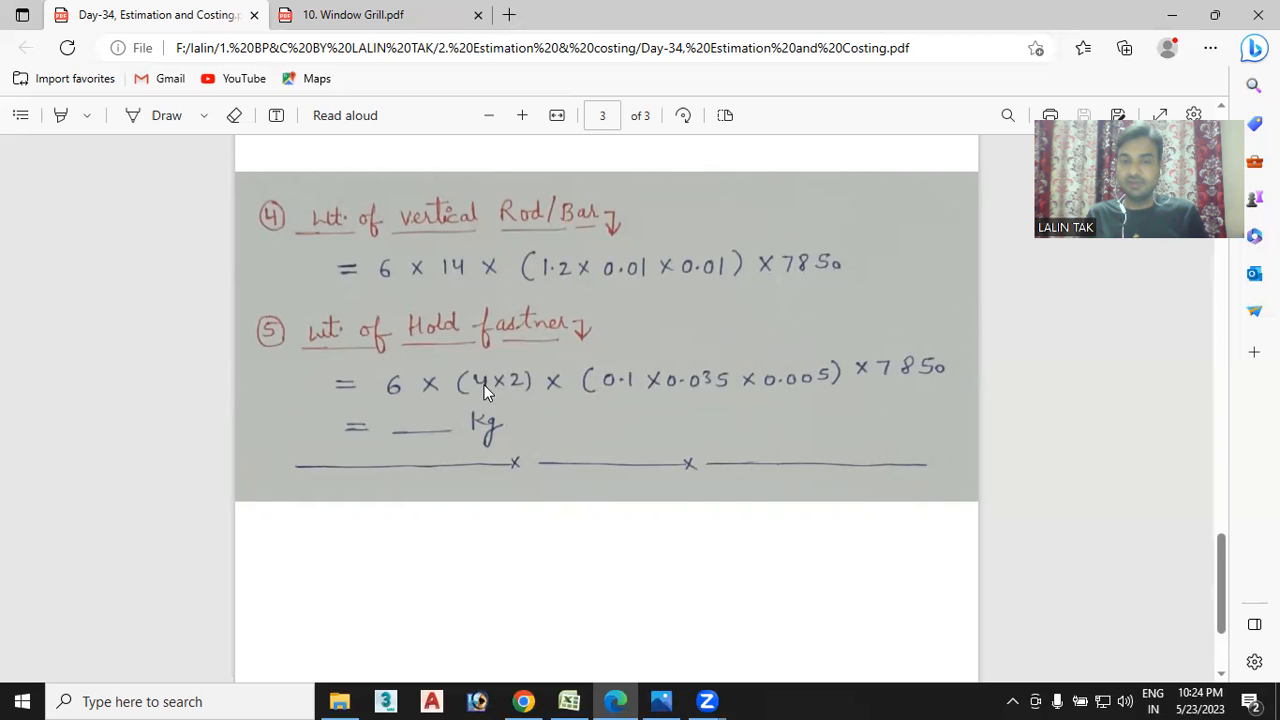
scroll(562, 401, up, 15)
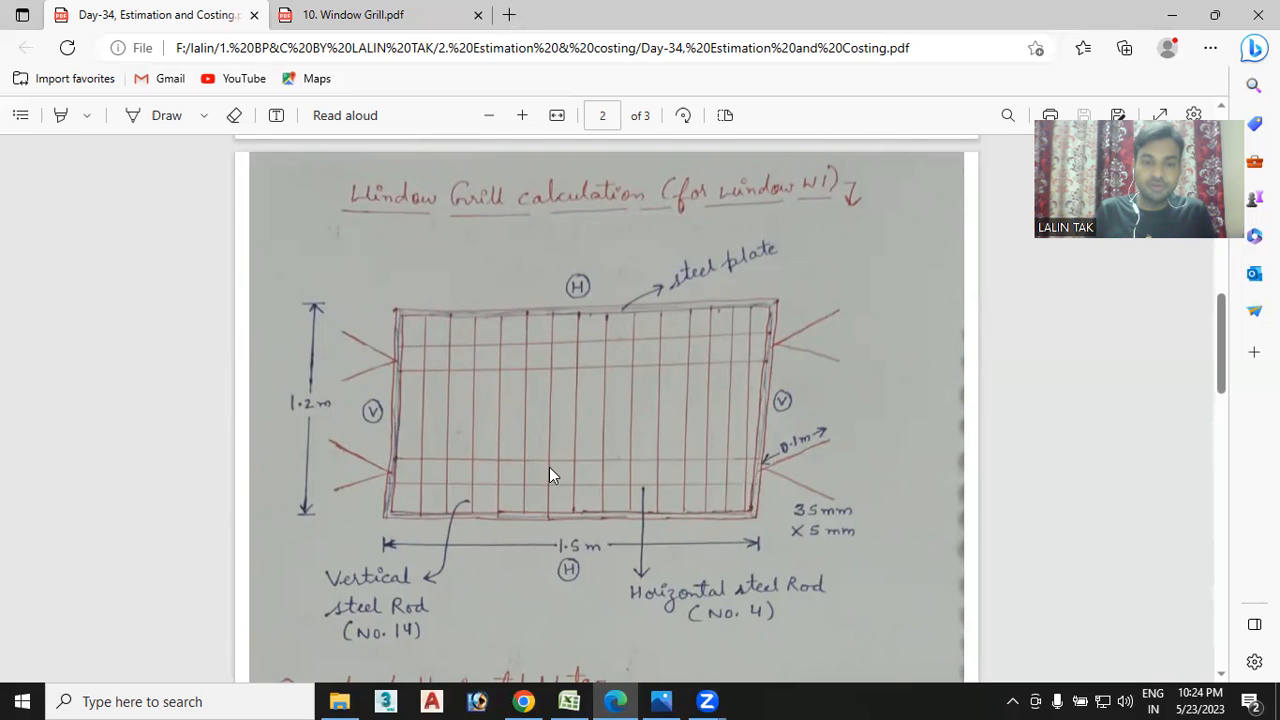
scroll(703, 499, down, 10)
scroll(700, 505, down, 8)
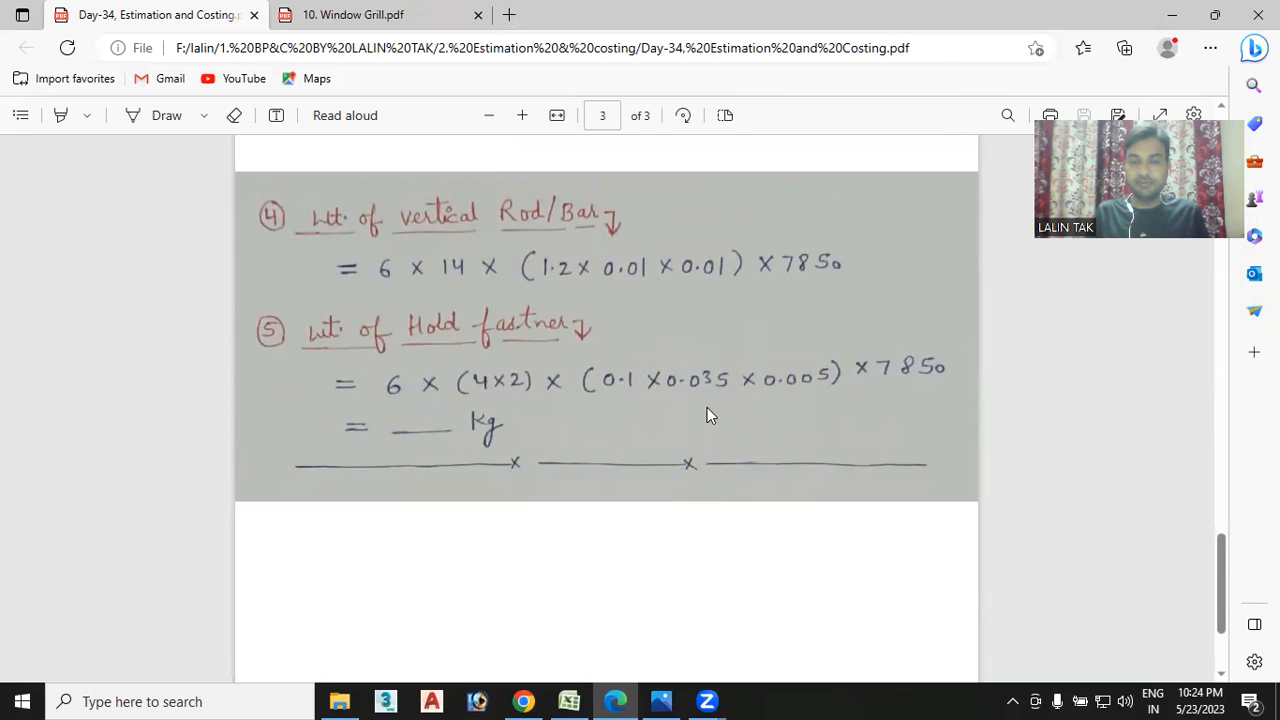
scroll(750, 390, up, 15)
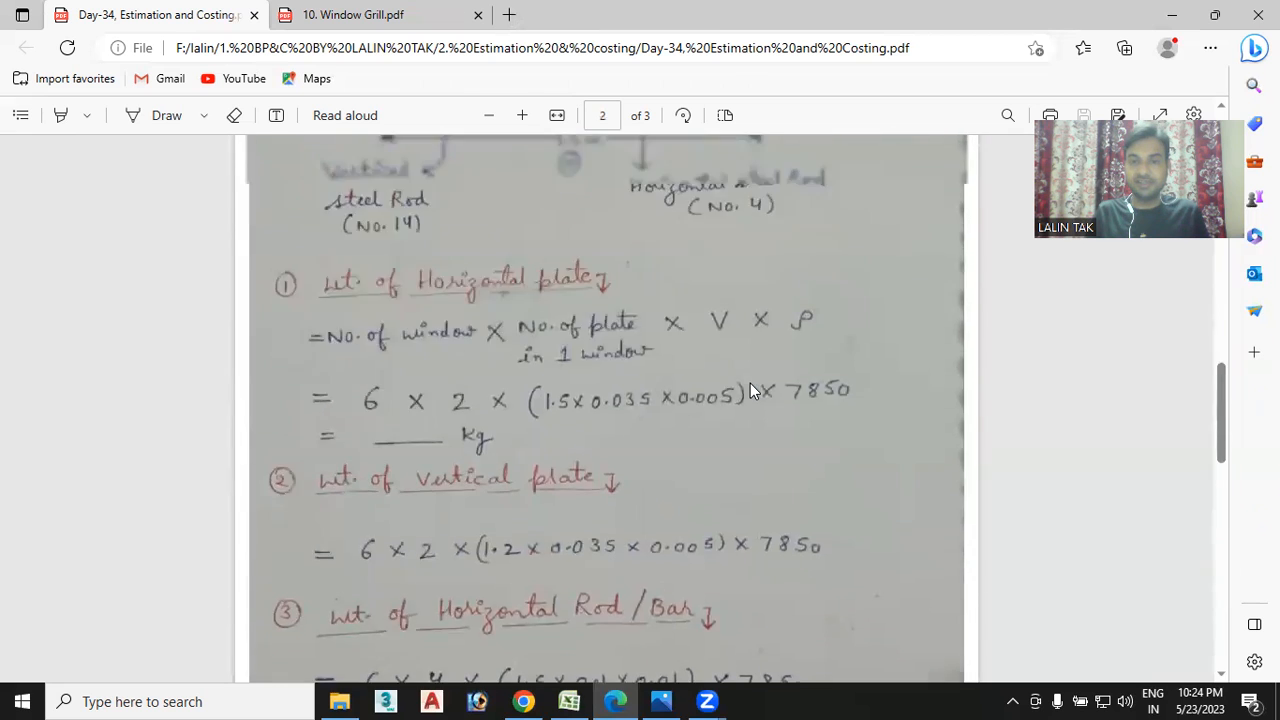
scroll(750, 388, up, 1)
scroll(750, 388, down, 3)
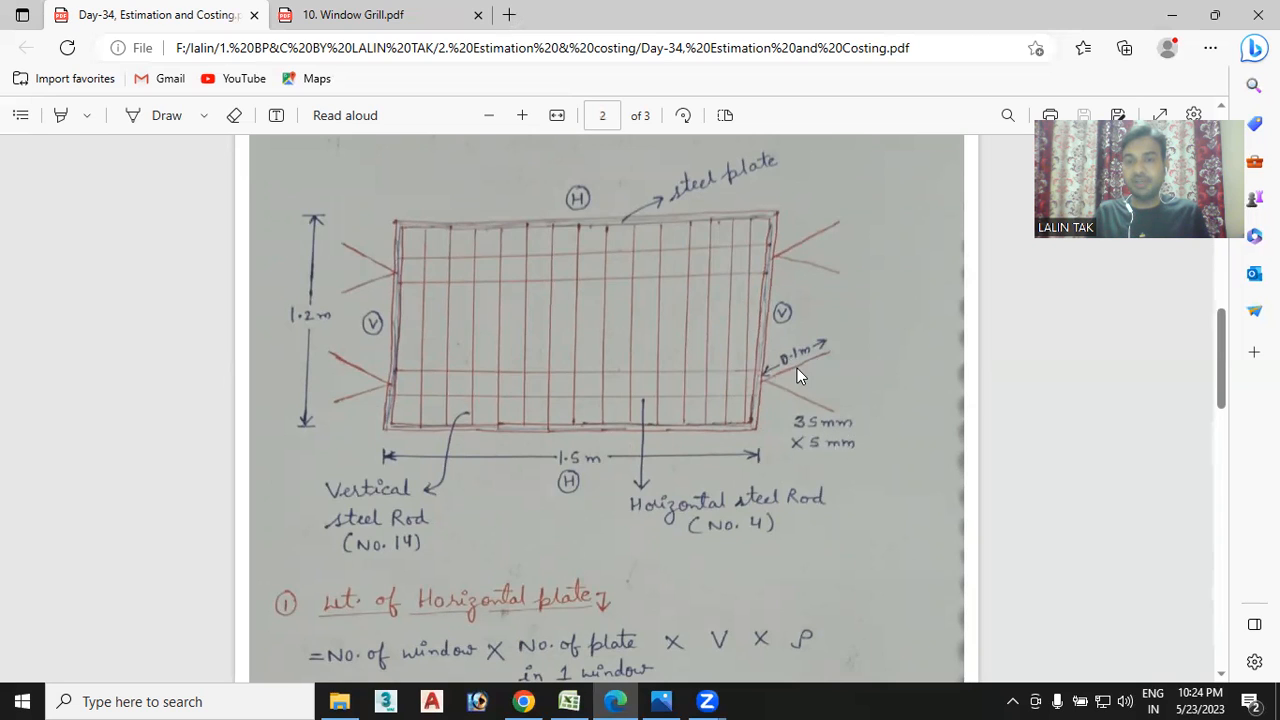
scroll(771, 386, down, 15)
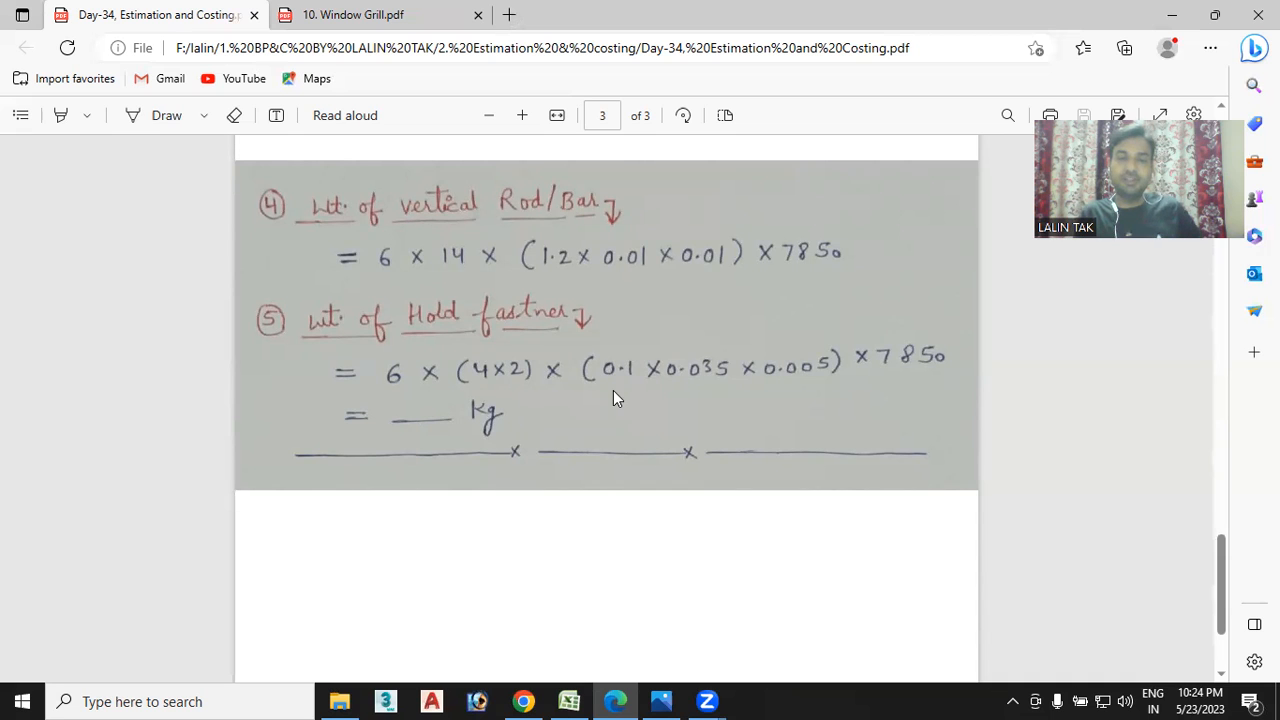
scroll(613, 390, up, 3)
scroll(600, 420, up, 10)
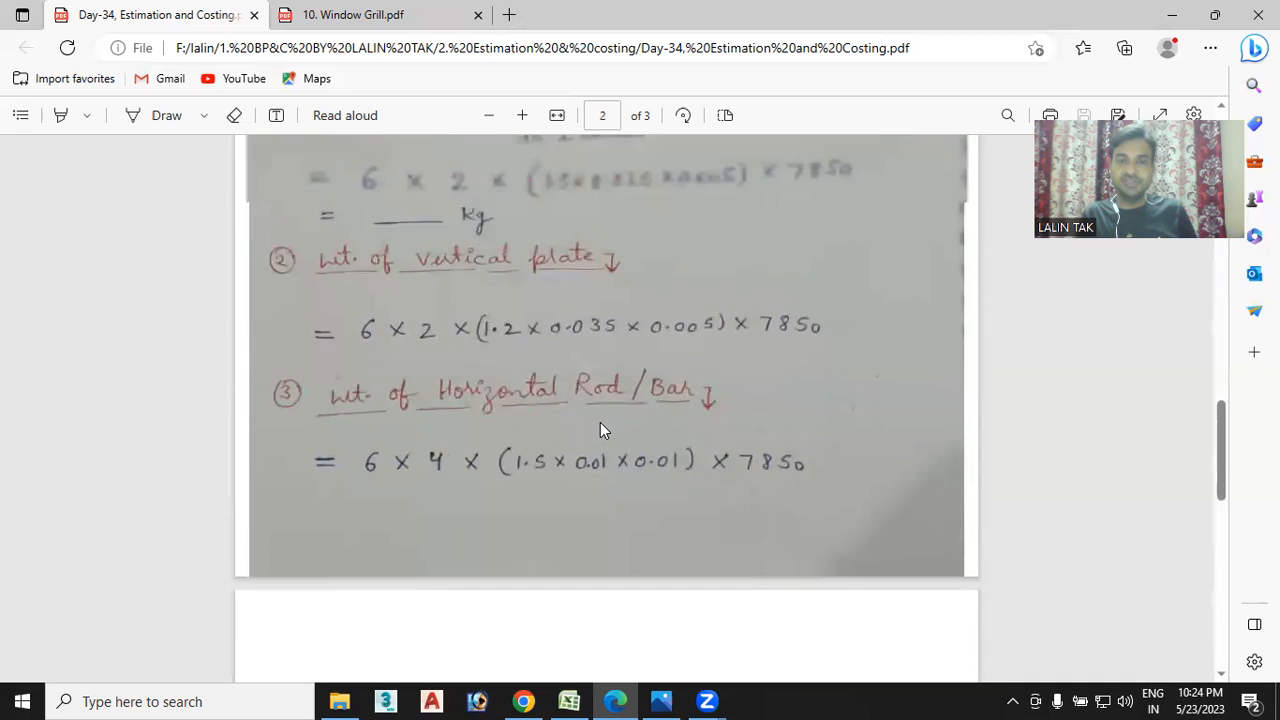
scroll(600, 428, up, 3)
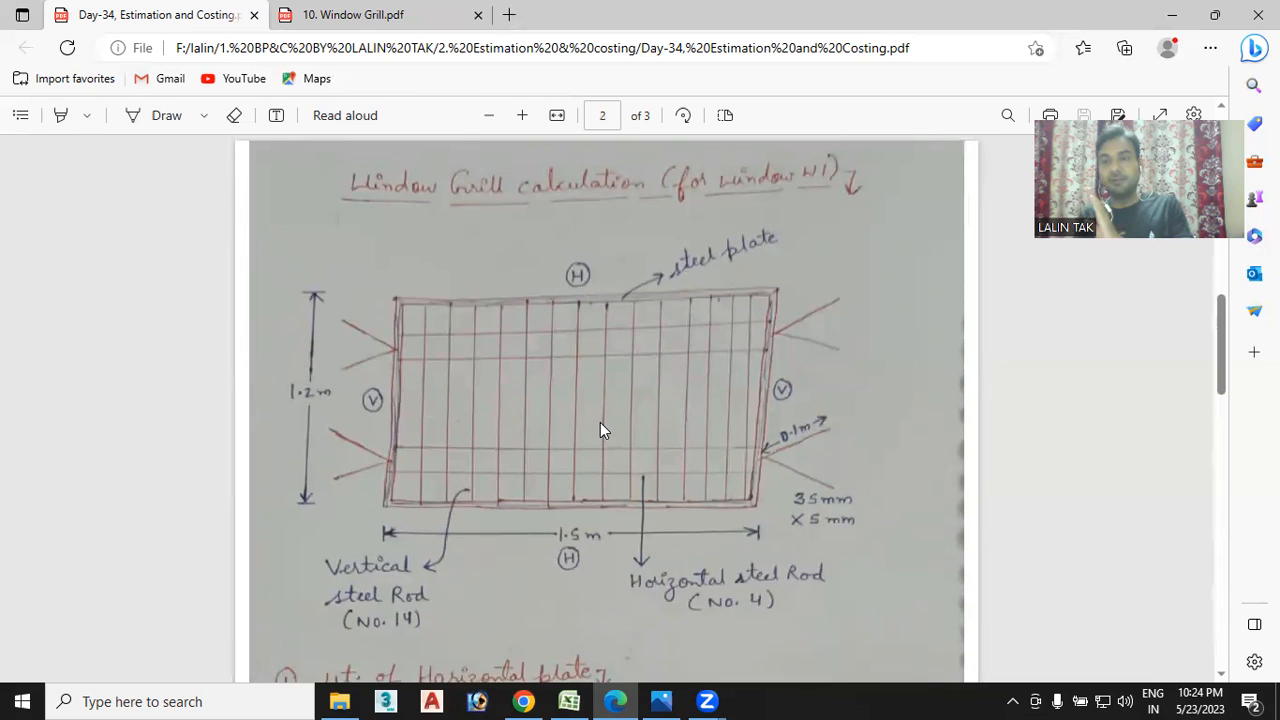
scroll(600, 428, up, 1)
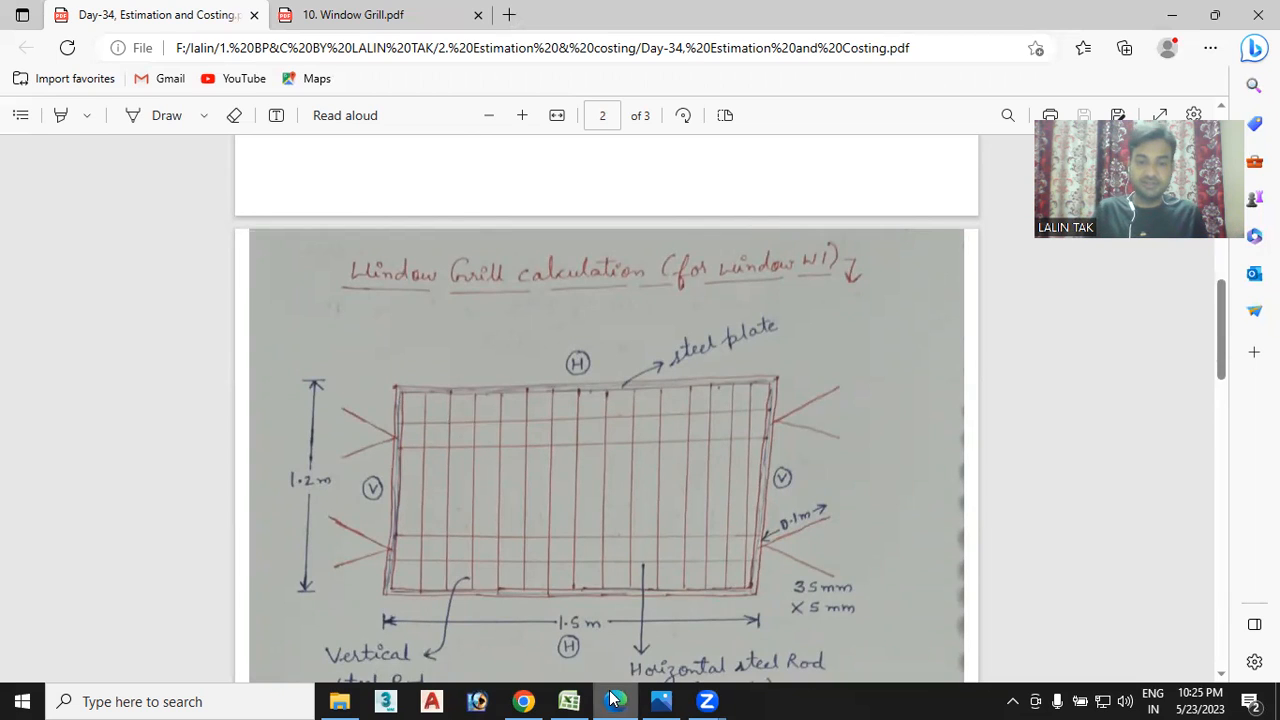
Switch to the Excel measurement sheet and copy the W1 (1.5X1.2) label from the Mosquito Net section into B889 under Window Grill
click(575, 698)
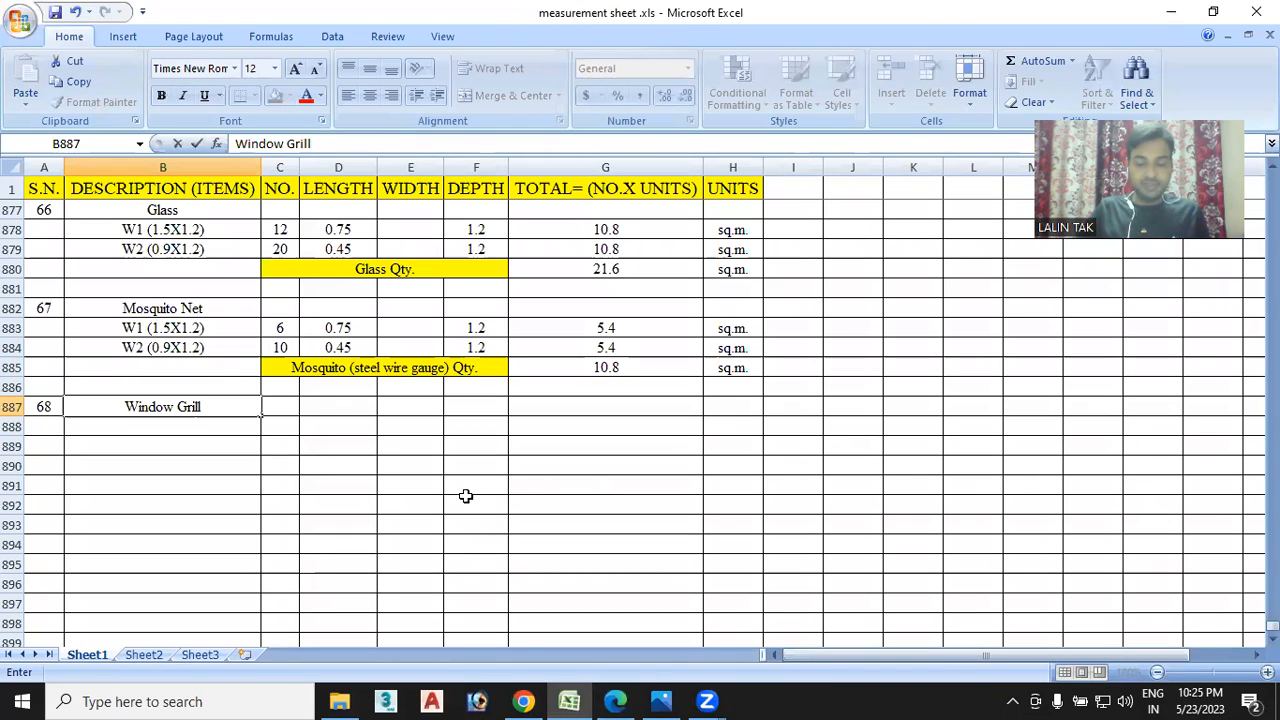
click(168, 446)
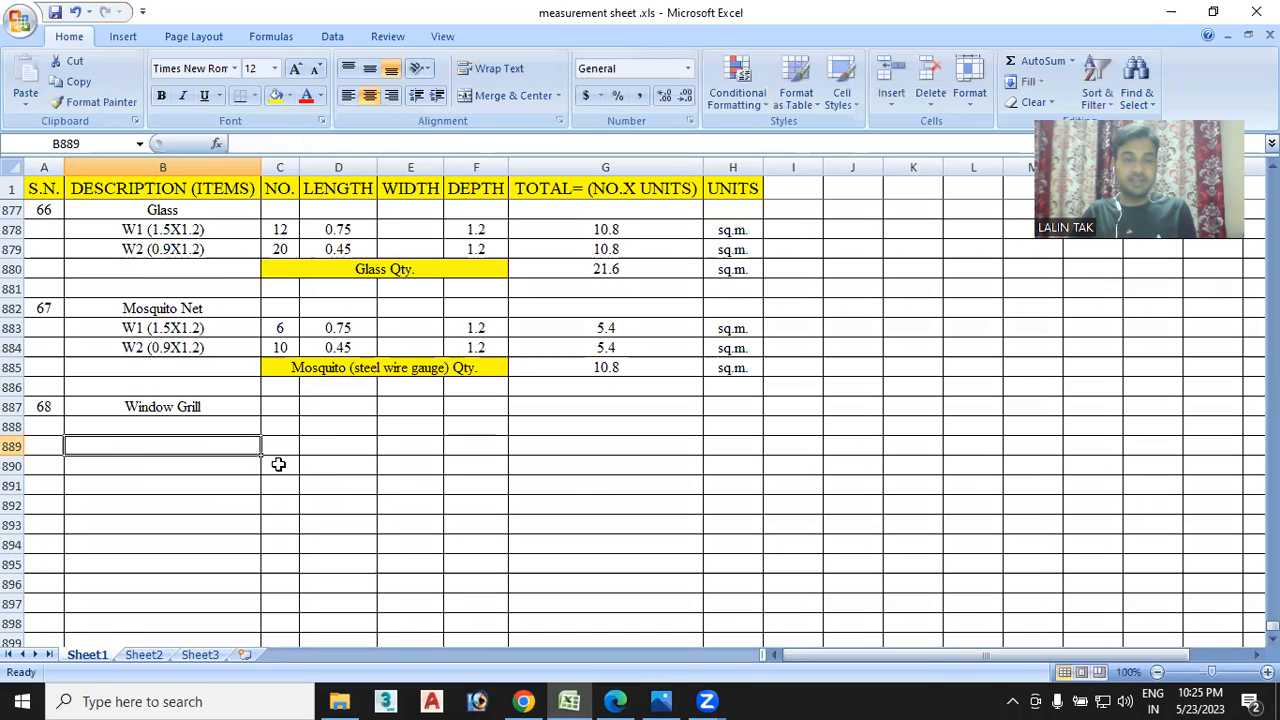
double_click(148, 447)
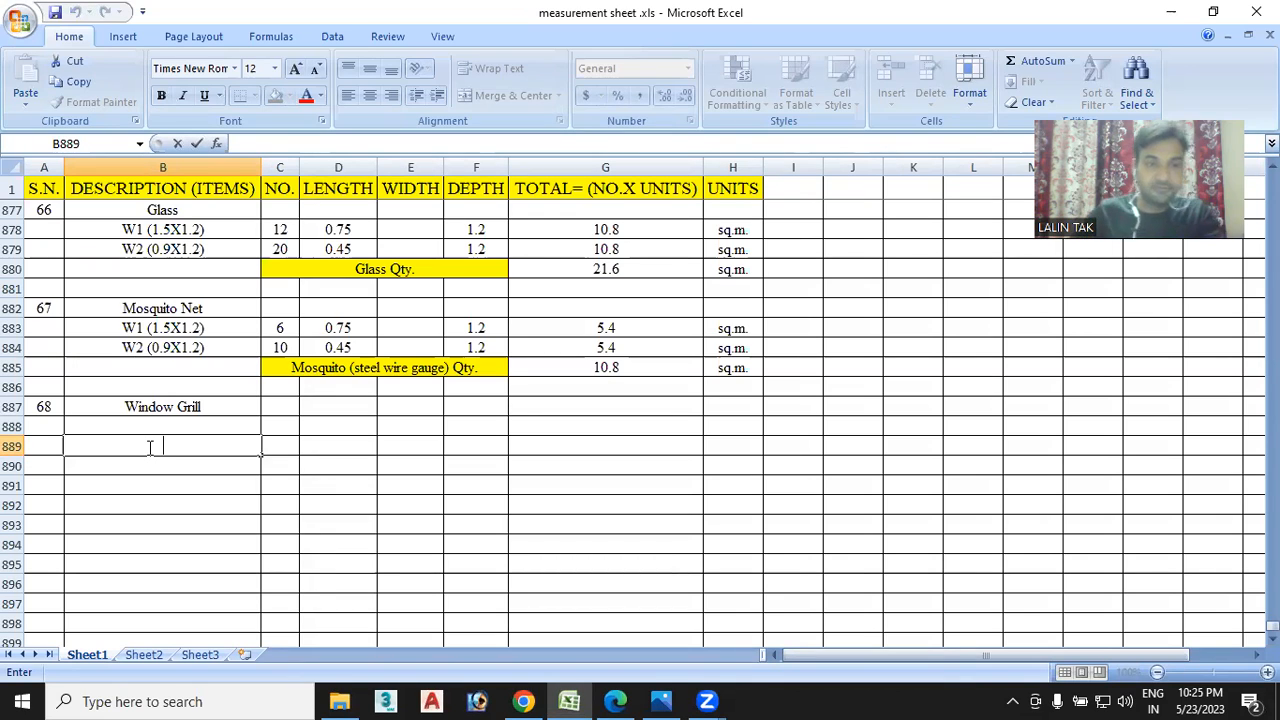
key(ctrl+c)
click(171, 446)
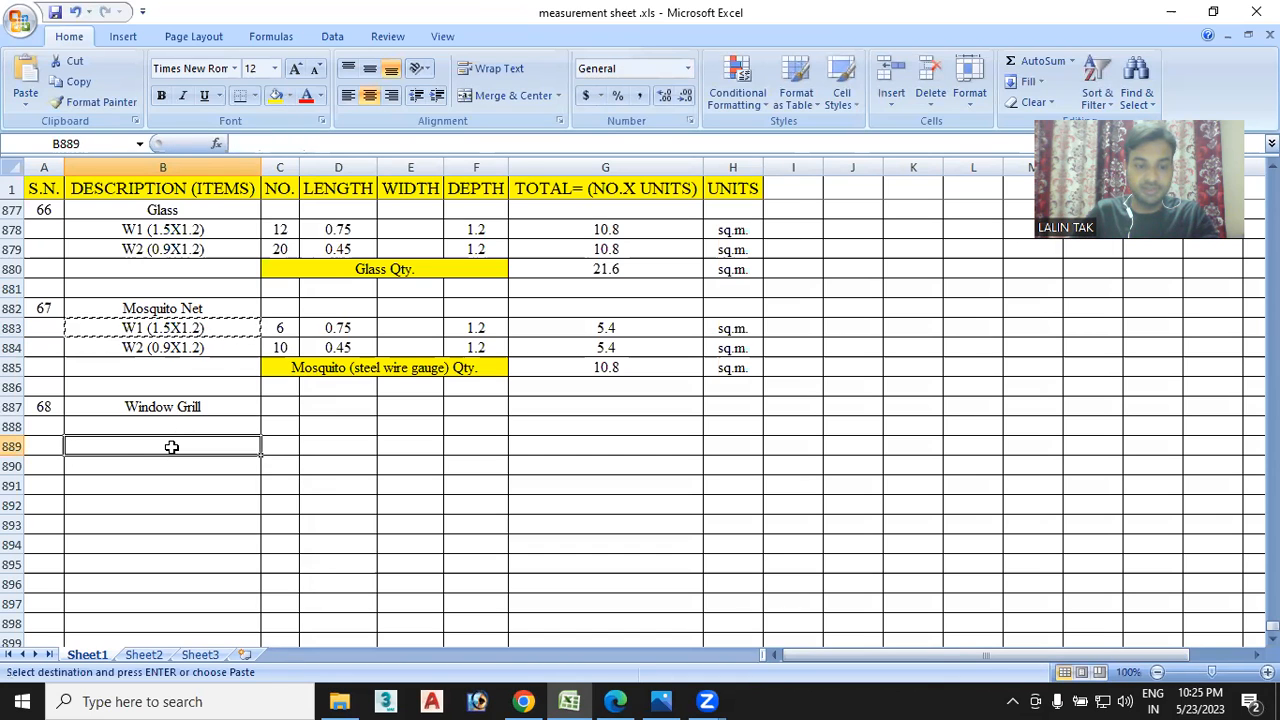
key(ctrl+v)
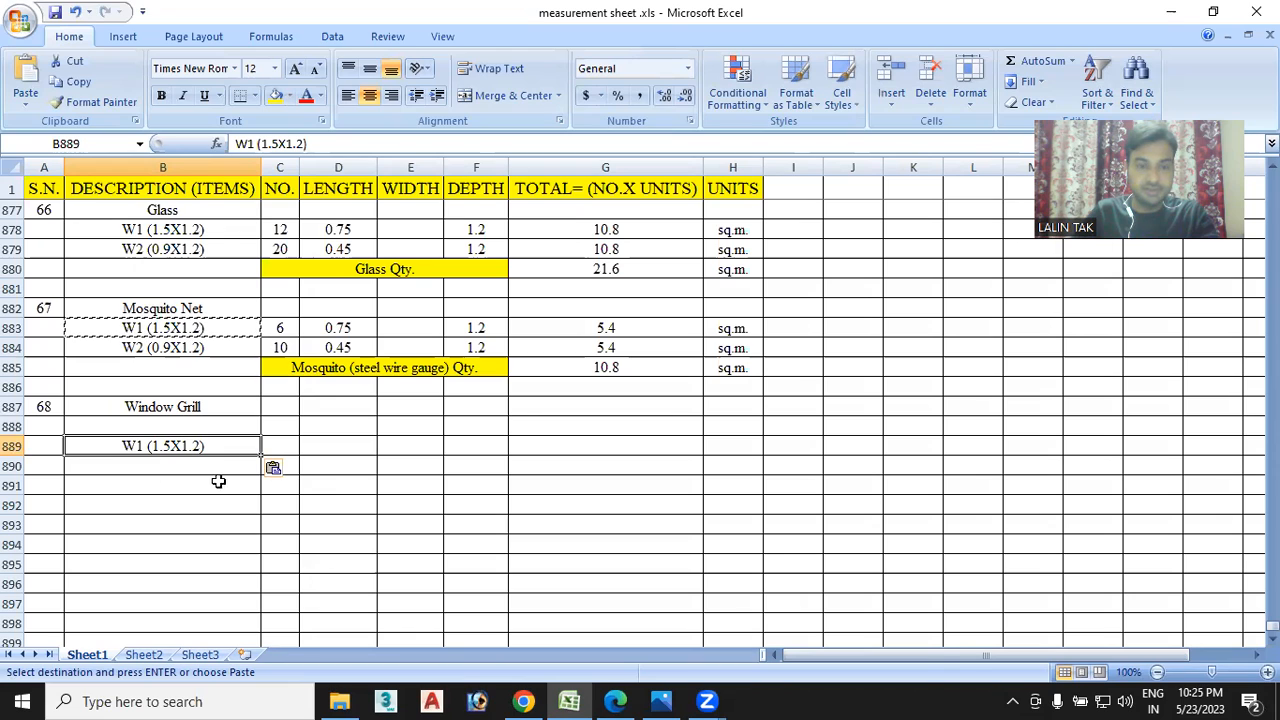
Enter the label "Wt of hori. Plate (35mmX5mm)" in B890 below the W1 label
double_click(156, 467)
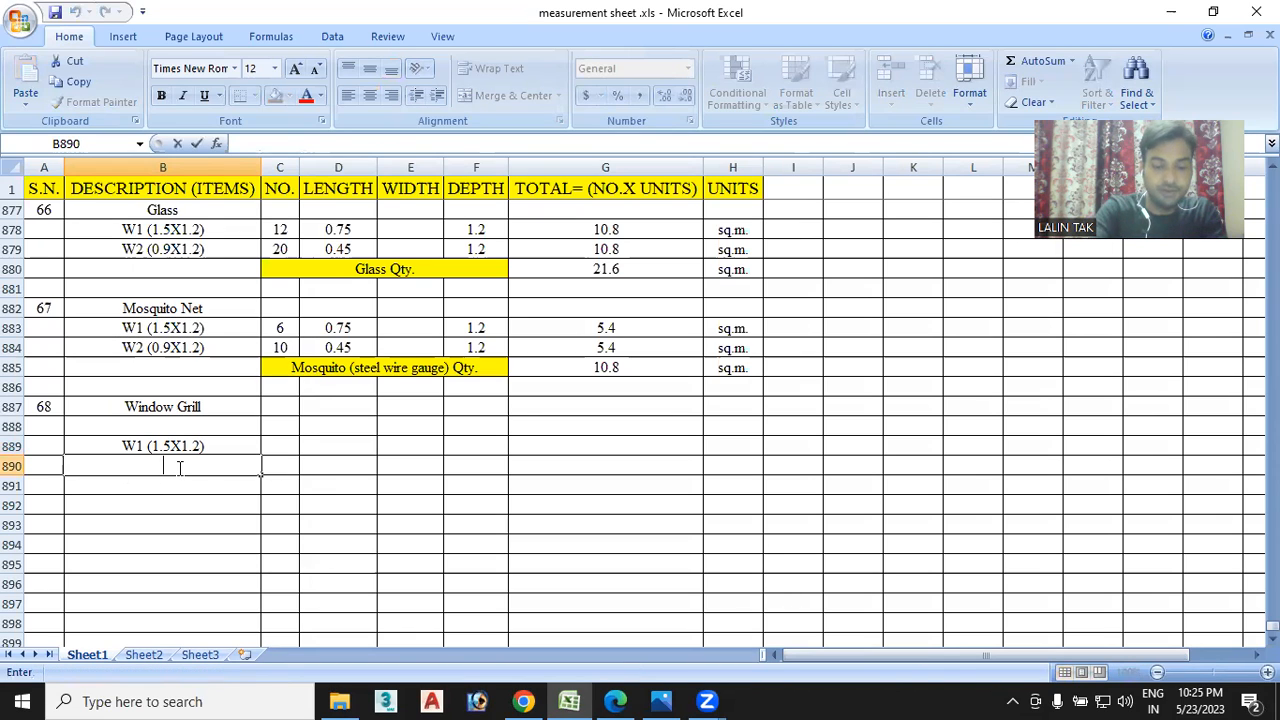
text(Wt)
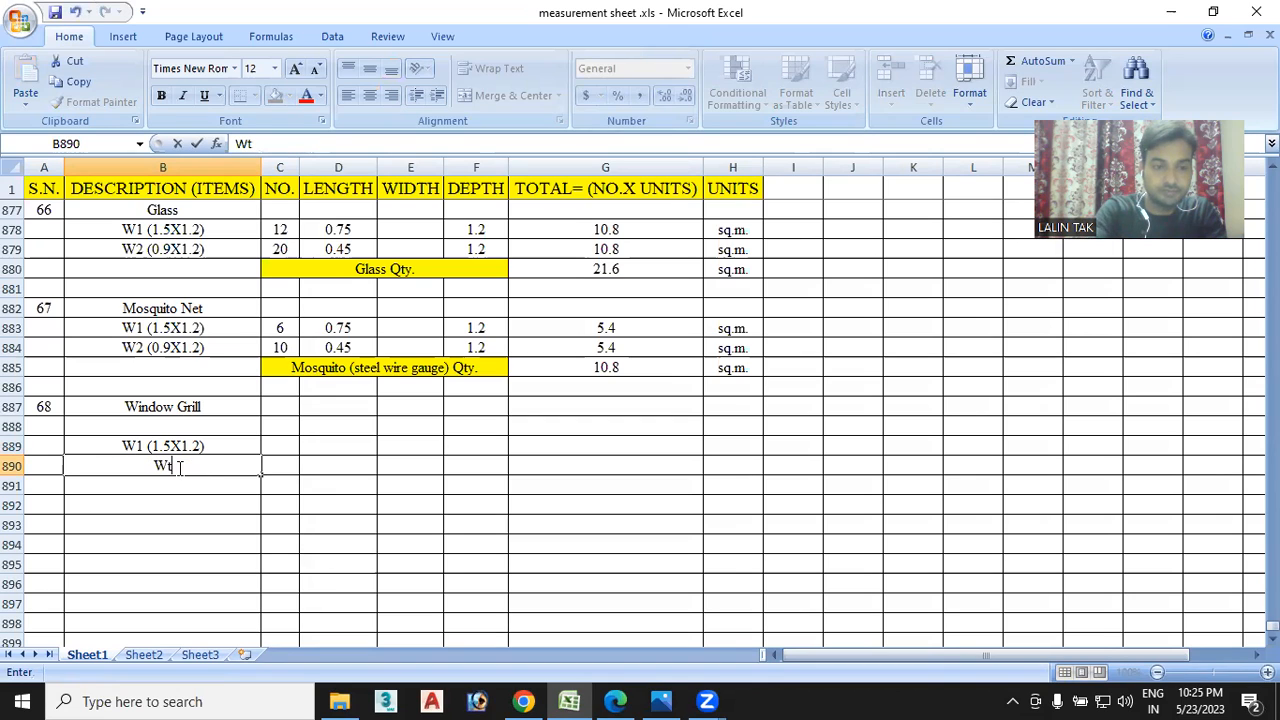
text( of)
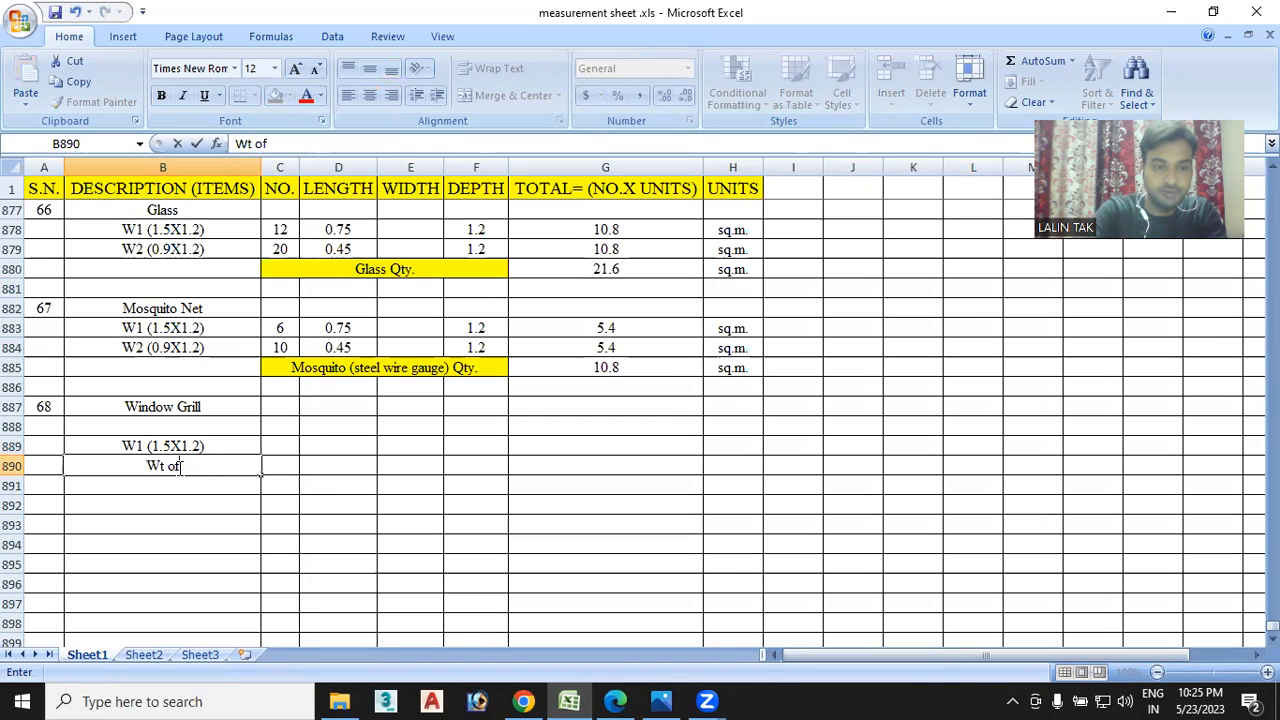
text( hor)
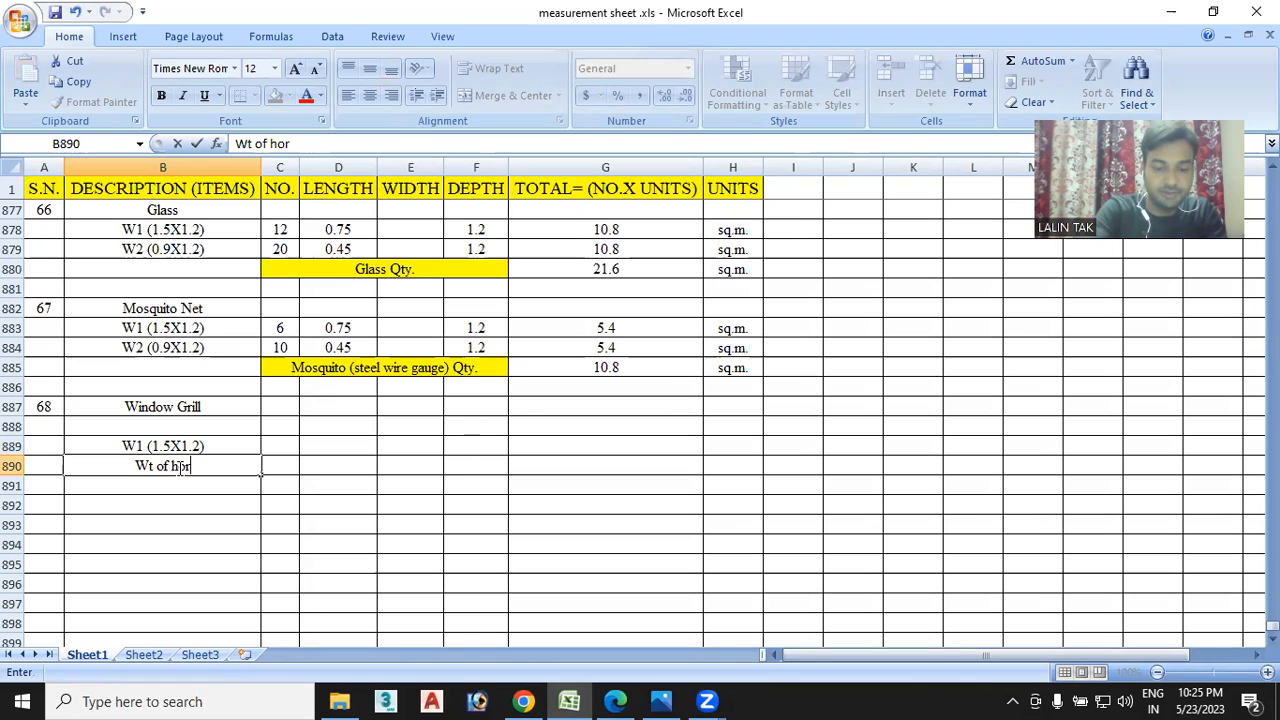
text(i.)
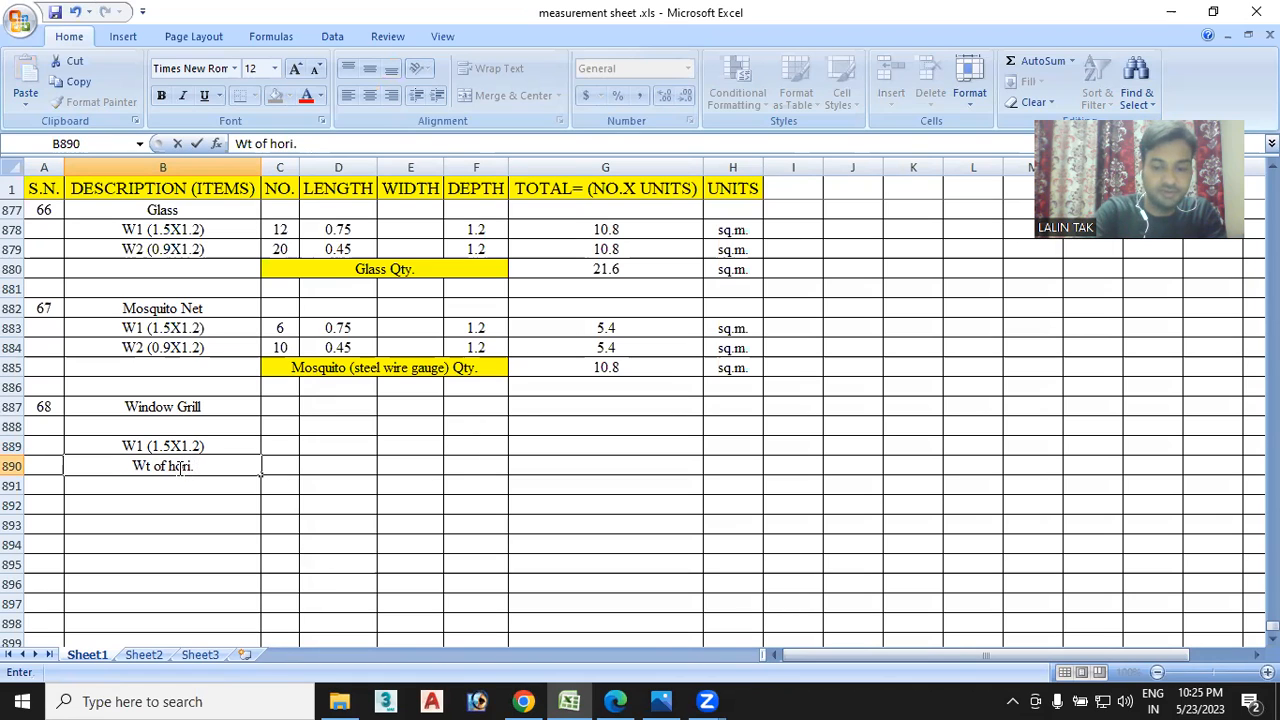
text( plate)
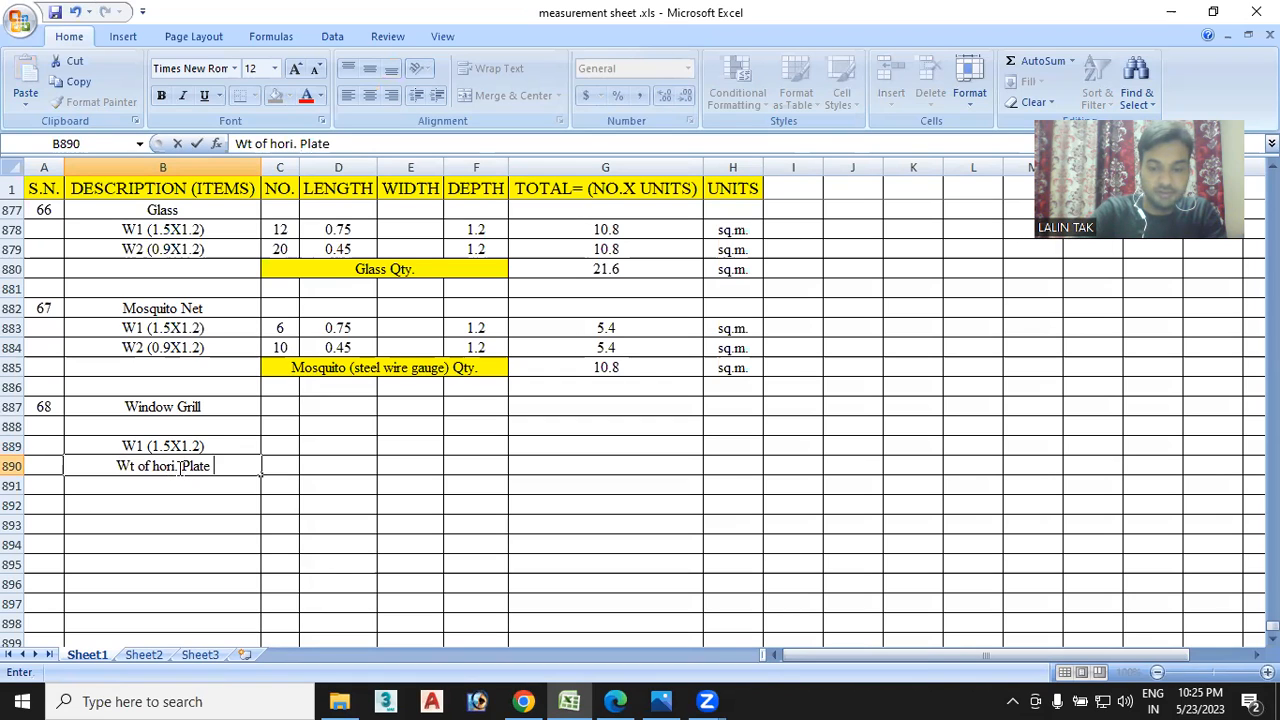
text( ()
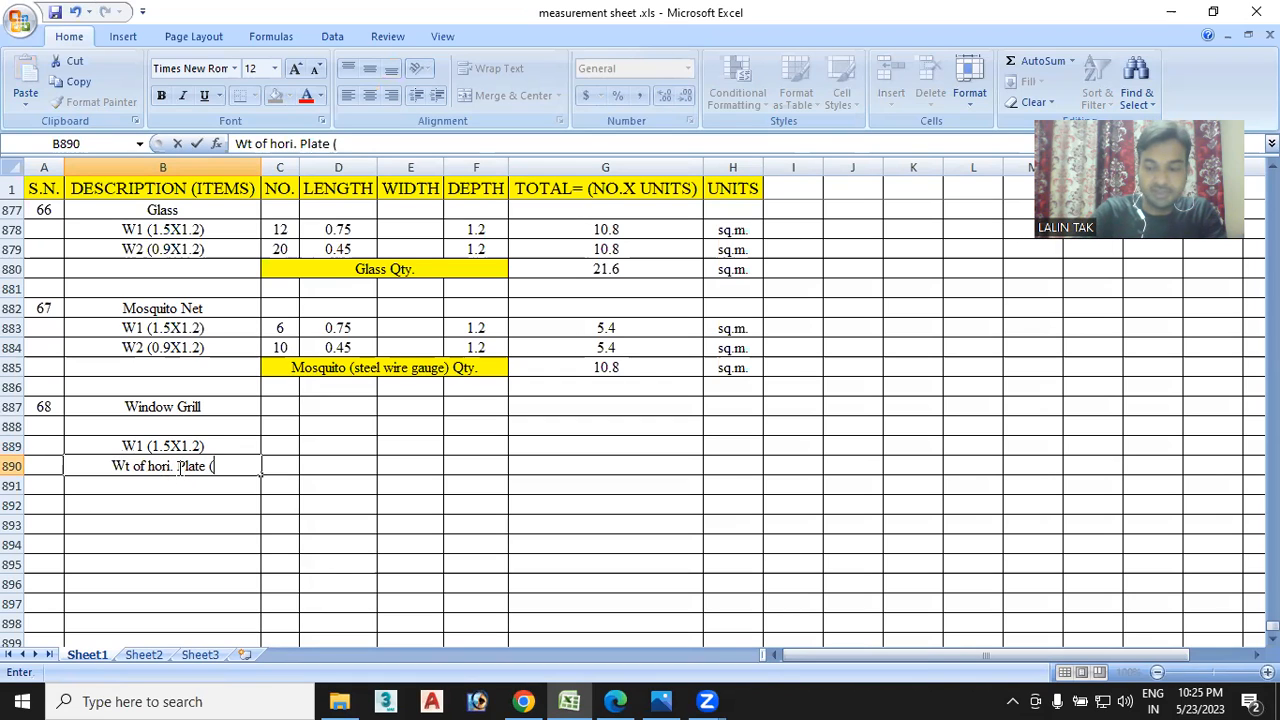
text(35)
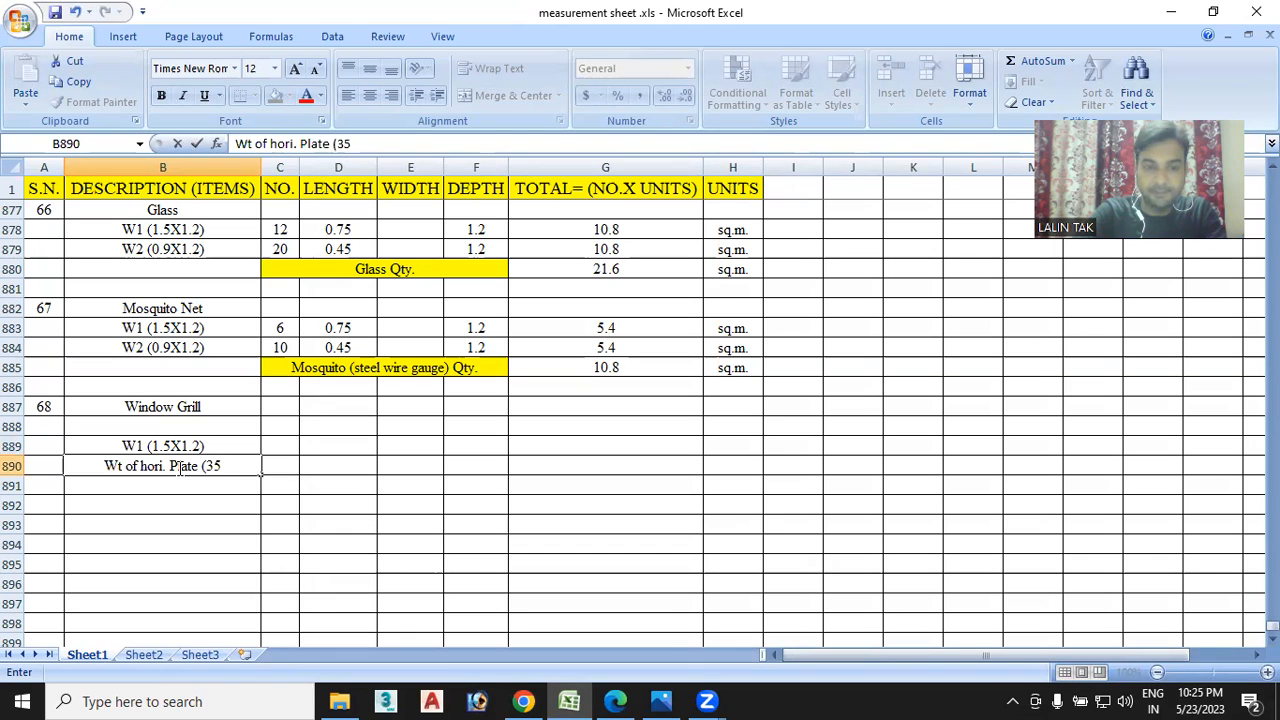
key(BackSpace)
text(mmX5mm)
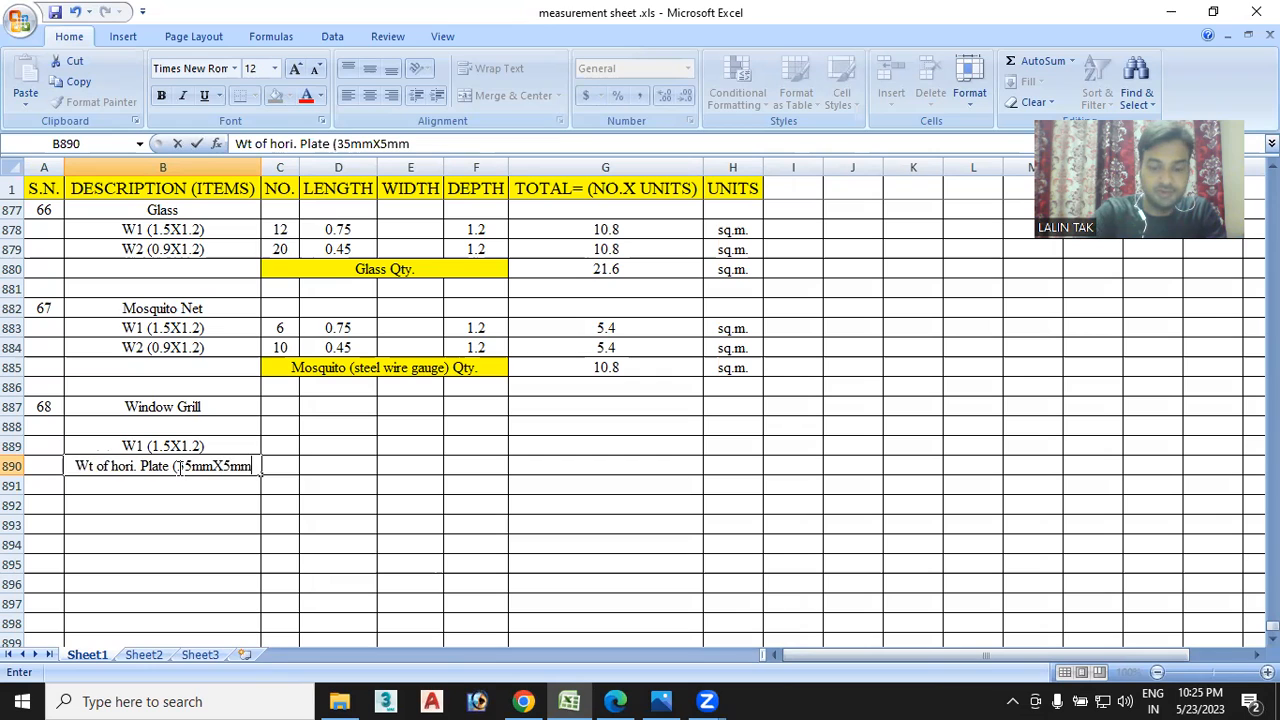
text())
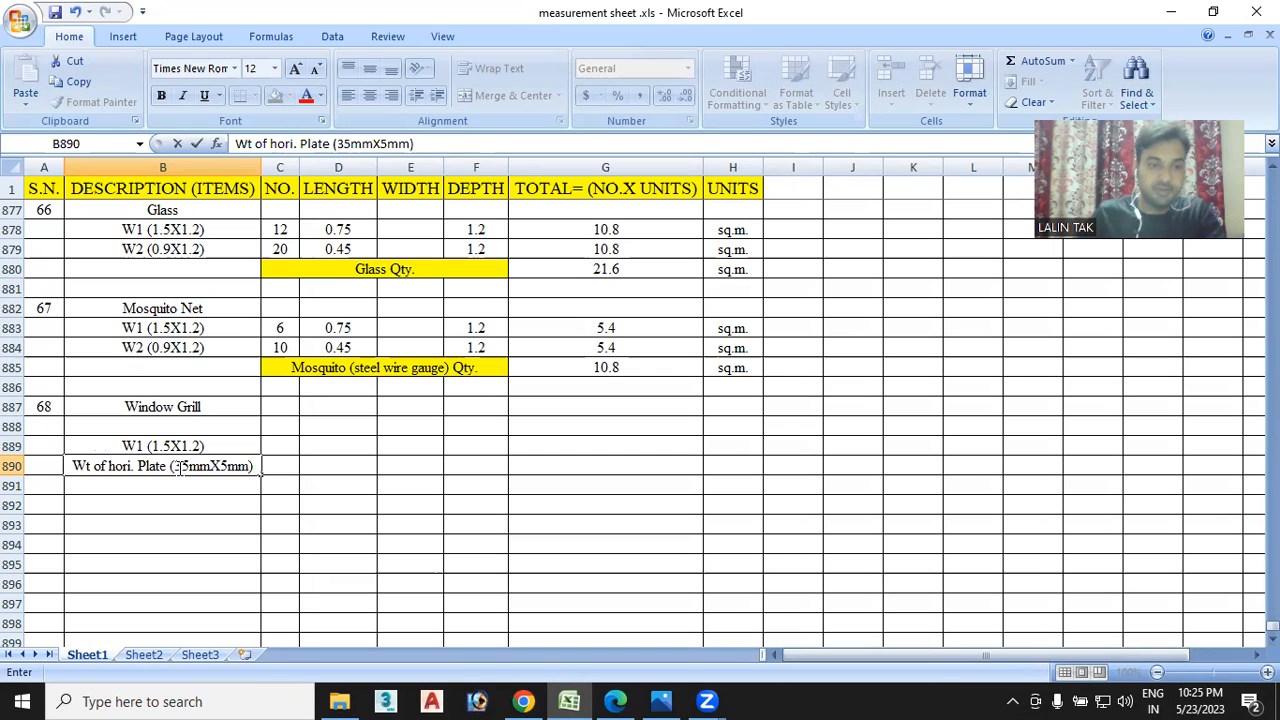
key(Return)
Copy the horizontal plate label into B891 and edit the copy to read "Wt of ver. Plate (35mmX5mm)"
click(163, 470)
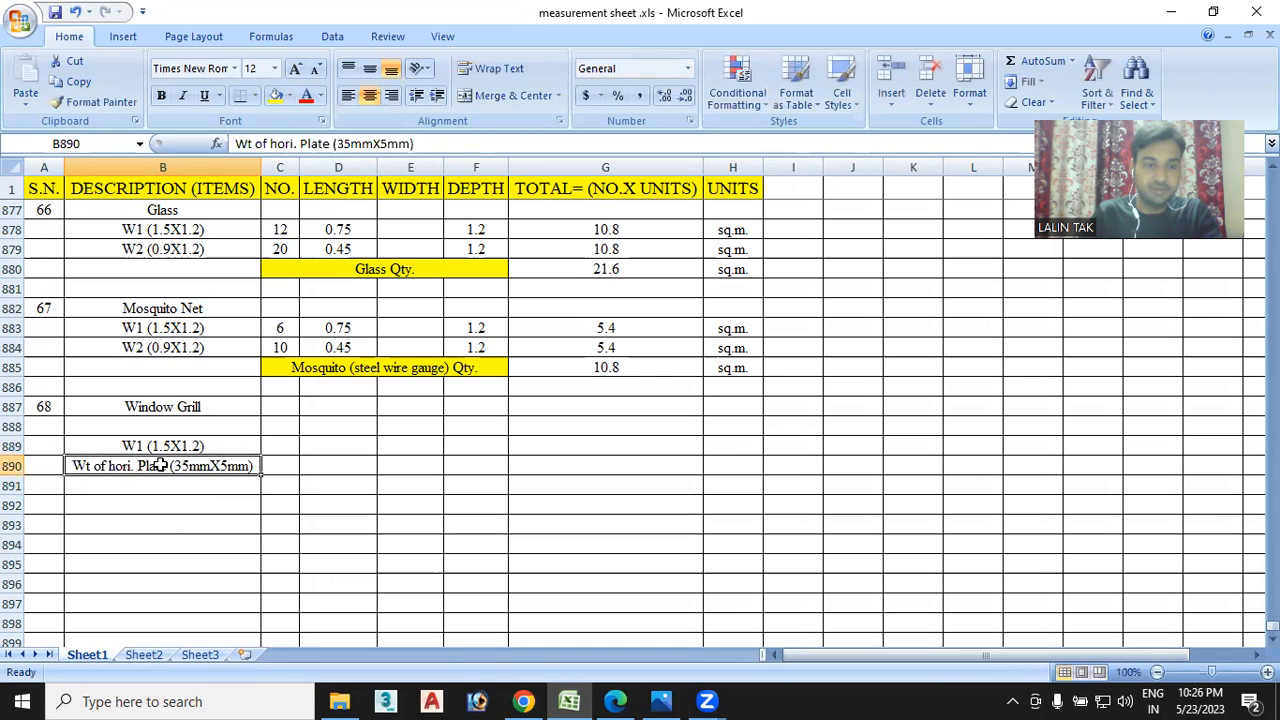
key(ctrl+c)
click(163, 485)
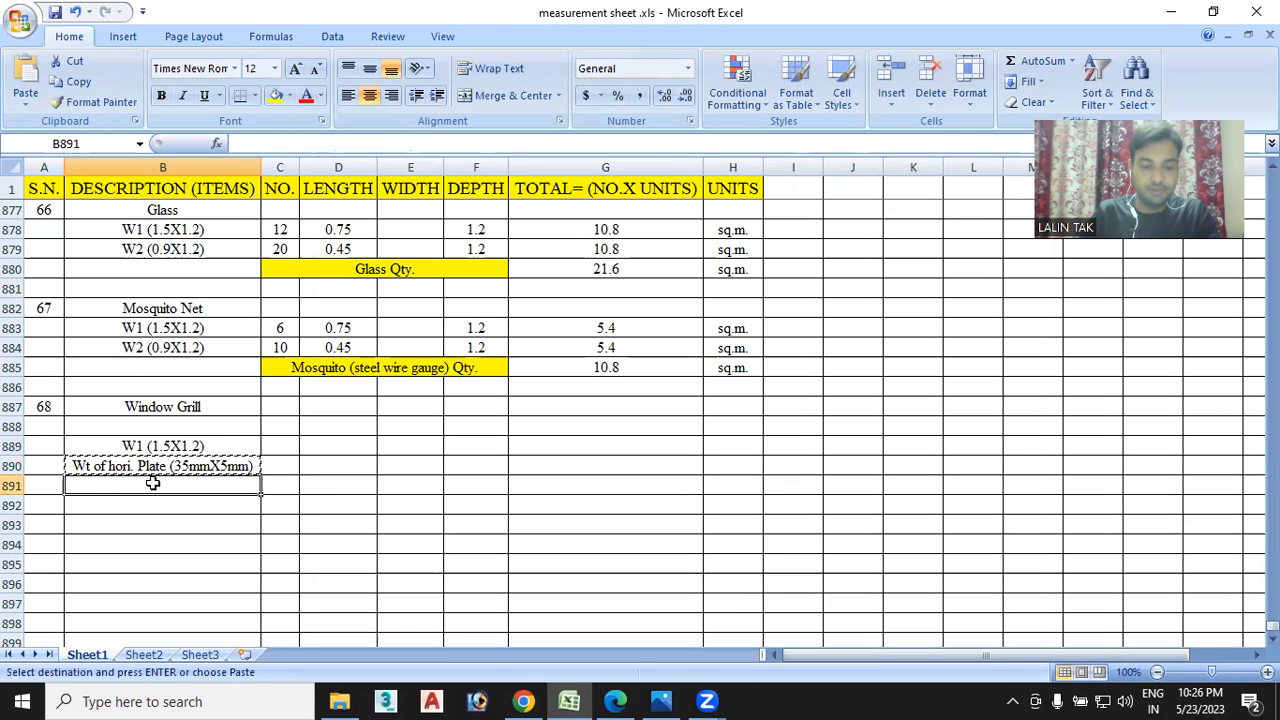
key(ctrl+v)
double_click(133, 485)
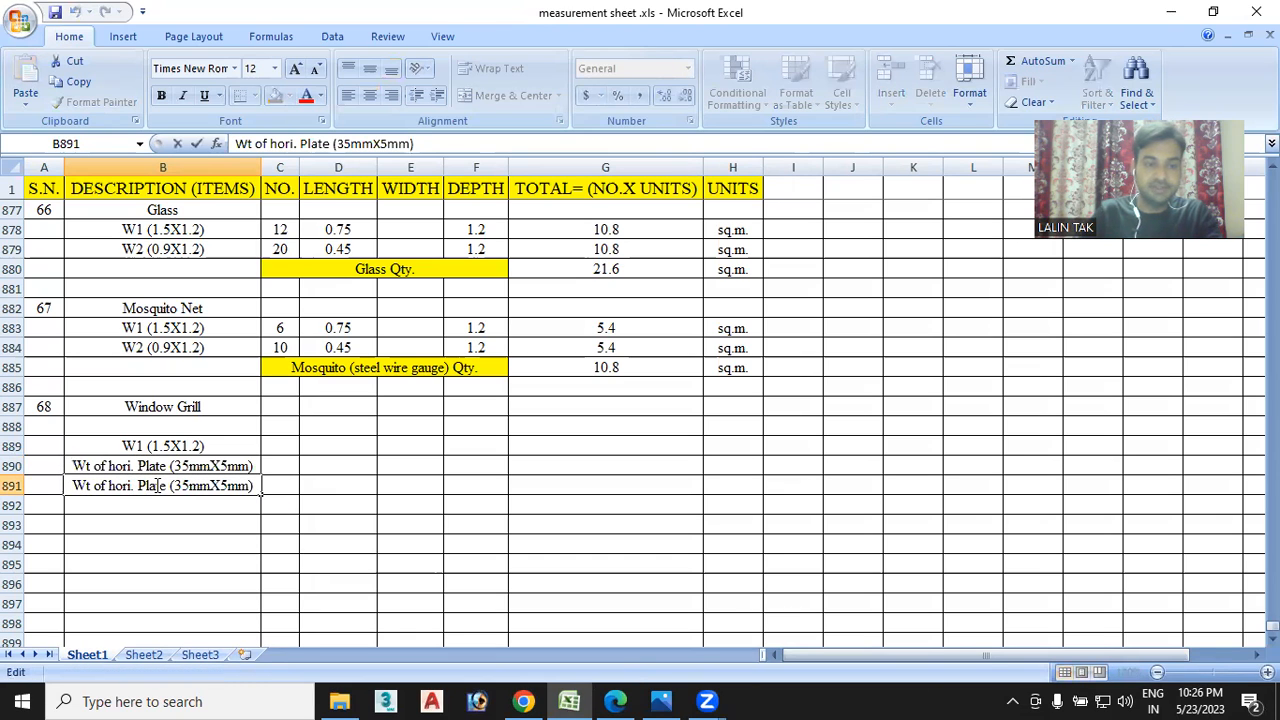
key(BackSpace)
key(BackSpace)
key(BackSpace)
key(BackSpace)
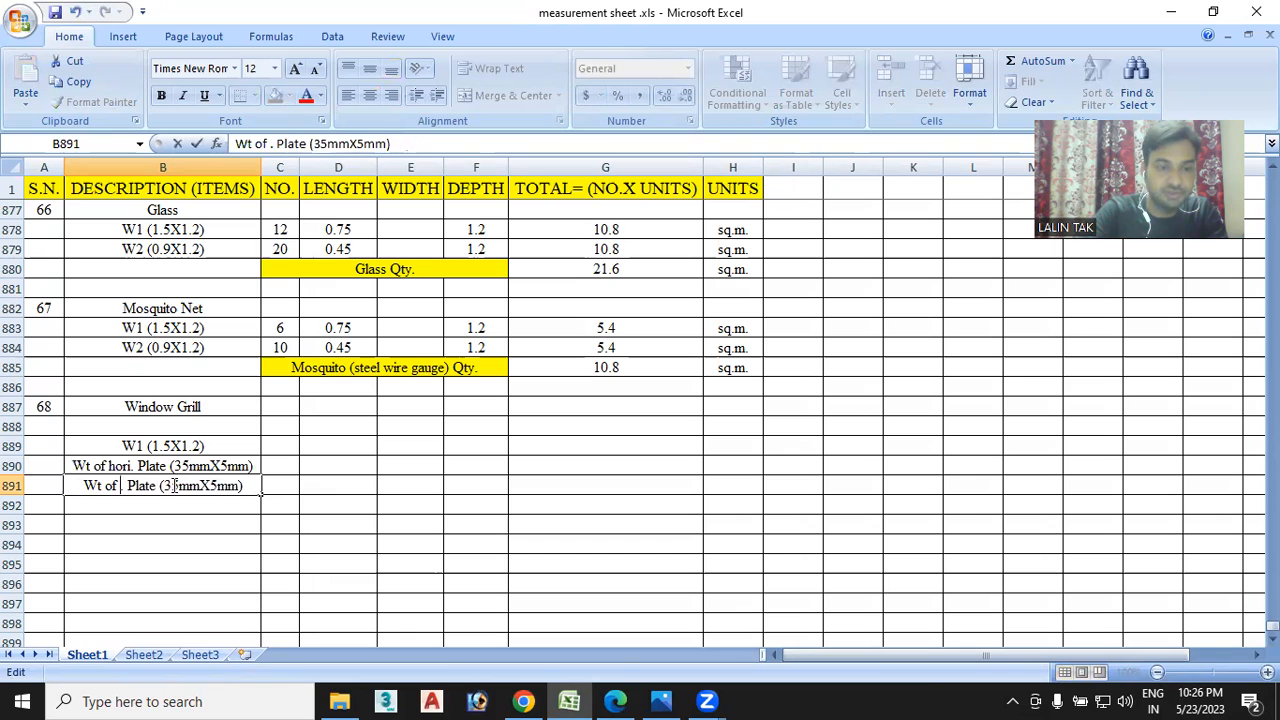
text(ver)
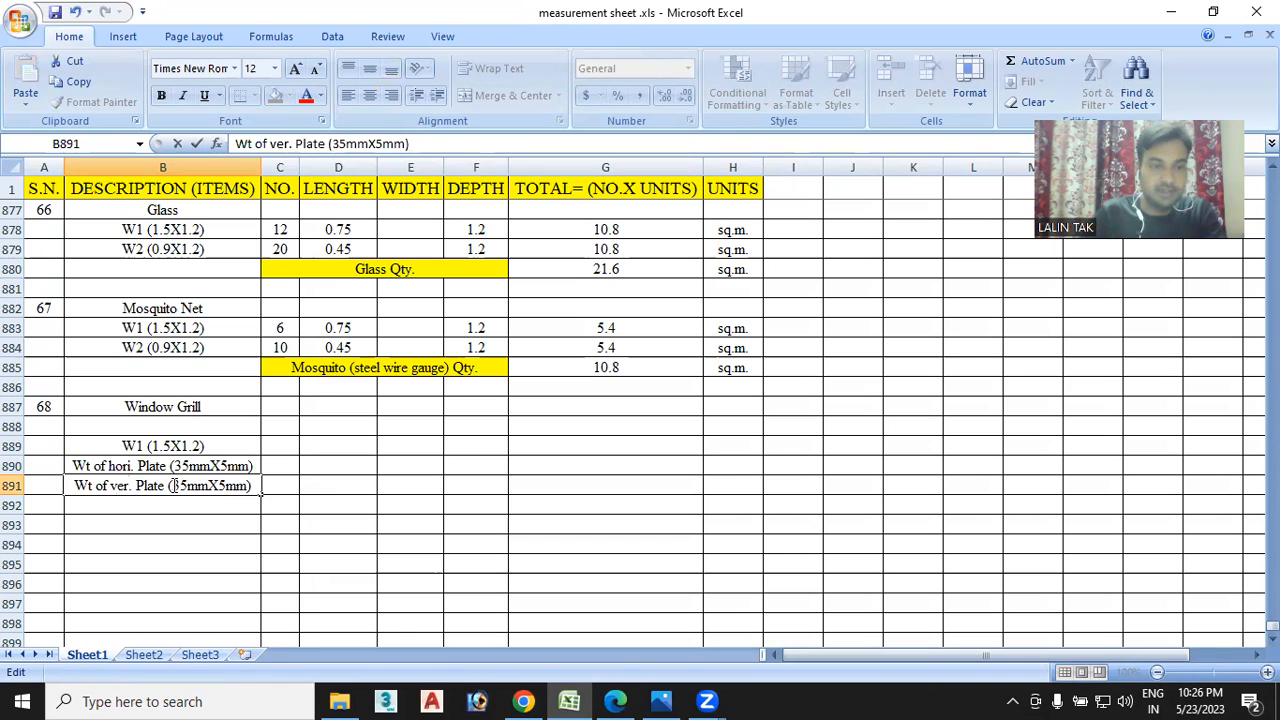
drag(181, 485, 187, 485)
click(185, 485)
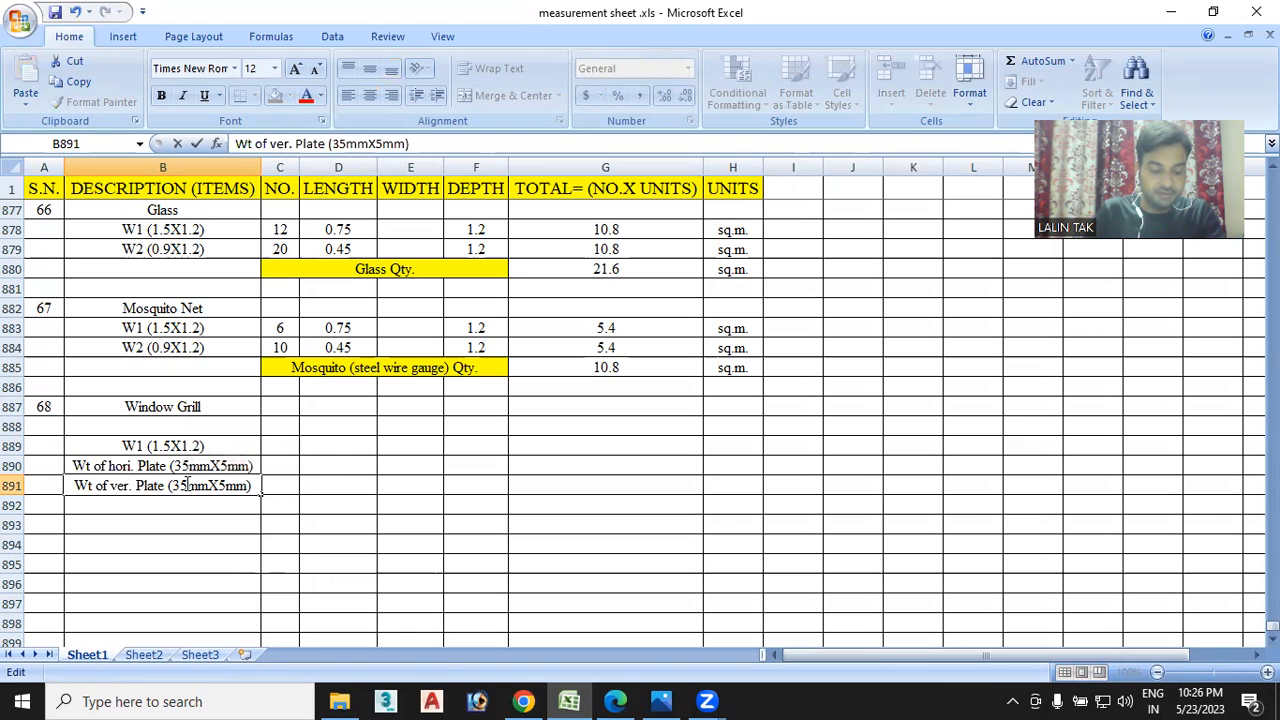
click(176, 502)
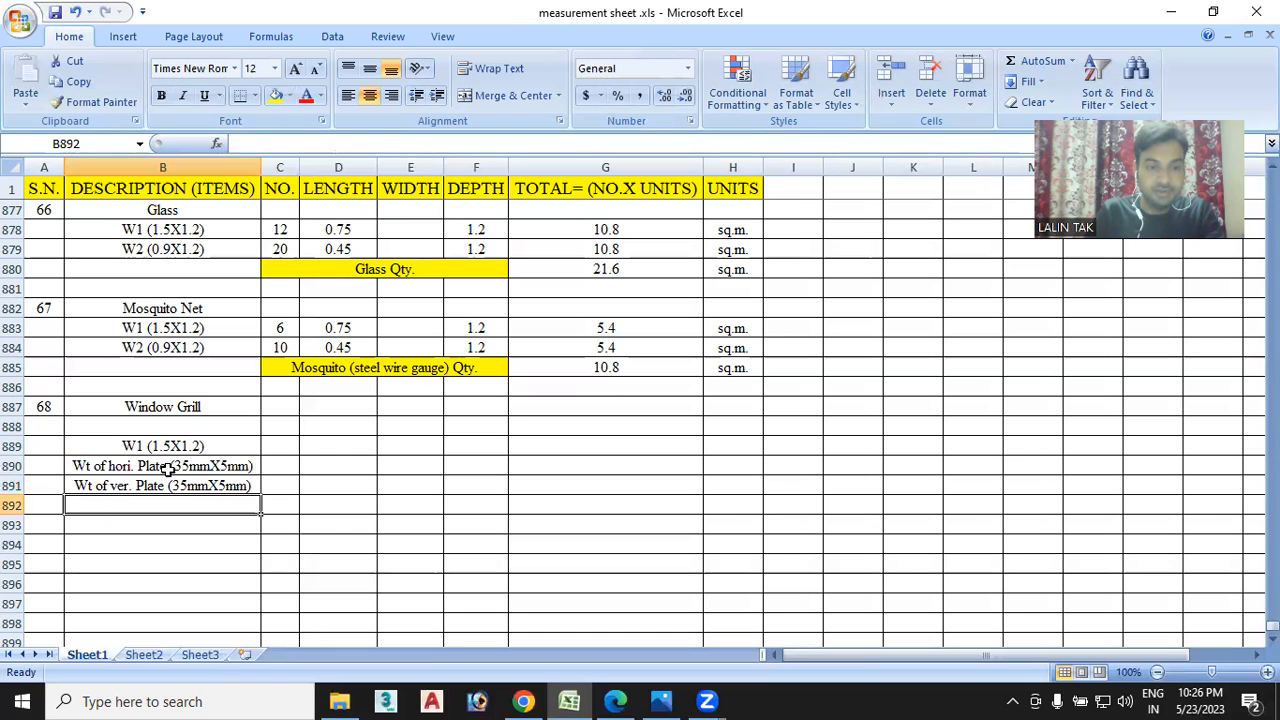
Copy the horizontal plate label from B890 into B892 and replace the word "Plate" with "Rod" in the copy
click(166, 467)
key(ctrl+c)
click(160, 505)
key(ctrl+v)
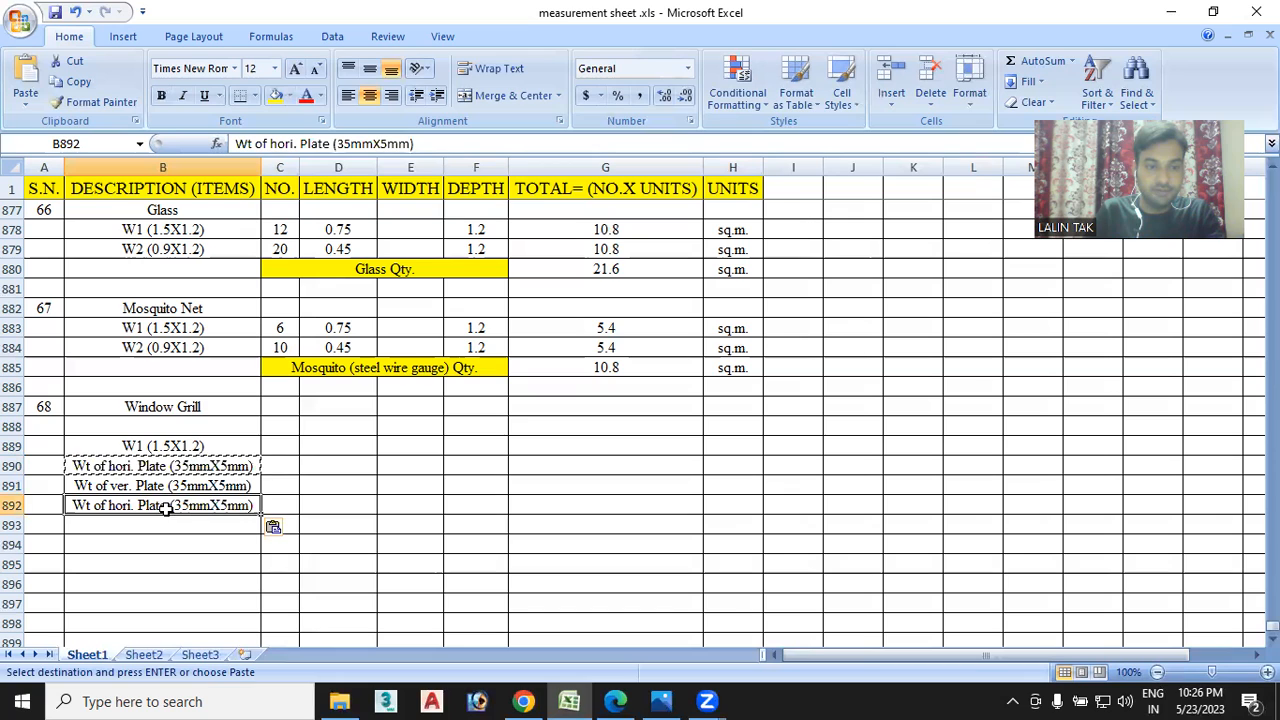
double_click(165, 505)
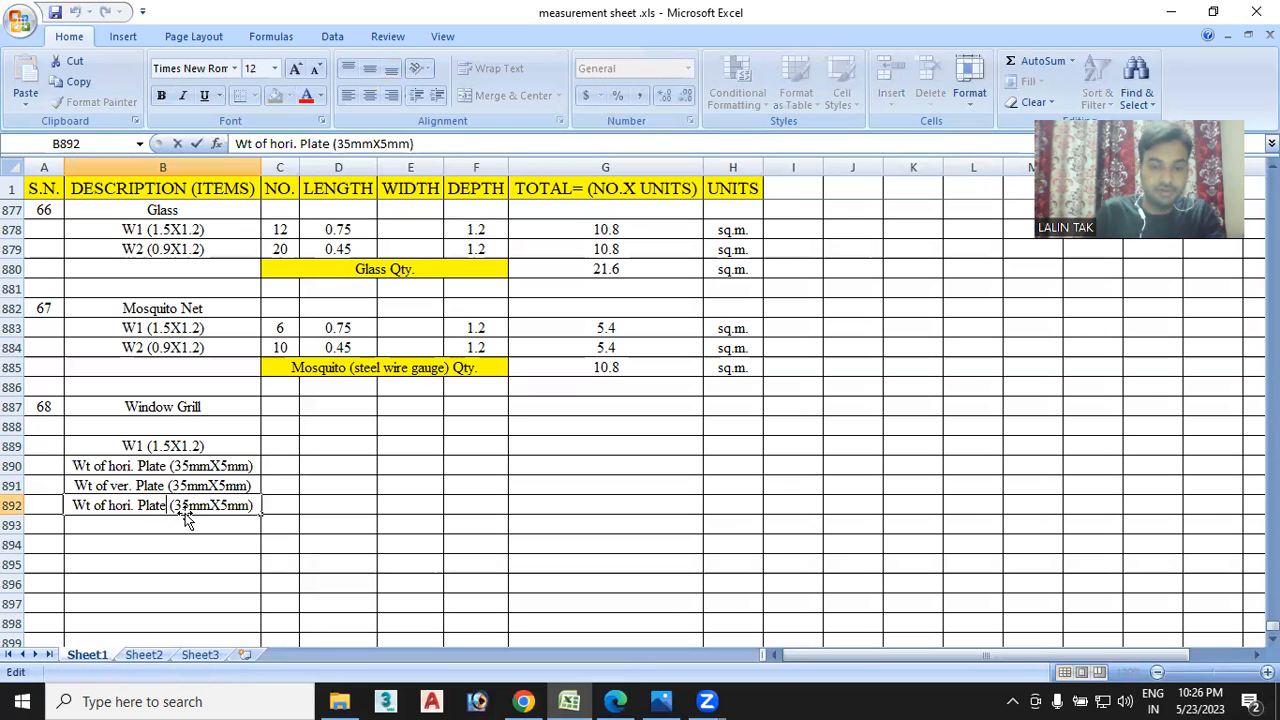
key(BackSpace)
key(BackSpace)
key(BackSpace)
key(BackSpace)
key(BackSpace)
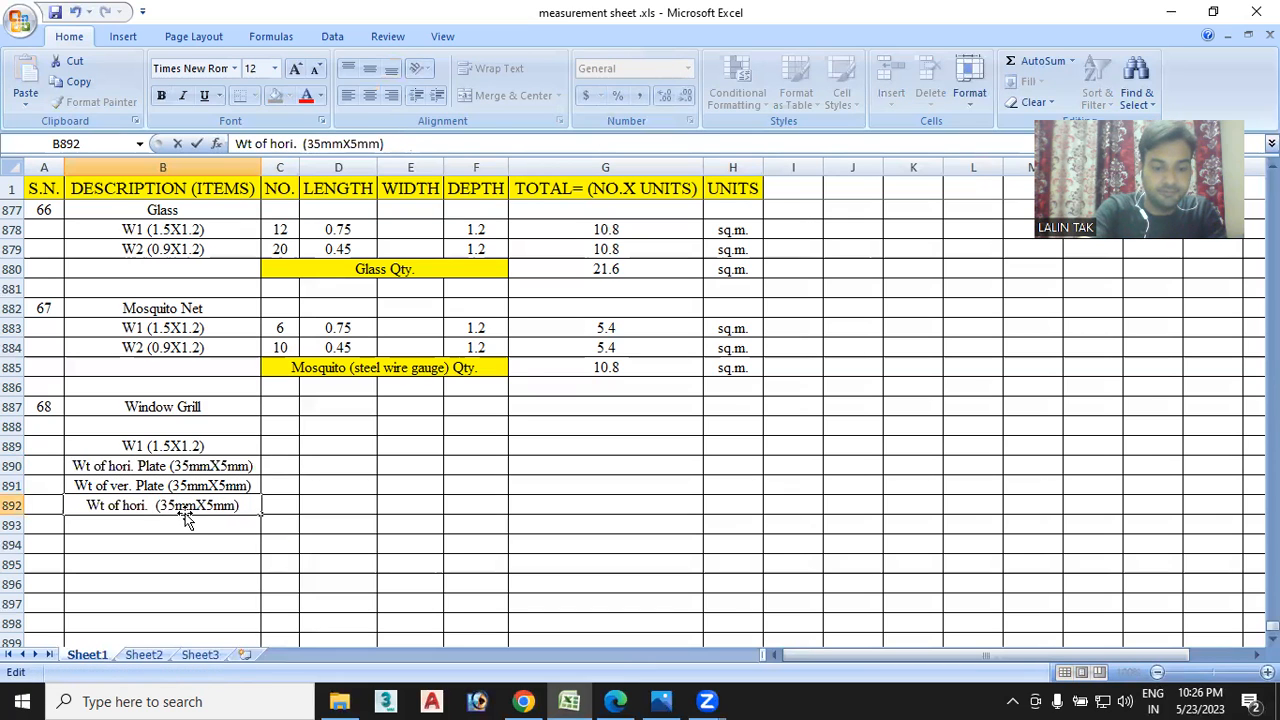
text(Rod)
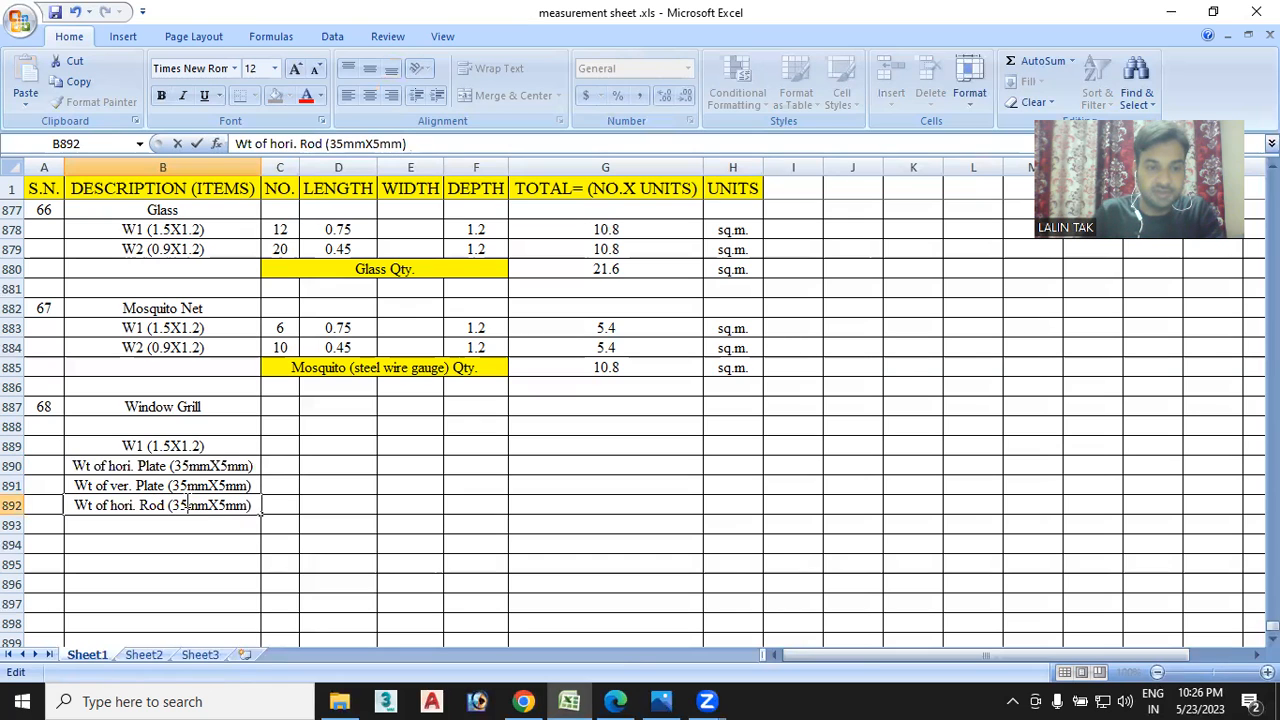
Change the section size in the B892 horizontal rod label to 10mmX10mm
key(BackSpace)
key(BackSpace)
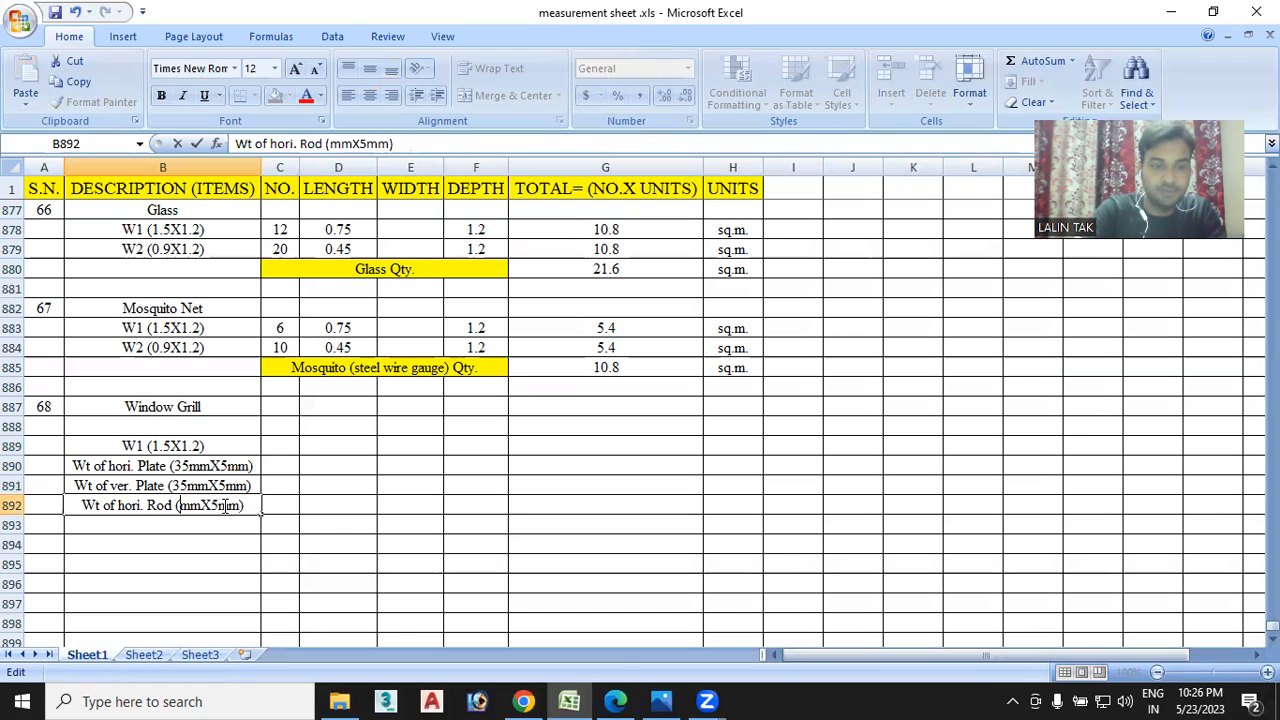
text(10)
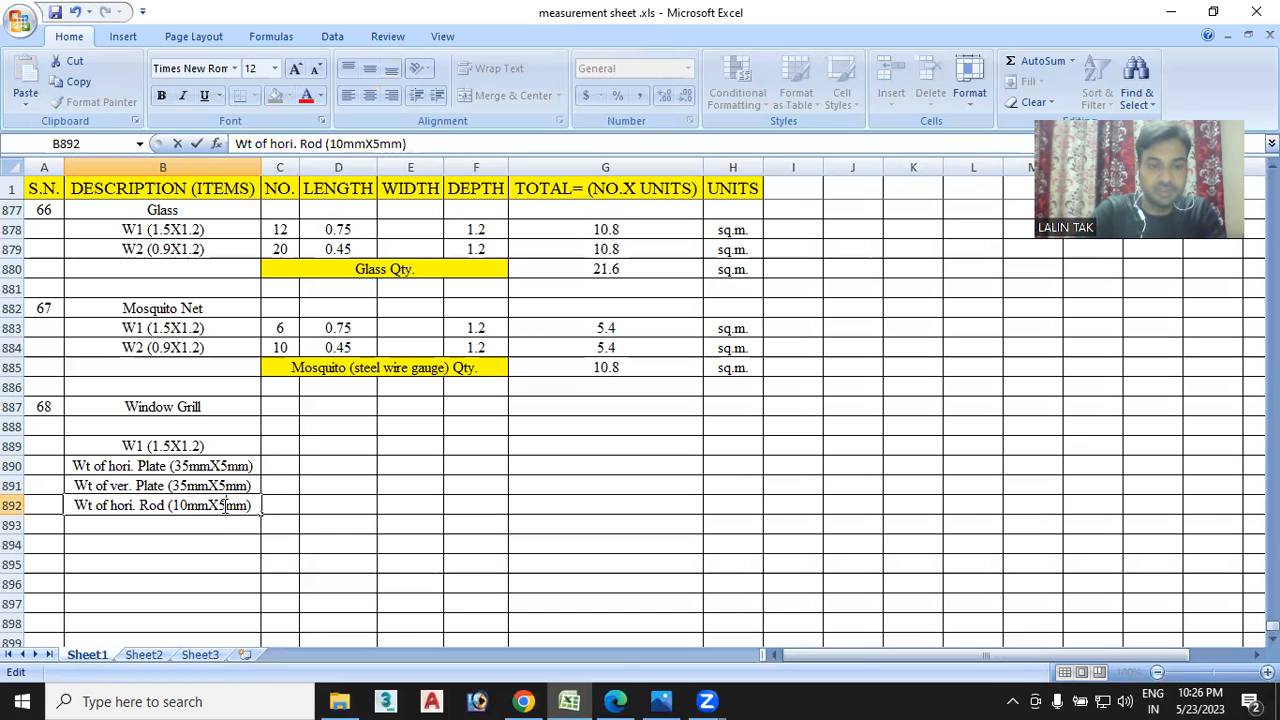
click(225, 507)
key(BackSpace)
text(10)
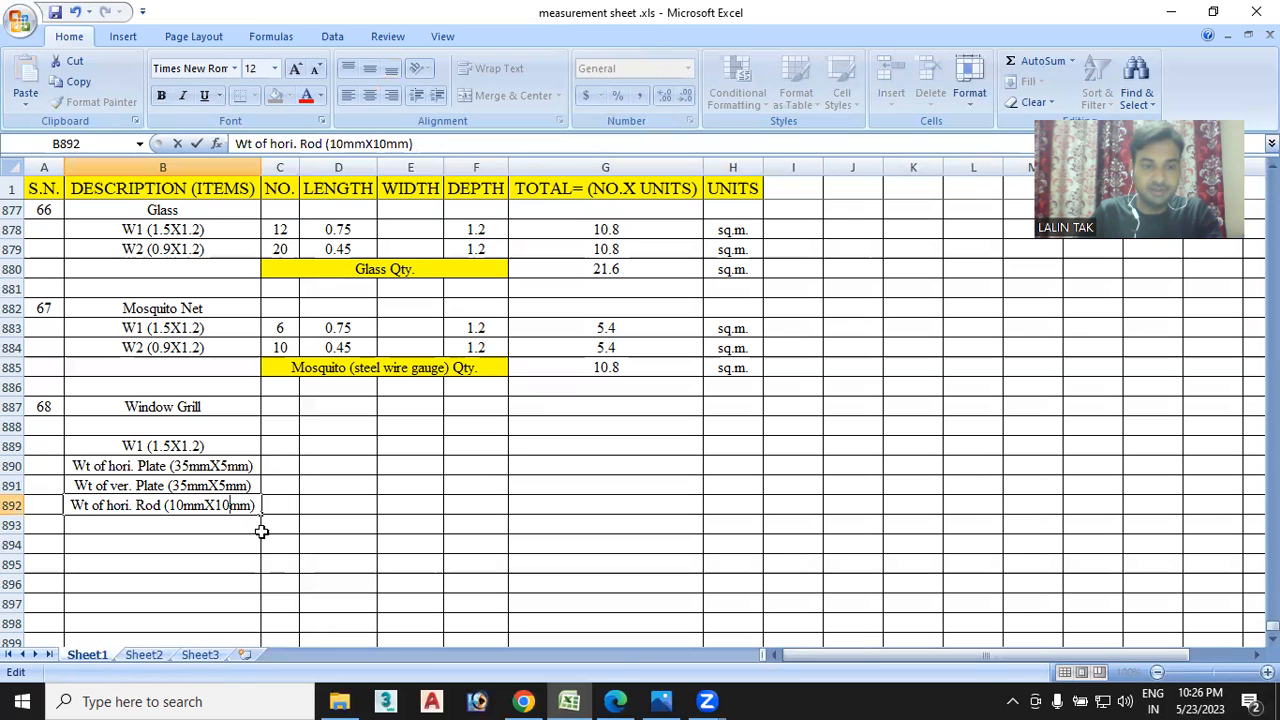
click(264, 530)
Copy the horizontal rod label into B893 and edit the copy to read "Wt of ver. Rod (10mmX10mm)"
click(235, 506)
key(ctrl+c)
click(190, 521)
key(ctrl+v)
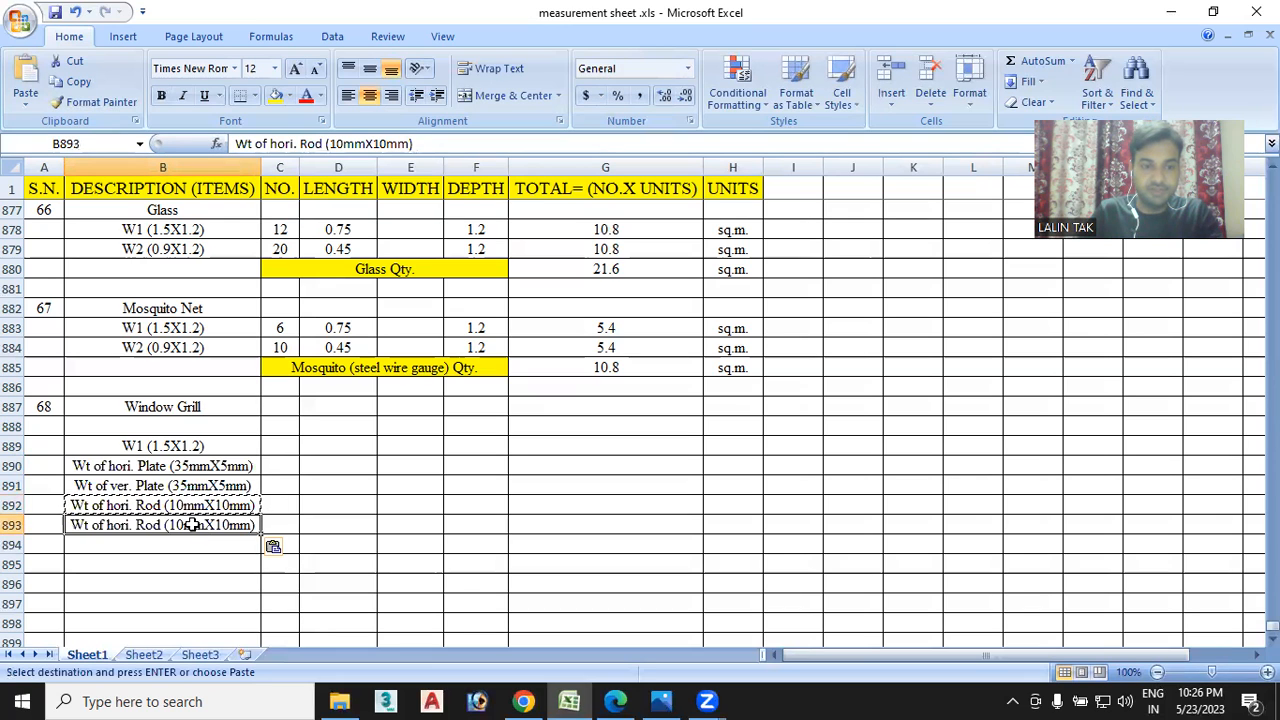
double_click(129, 525)
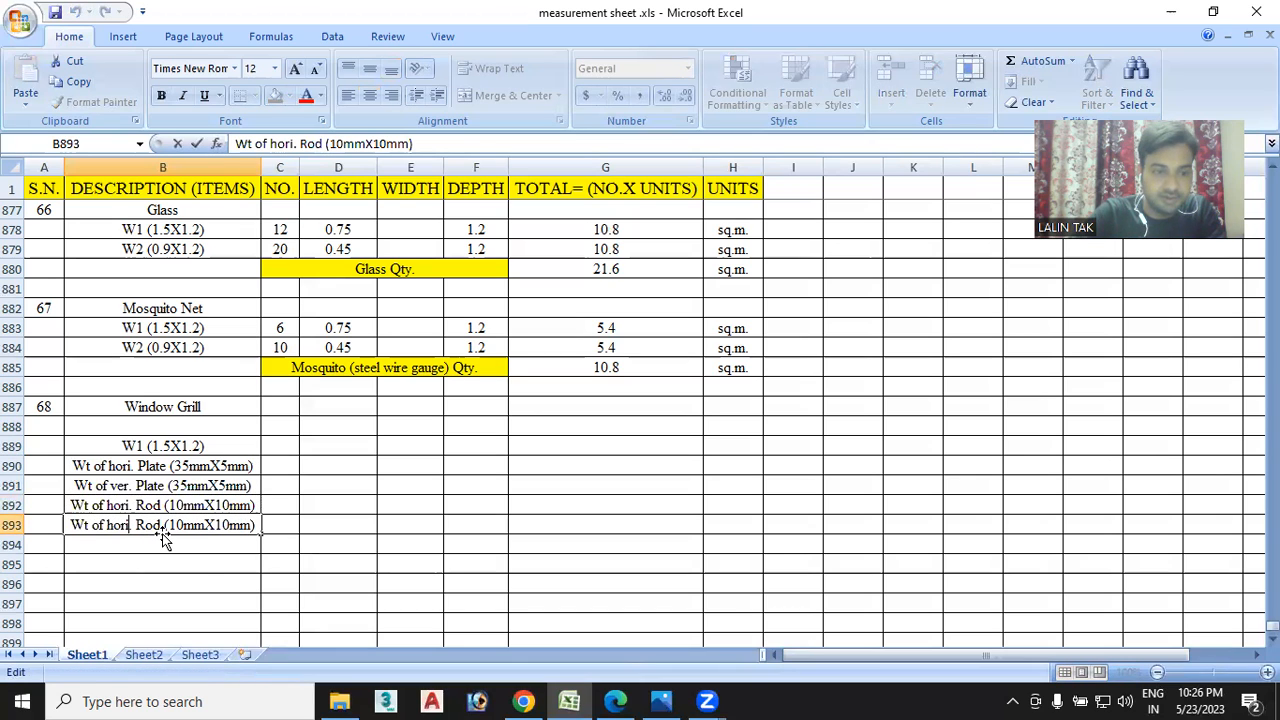
key(BackSpace)
key(BackSpace)
key(BackSpace)
key(BackSpace)
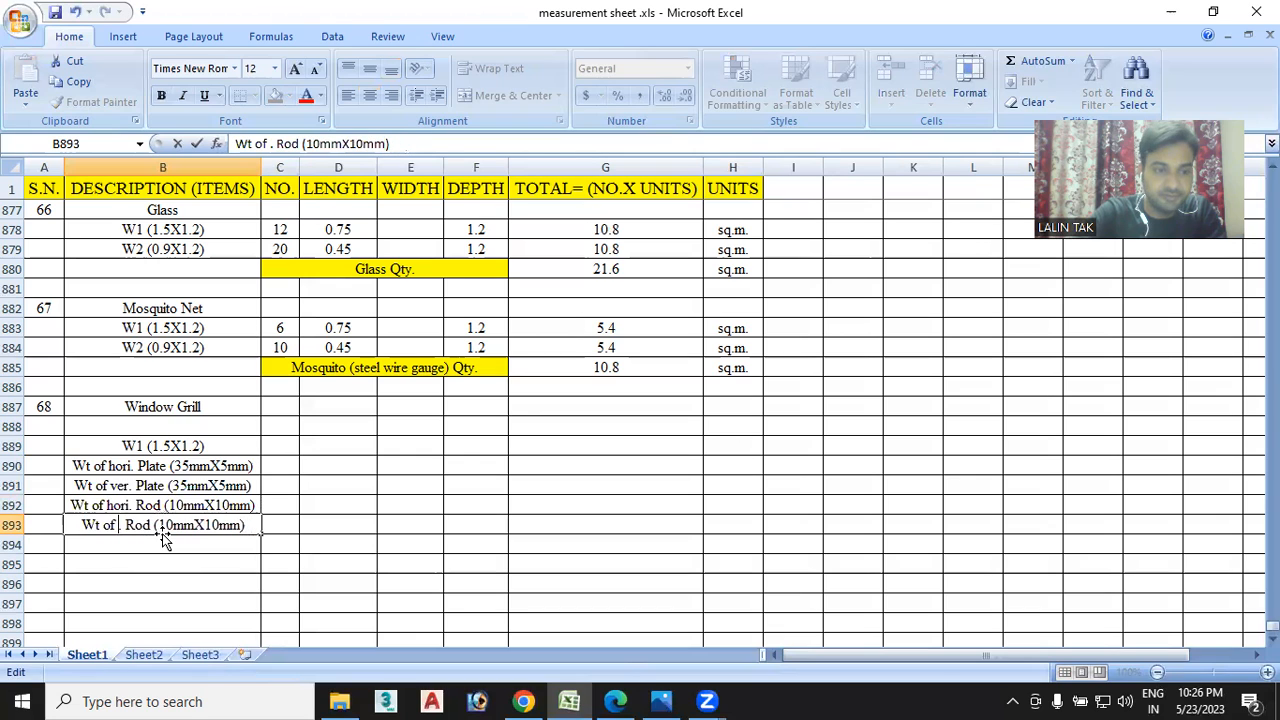
text(ver)
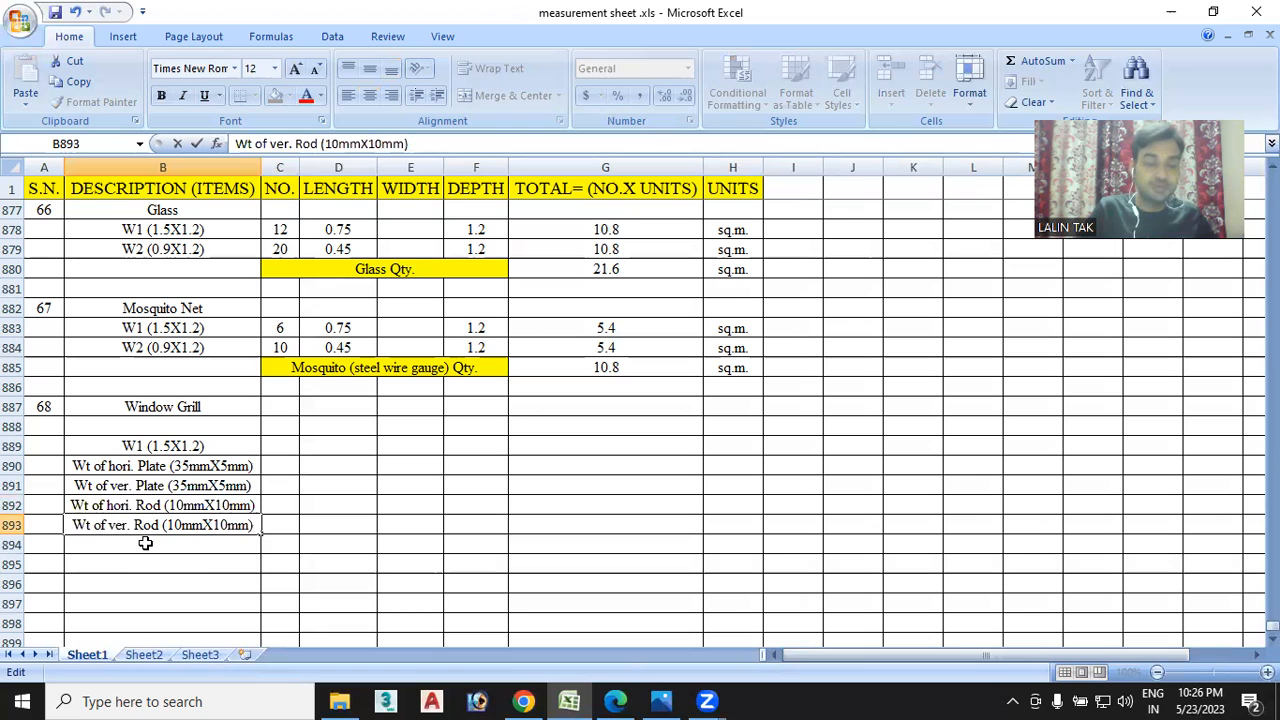
key(Return)
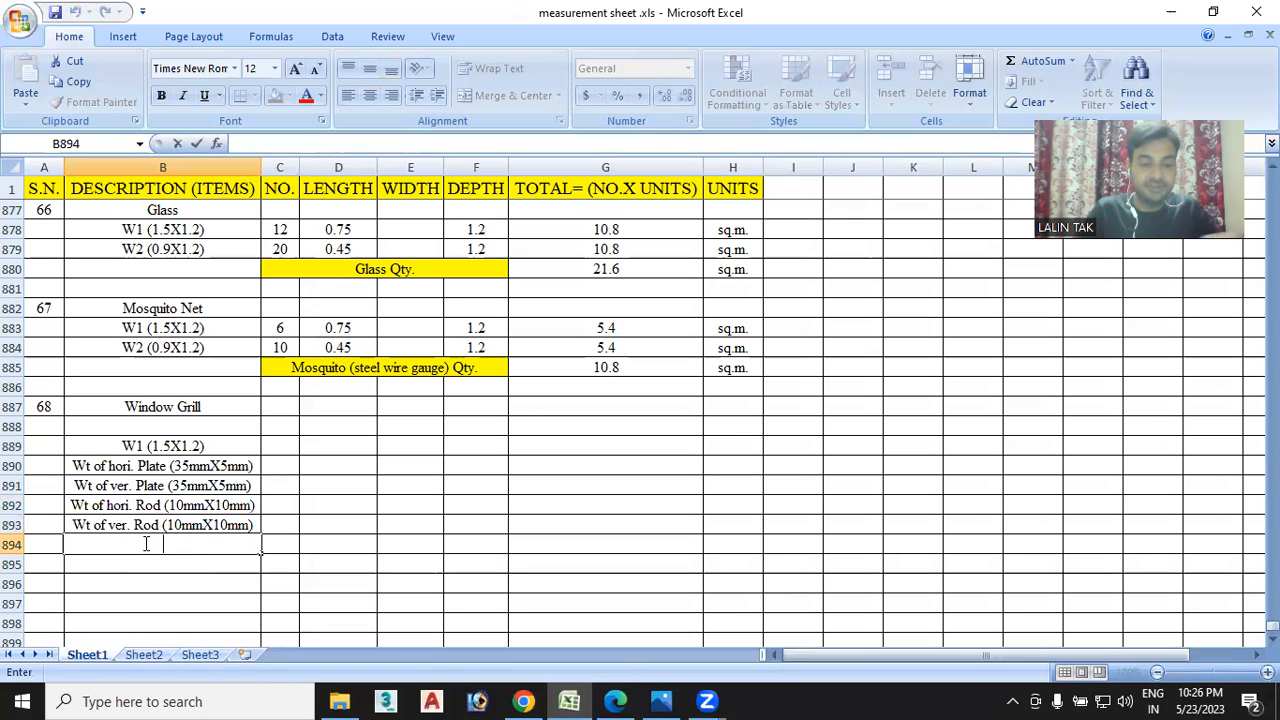
Enter the label "wt of hold fastener" in B894 below the vertical rod row
text(wt)
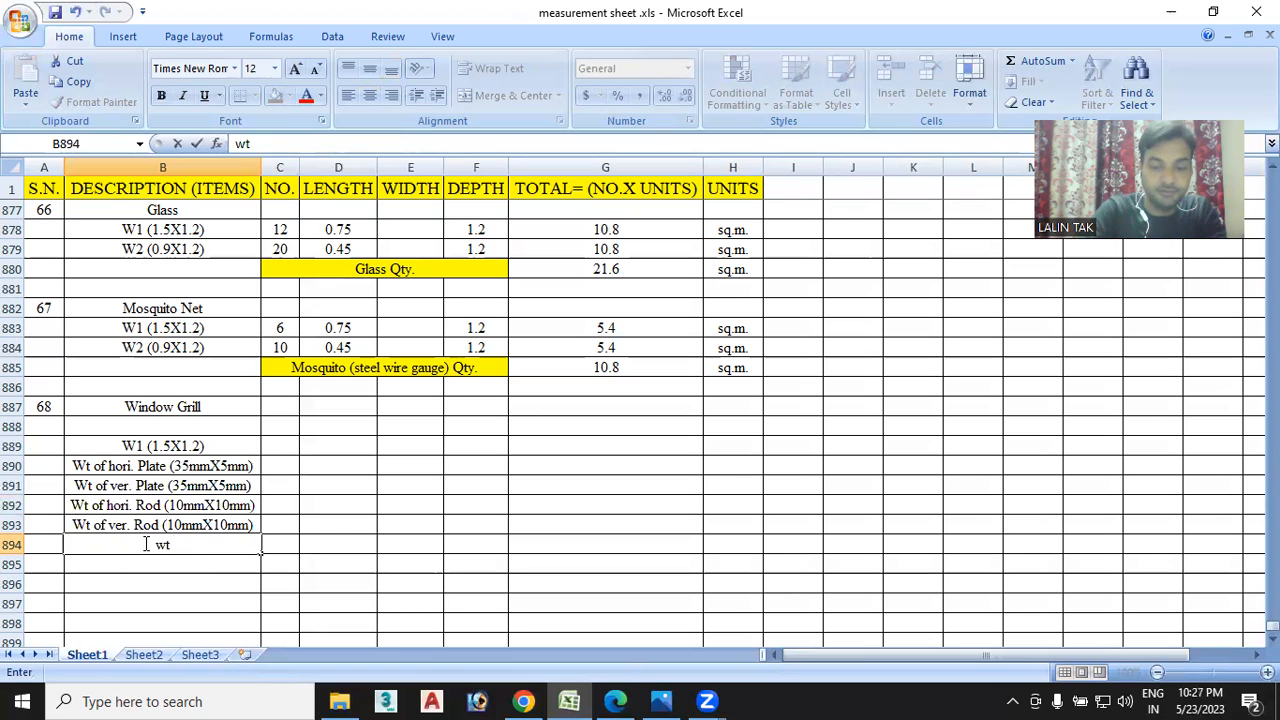
text( of ho)
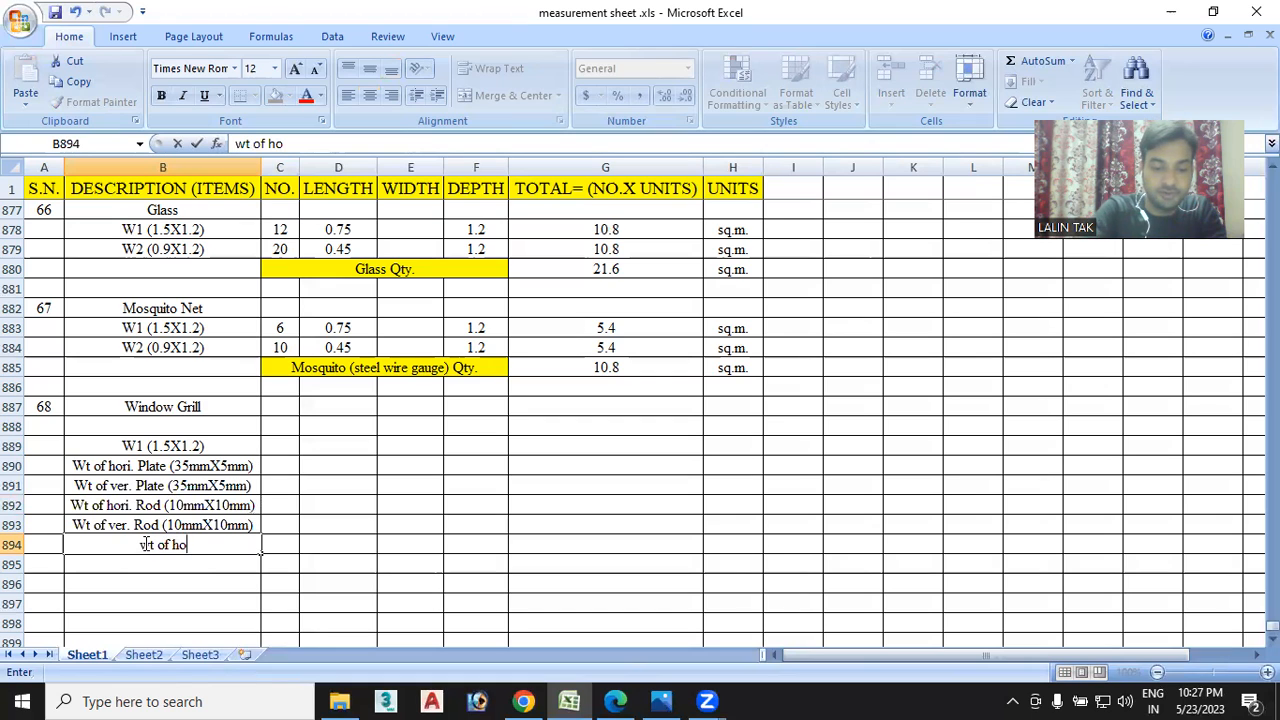
text(d)
key(BackSpace)
text(l)
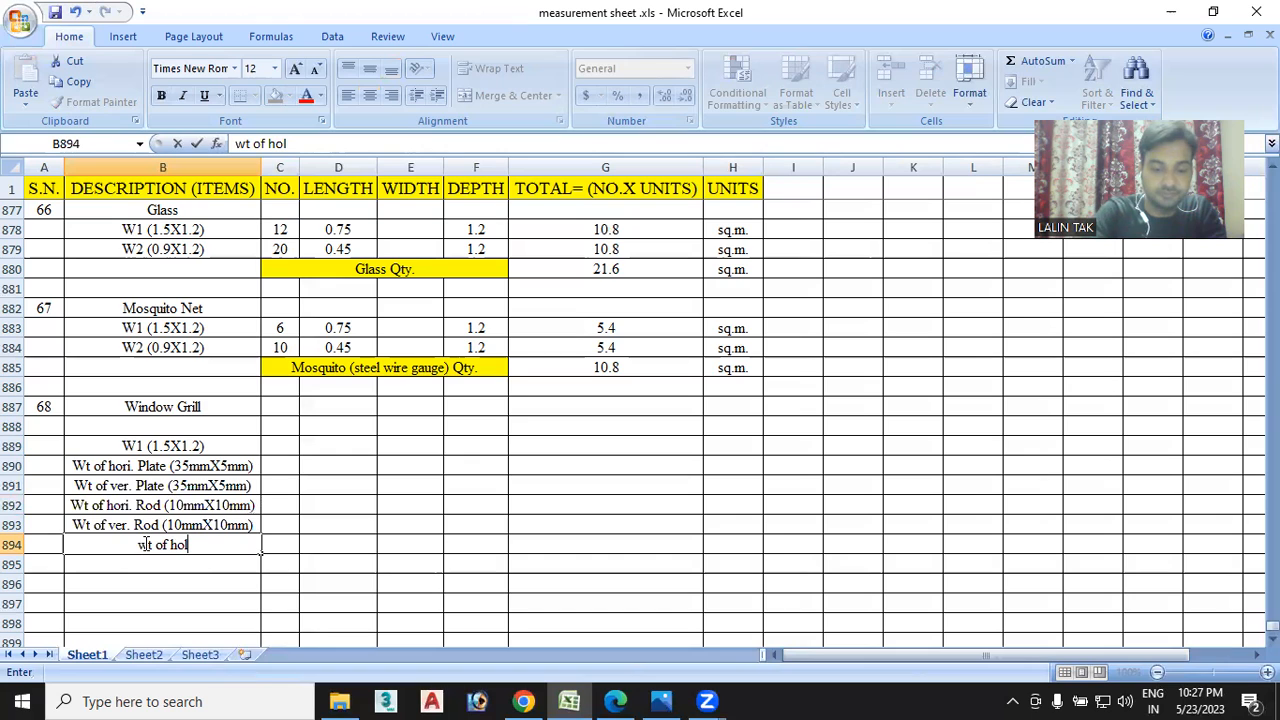
text(d f)
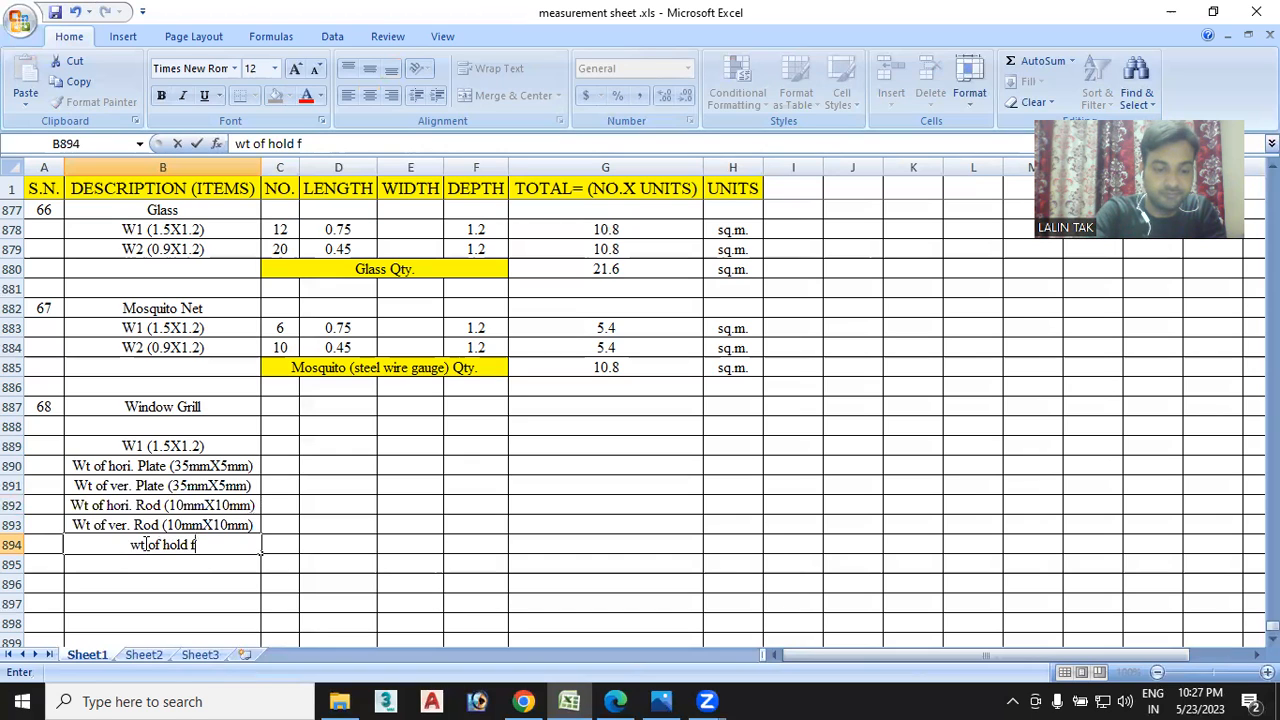
text(aster)
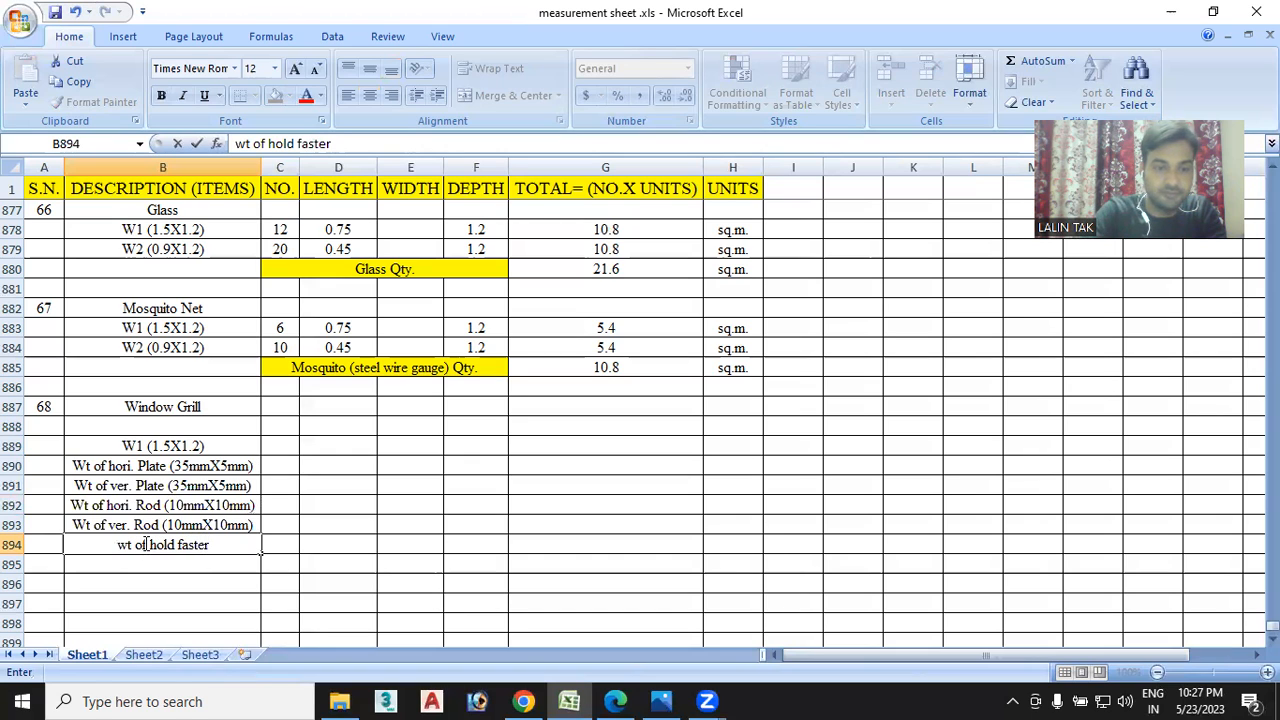
text(ner)
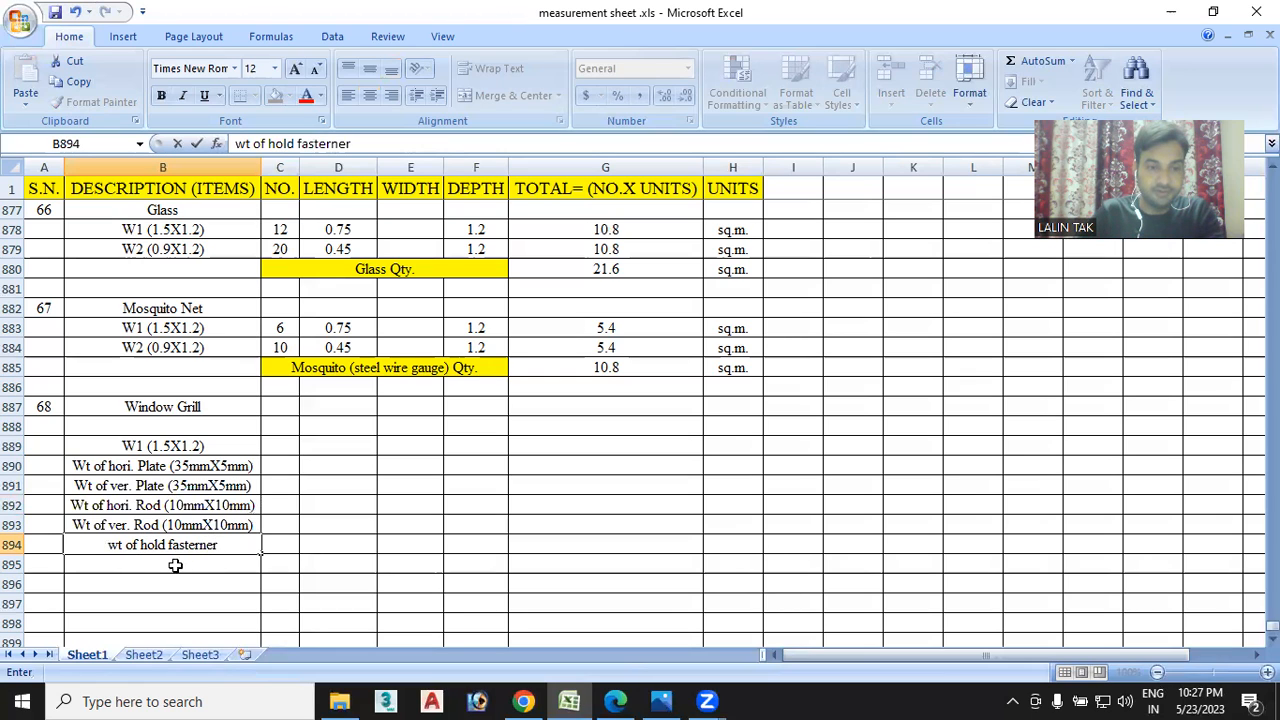
key(BackSpace)
key(BackSpace)
key(BackSpace)
key(BackSpace)
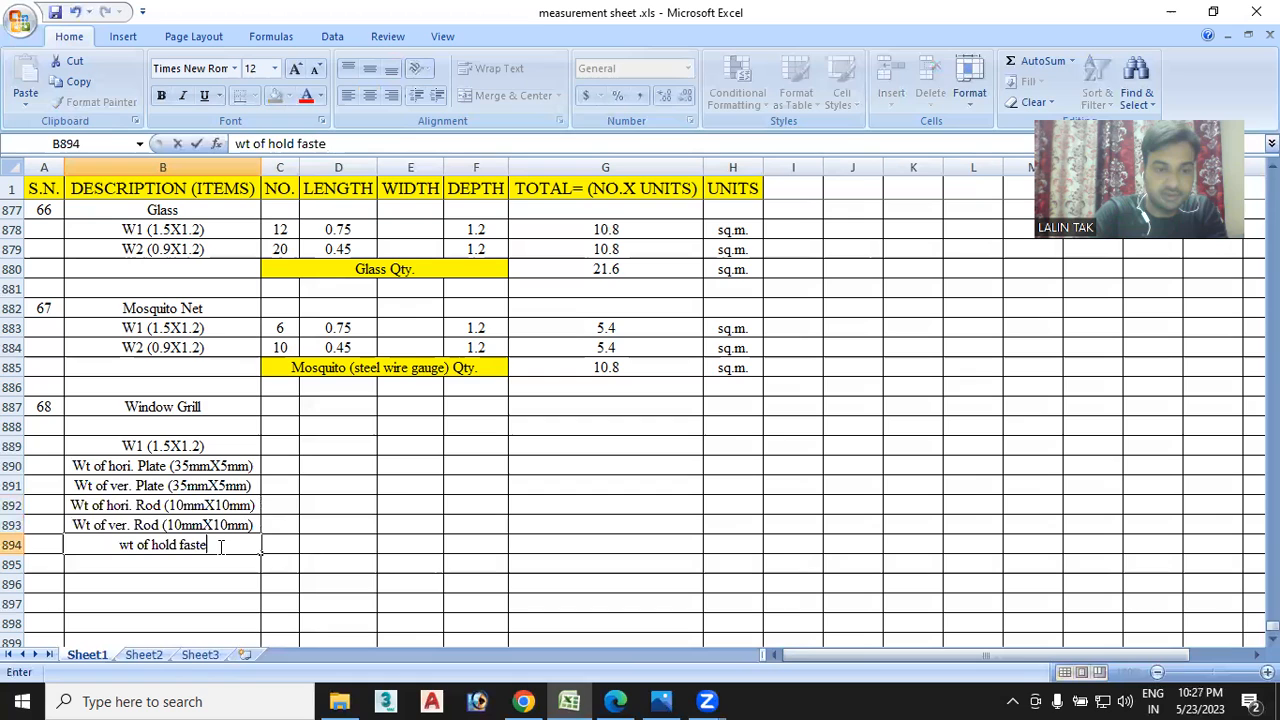
text(ner)
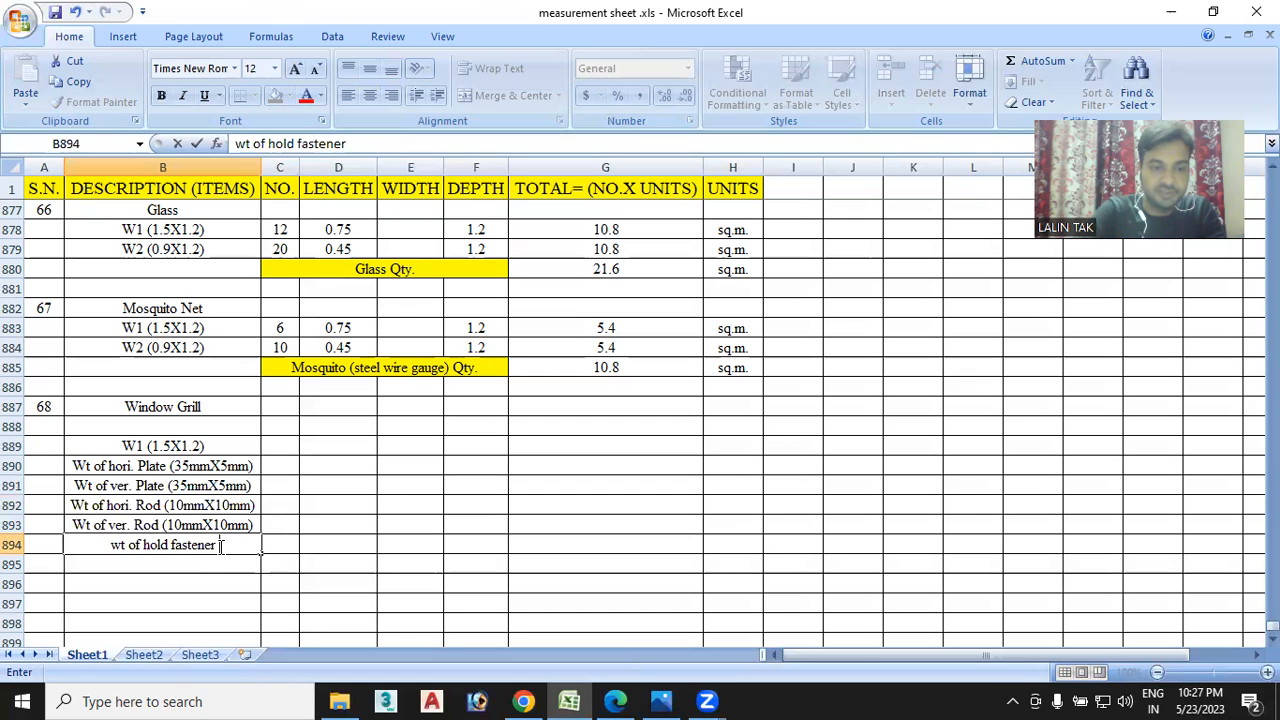
Append the section size "(35mmX5mm)" to the hold fastener label in B894
text( ()
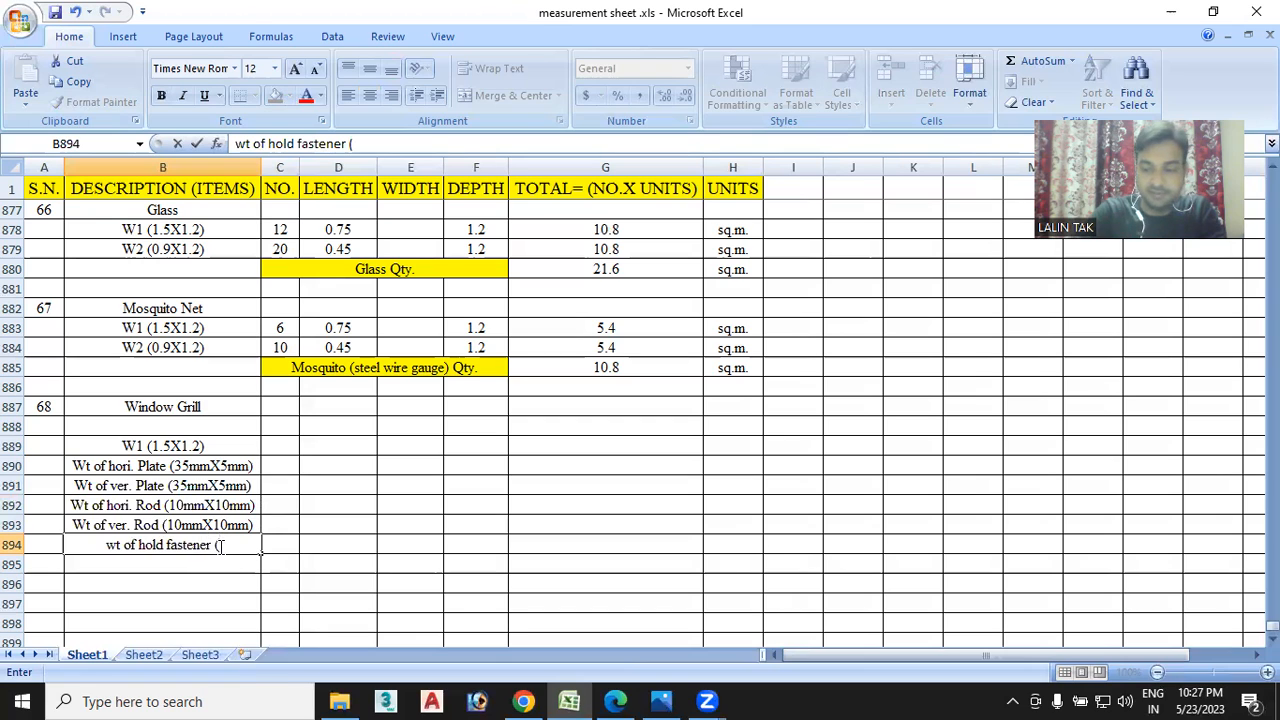
text(35mmX)
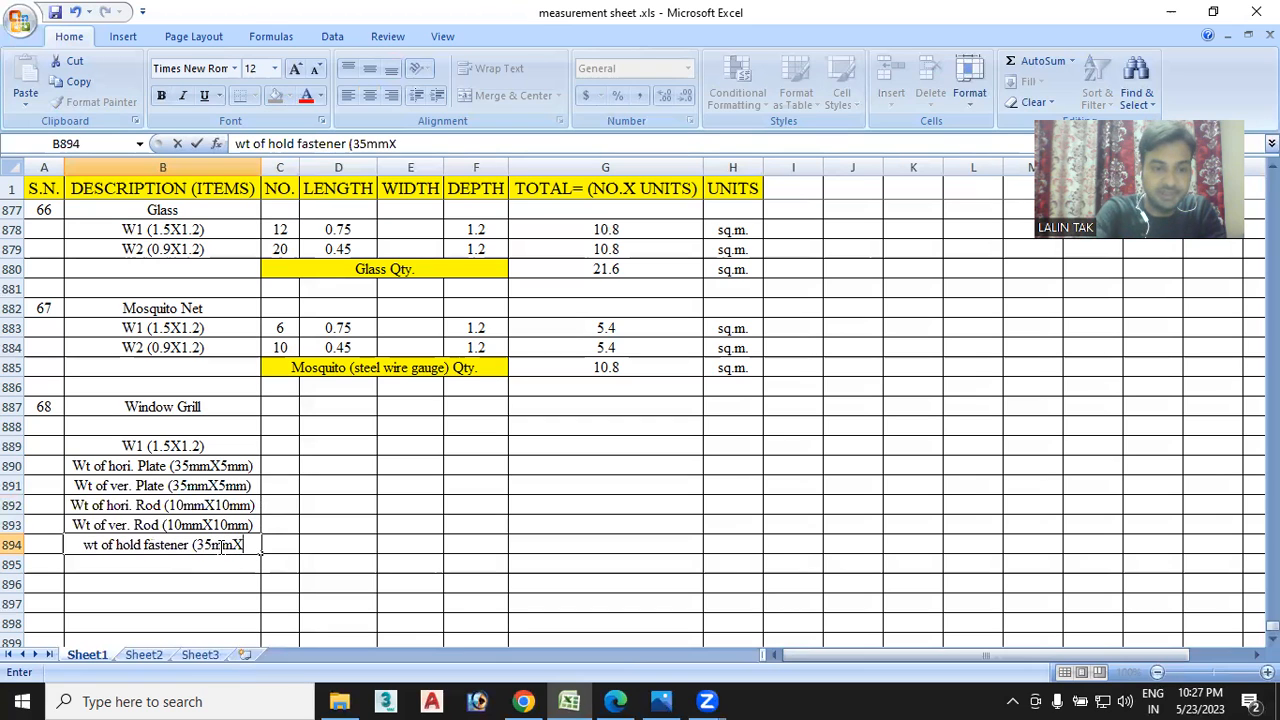
text(5)
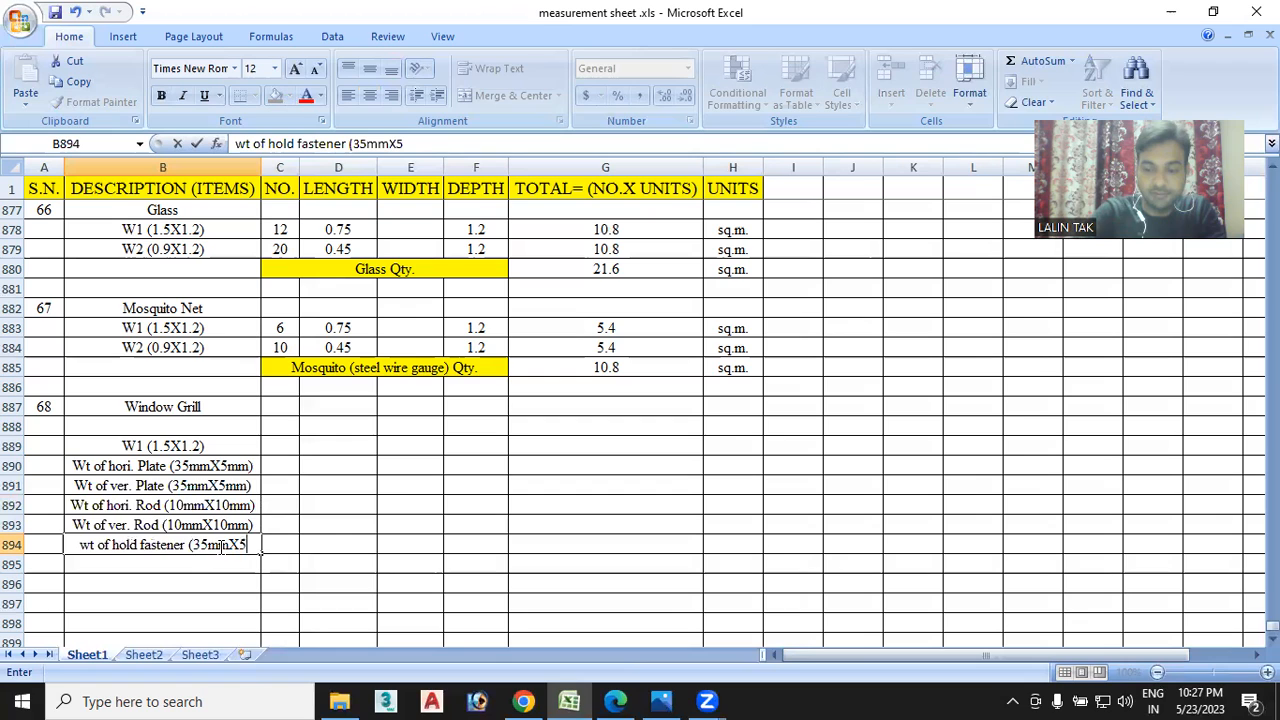
text(mm)
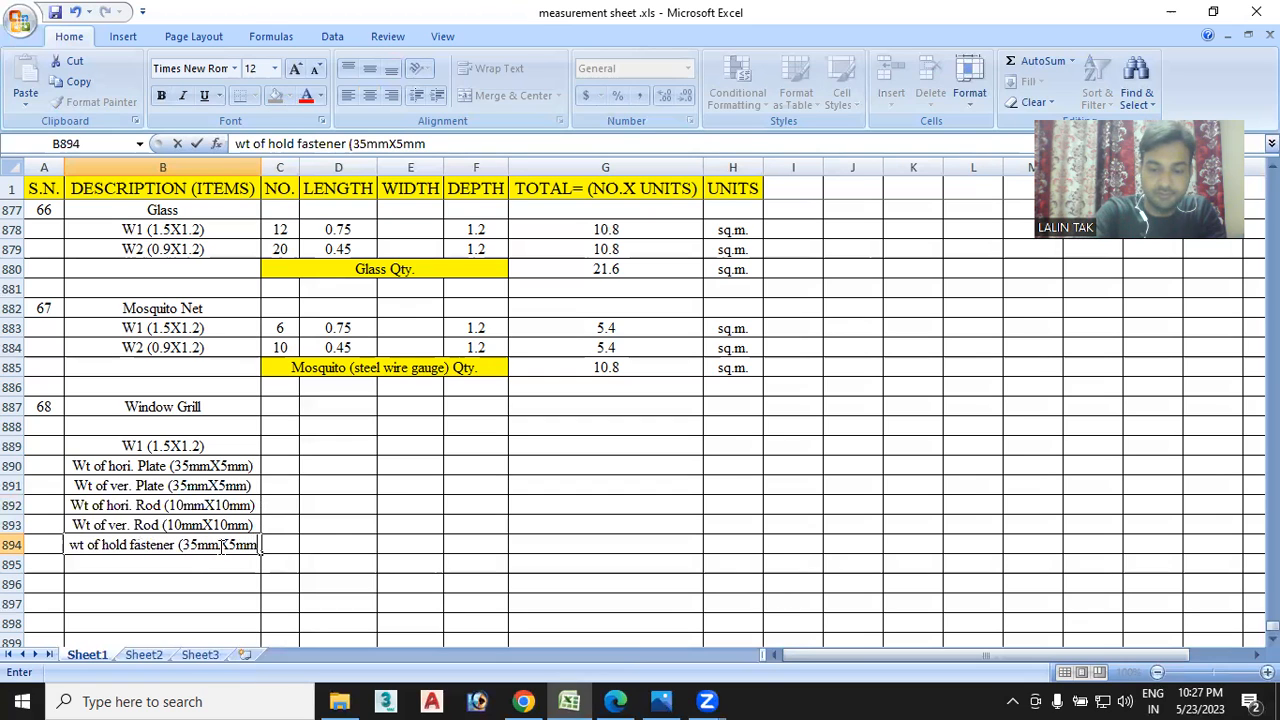
text())
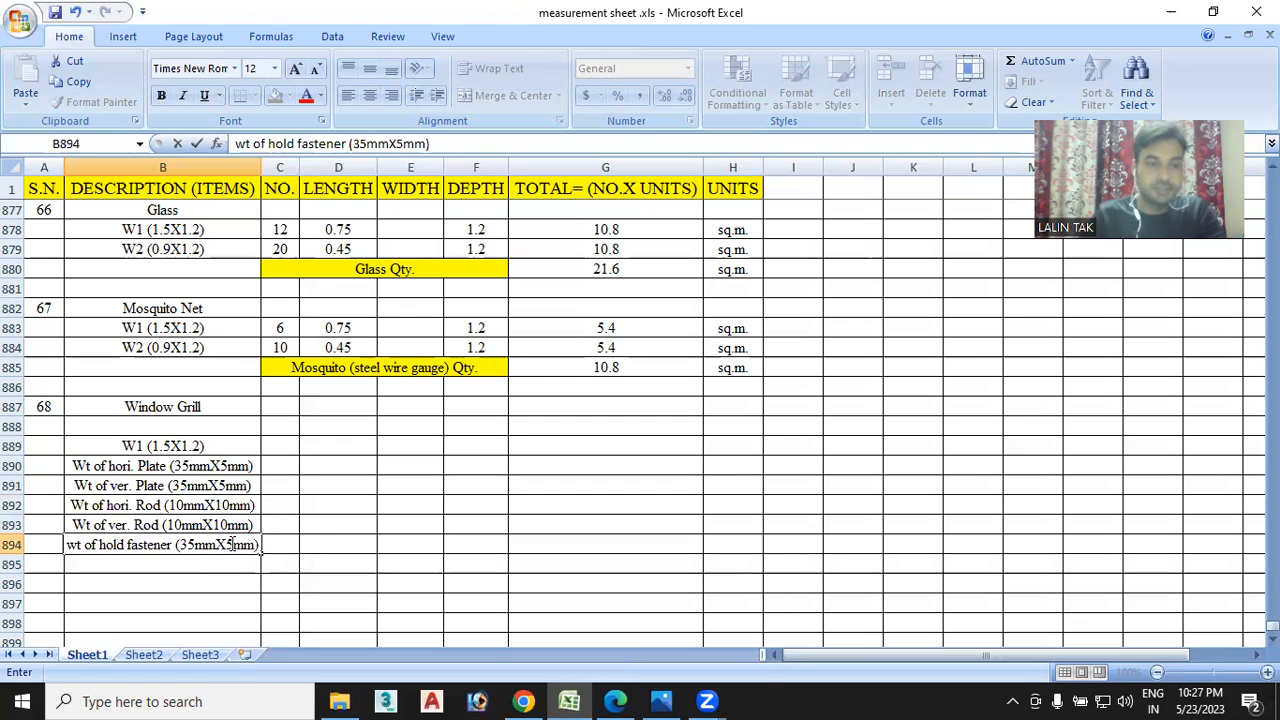
click(285, 467)
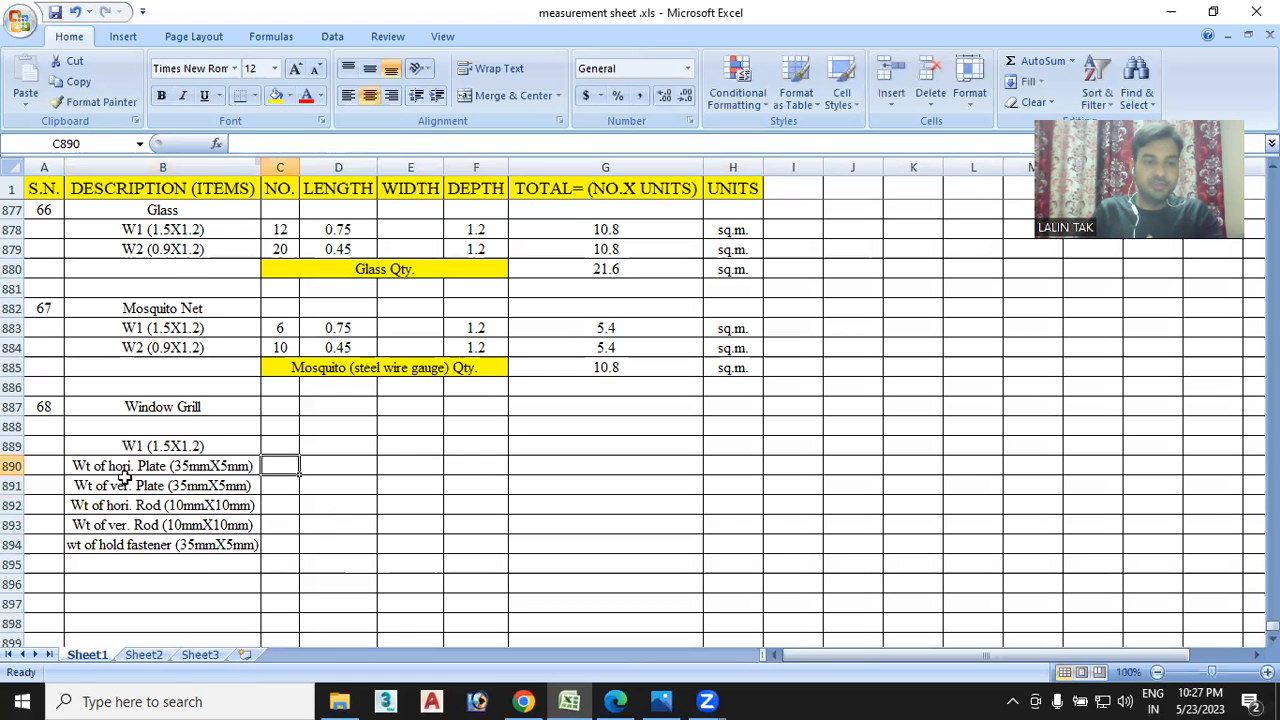
Enter 6 as the number of W1 windows in C889, checking the grill sketch in the Edge PDF
scroll(164, 466, down, 1)
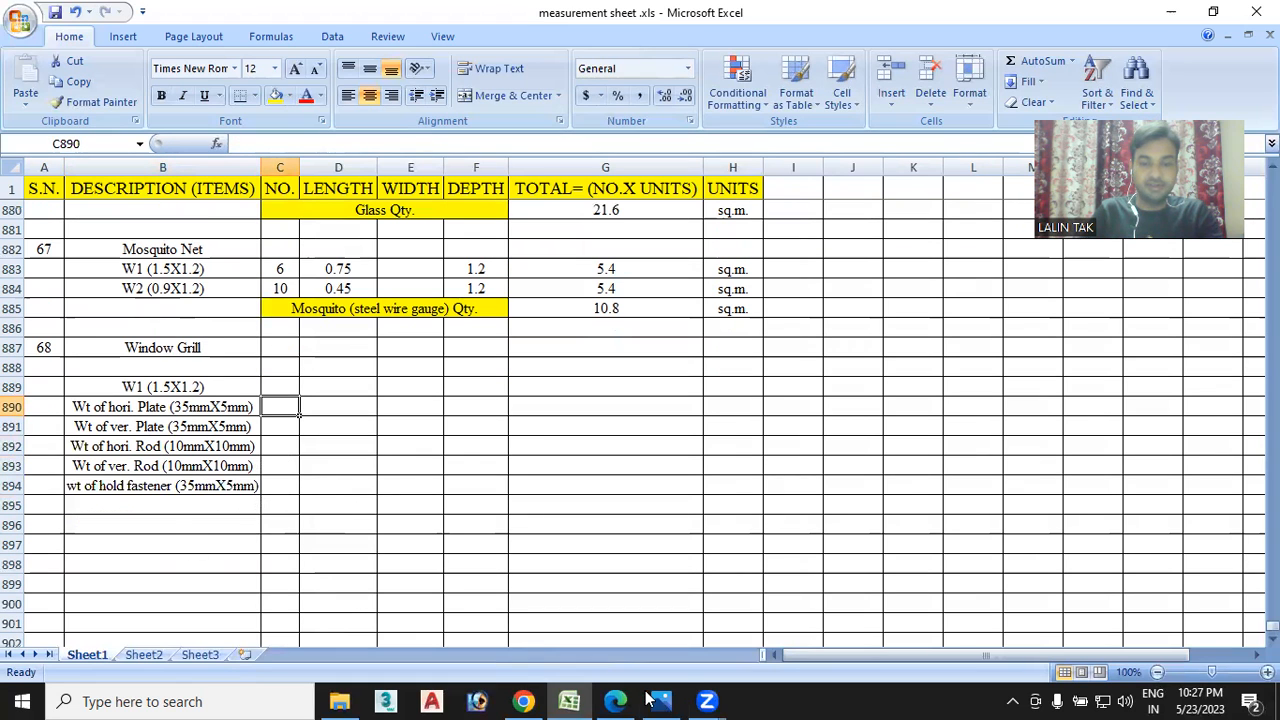
click(280, 387)
double_click(280, 387)
text(6)
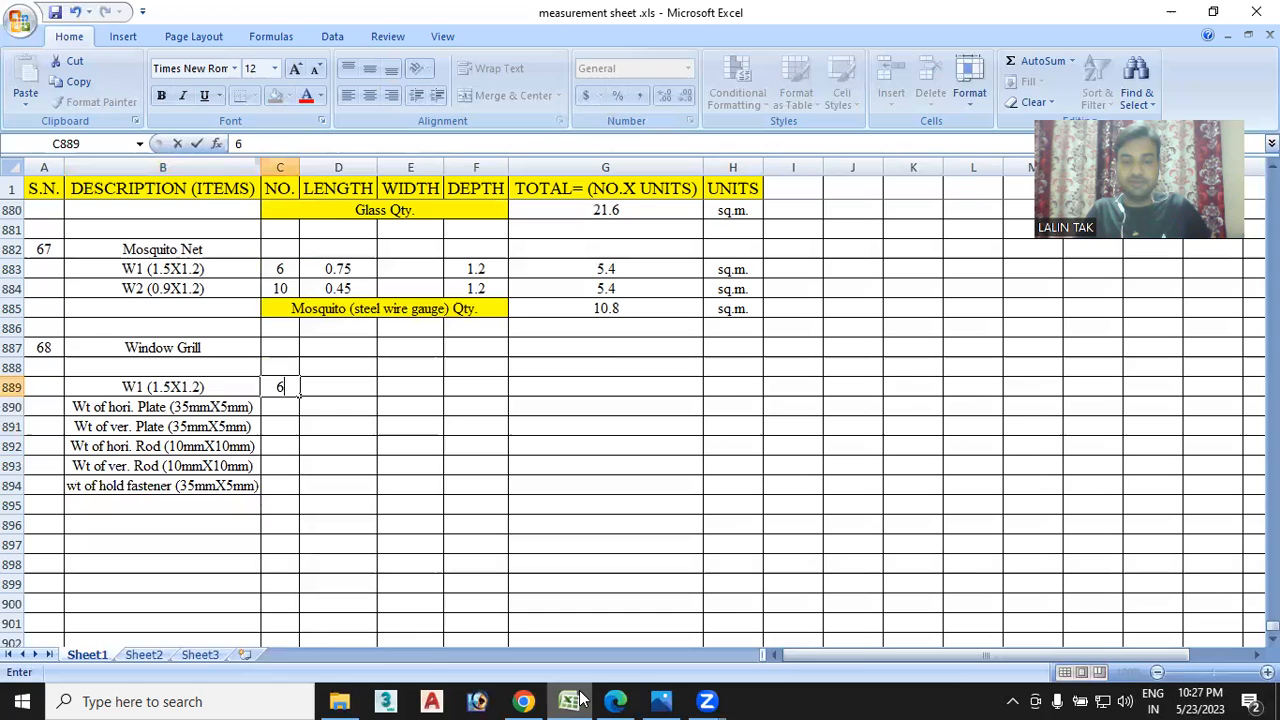
click(615, 701)
scroll(600, 484, down, 2)
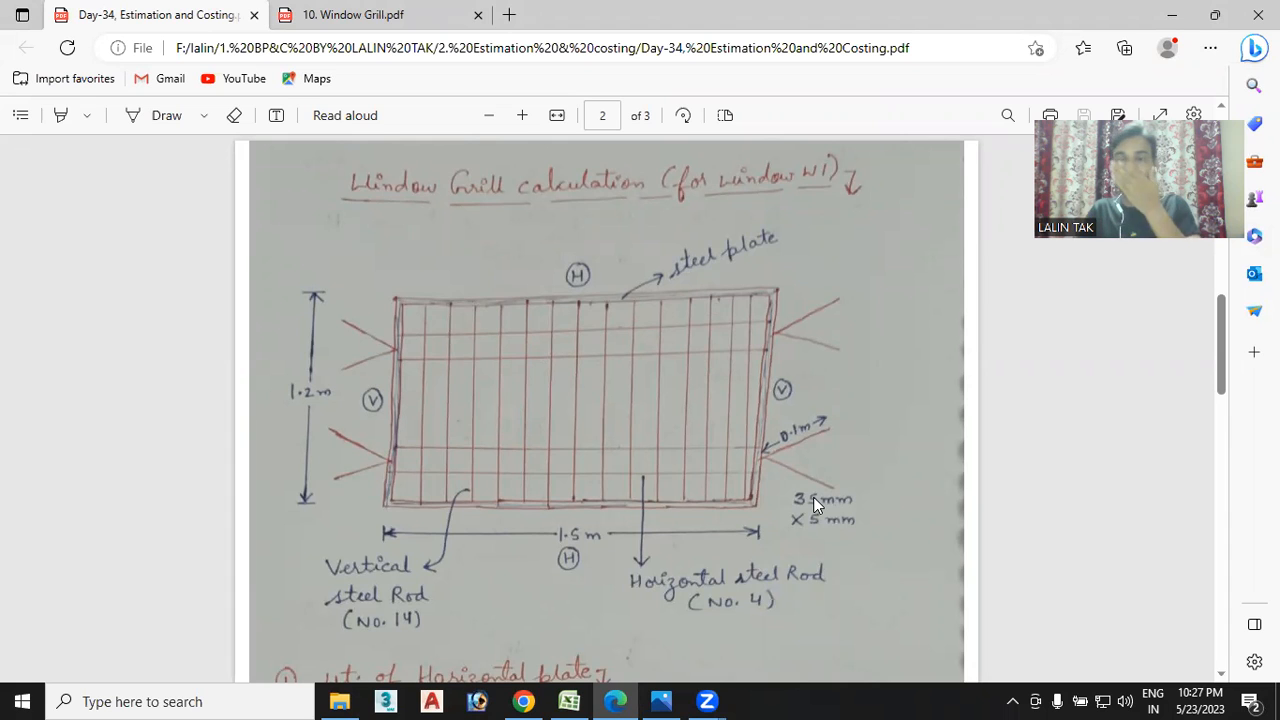
click(569, 701)
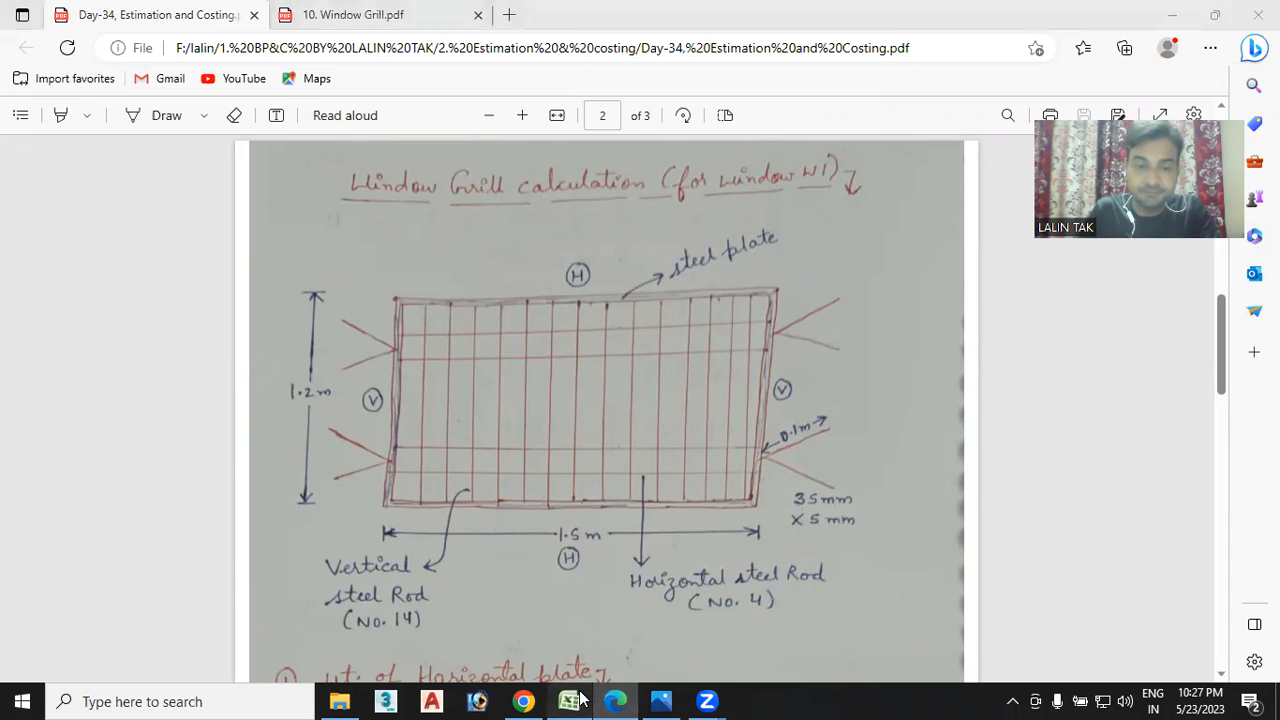
text(6)
key(Return)
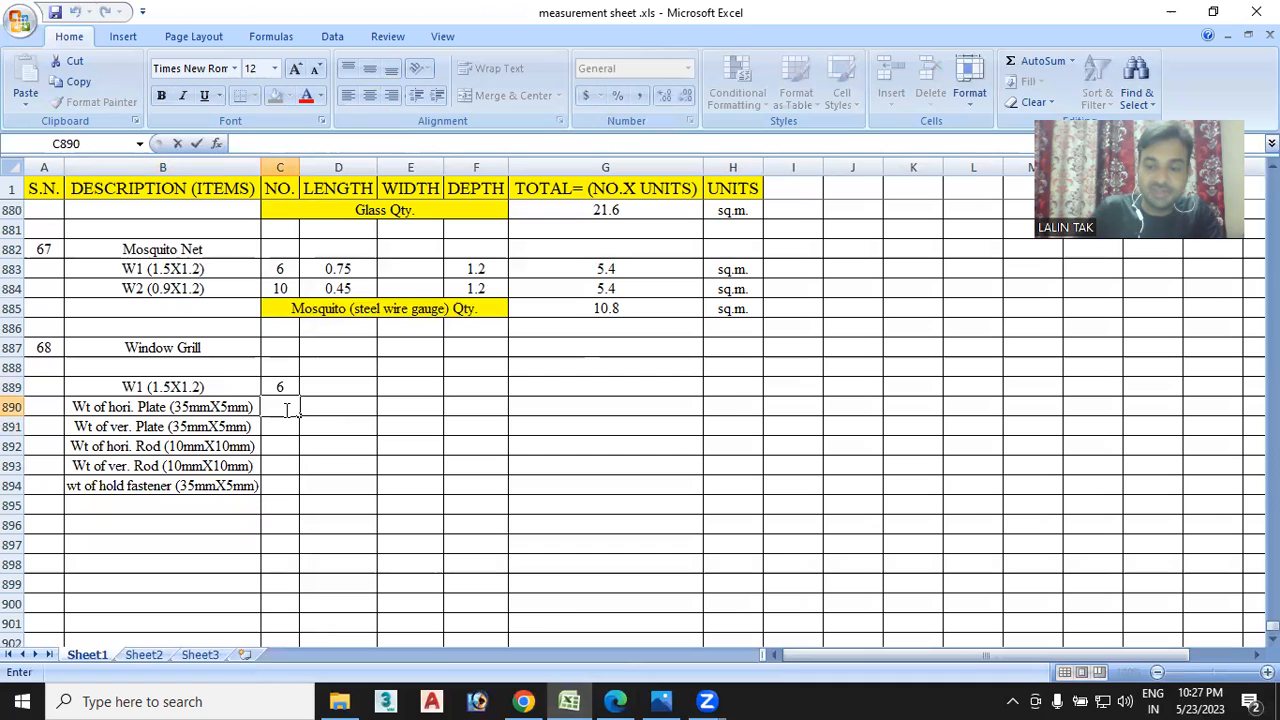
Calculate the number of horizontal plates in C890 with the formula =2*C889
text(=)
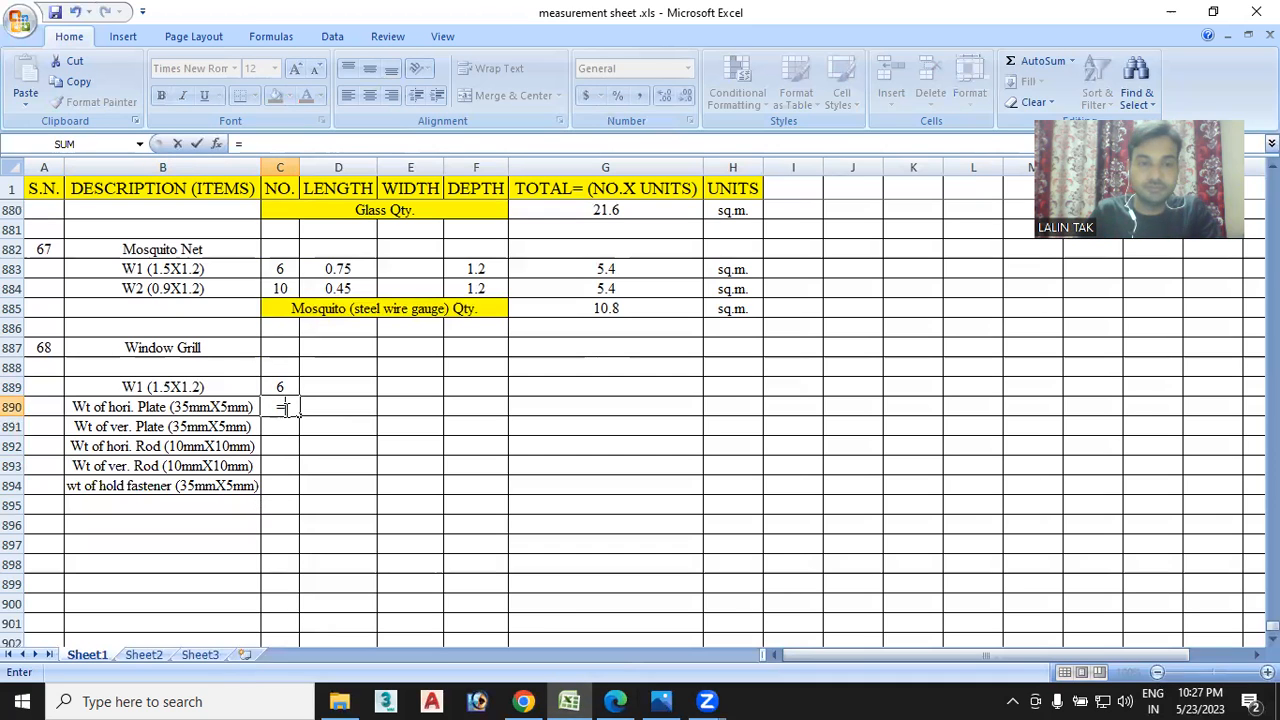
text(2)
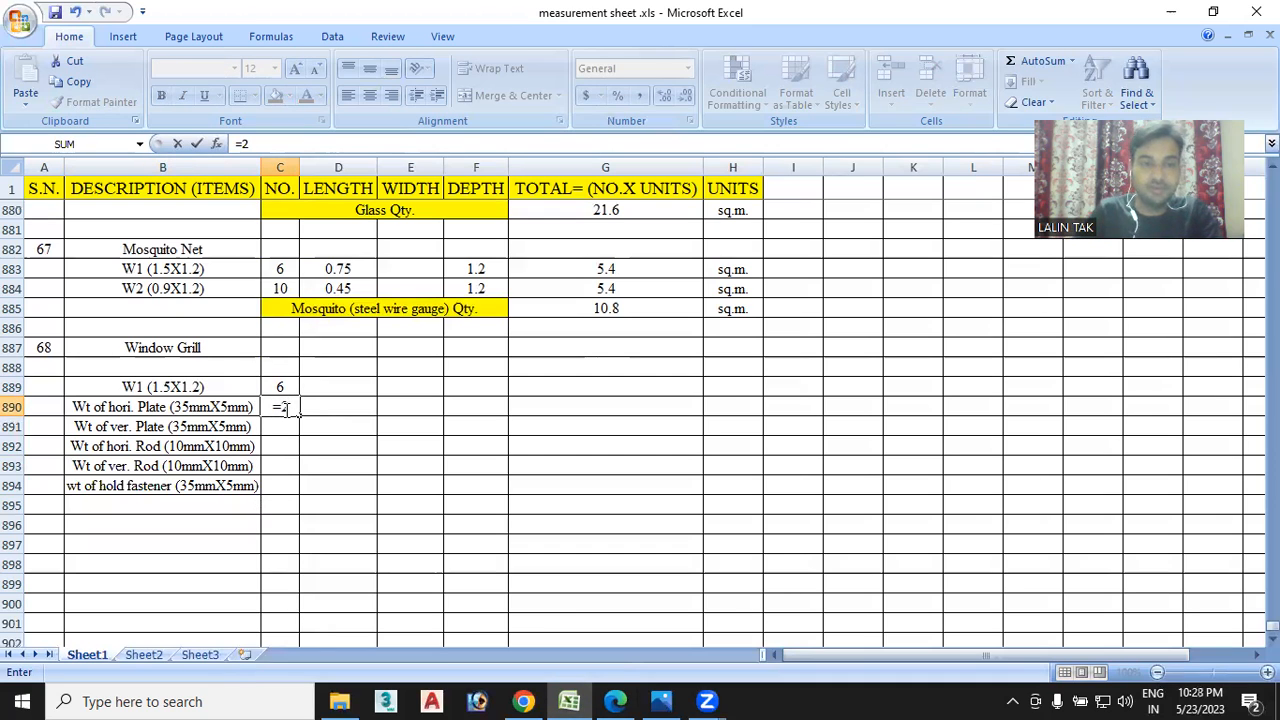
text(*)
click(280, 387)
key(Return)
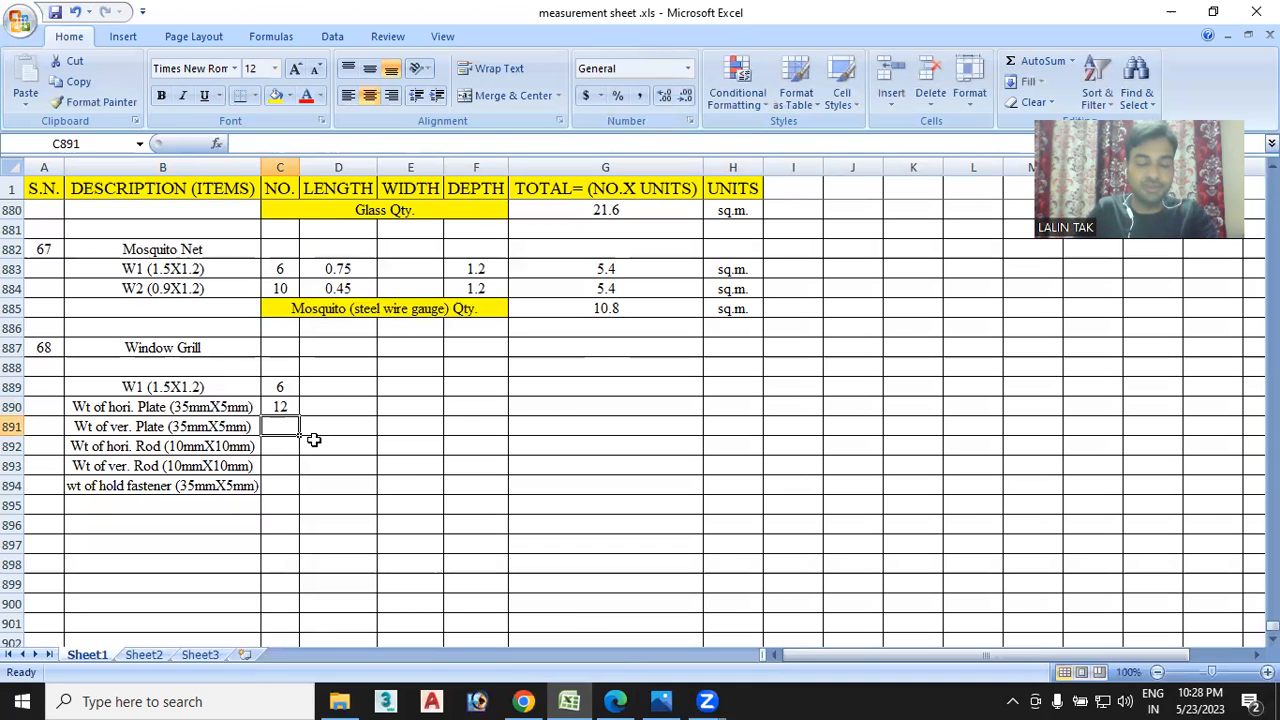
click(288, 409)
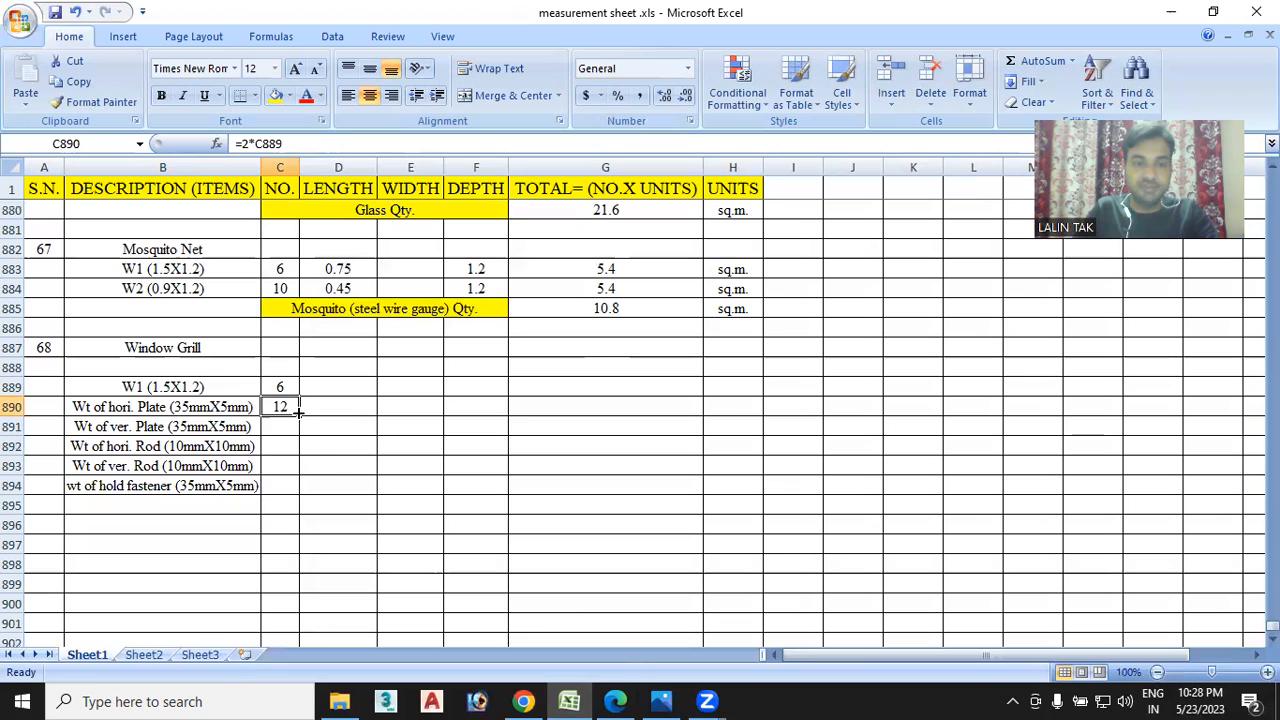
drag(297, 416, 297, 433)
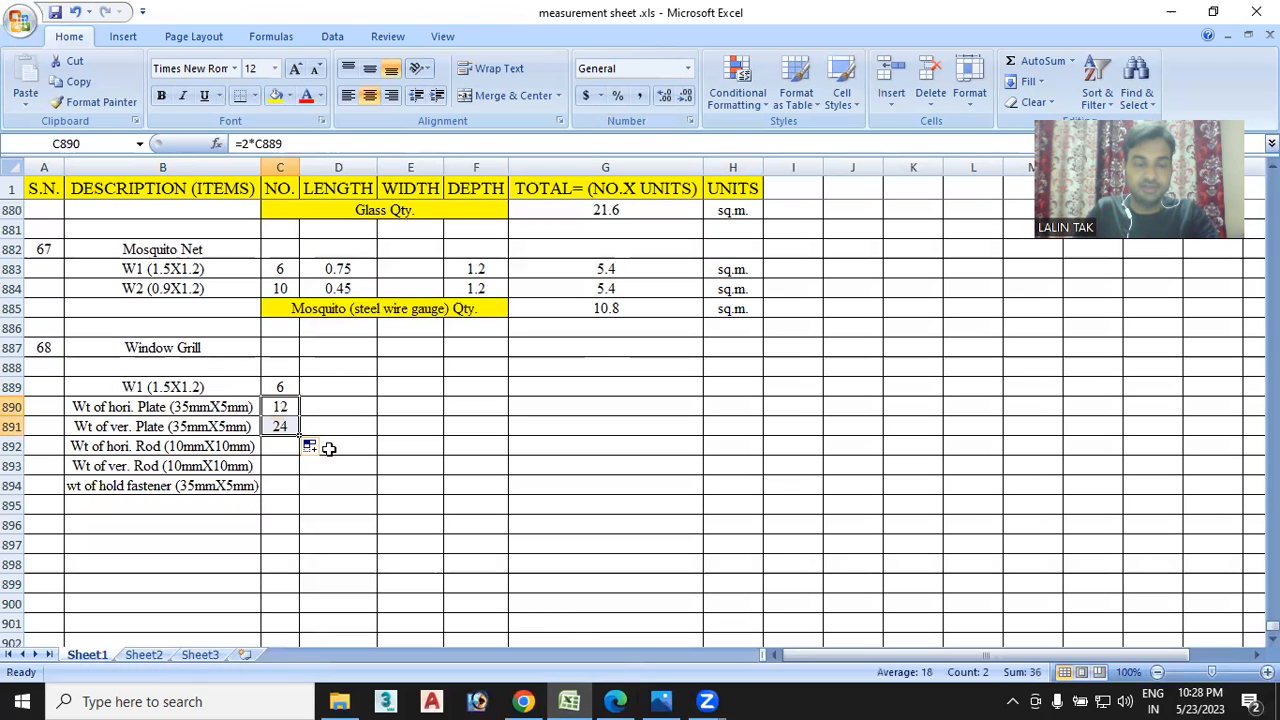
key(ctrl+z)
Calculate the number of vertical plates in C891 with =2*C889, checking the plates in the Edge PDF sketch
double_click(291, 428)
text(=)
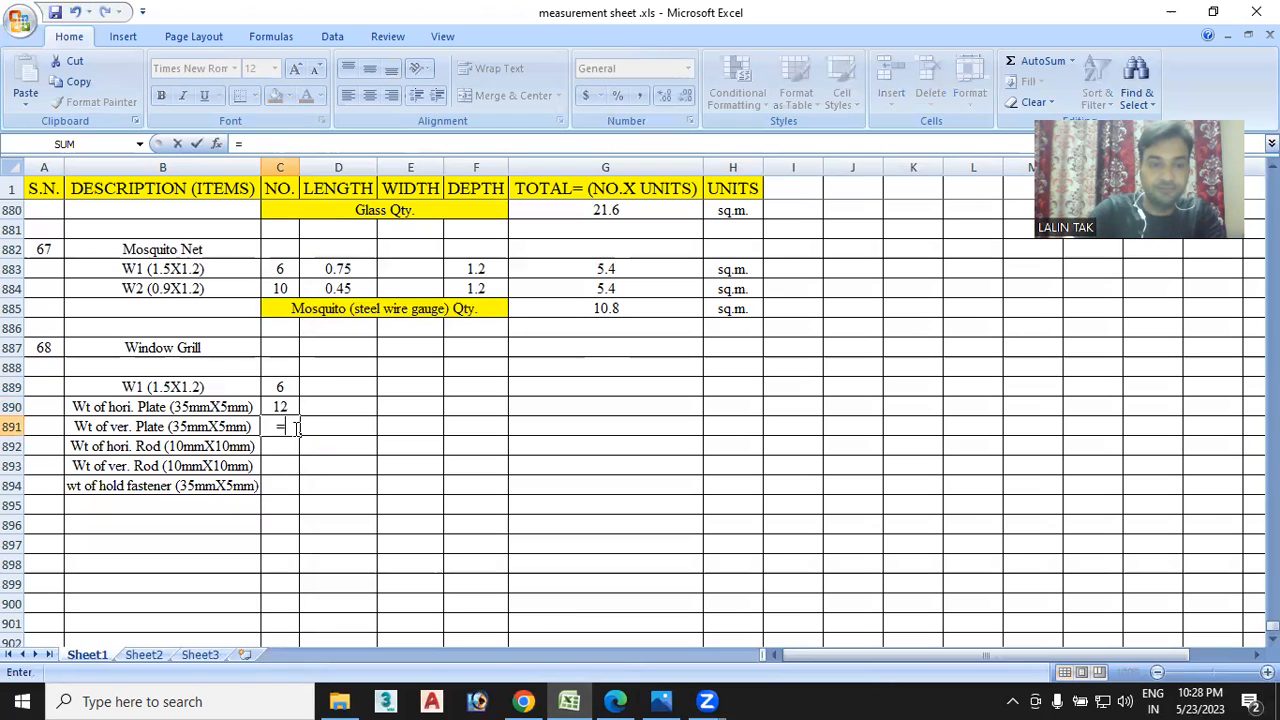
text(2)
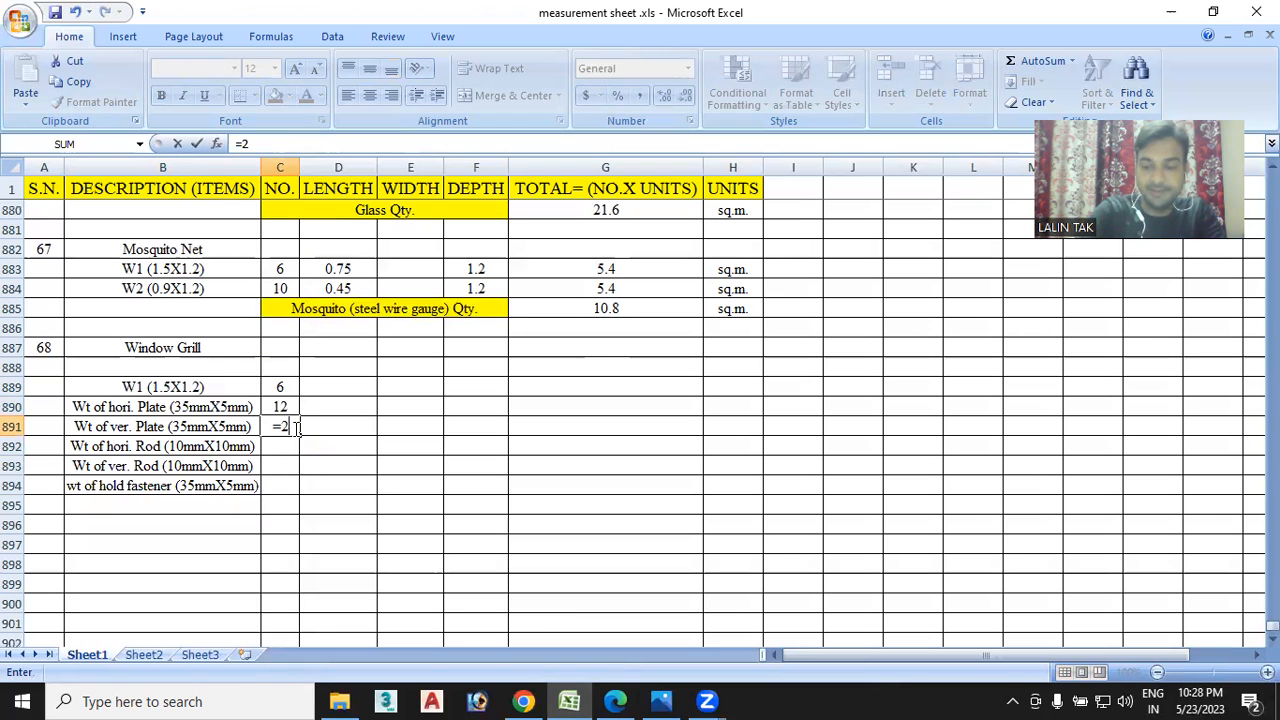
text(*12)
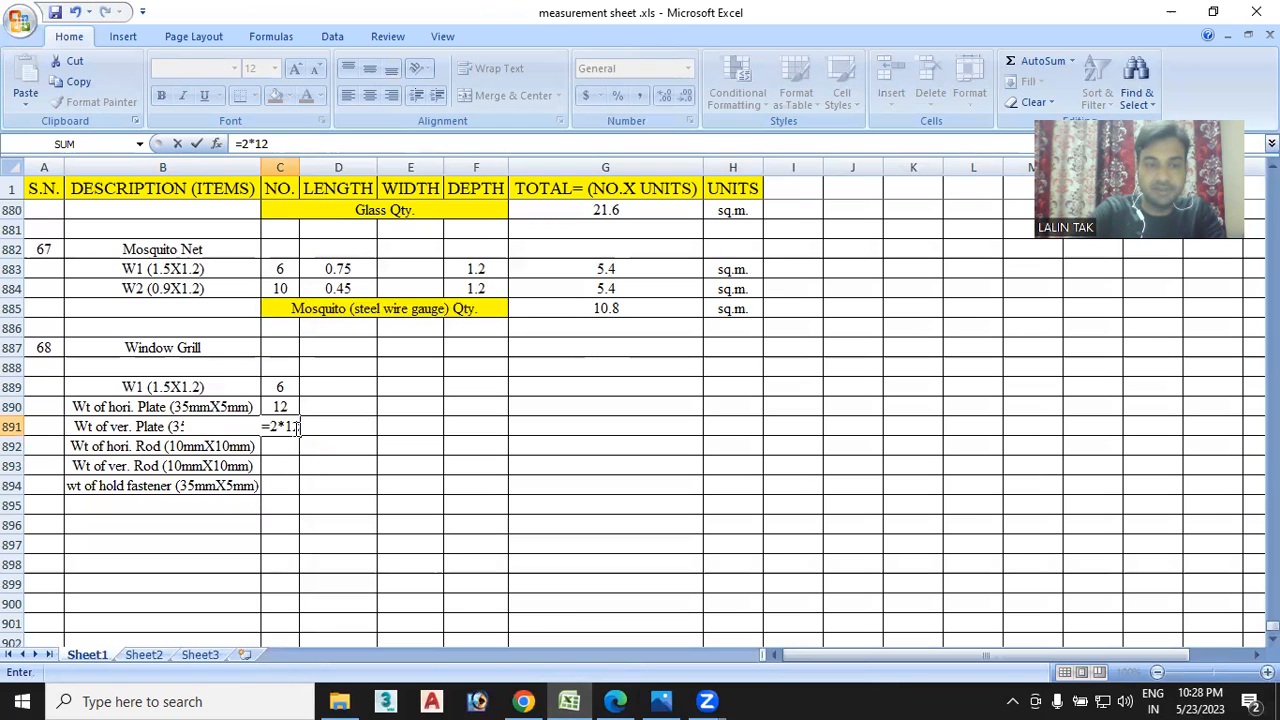
key(BackSpace)
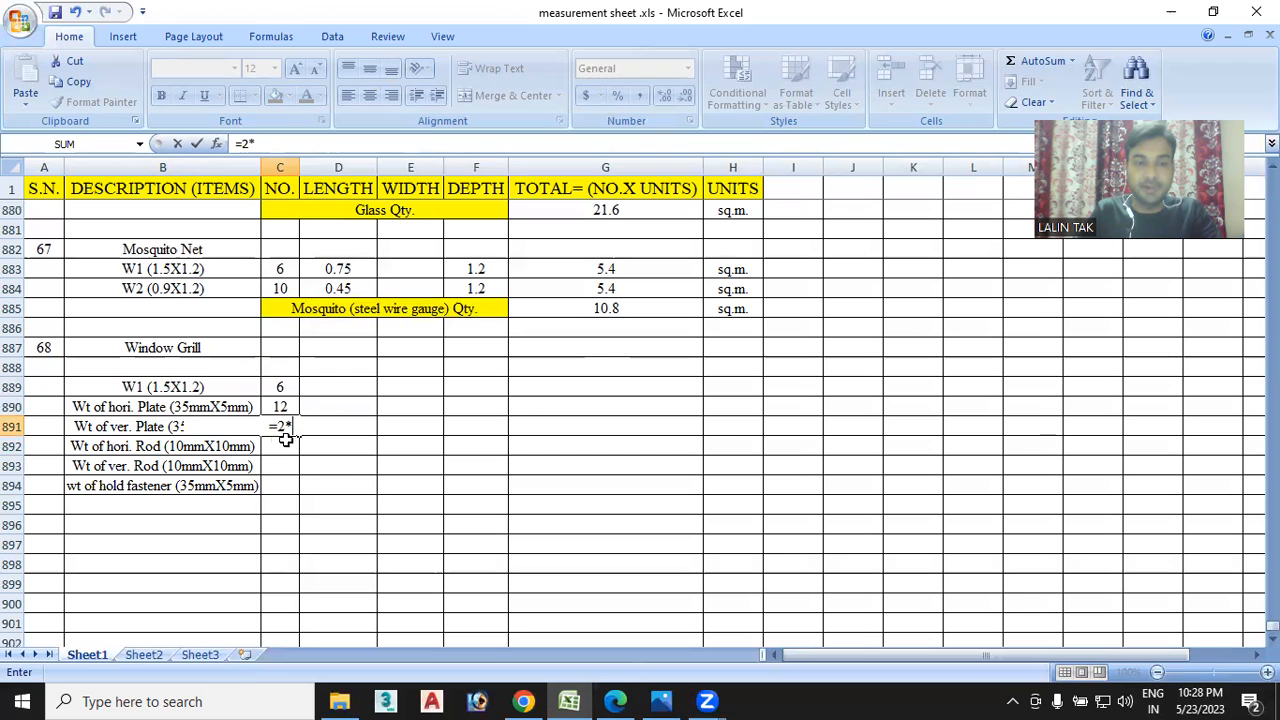
click(615, 701)
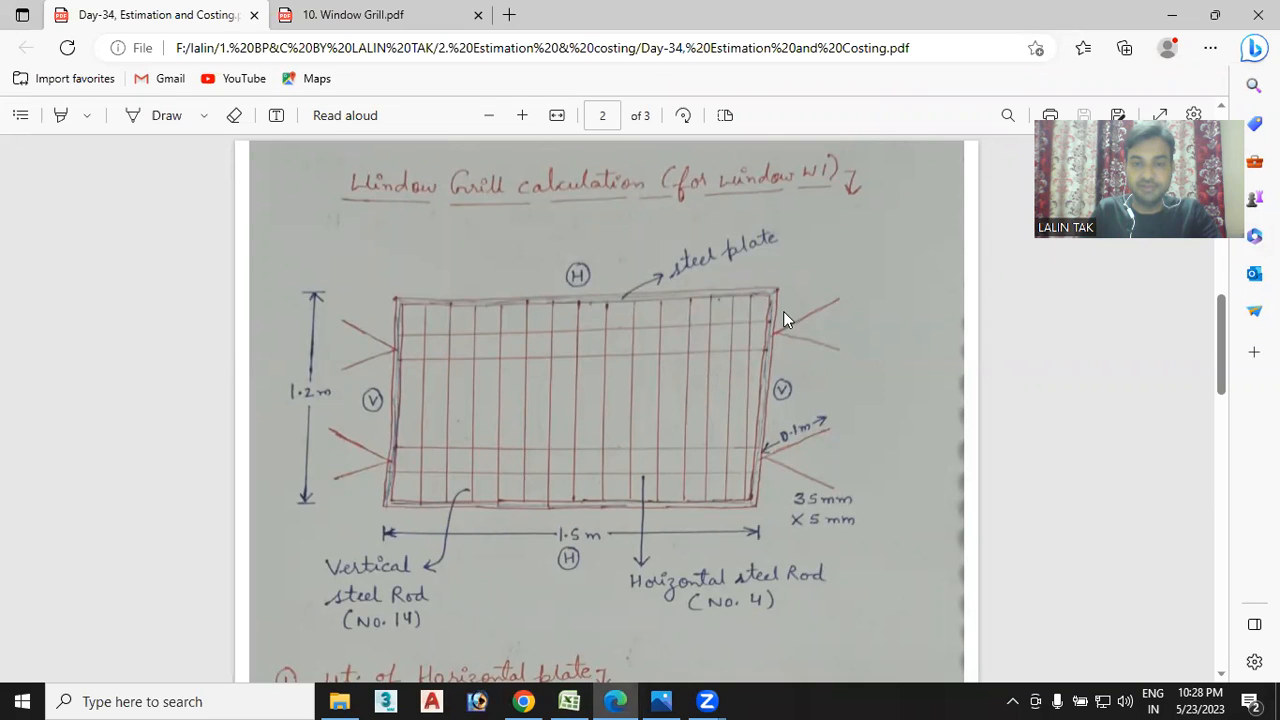
click(569, 701)
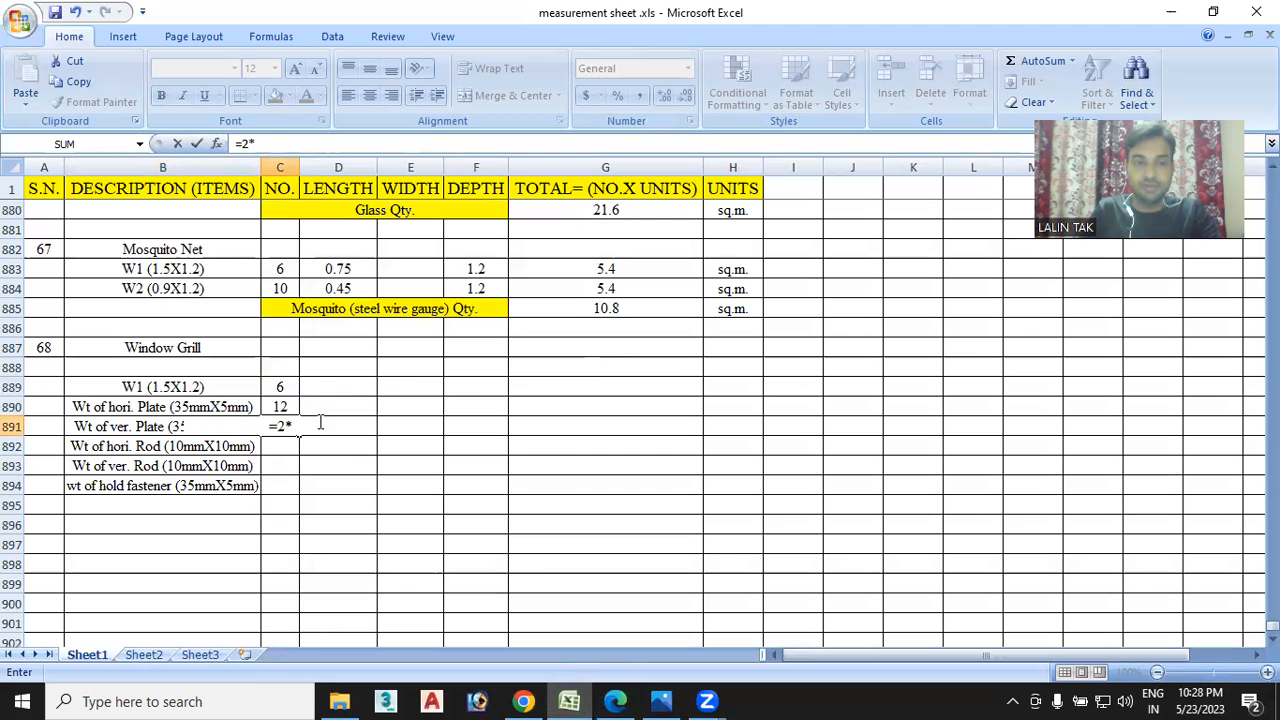
click(274, 387)
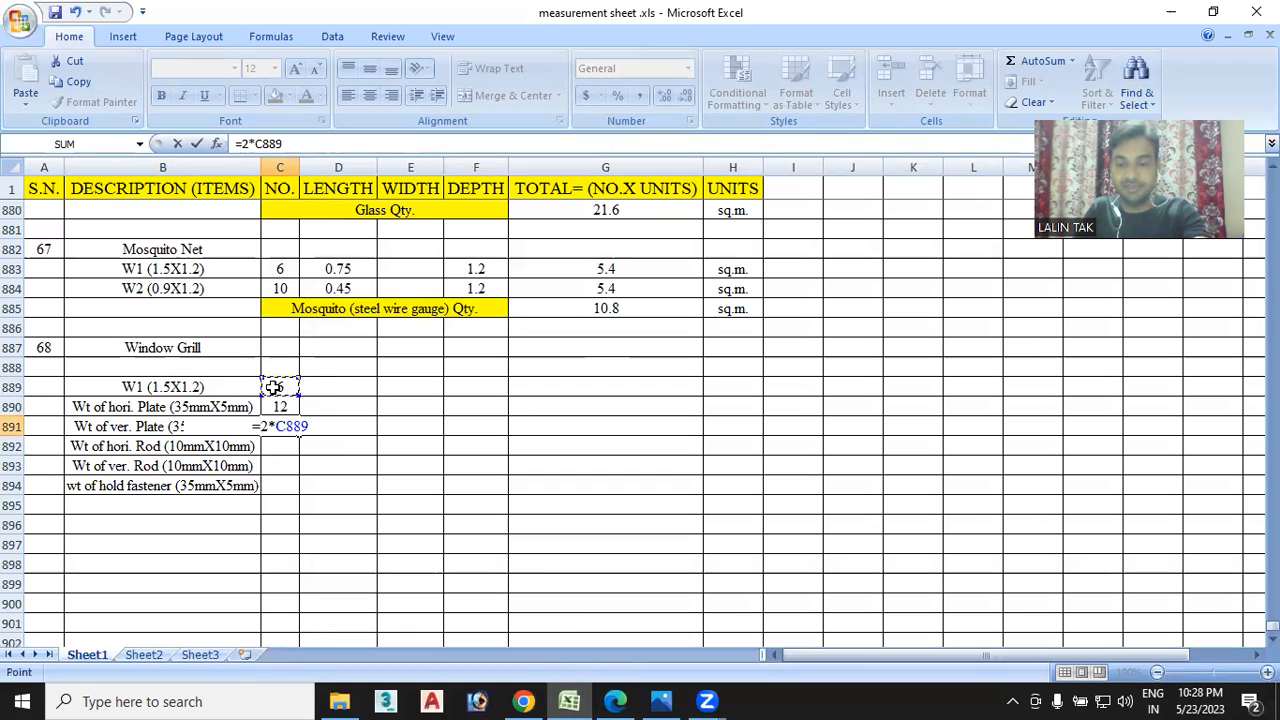
key(Return)
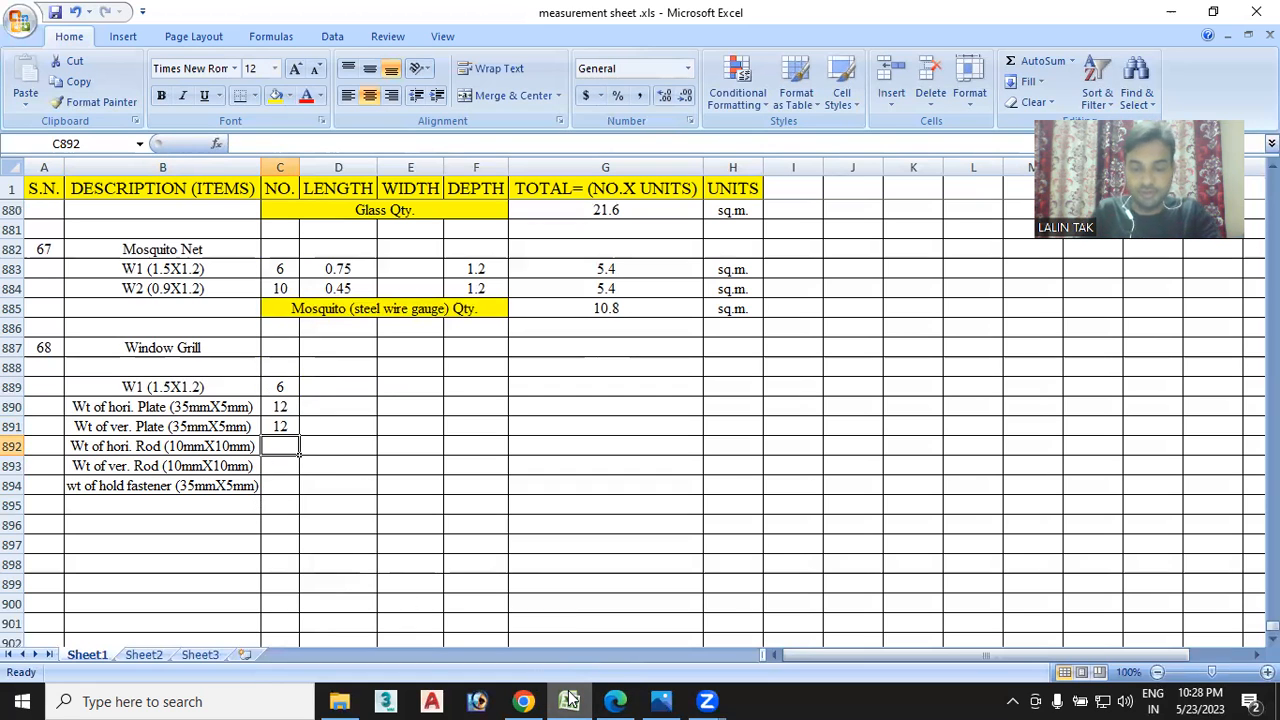
Check the horizontal rod count in the Edge PDF sketch and enter =4*C889 as the number of horizontal rods in C892
click(615, 701)
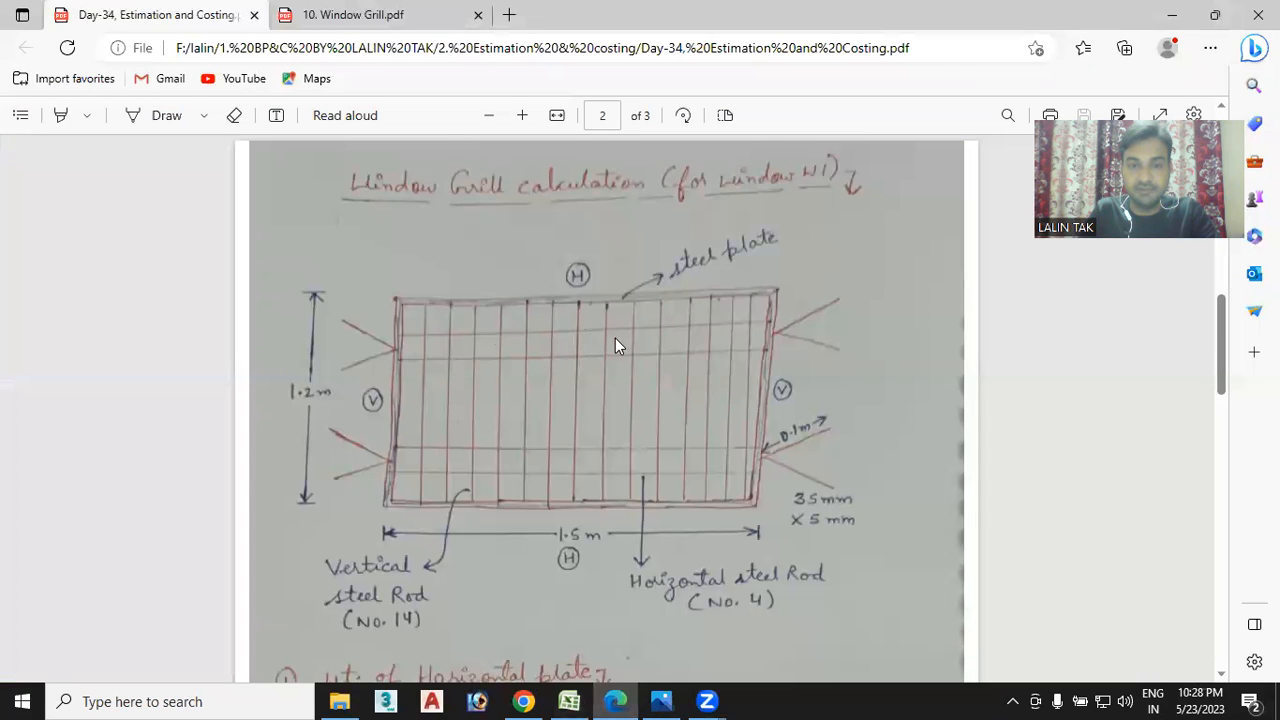
click(569, 701)
text(=4*)
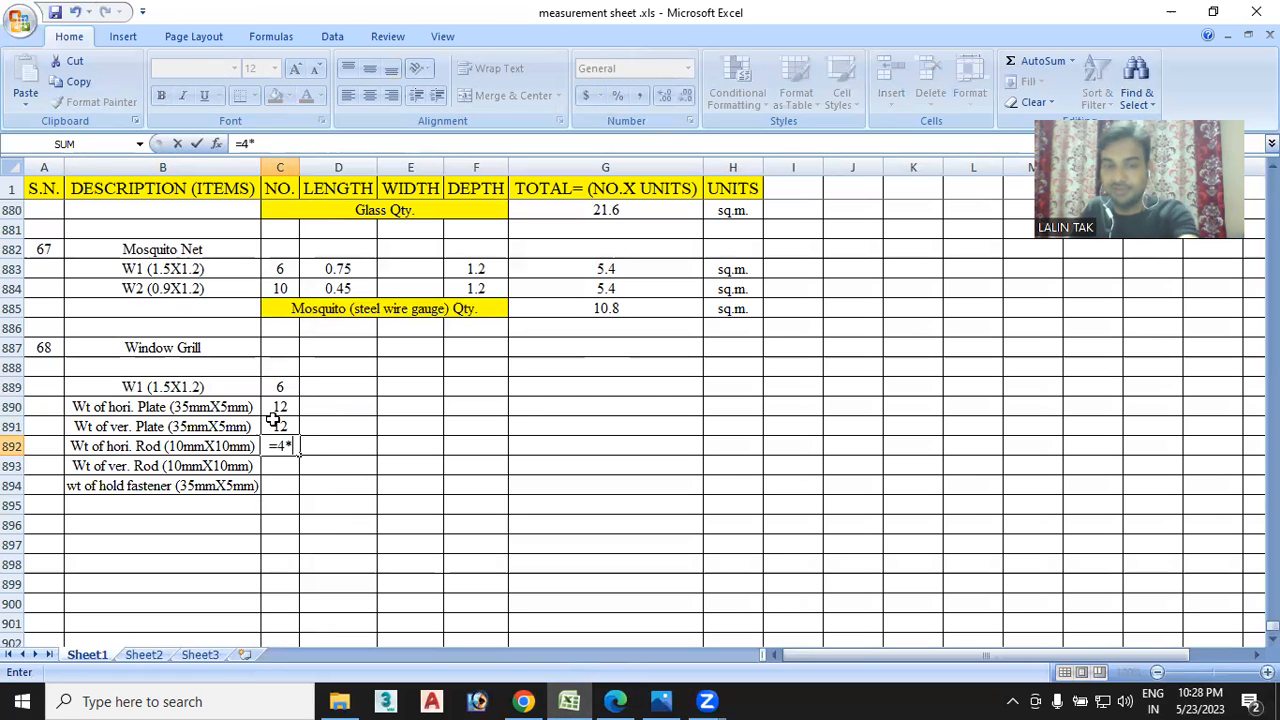
click(282, 393)
key(Return)
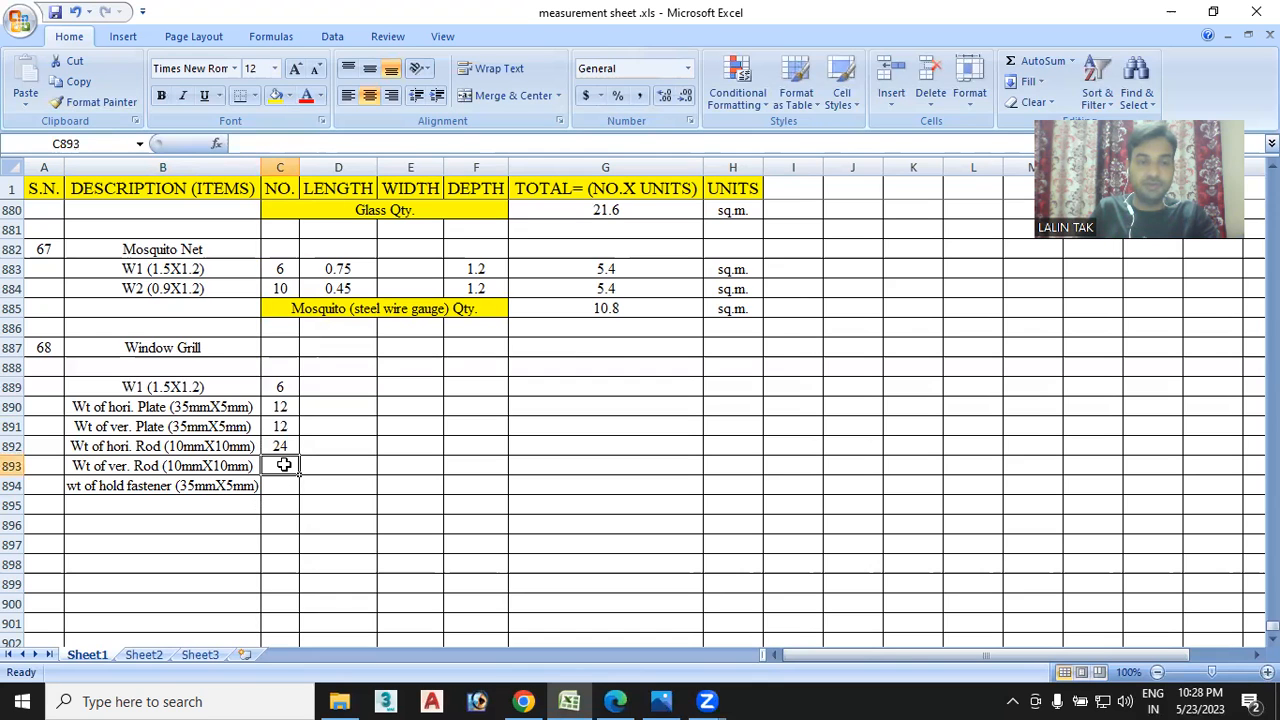
Check the vertical rod count in the Edge PDF sketch and enter =14*C889 as the number of vertical rods in C893
click(615, 701)
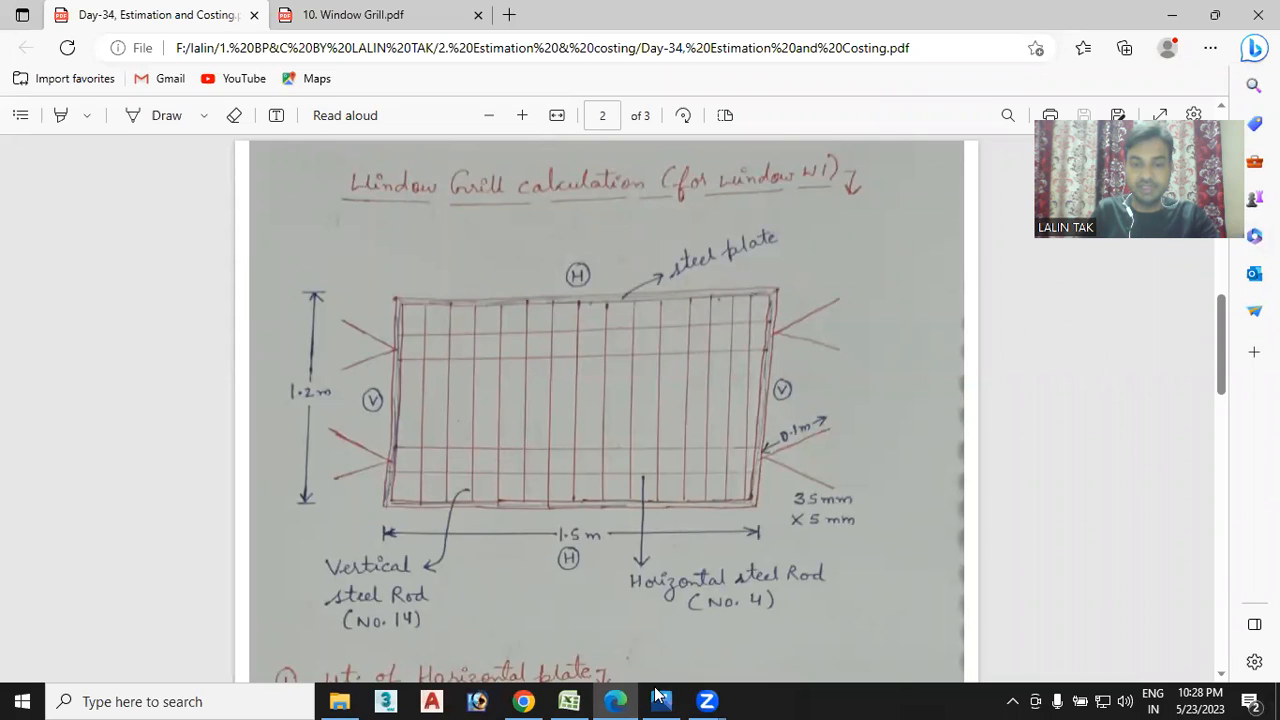
click(567, 701)
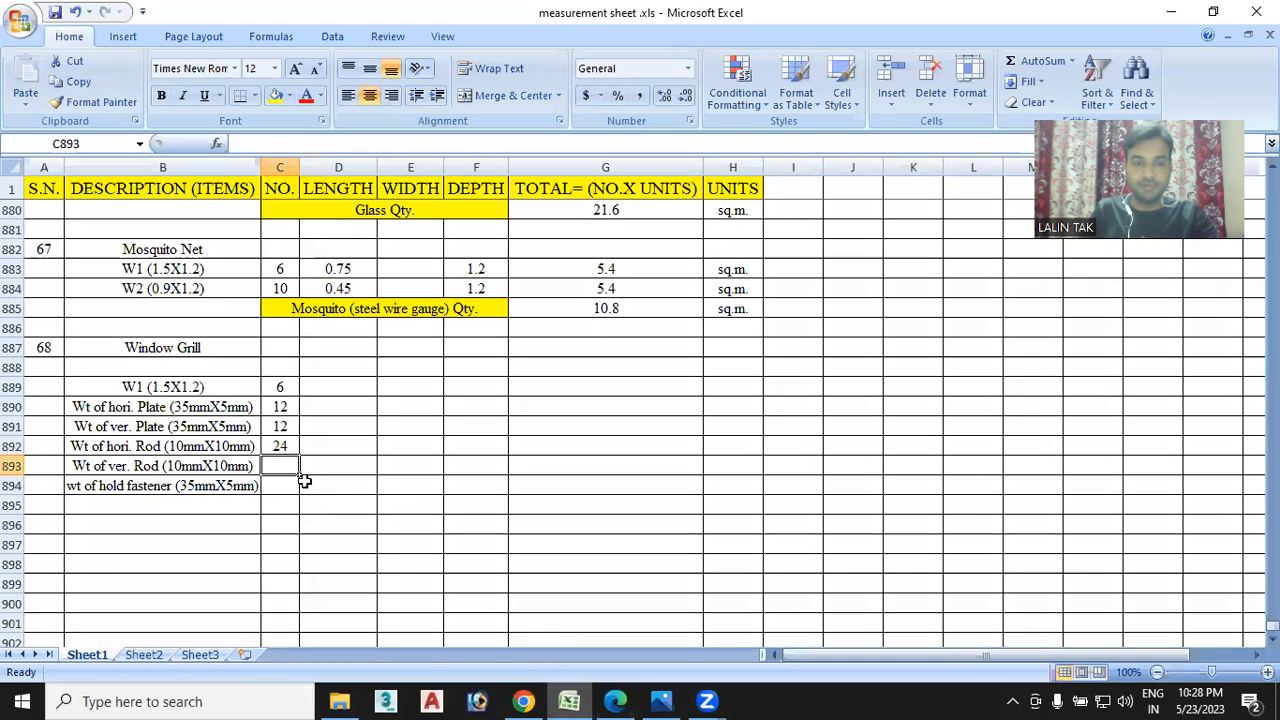
double_click(279, 464)
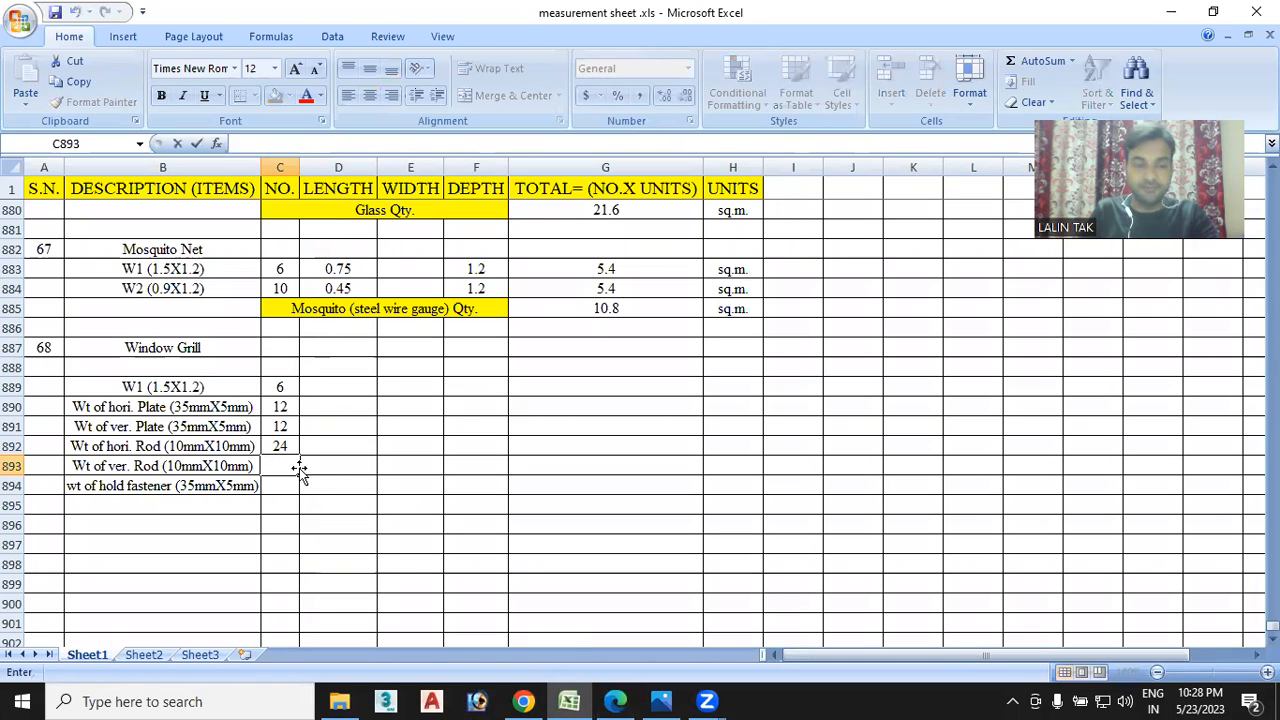
text(=)
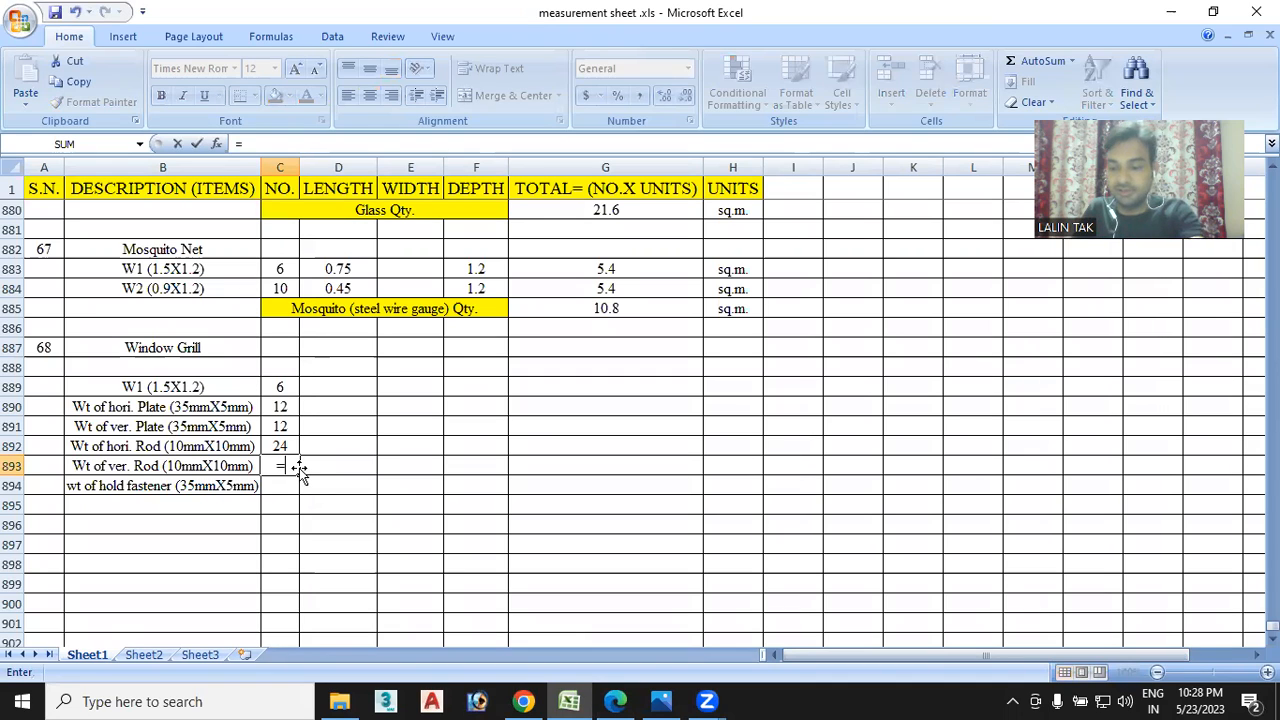
text(1)
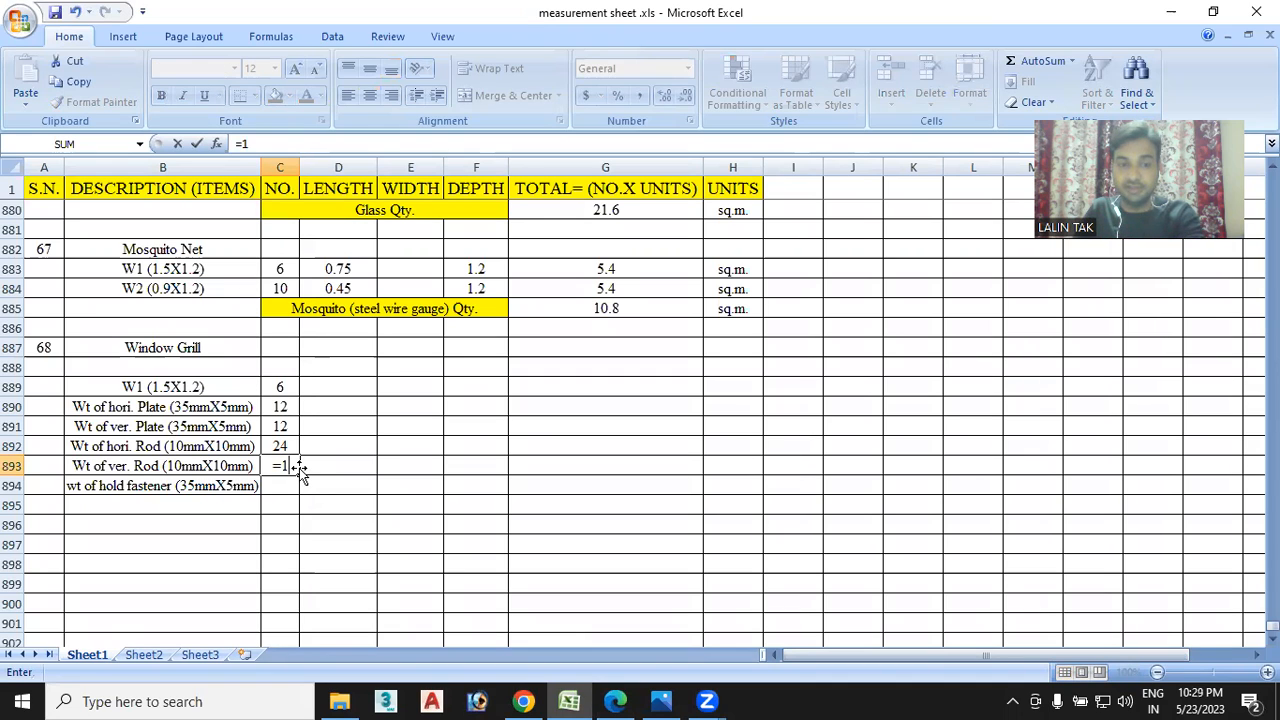
text(4*)
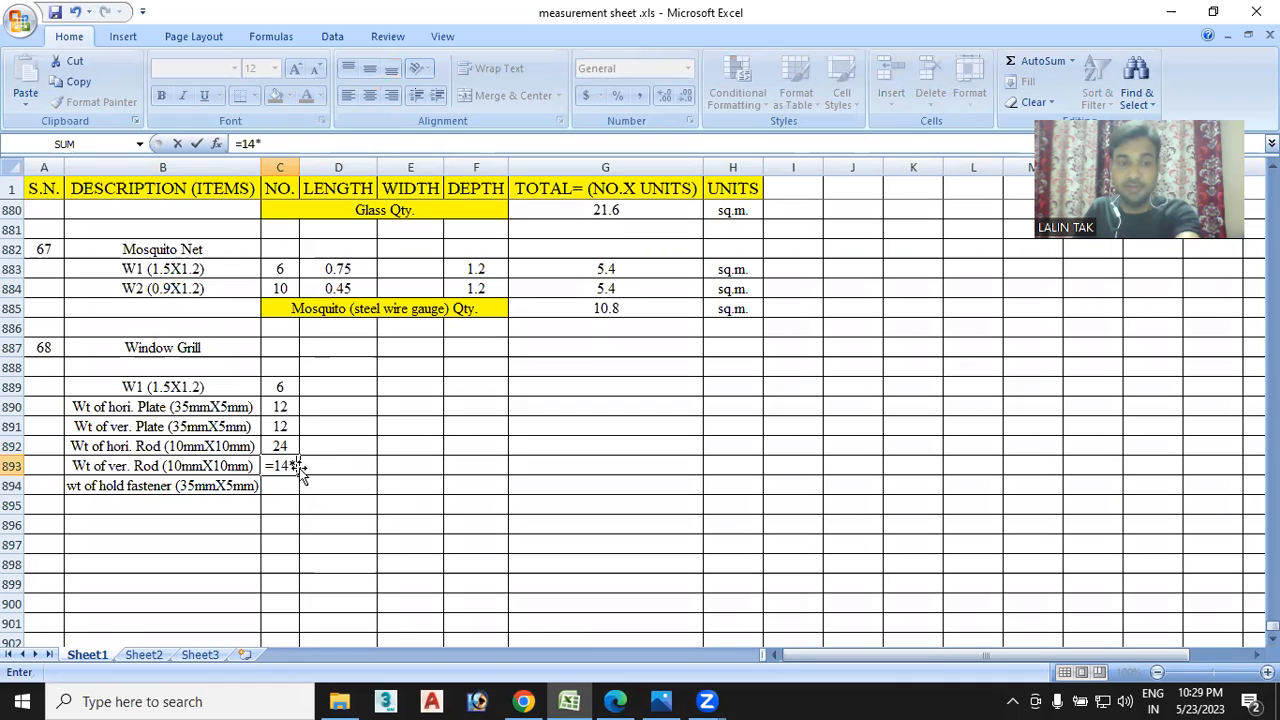
click(287, 387)
key(Return)
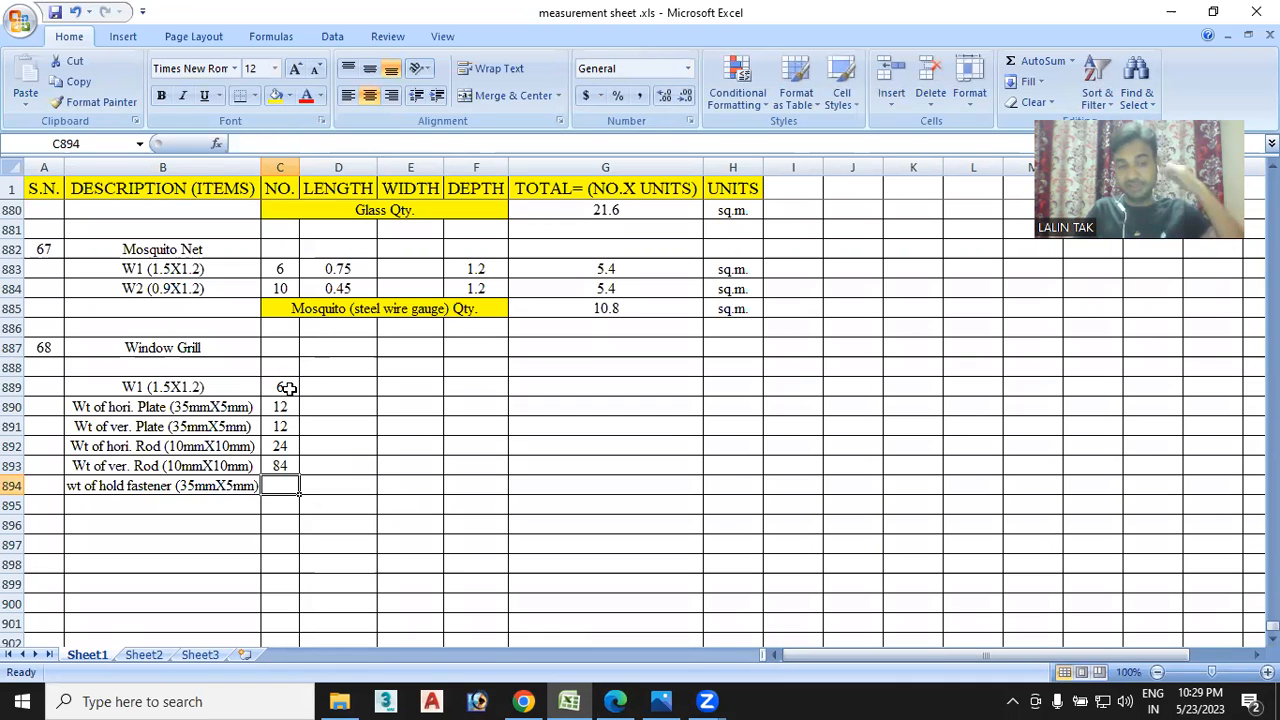
Calculate the number of hold fasteners in C894 with the formula =4*2*C889
double_click(278, 486)
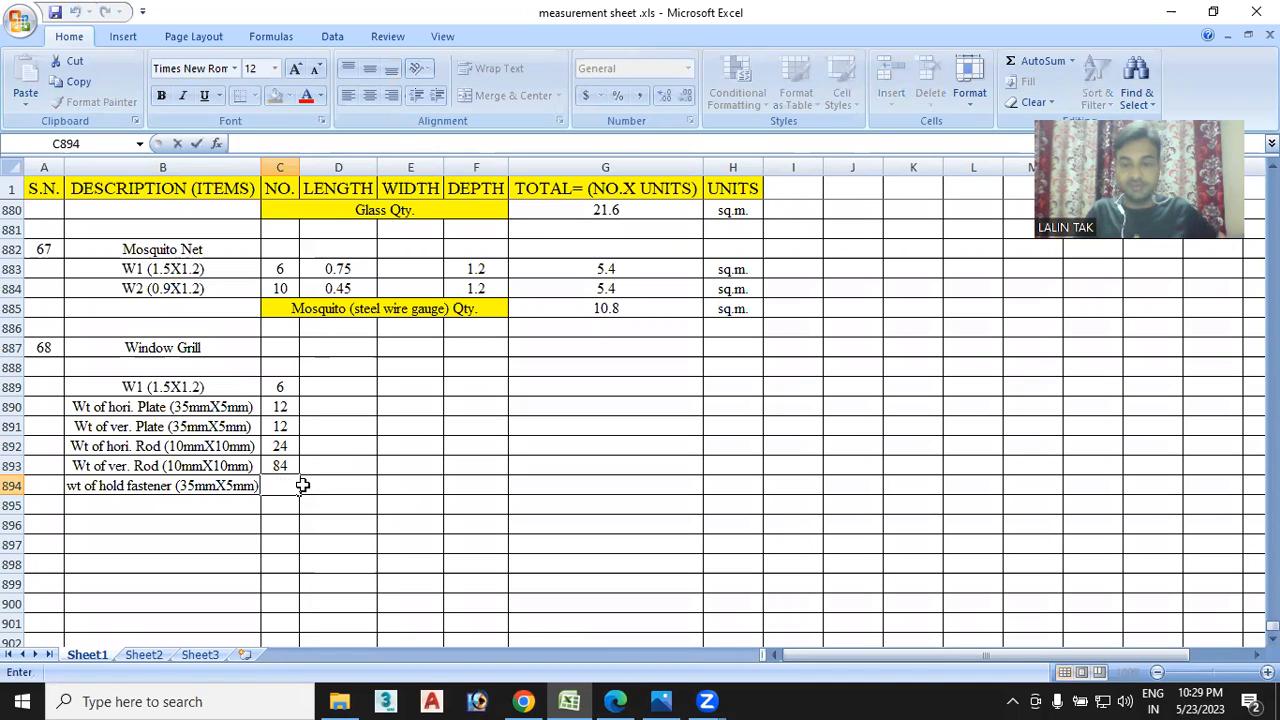
text(=4)
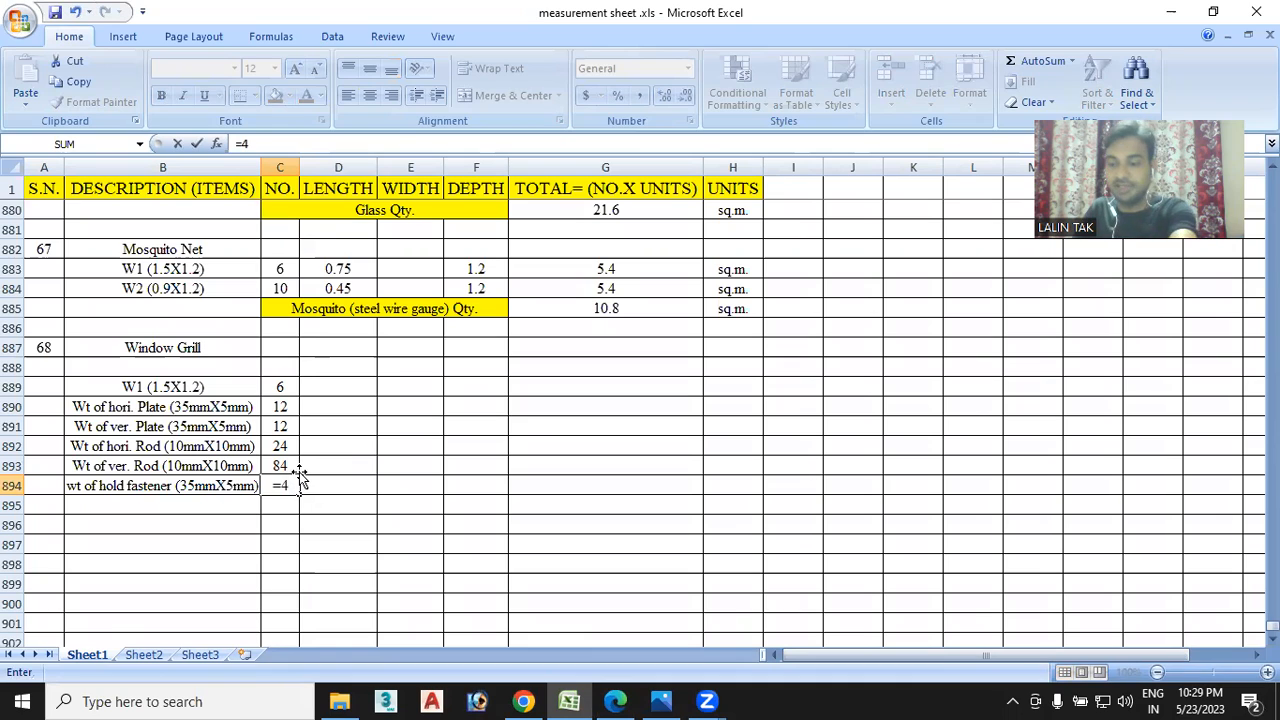
text(*2)
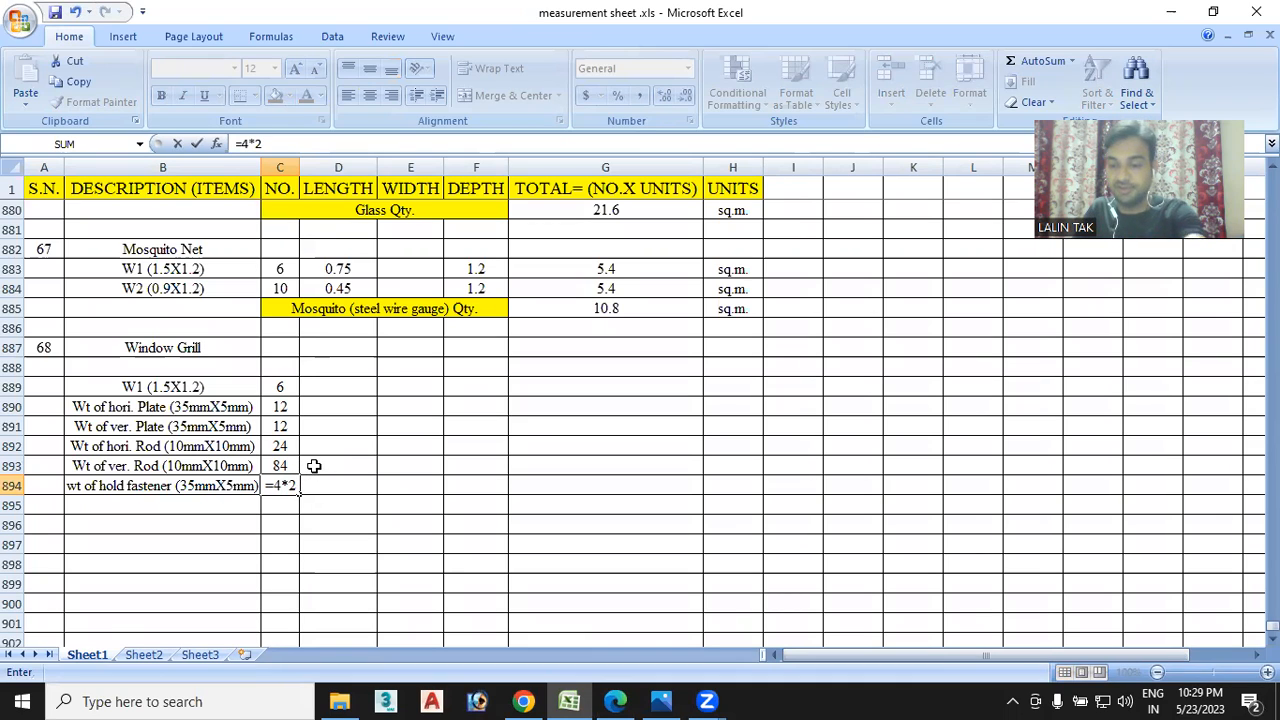
text(*)
click(284, 388)
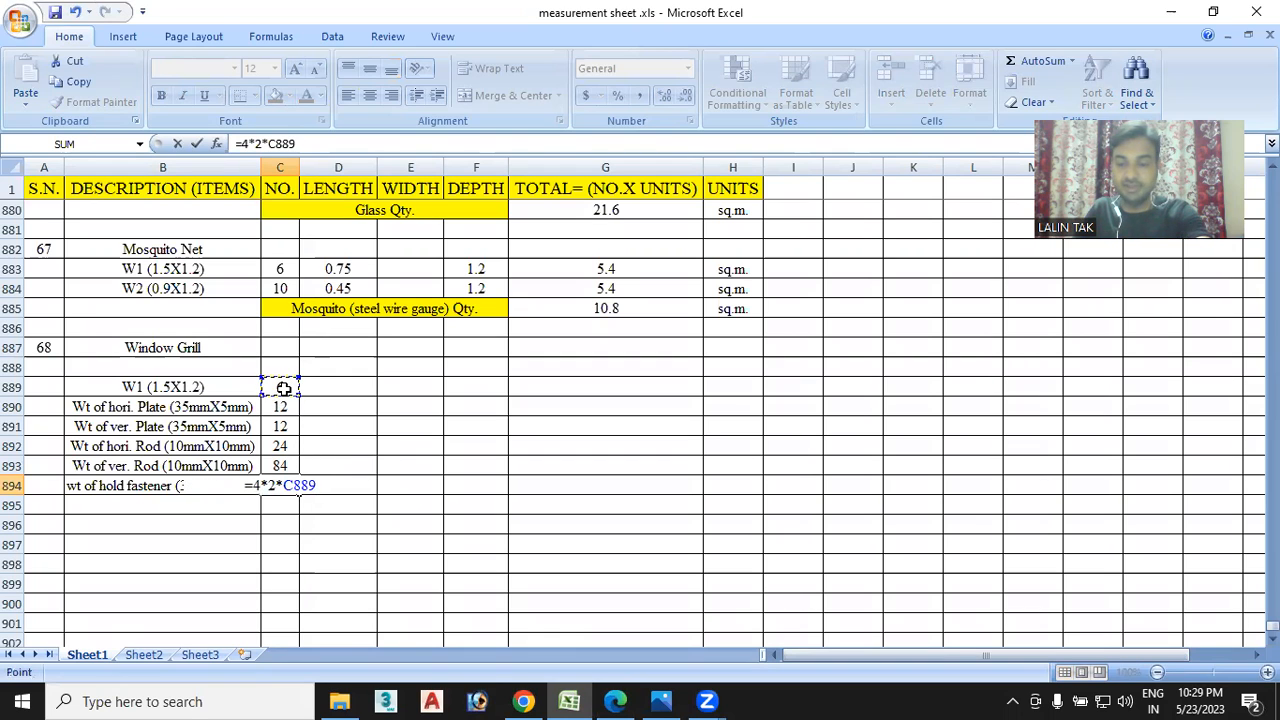
key(Return)
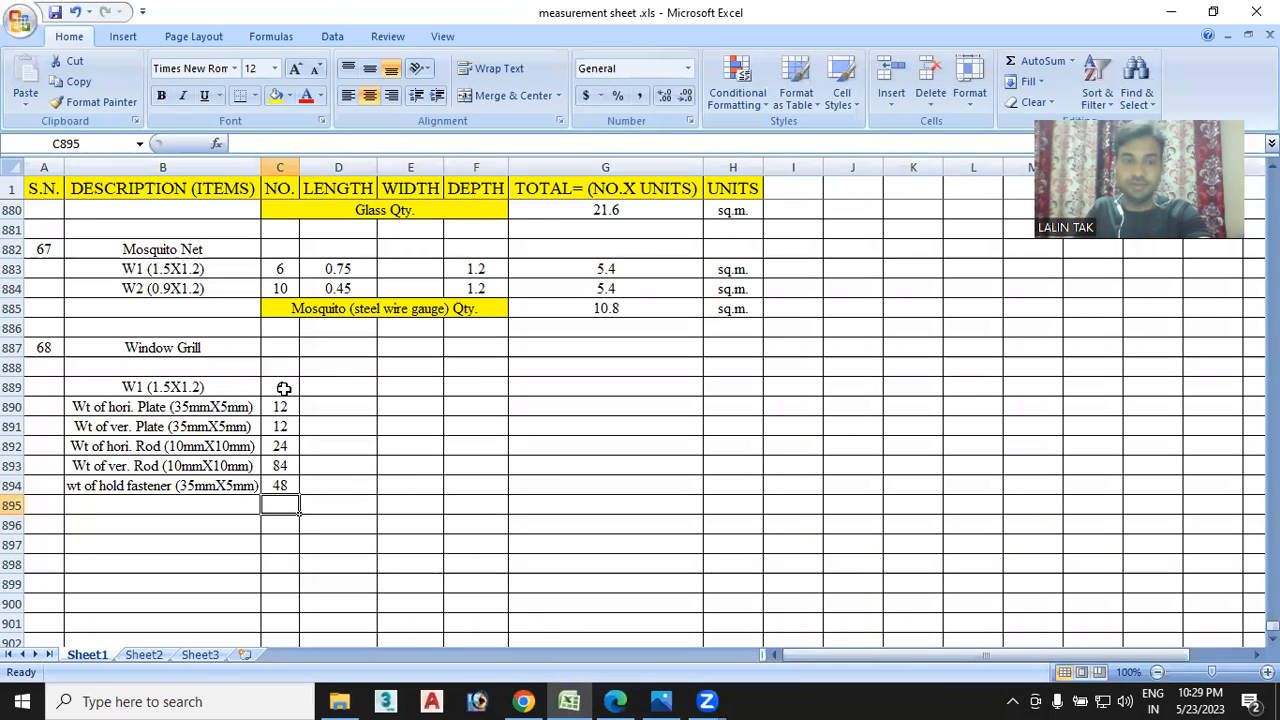
Enter plate lengths of 1.5 for horizontal in D890 and 1.2 for vertical in D891, checking the Edge PDF sketch
click(335, 389)
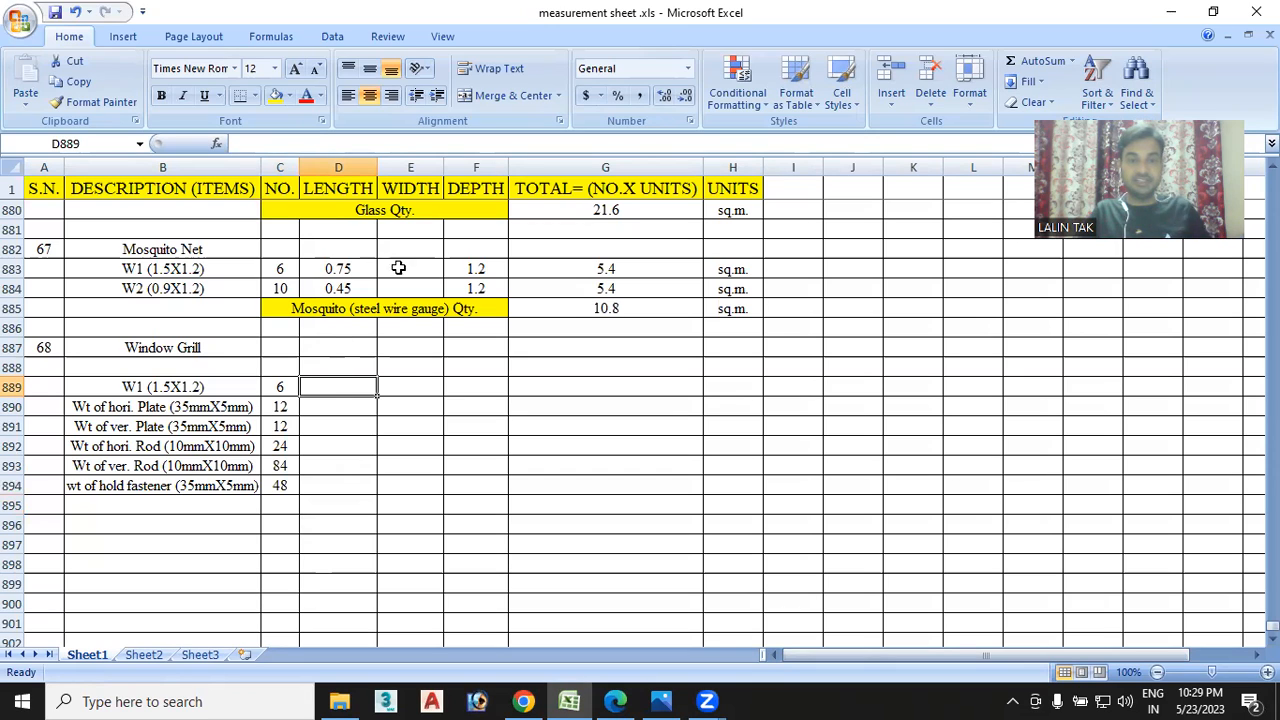
double_click(329, 406)
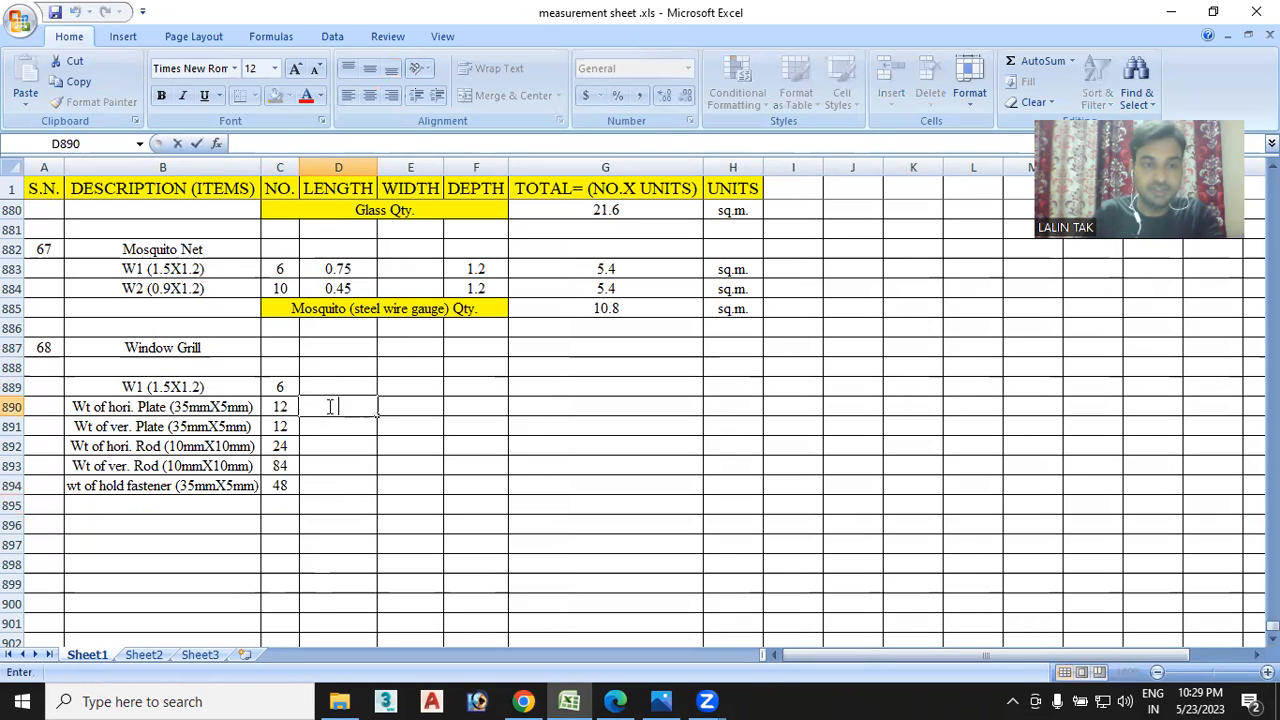
text(1.5)
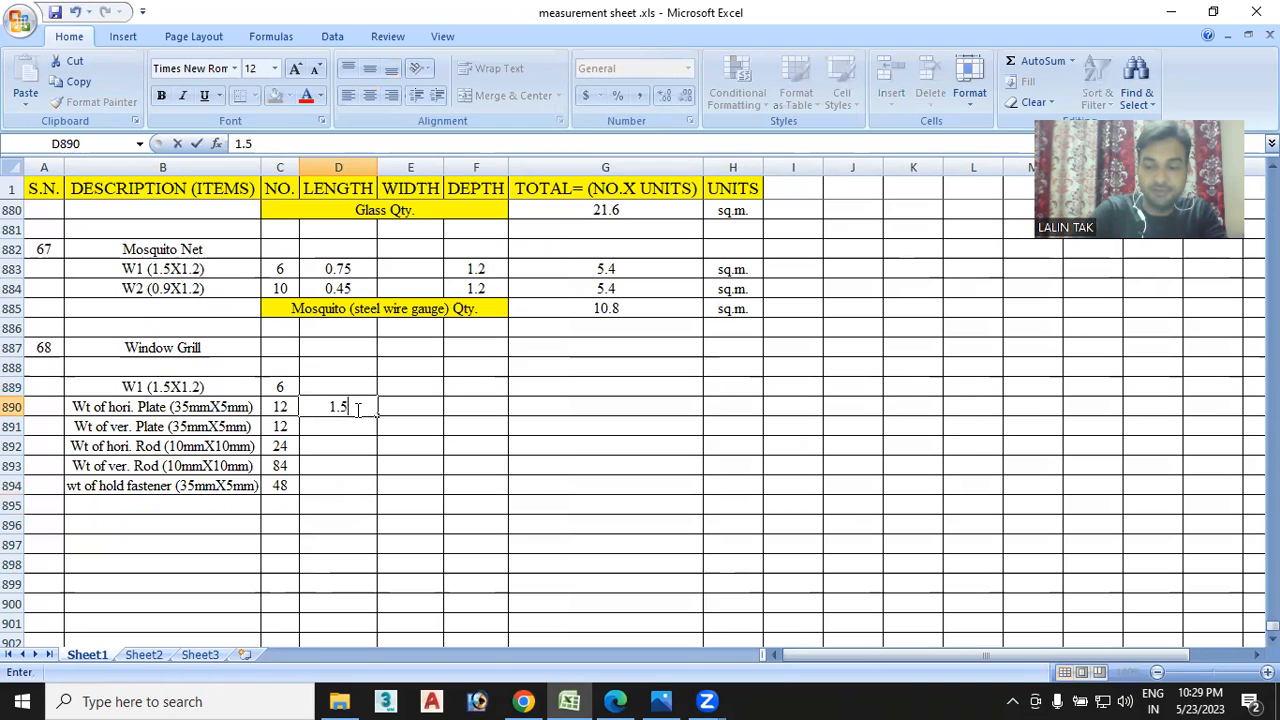
key(Return)
text(1.5)
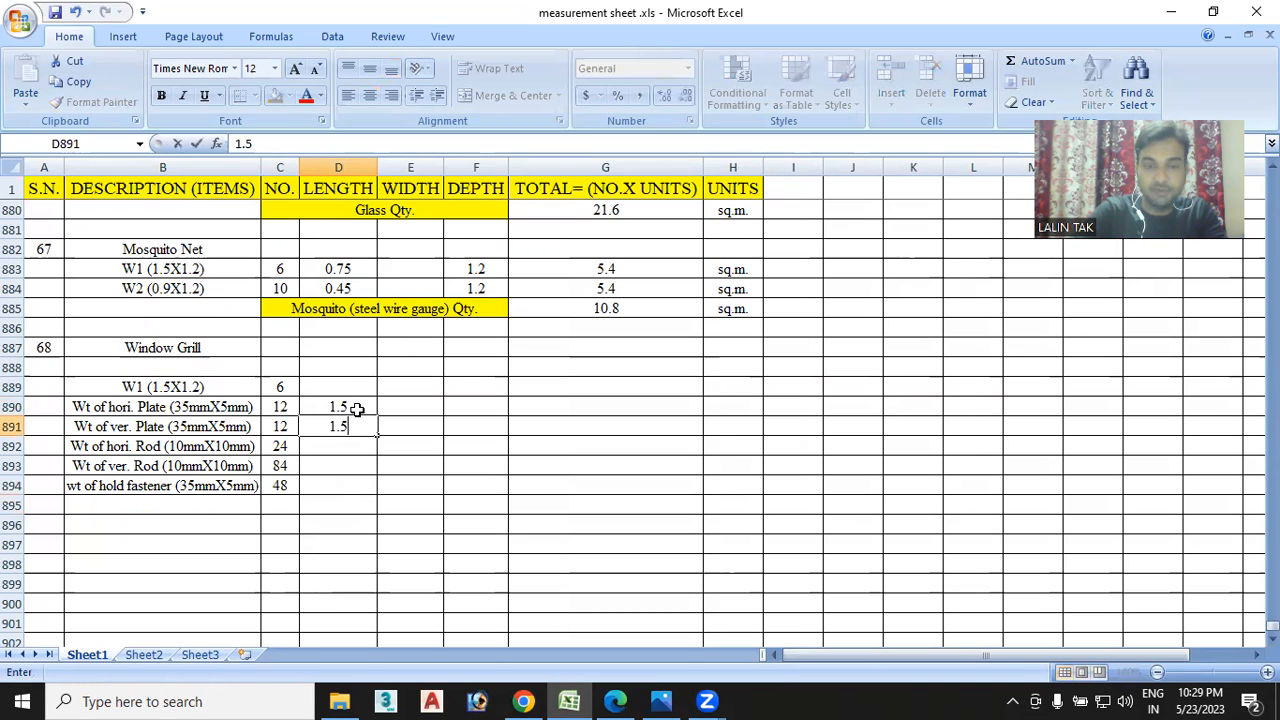
click(615, 701)
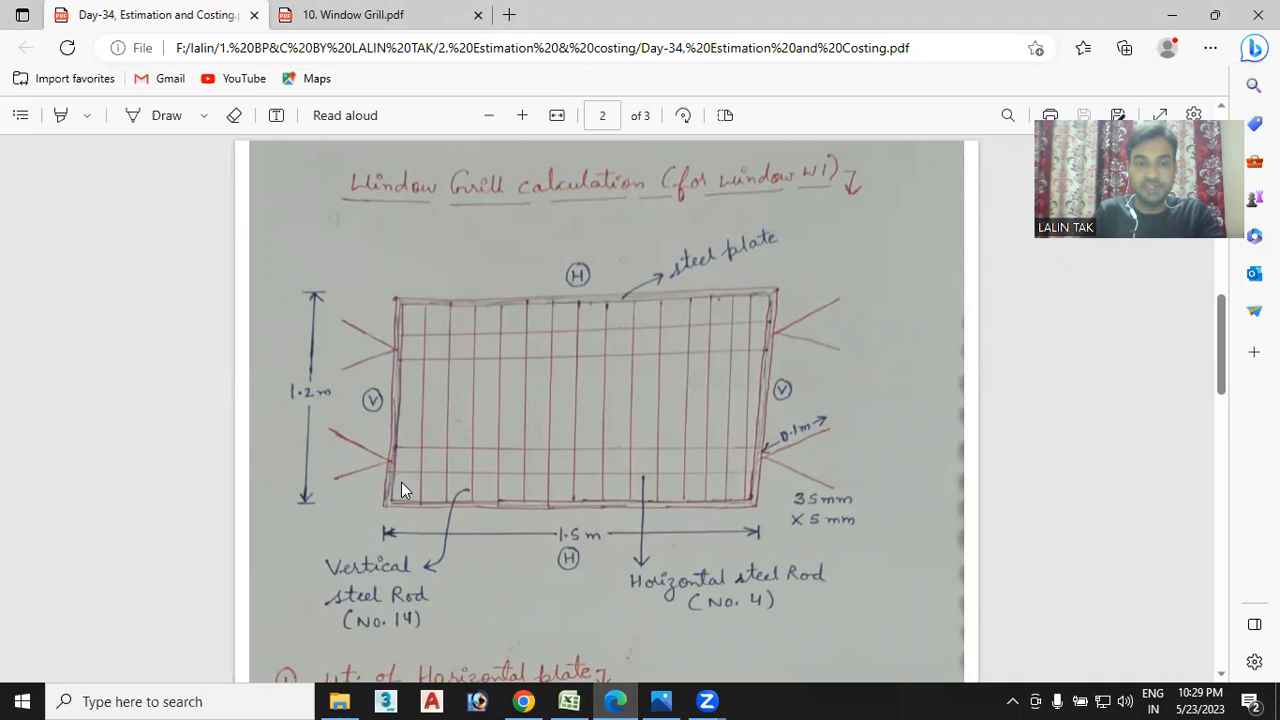
click(569, 701)
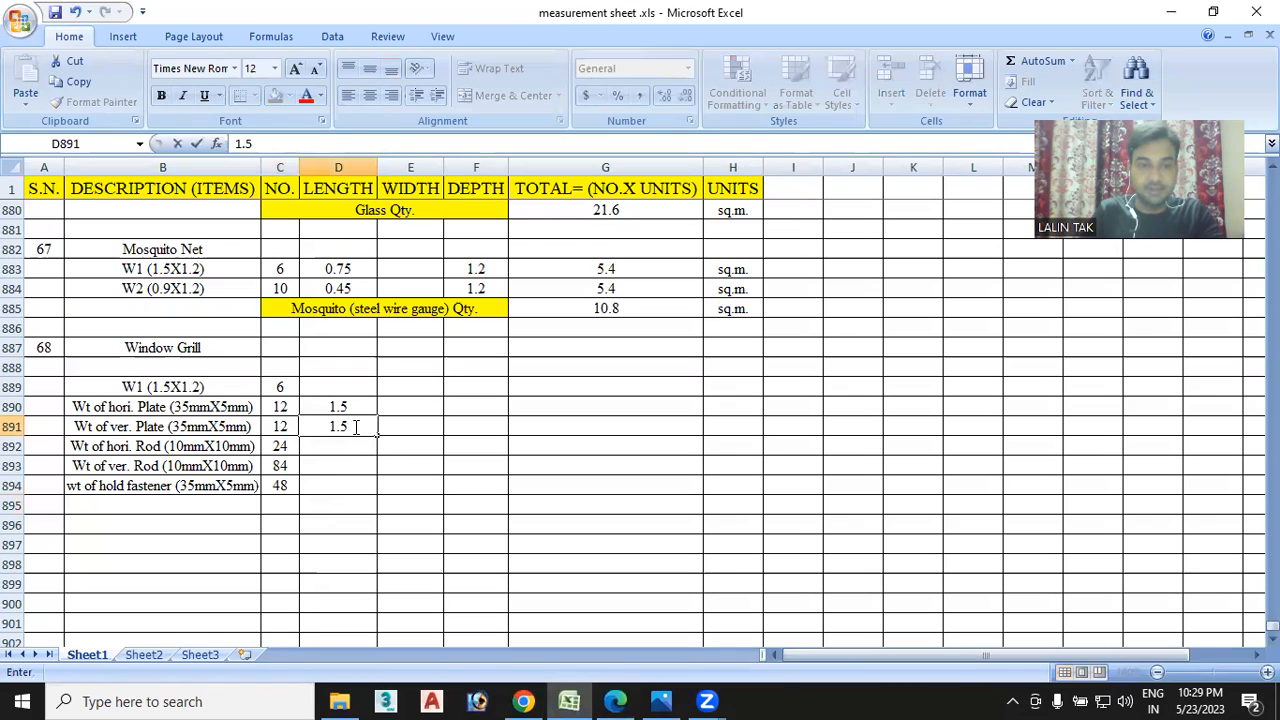
key(BackSpace)
text(2)
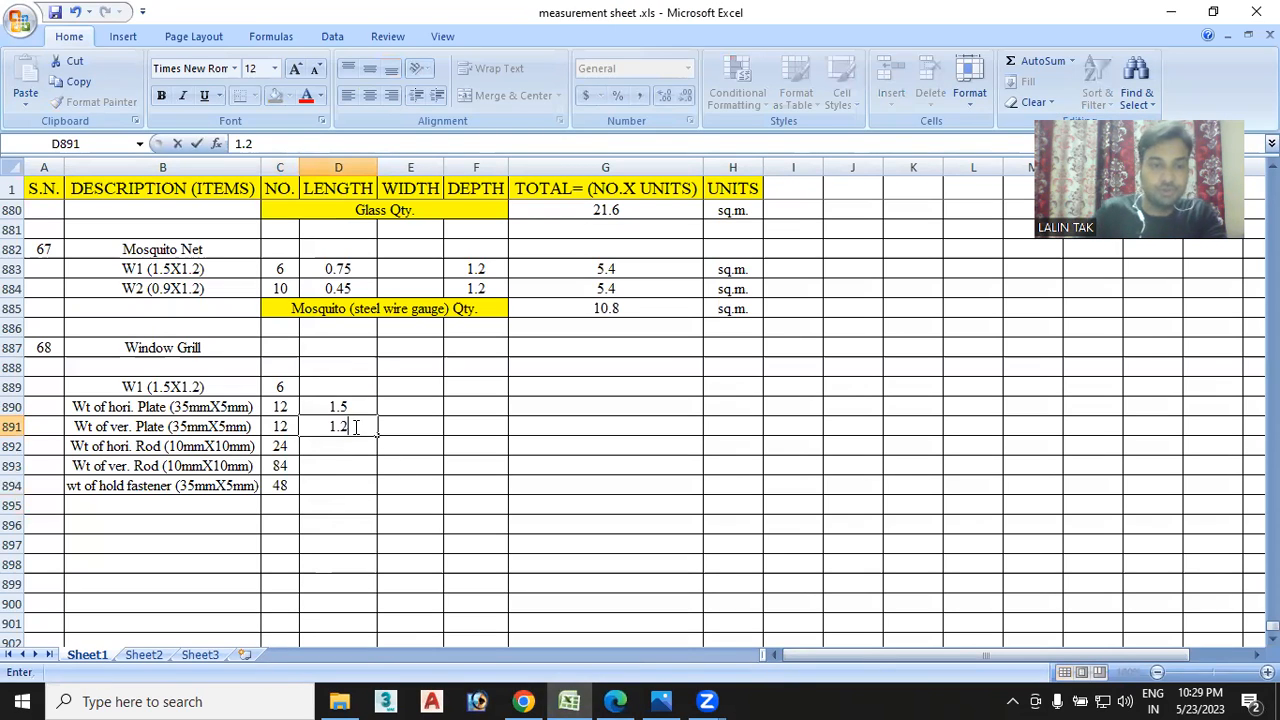
Enter rod lengths of 1.5 for horizontal in D892 and 1.2 for vertical in D893, checking the Edge PDF sketch
click(335, 449)
double_click(336, 448)
text(1.5)
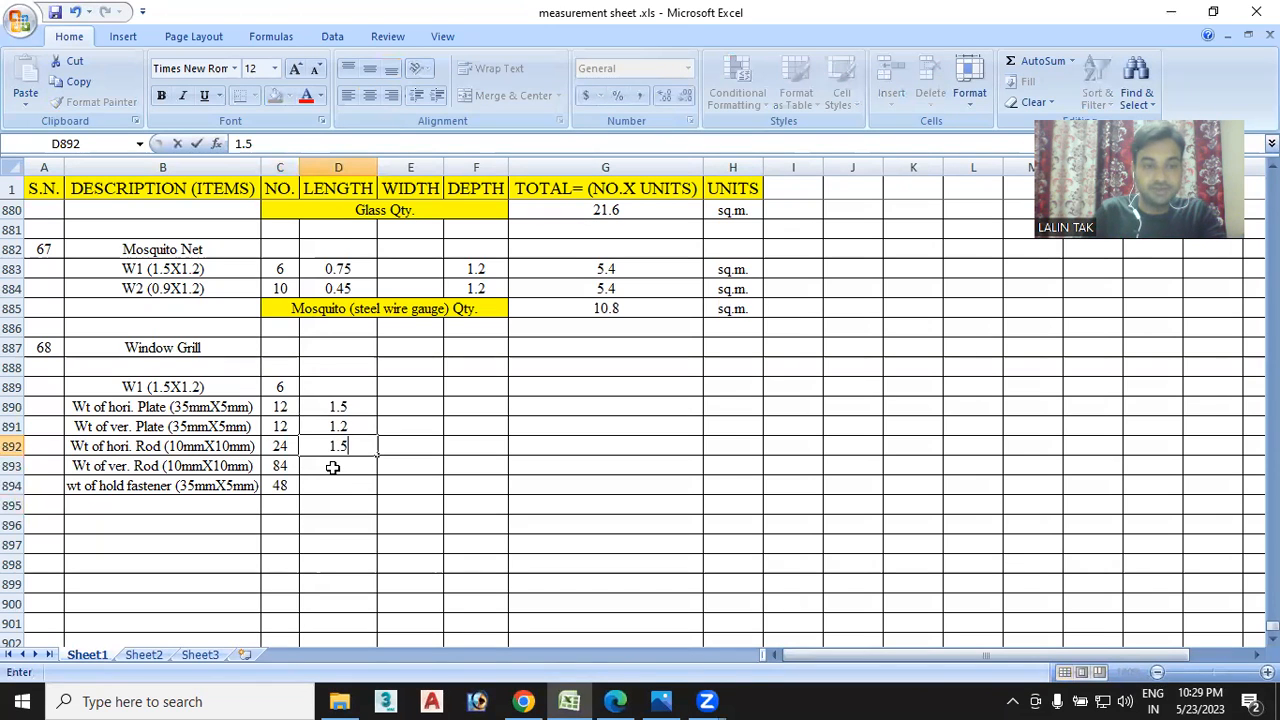
click(615, 701)
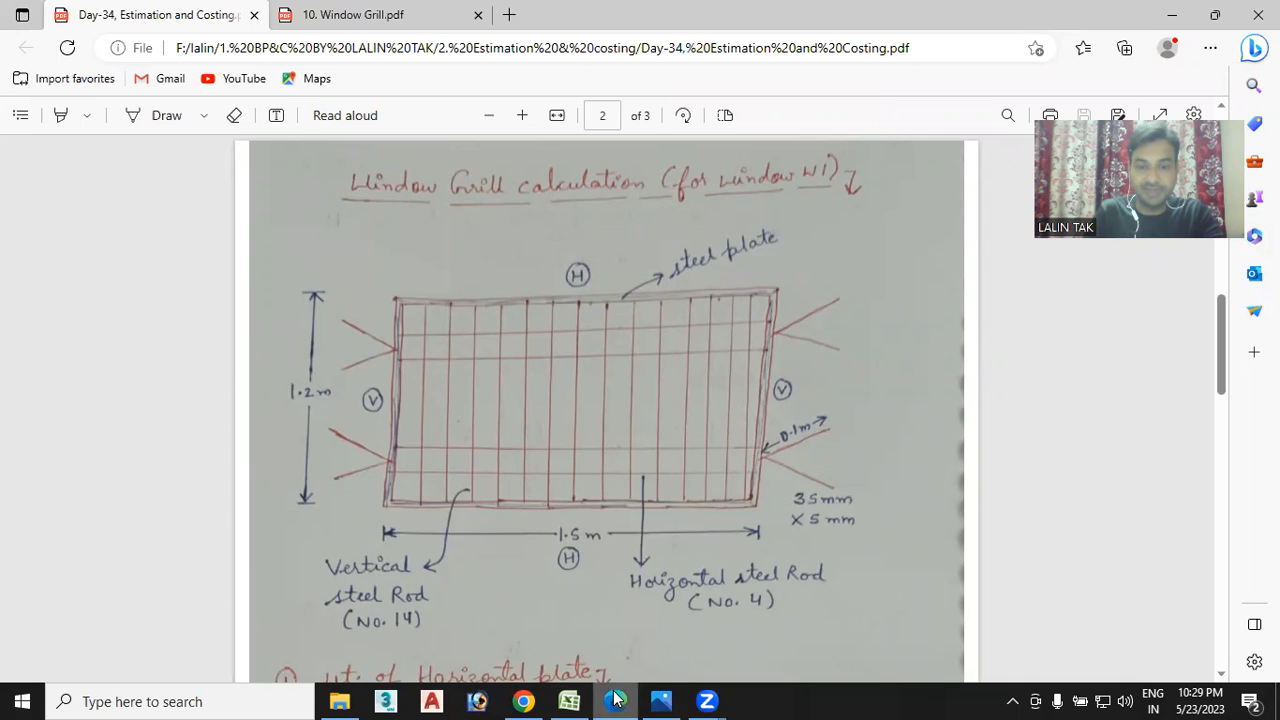
click(569, 701)
double_click(347, 466)
text(1.2)
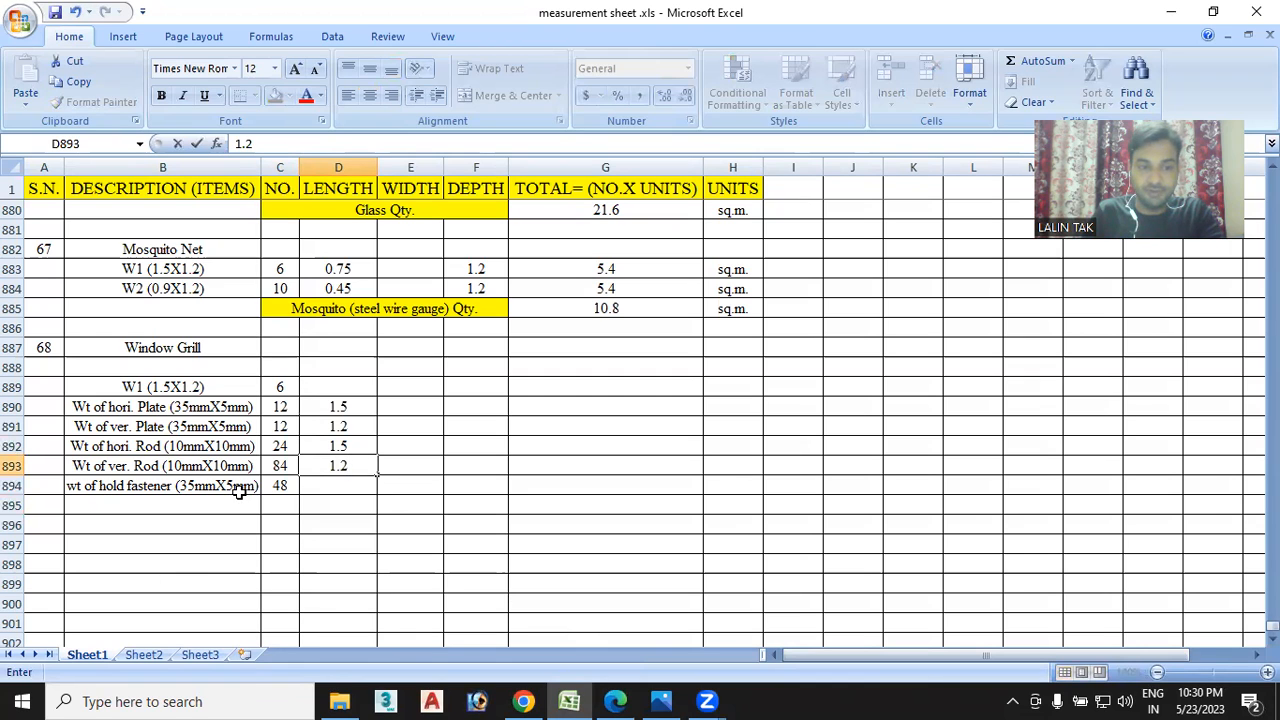
Check the hold fastener's length in the Edge PDF sketch and enter 0.1 in D894
click(632, 701)
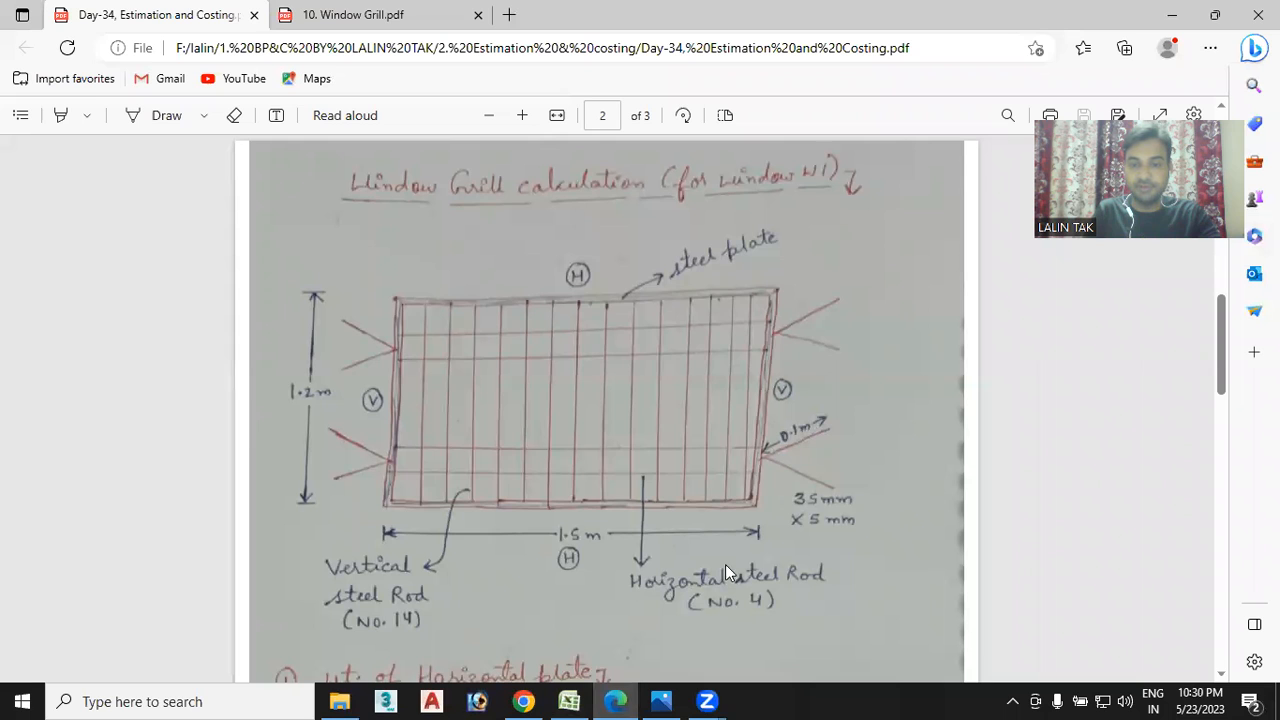
click(569, 701)
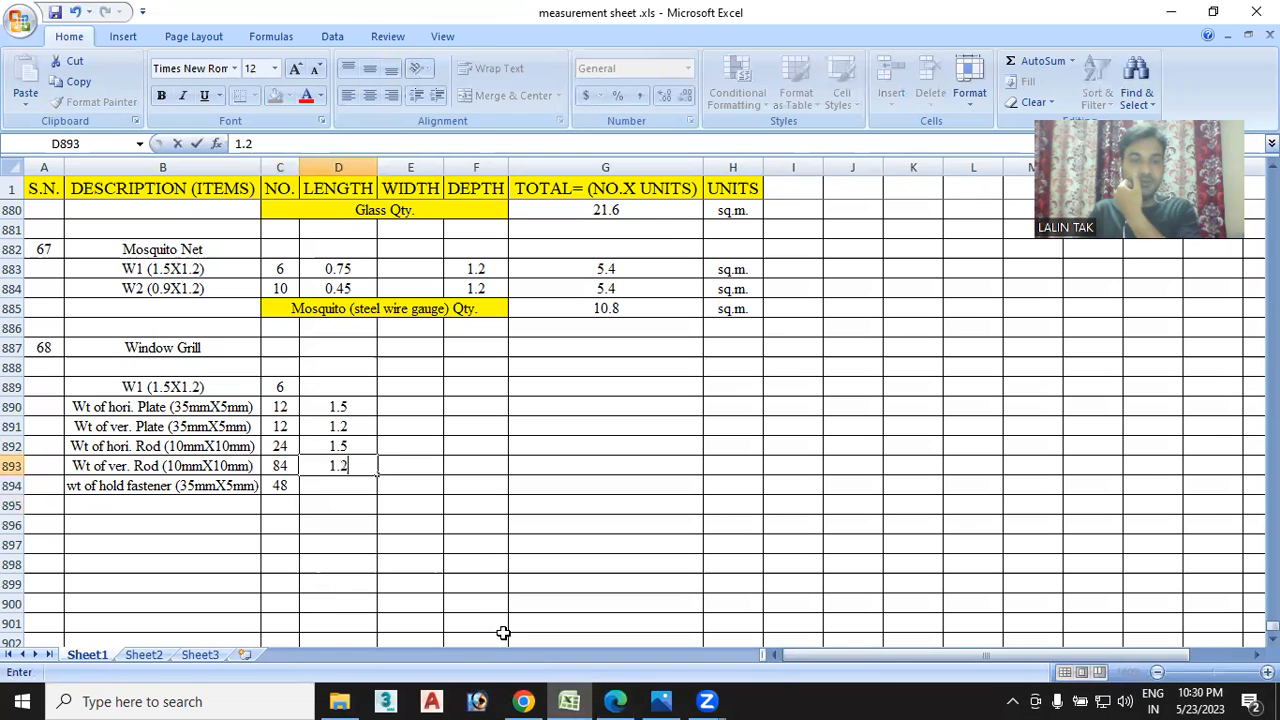
click(346, 485)
double_click(352, 484)
text(0.1)
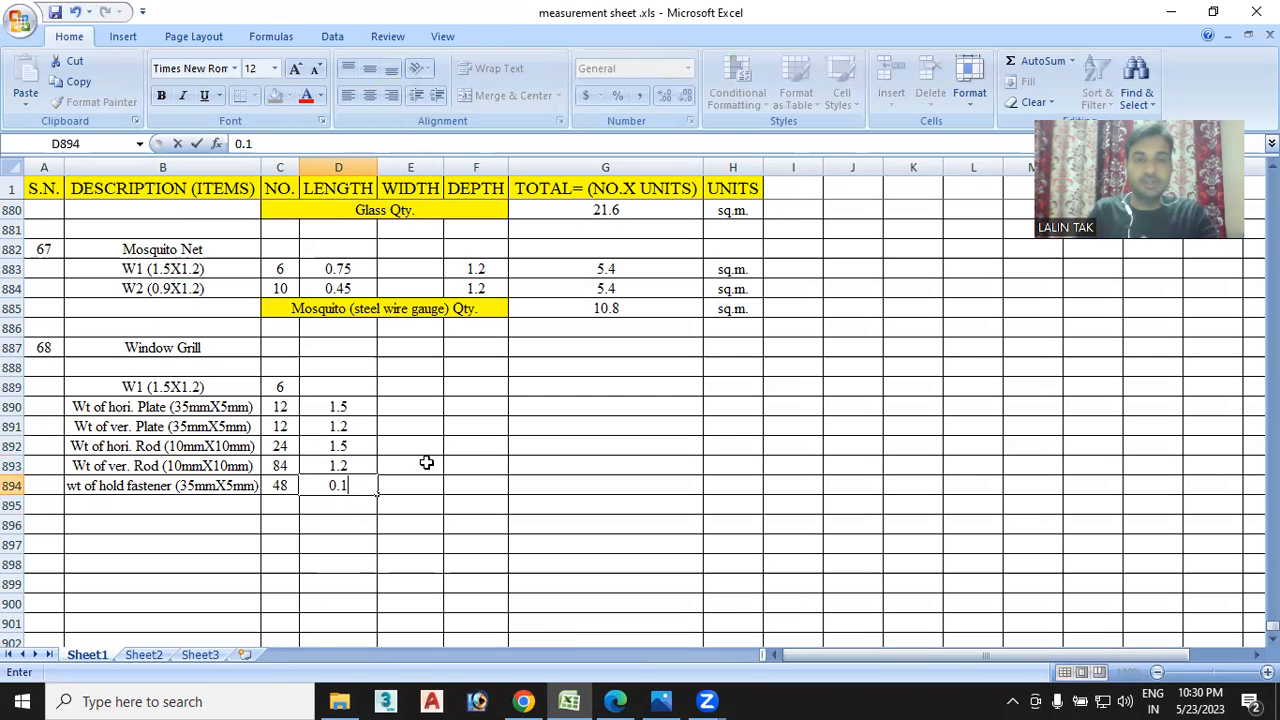
Enter the horizontal plate's width of 0.035 in E890 and its depth of 0.005 in F890
click(398, 402)
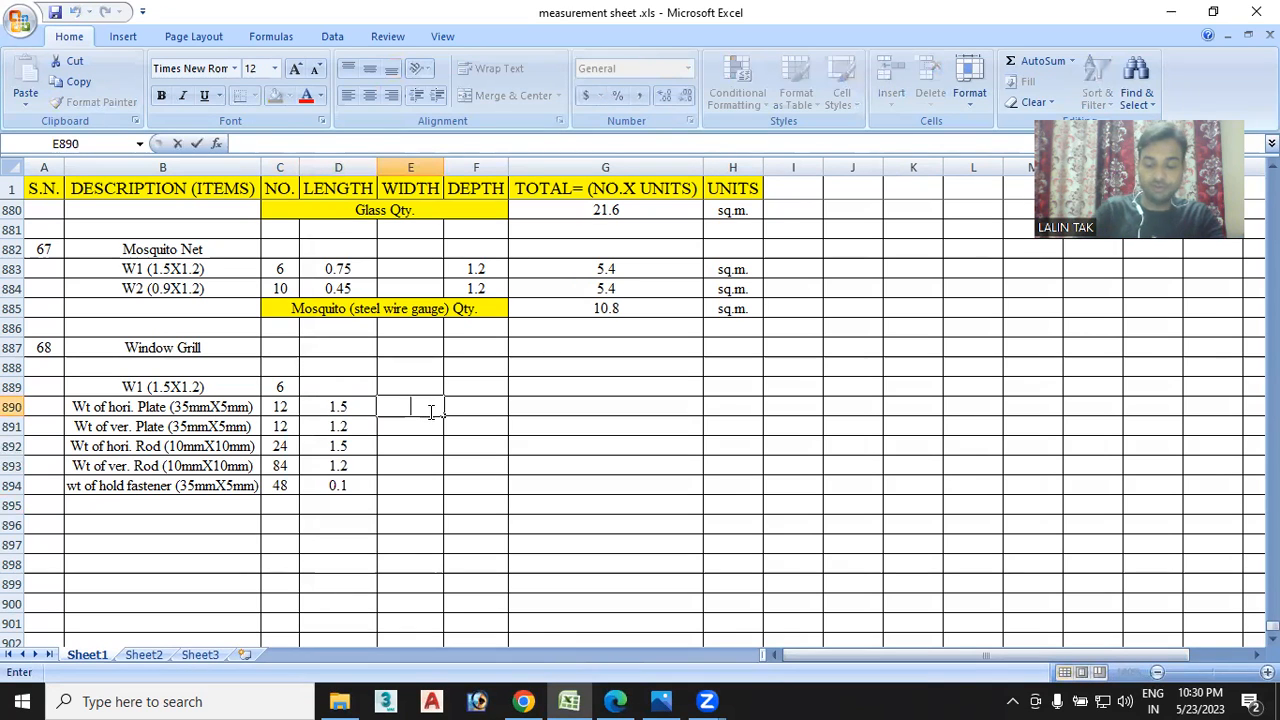
text(0.035)
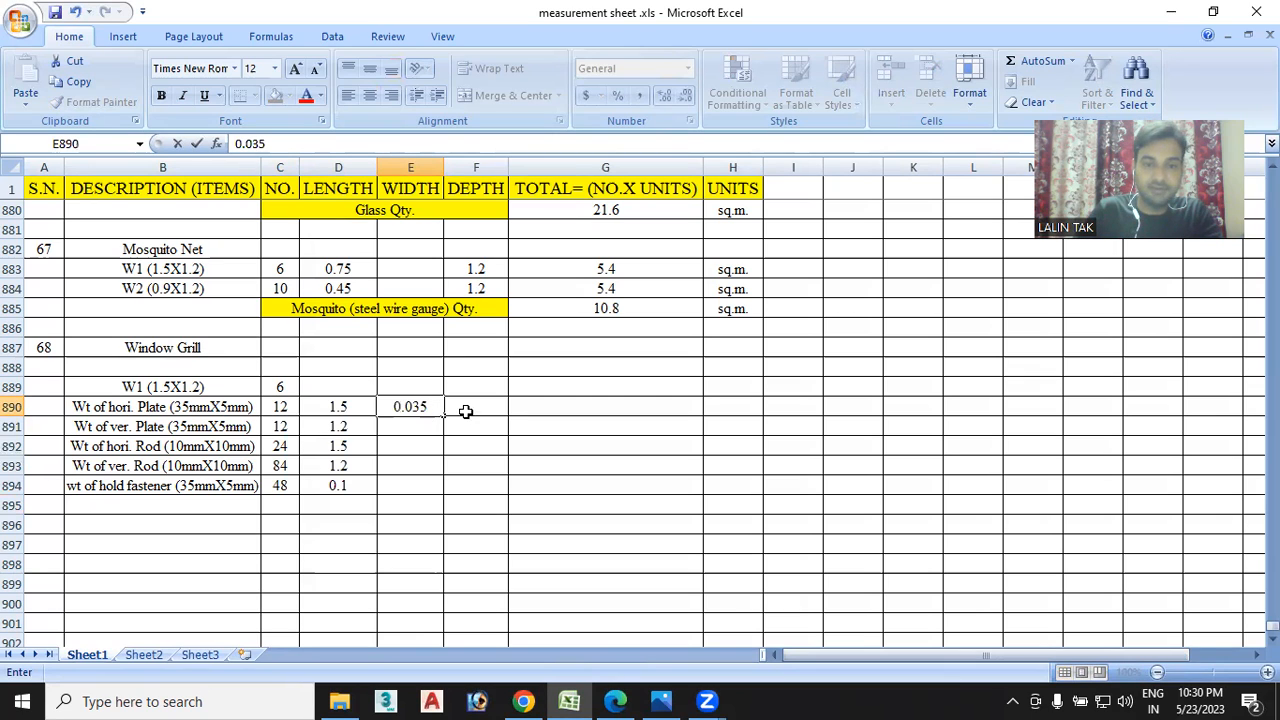
click(464, 409)
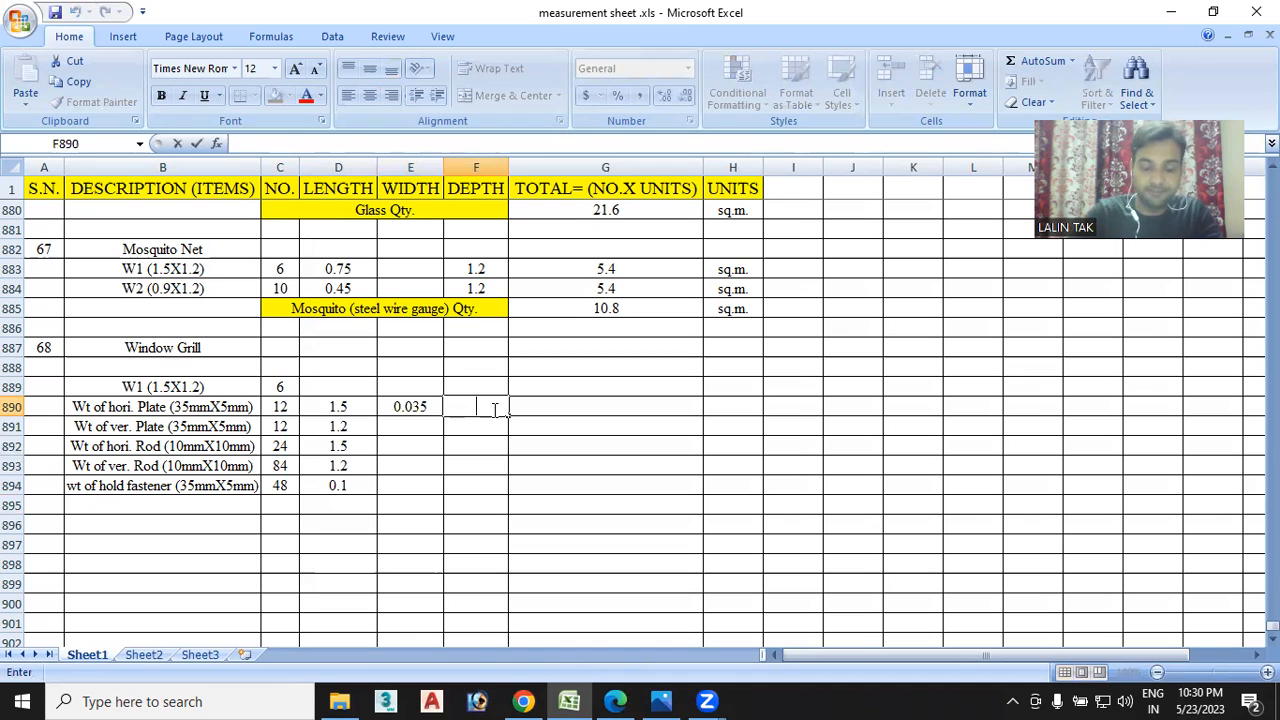
text(0.005)
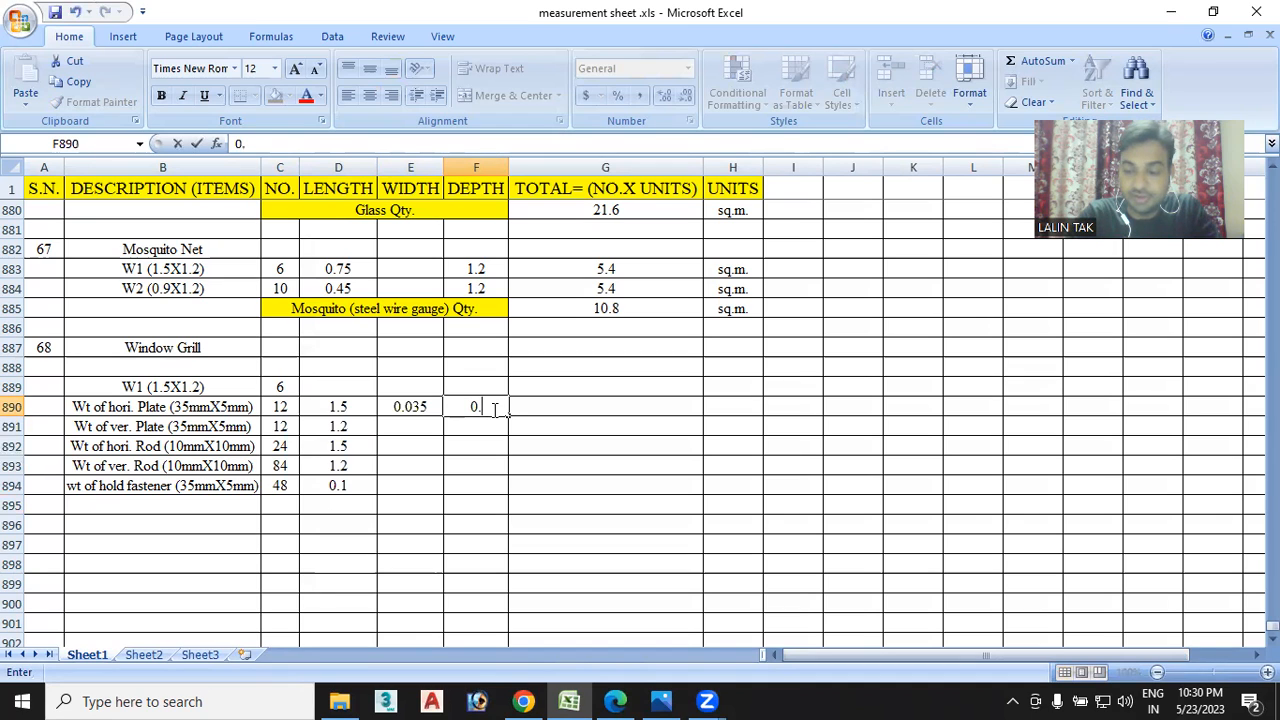
Enter the vertical plate's width of 0.035 in E891 and its depth of 0.005 in F891
double_click(432, 428)
text(0.035)
click(477, 427)
double_click(477, 427)
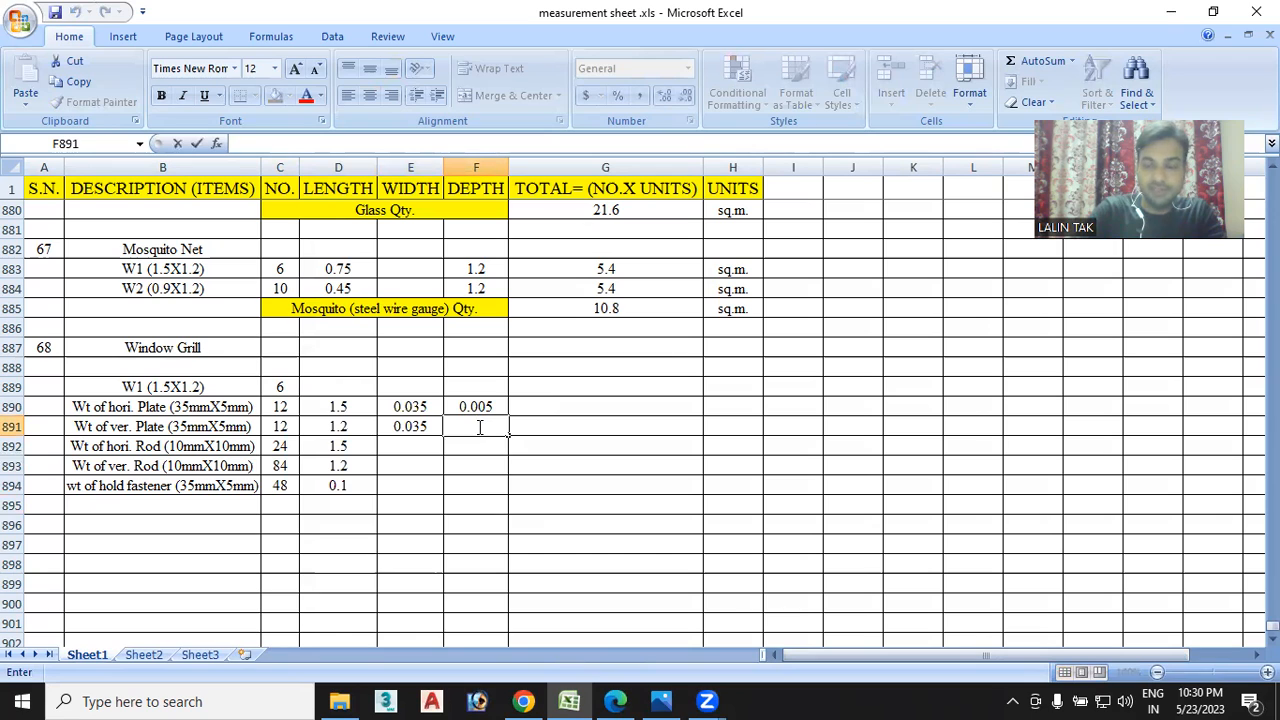
text(0.005)
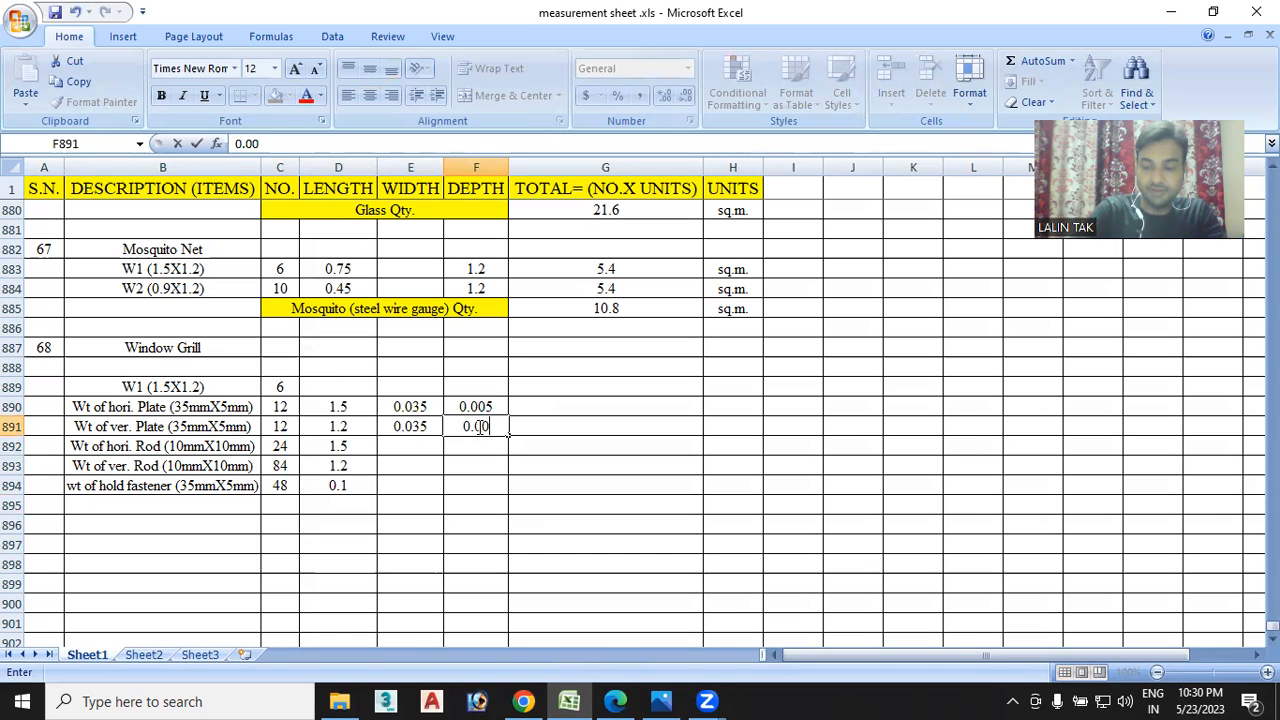
Enter the horizontal rod's width of 0.01 in E892 and its depth of 0.01 in F892
click(412, 445)
double_click(414, 446)
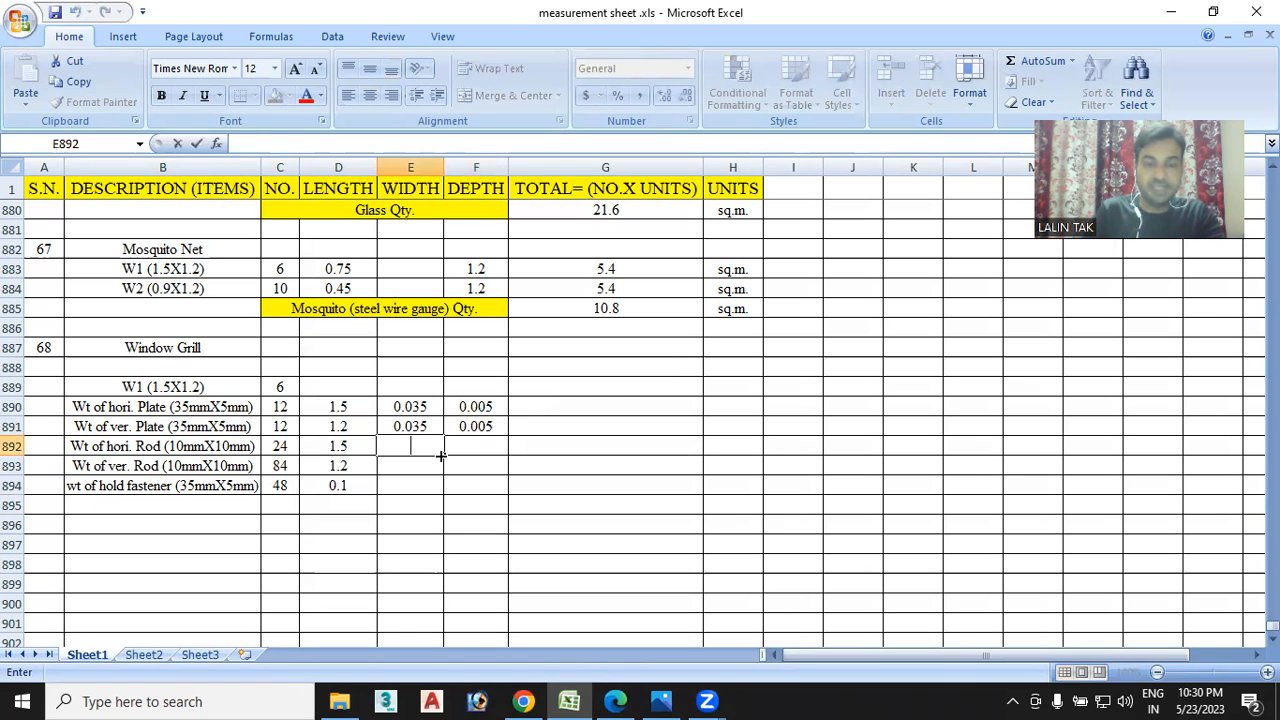
text(0.0)
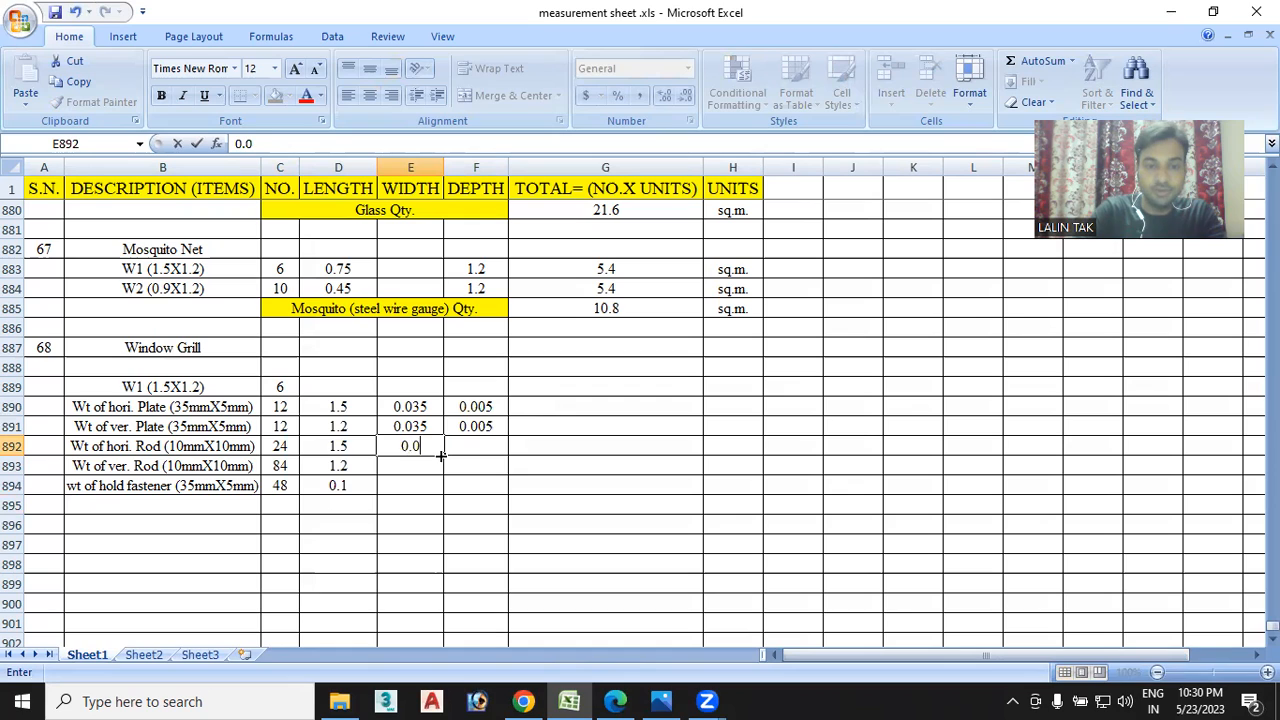
text(1)
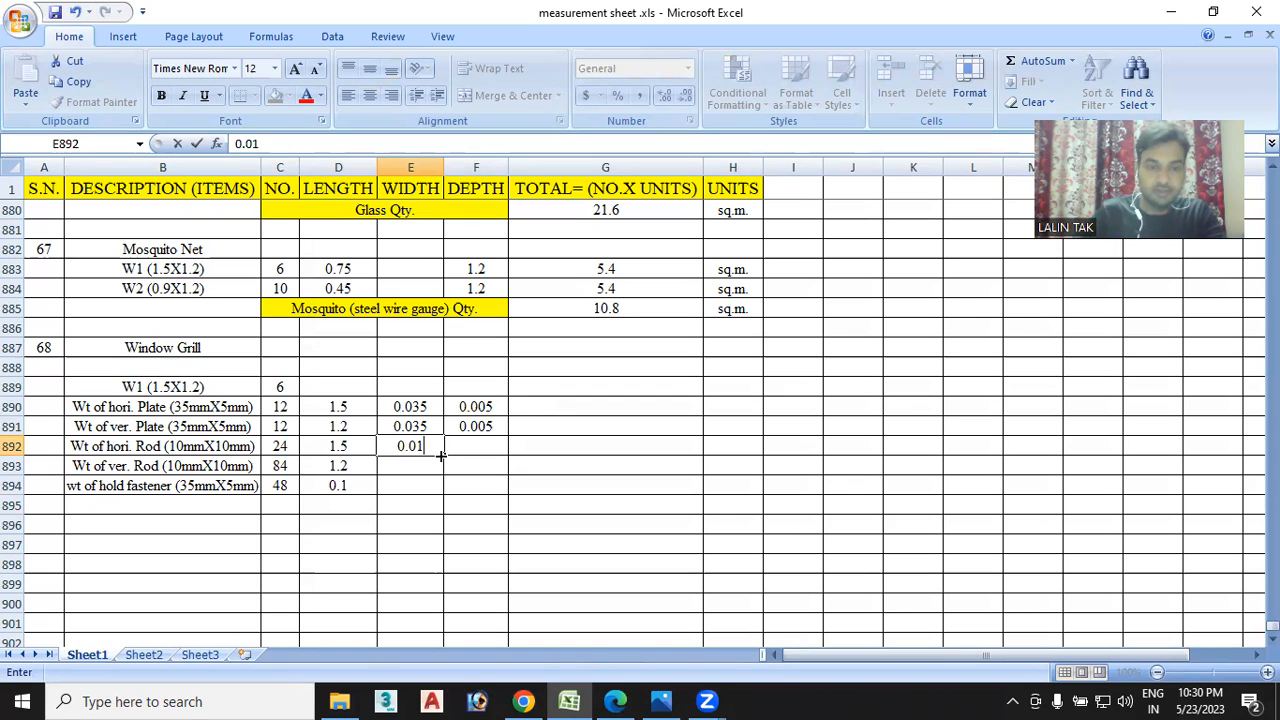
double_click(467, 450)
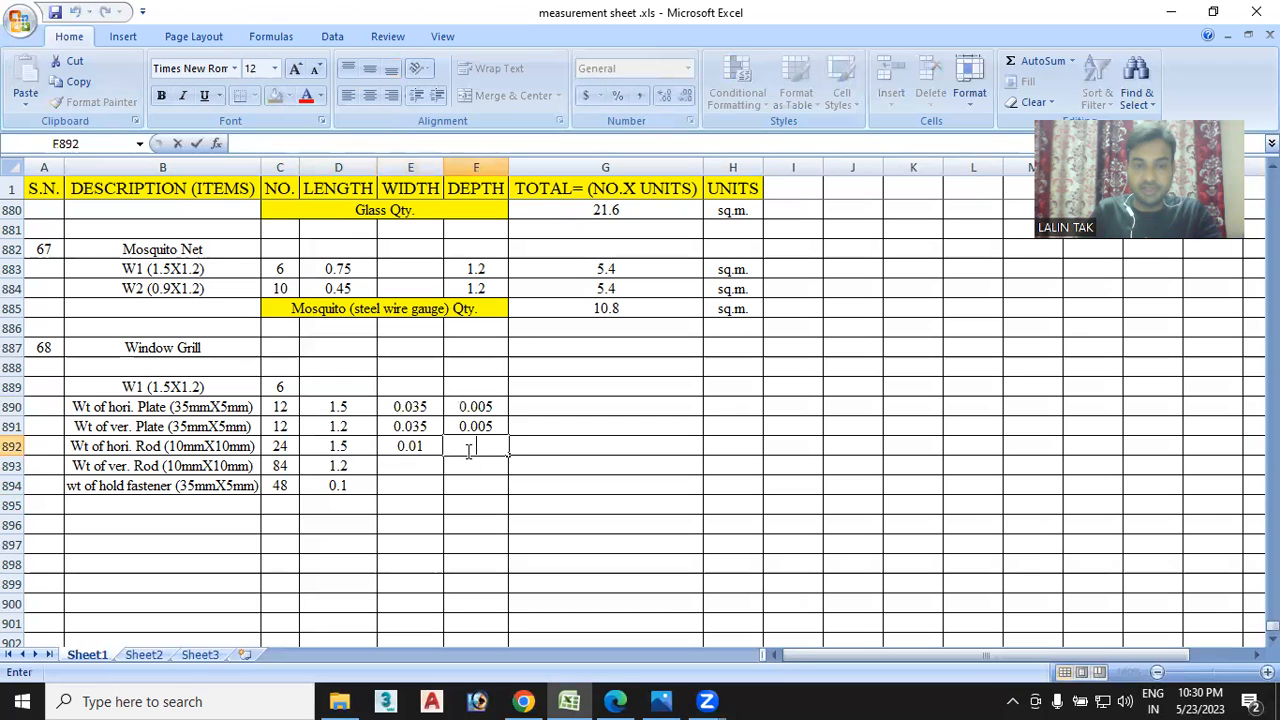
text(0.01)
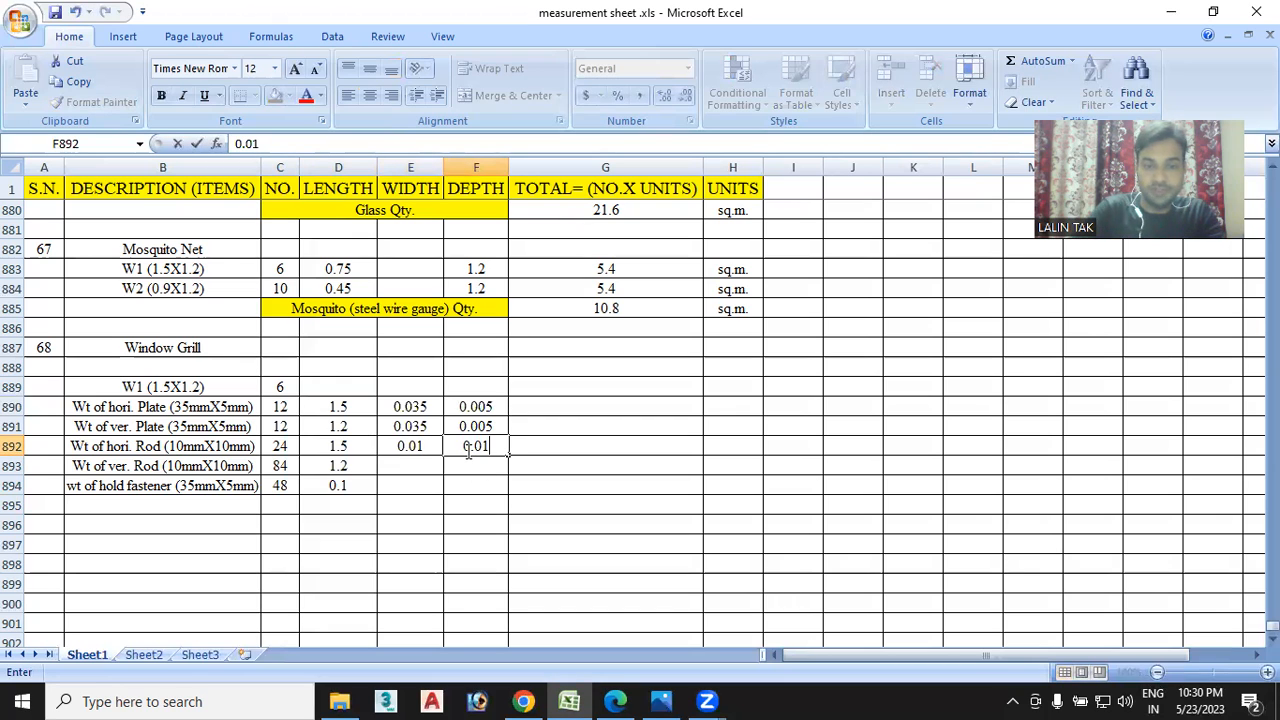
Enter the vertical rod's width of 0.01 in E893 and its depth of 0.01 in F893
double_click(419, 466)
text(0.01)
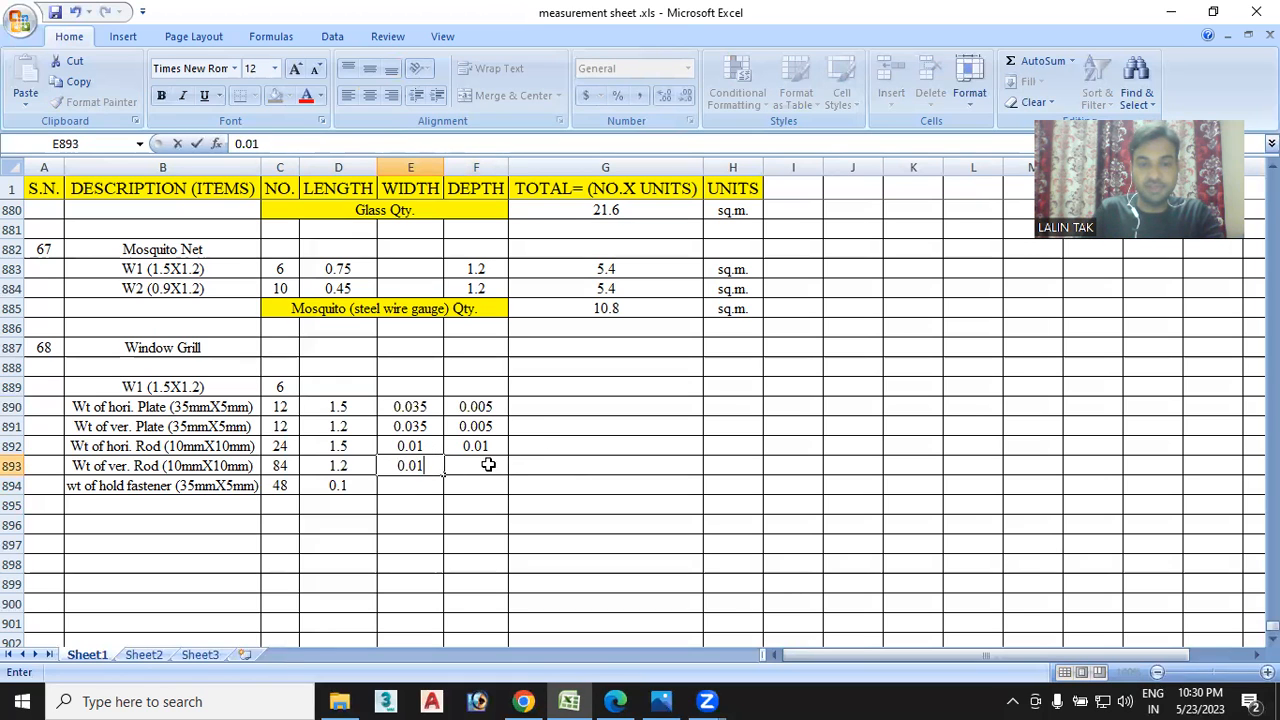
double_click(488, 465)
text(0.0)
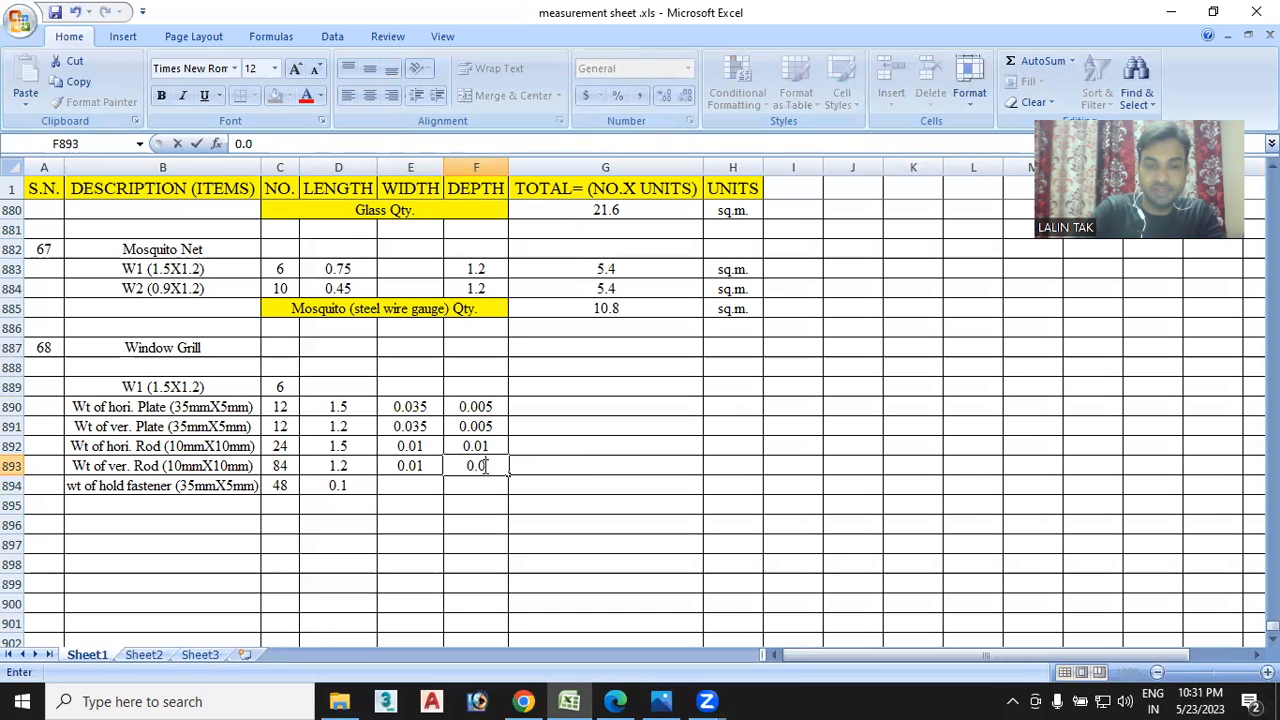
text(1)
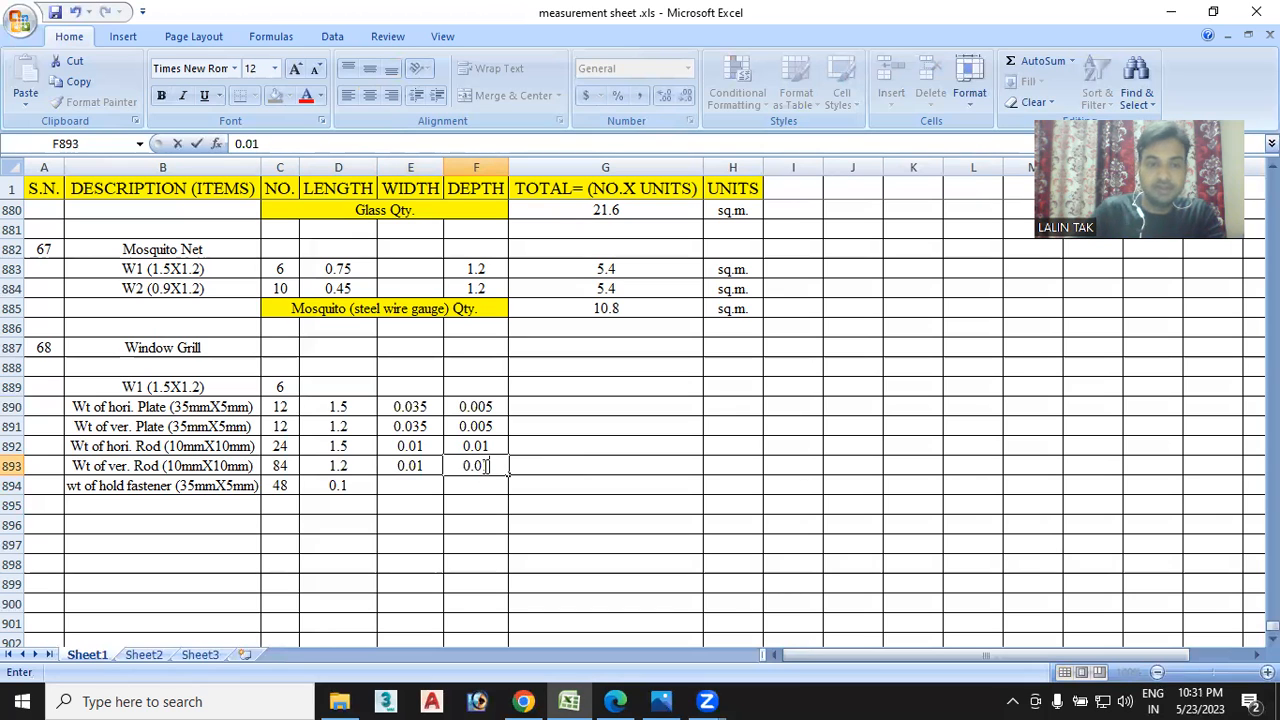
Enter the hold fastener's width of 0.035 in E894 and its depth of 0.005 in F894
click(416, 485)
double_click(417, 485)
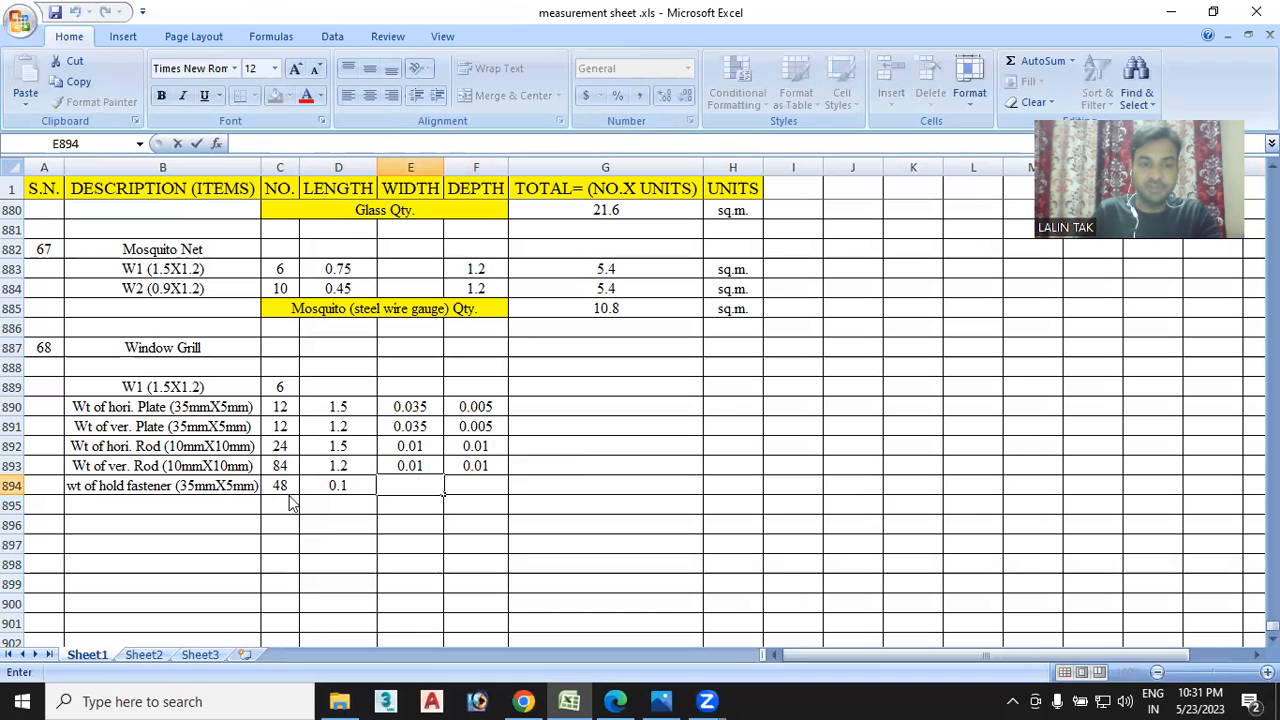
text(0.035)
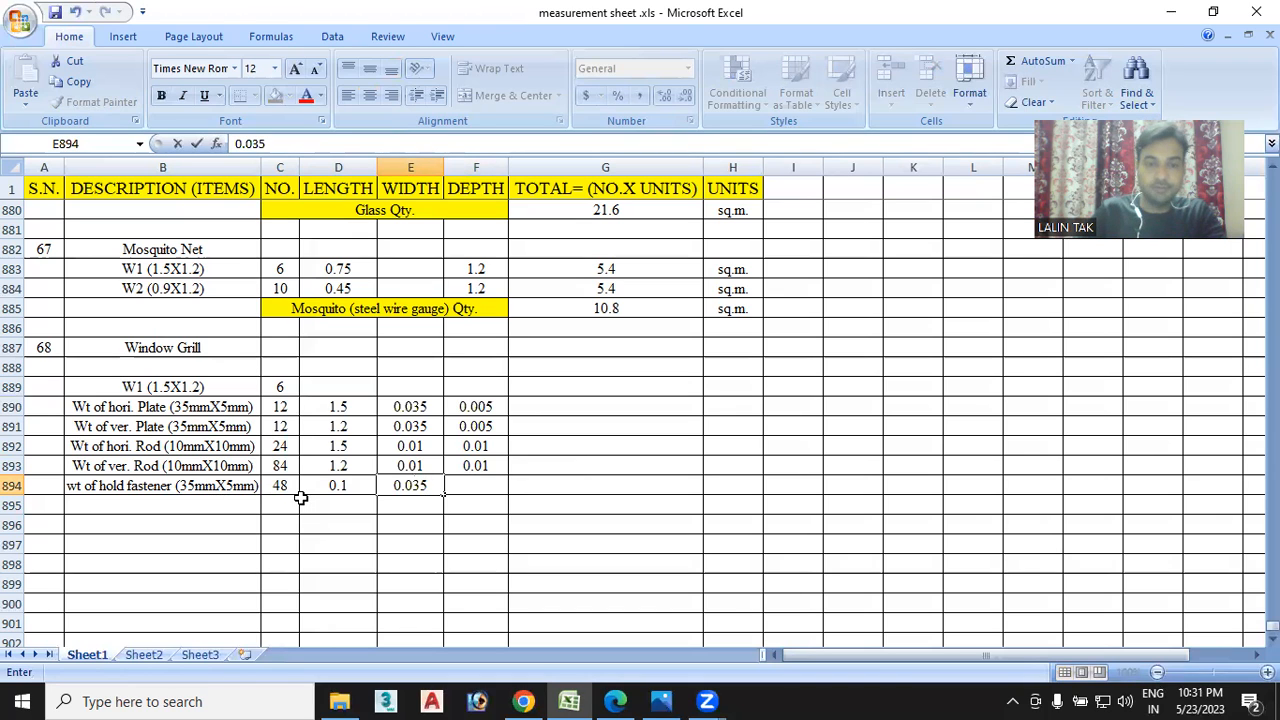
click(472, 487)
double_click(474, 486)
text(.0005)
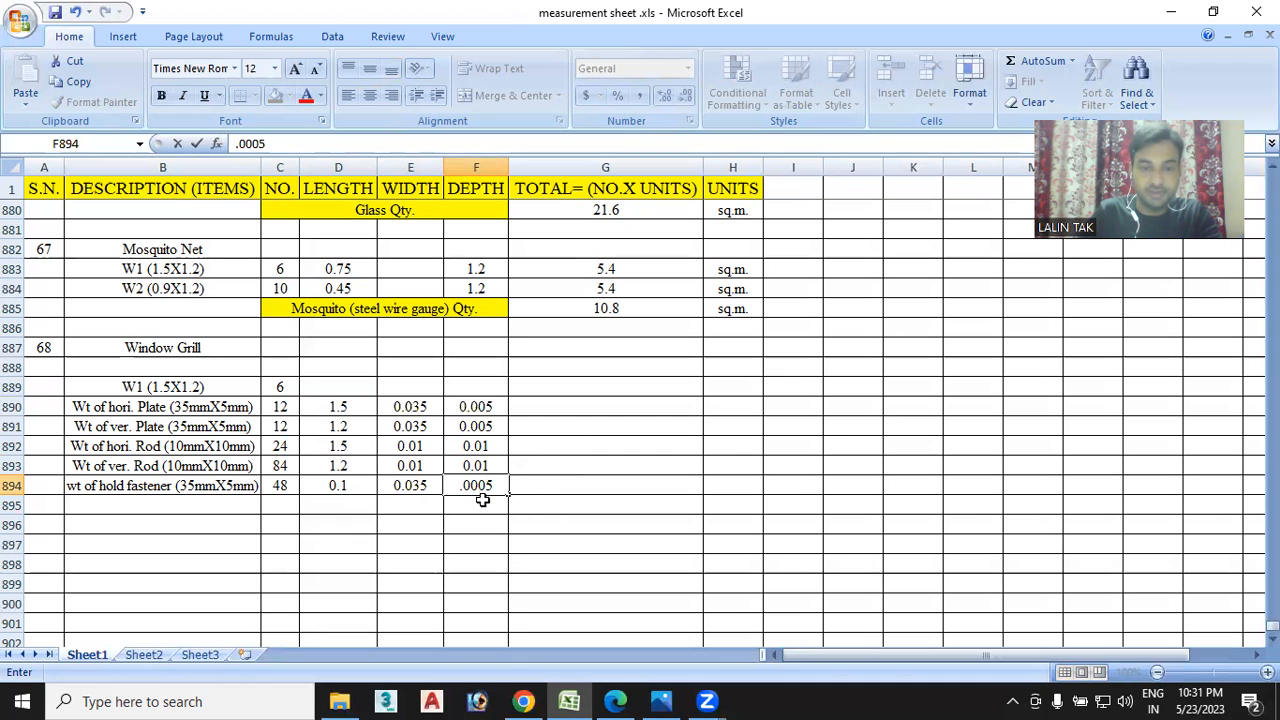
click(474, 486)
key(BackSpace)
key(Return)
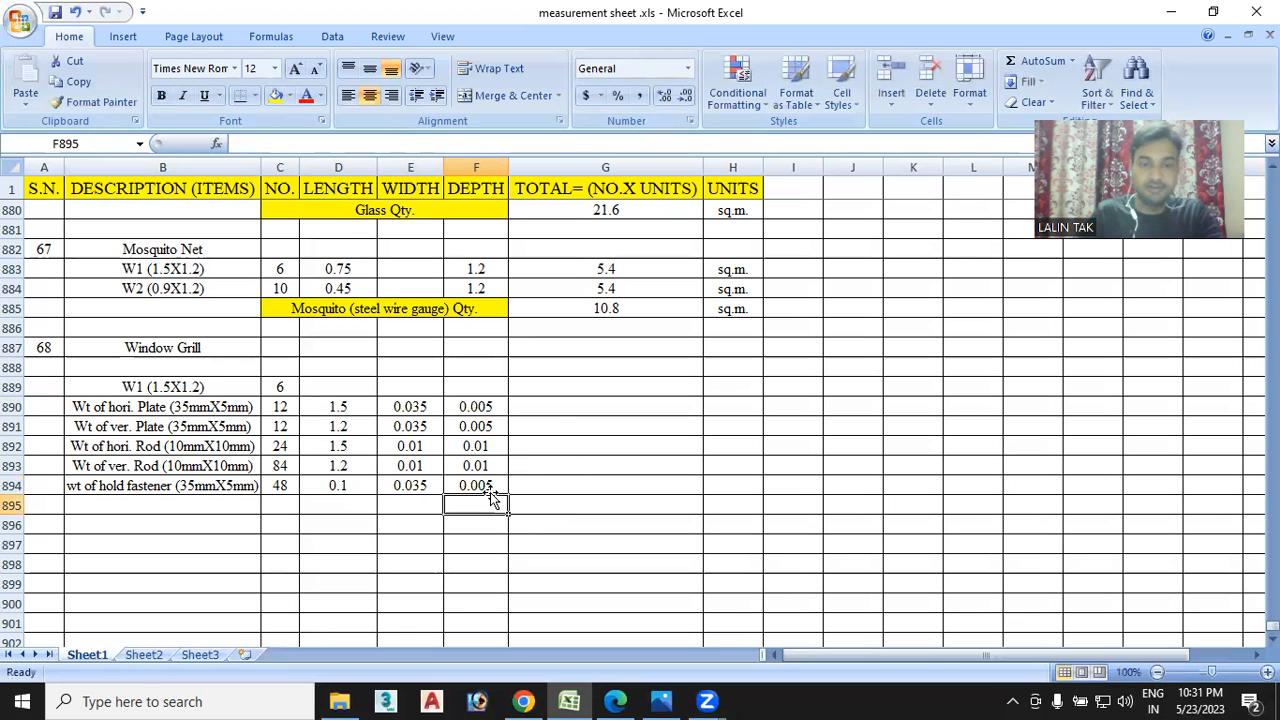
Begin the horizontal plate's weight formula in G890 as the product =C890*D890*E890*F890*, leaving it open for the density
click(561, 406)
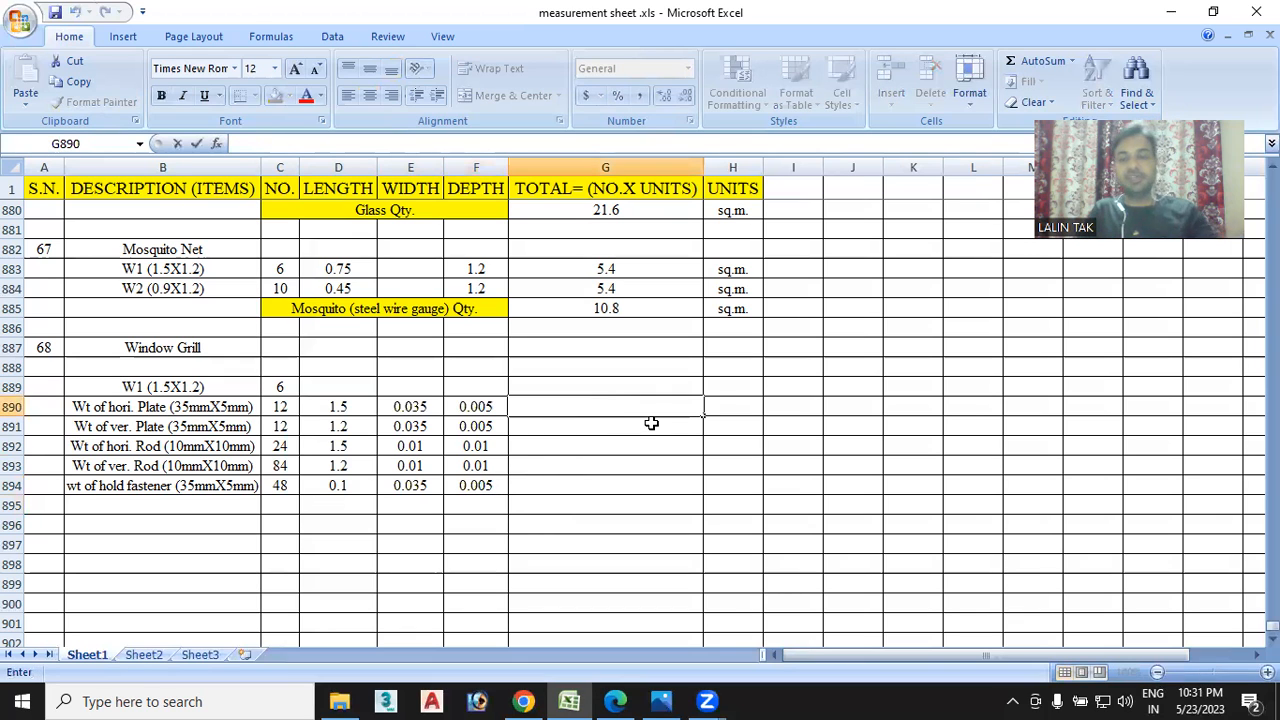
text(=)
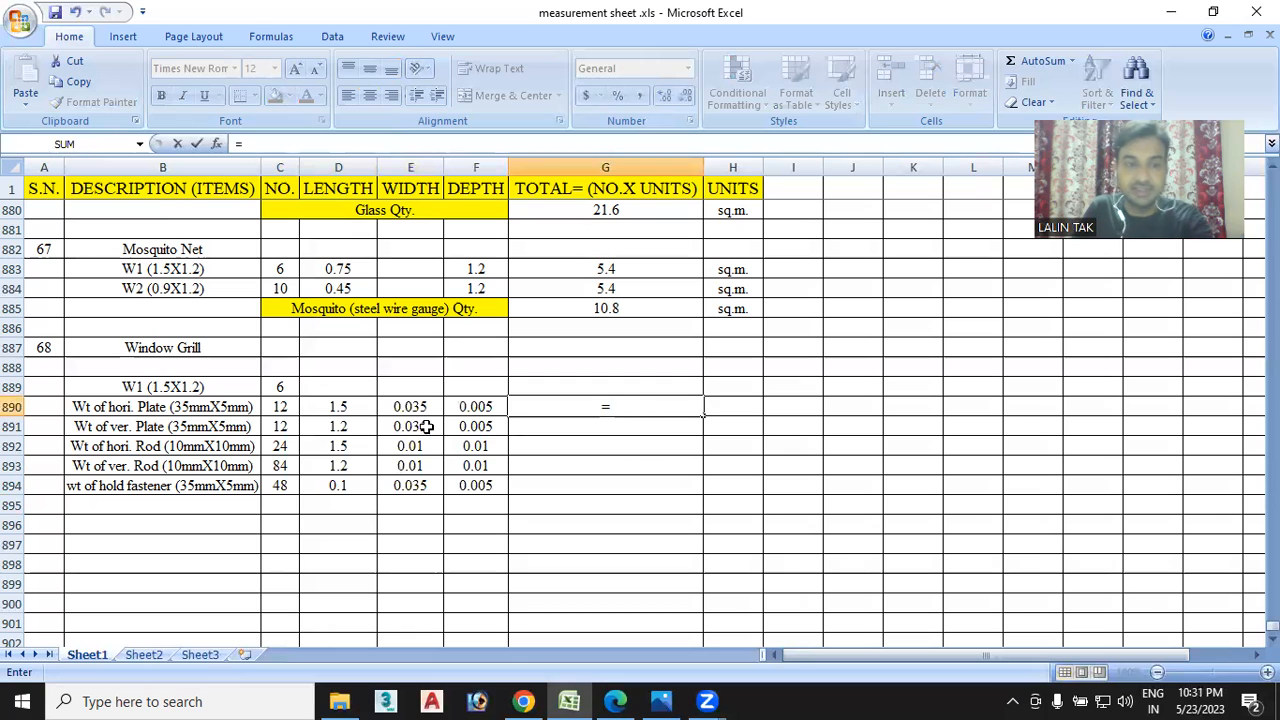
click(292, 405)
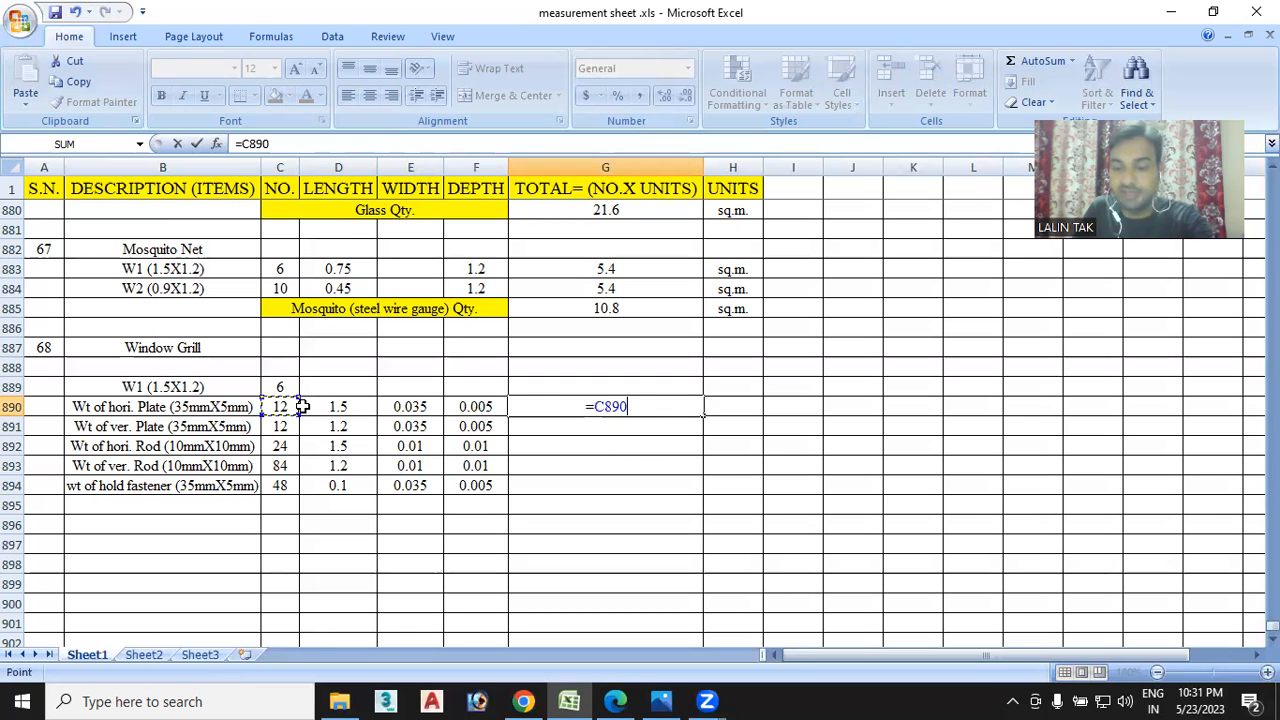
text(*)
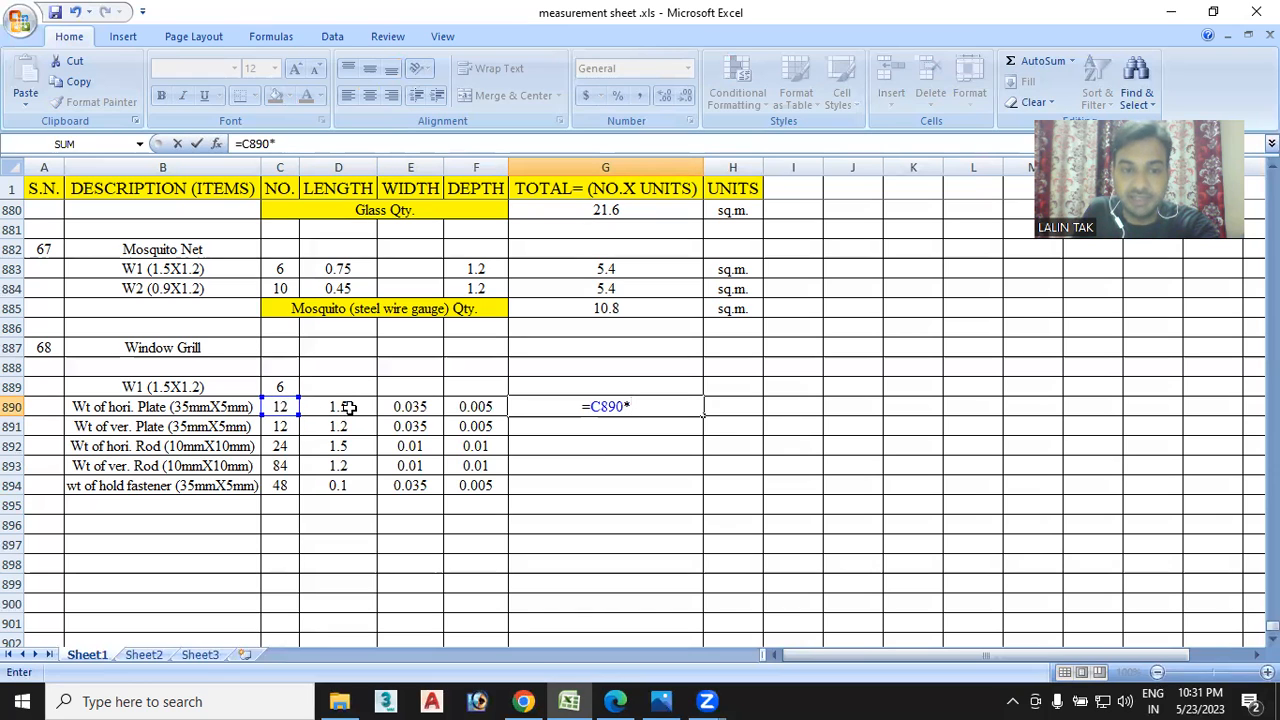
click(347, 407)
text(*)
click(396, 407)
text(*)
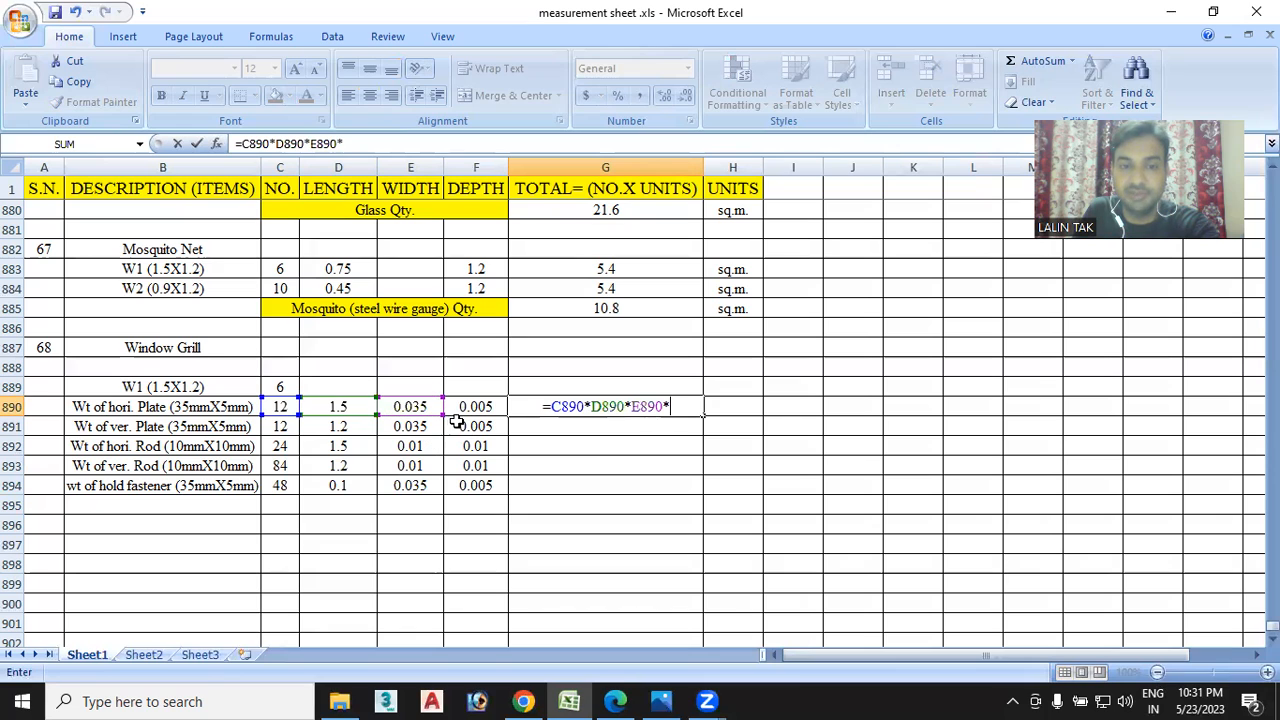
click(464, 406)
text(*)
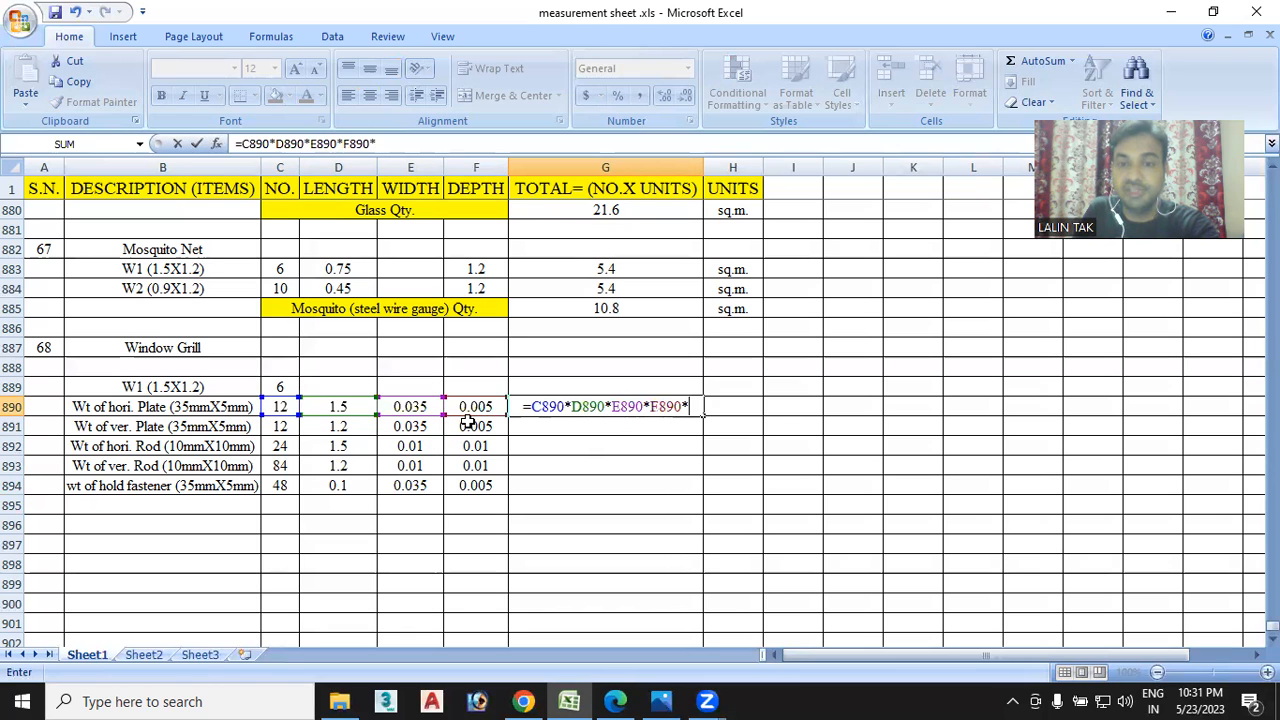
Check the steel density in the Edge PDF and complete the formula in Excel's G890 with the factor 7850
click(617, 701)
scroll(733, 425, down, 5)
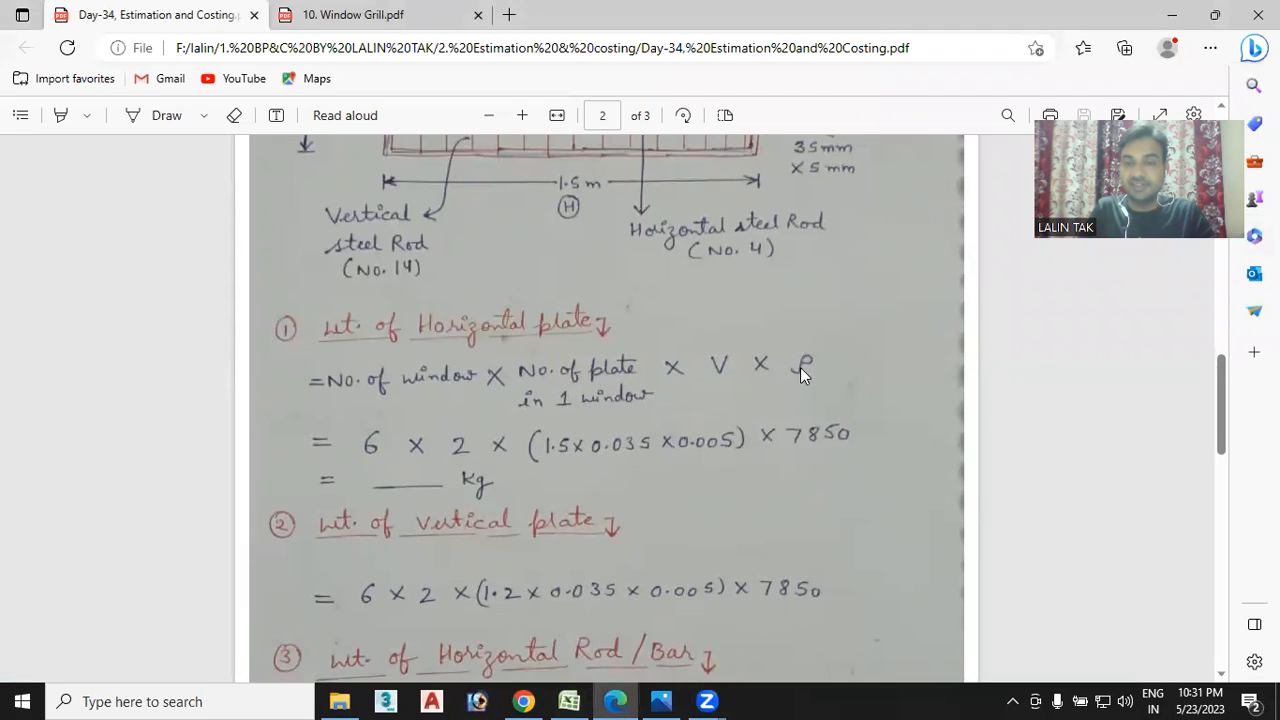
click(569, 701)
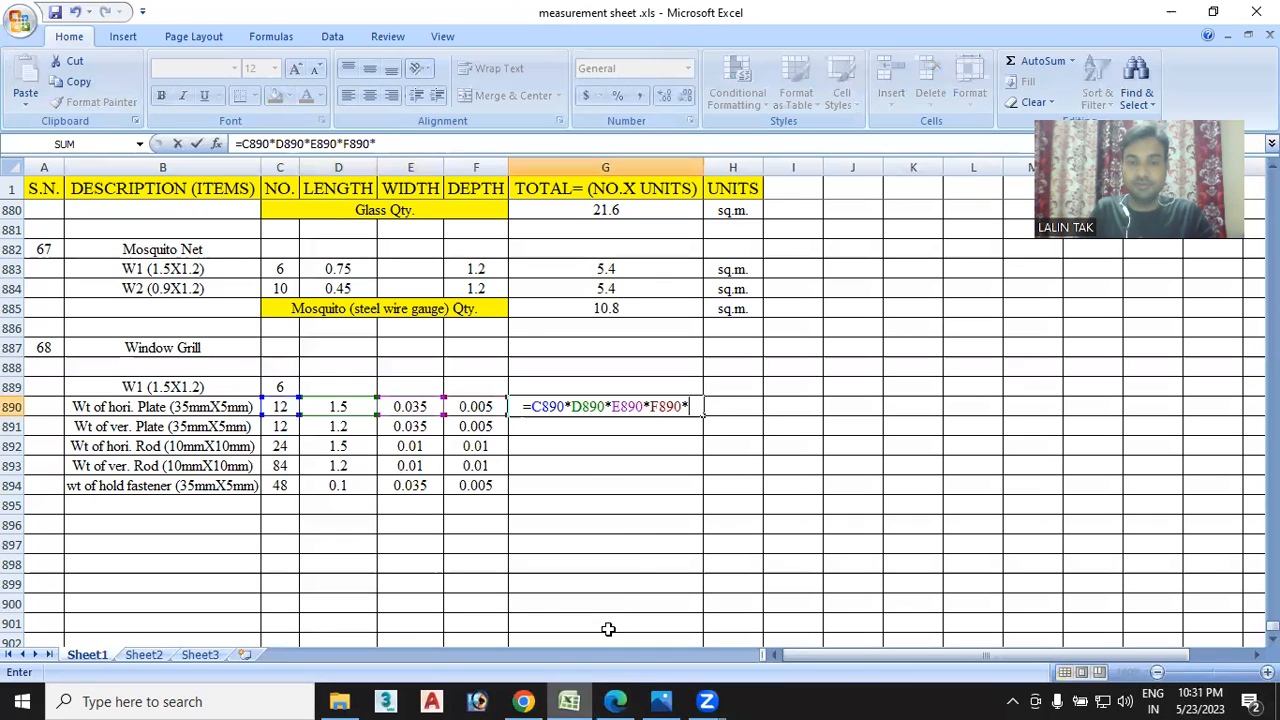
text(7850)
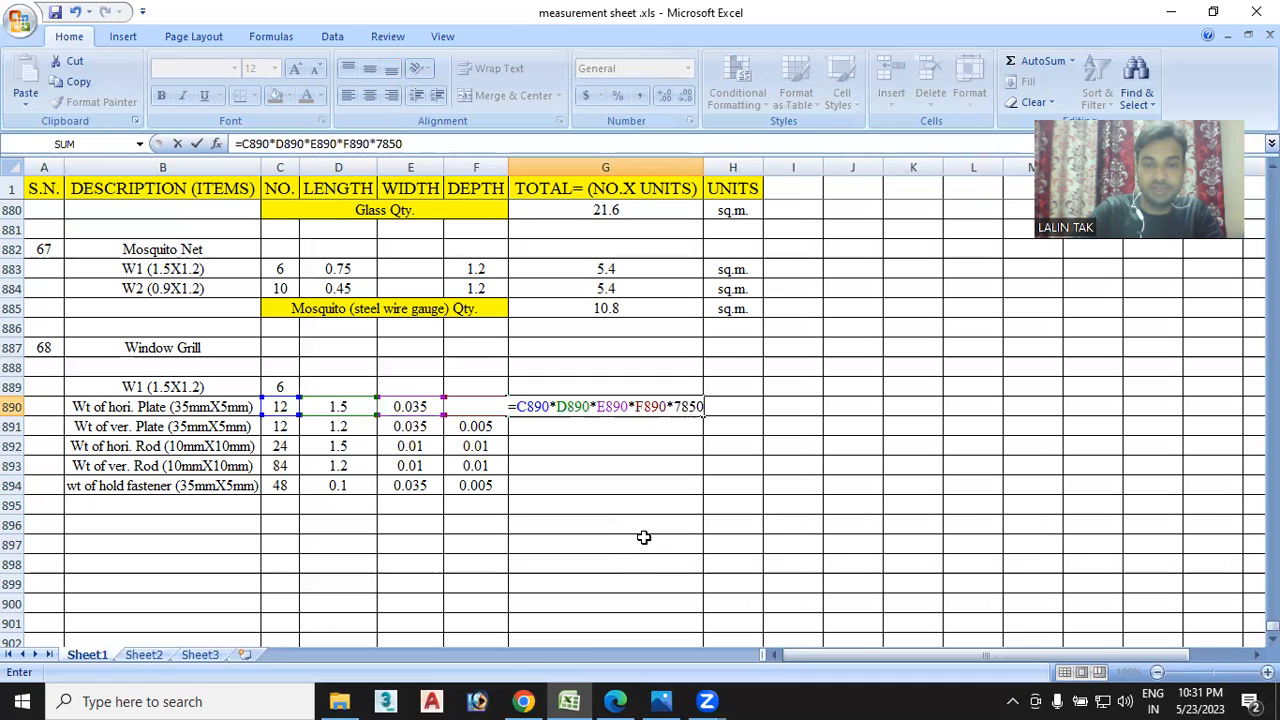
key(Return)
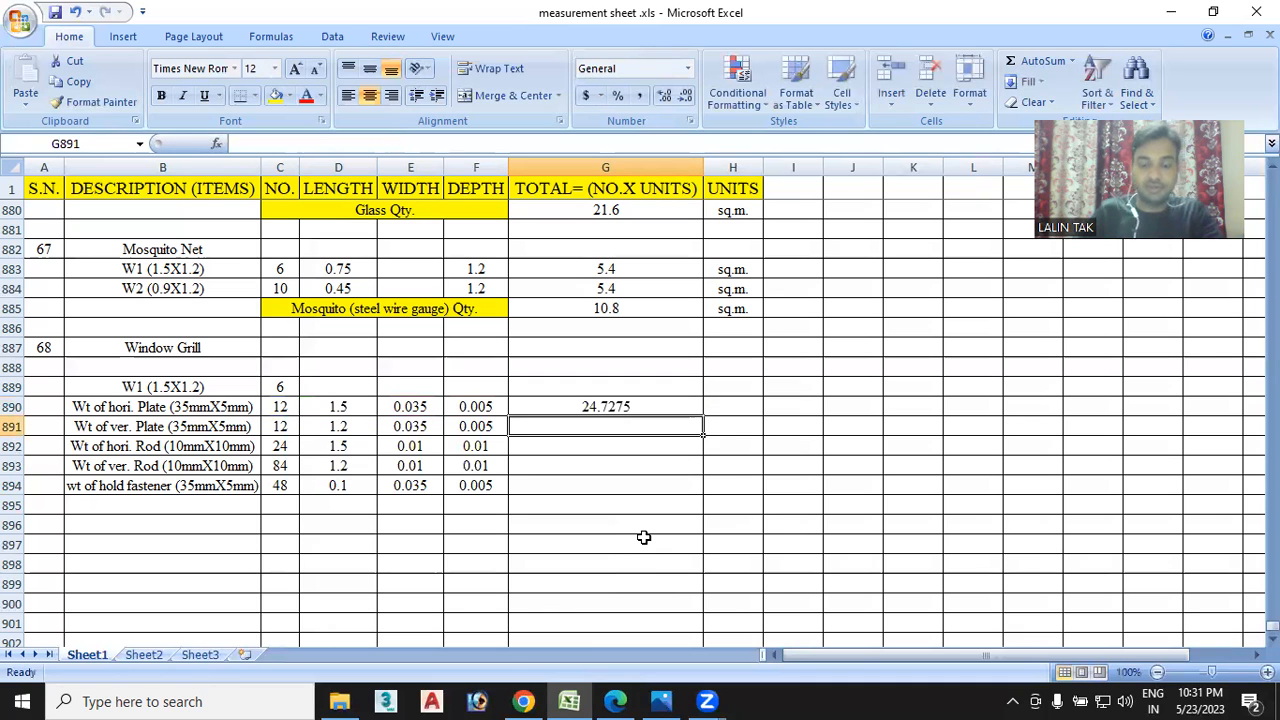
Fill the weight formula from G890 down to G894 and enter the unit kg in H890 through H894
click(648, 406)
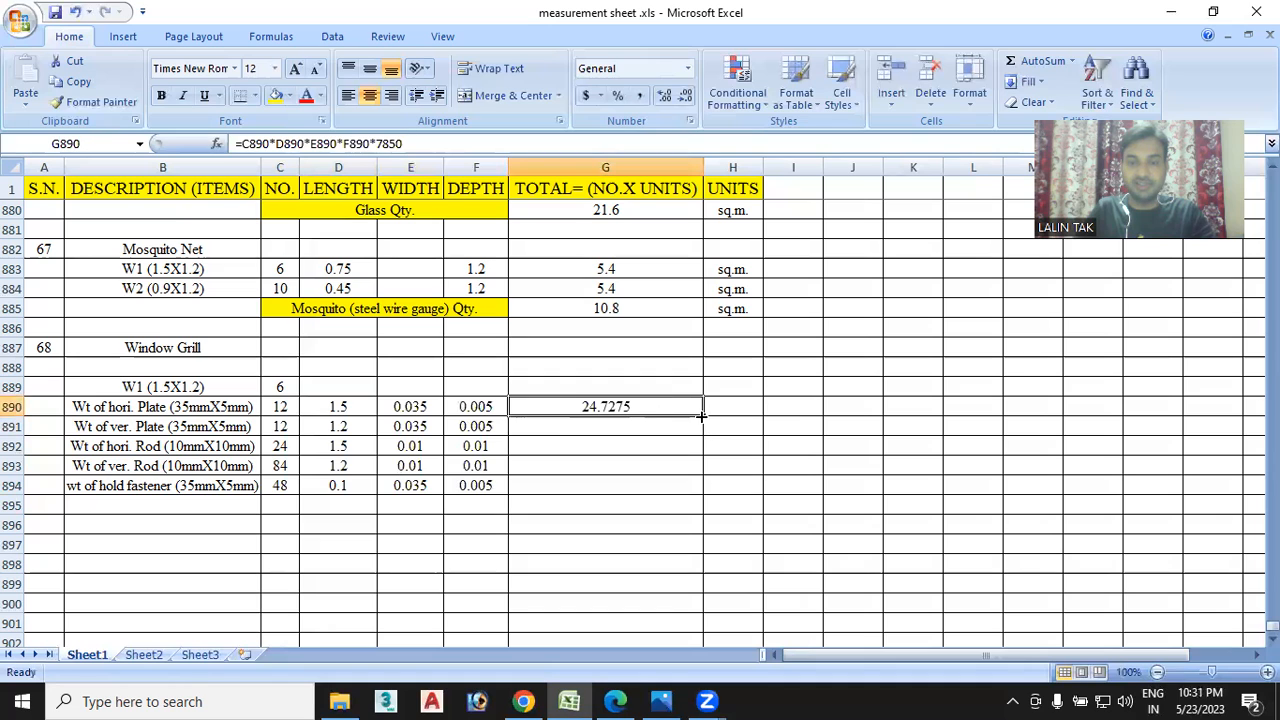
drag(701, 416, 702, 491)
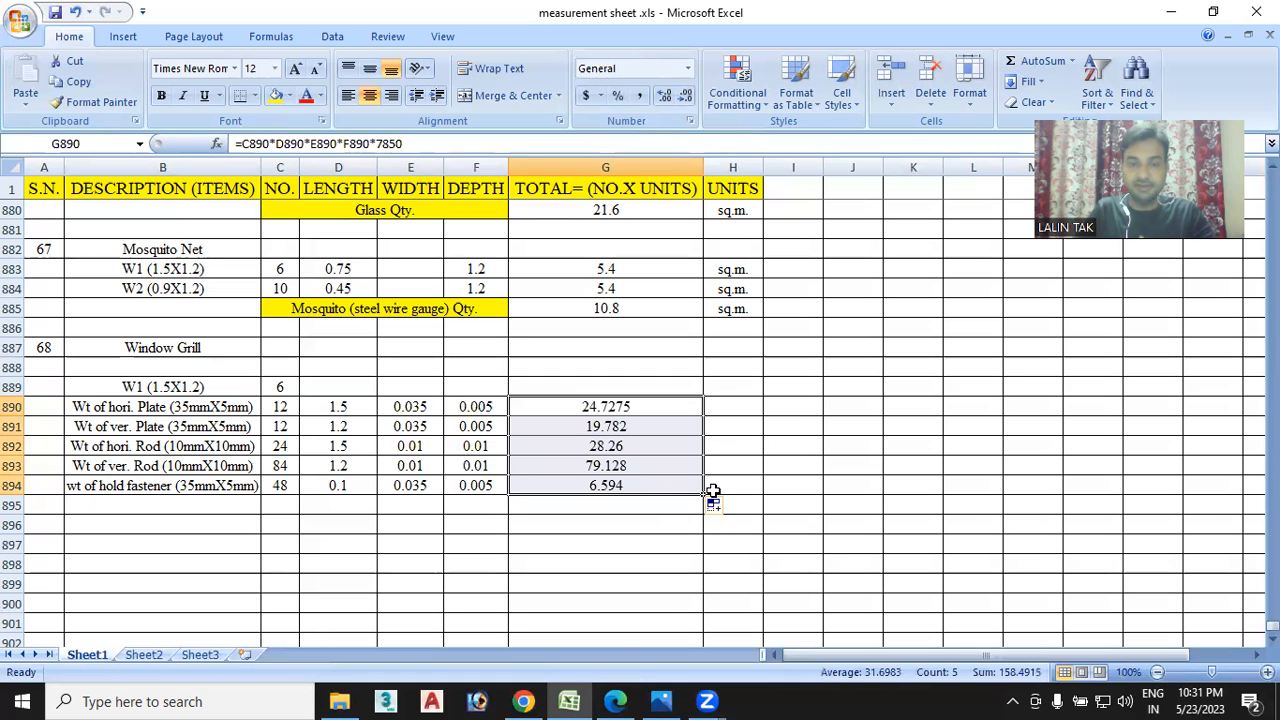
double_click(733, 406)
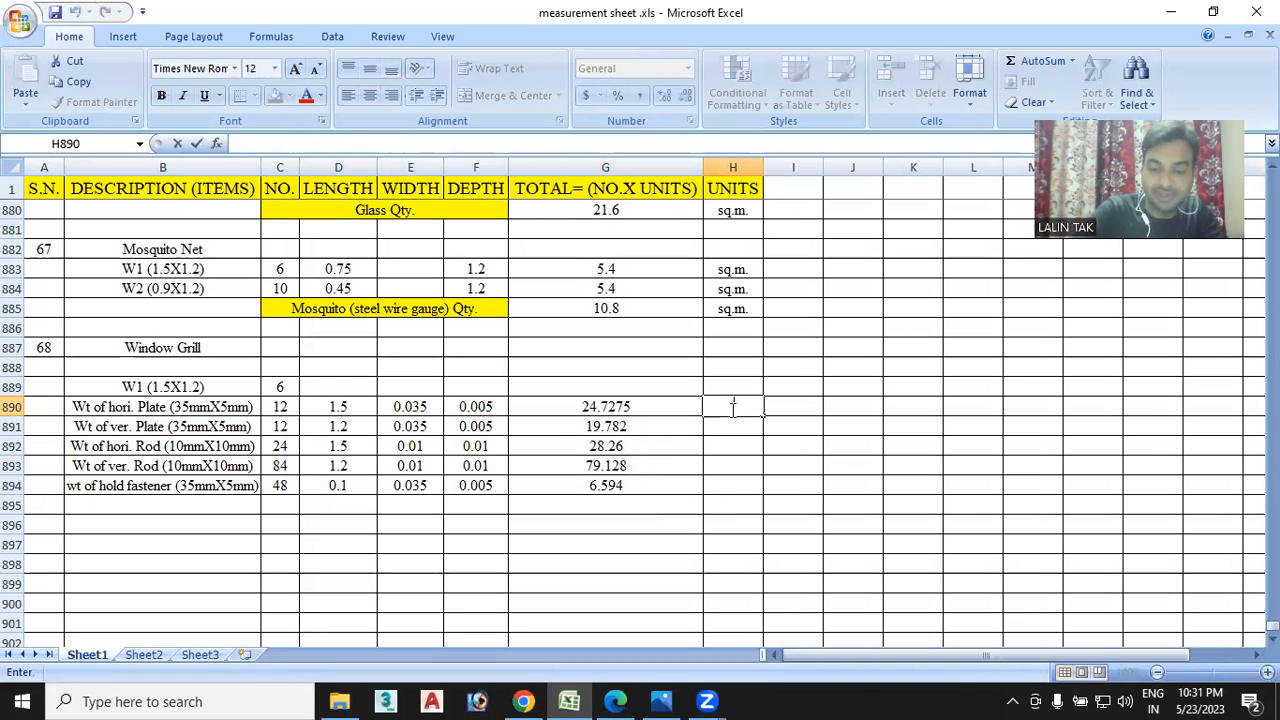
text(kg)
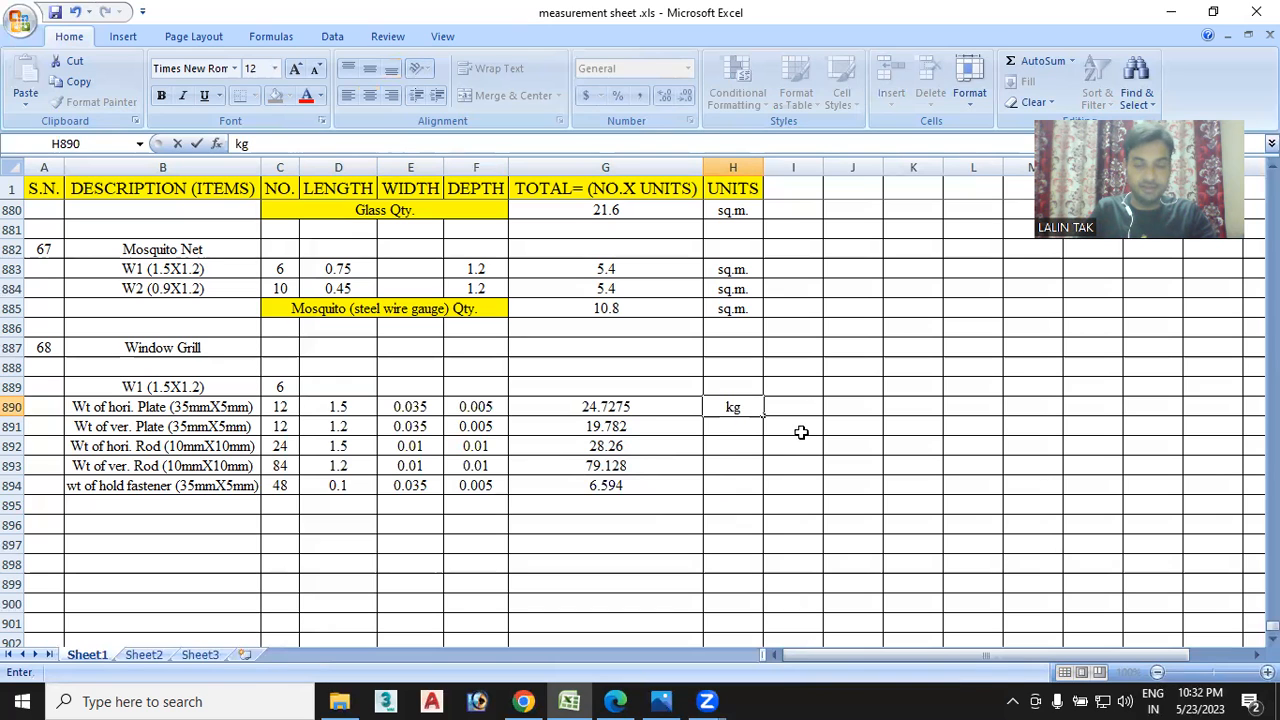
click(750, 404)
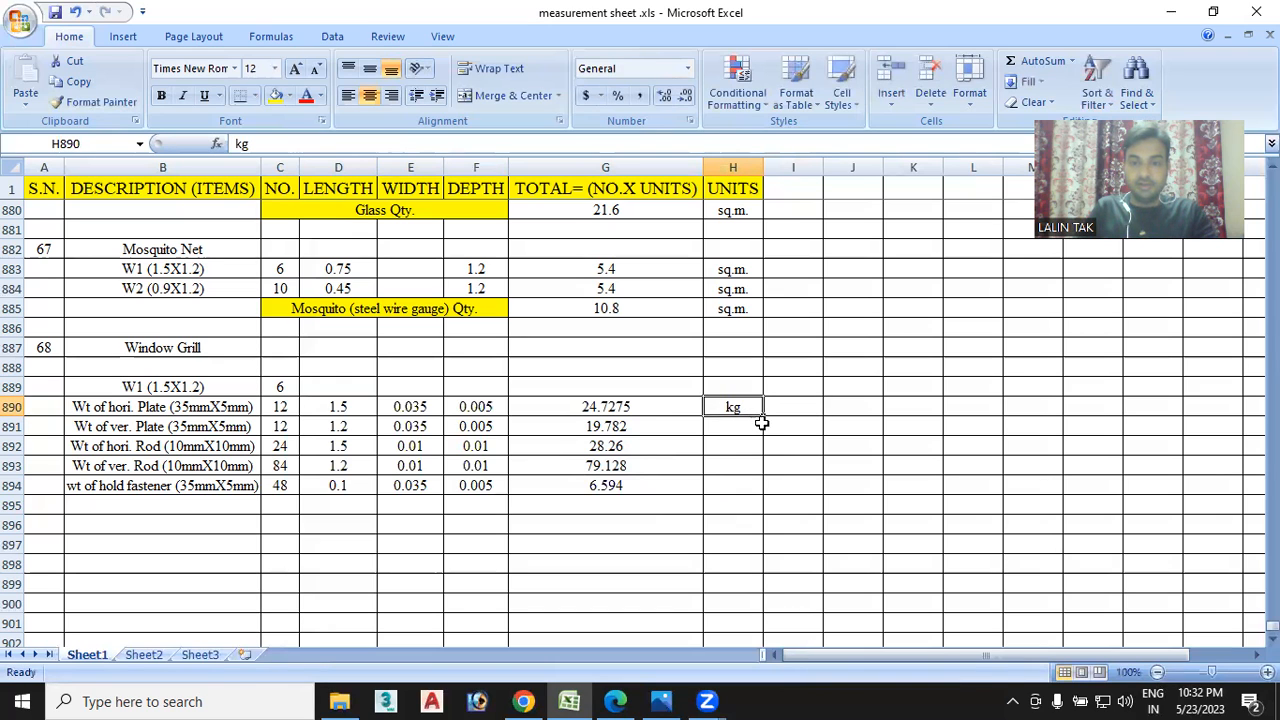
drag(762, 416, 766, 500)
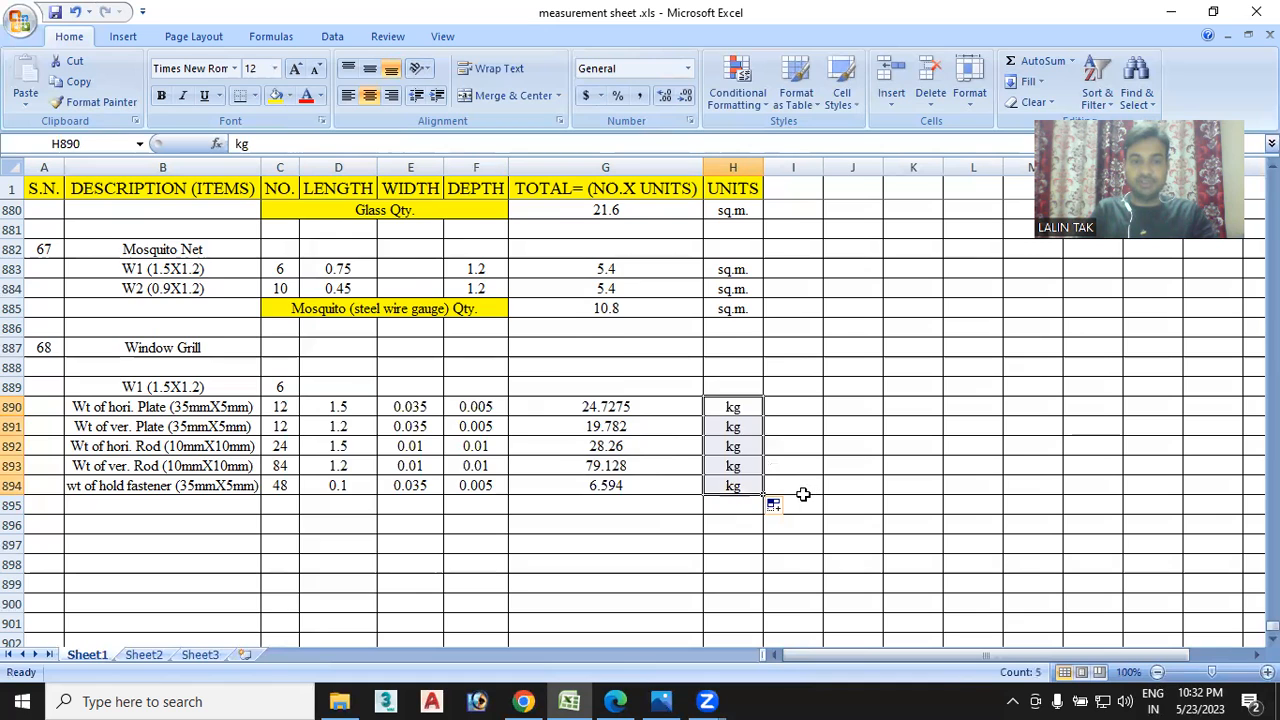
Copy the W2 (0.9X1.2) label from B884 into B896 below the W1 grill items
scroll(793, 505, down, 2)
click(383, 488)
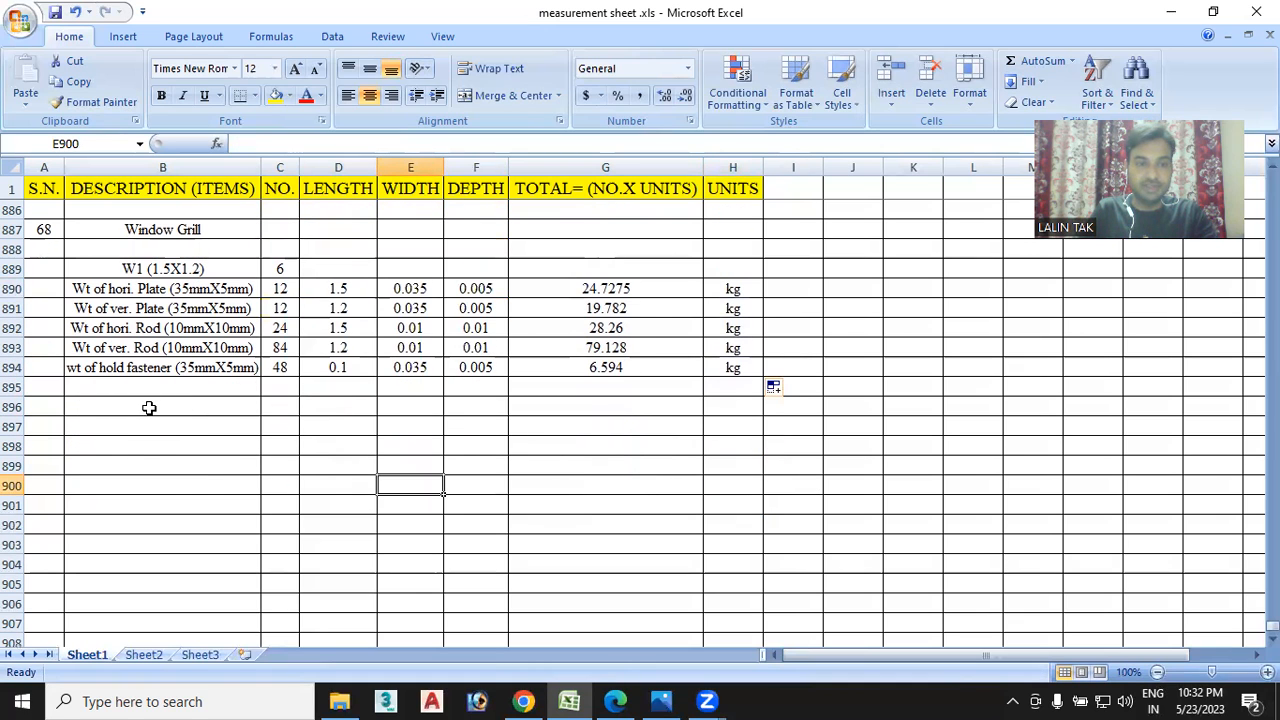
scroll(148, 407, up, 2)
click(163, 289)
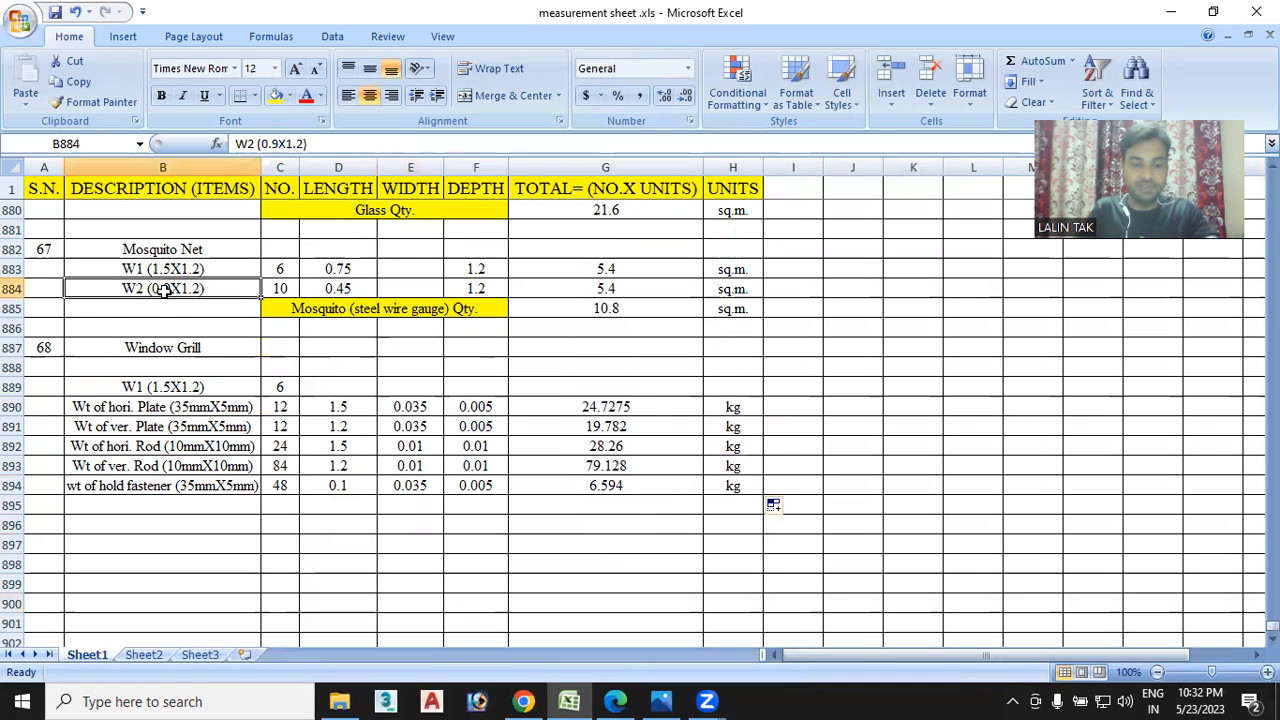
key(ctrl+c)
scroll(163, 289, down, 1)
click(155, 460)
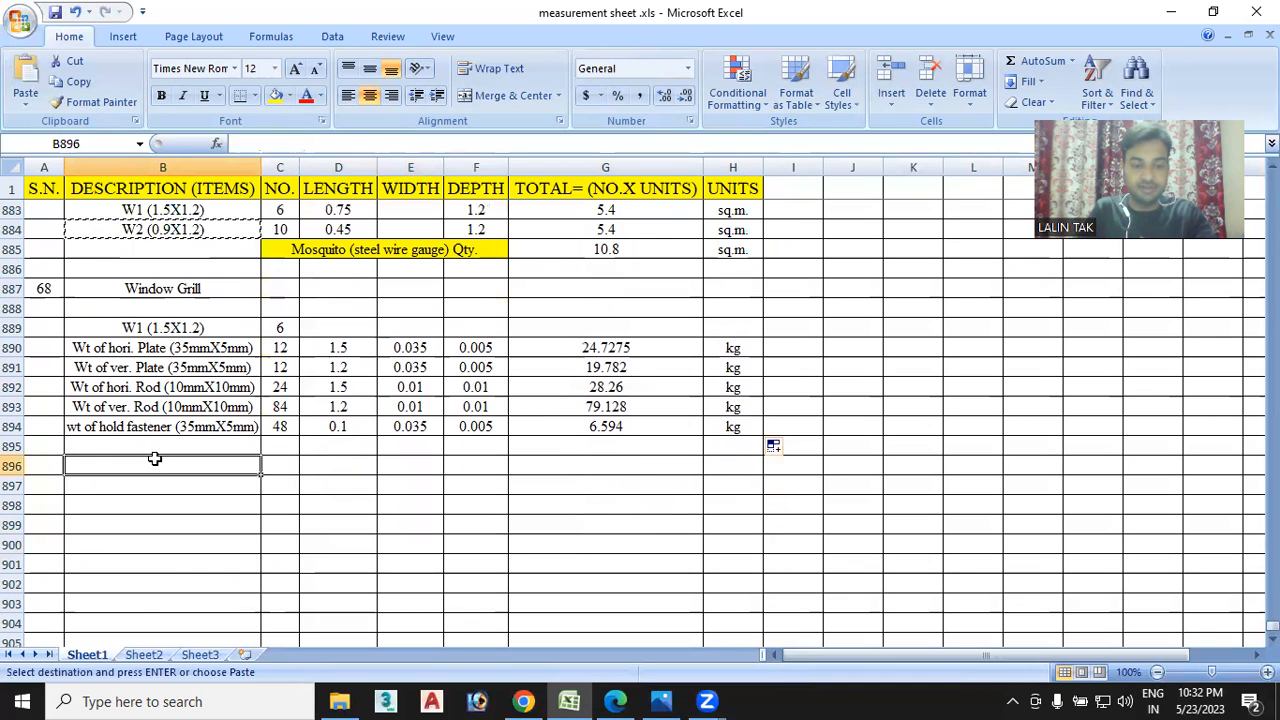
key(ctrl+v)
click(210, 508)
Copy the plate, rod and hold fastener descriptions from B890:B894 to B897:B901 and enter 10 as W2's number in C896
drag(99, 346, 292, 436)
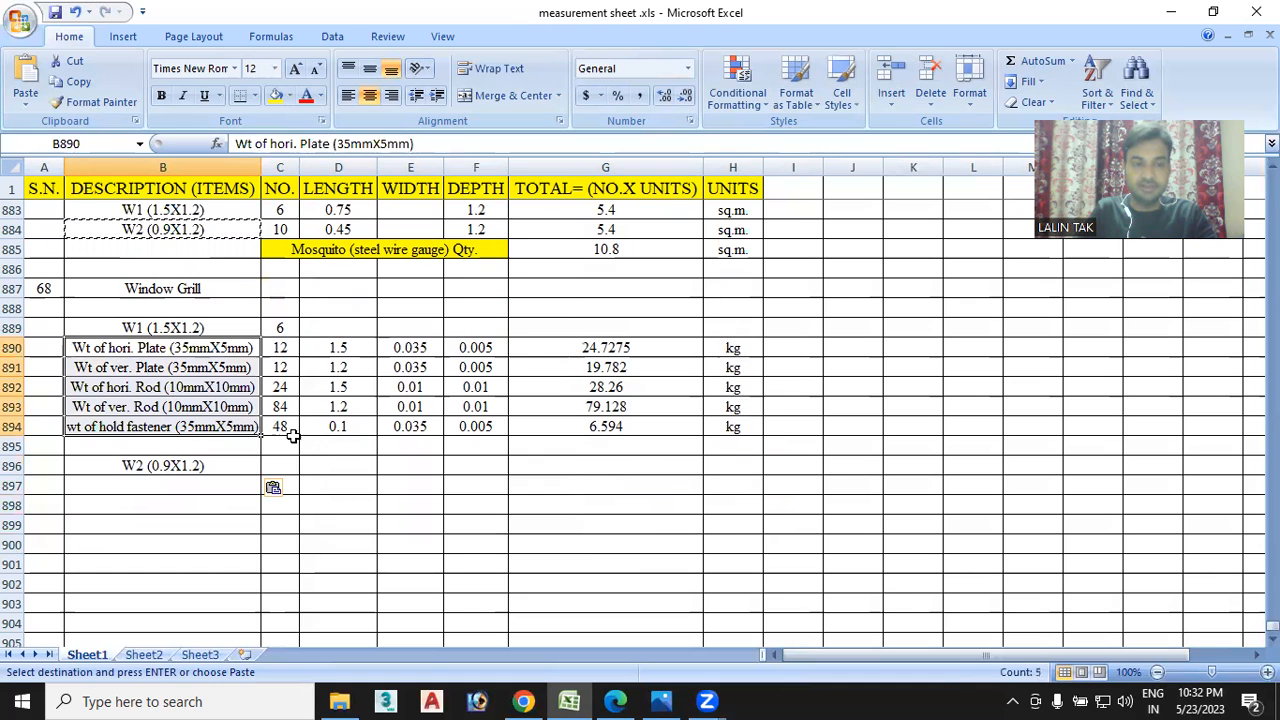
key(ctrl+c)
drag(164, 488, 166, 549)
key(ctrl+v)
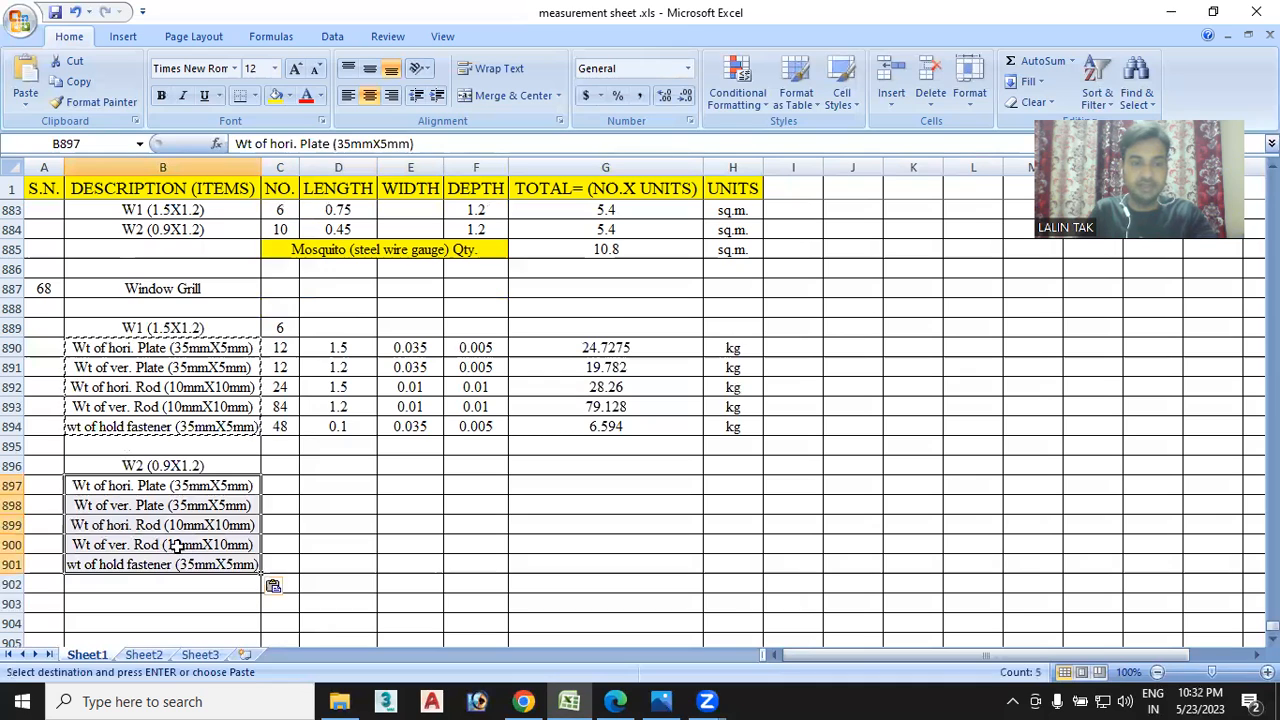
click(284, 466)
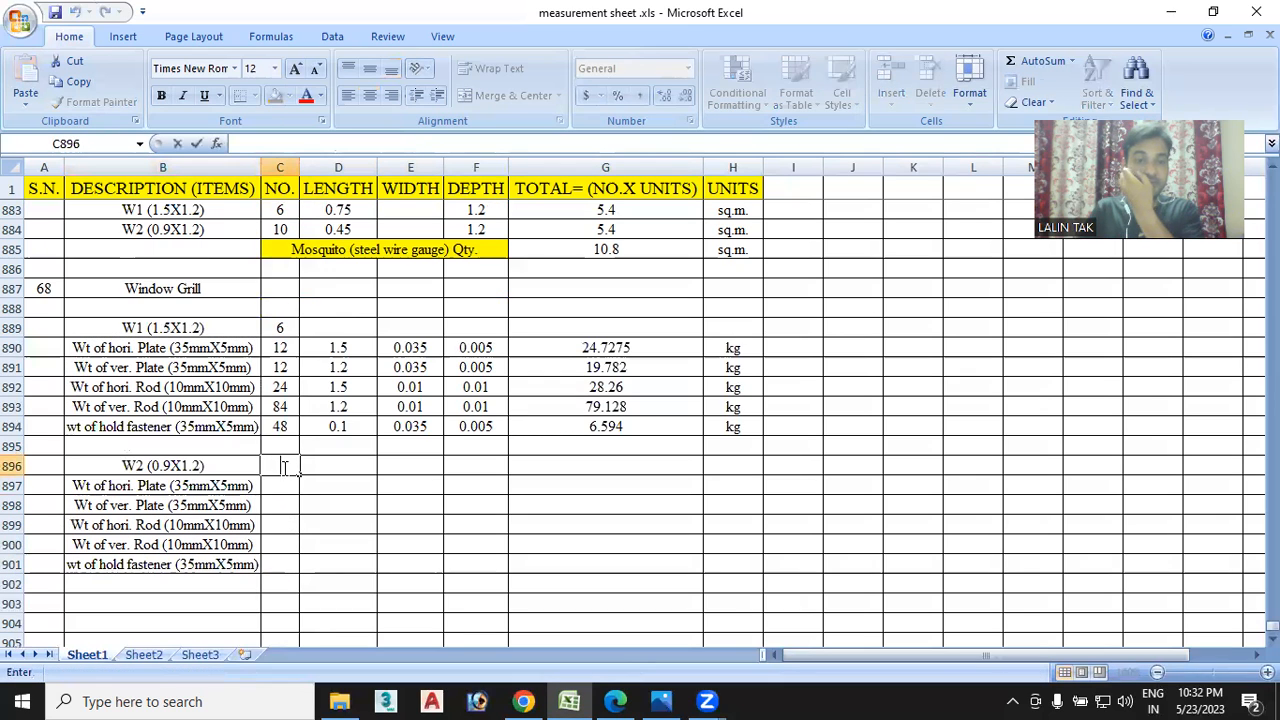
text(10)
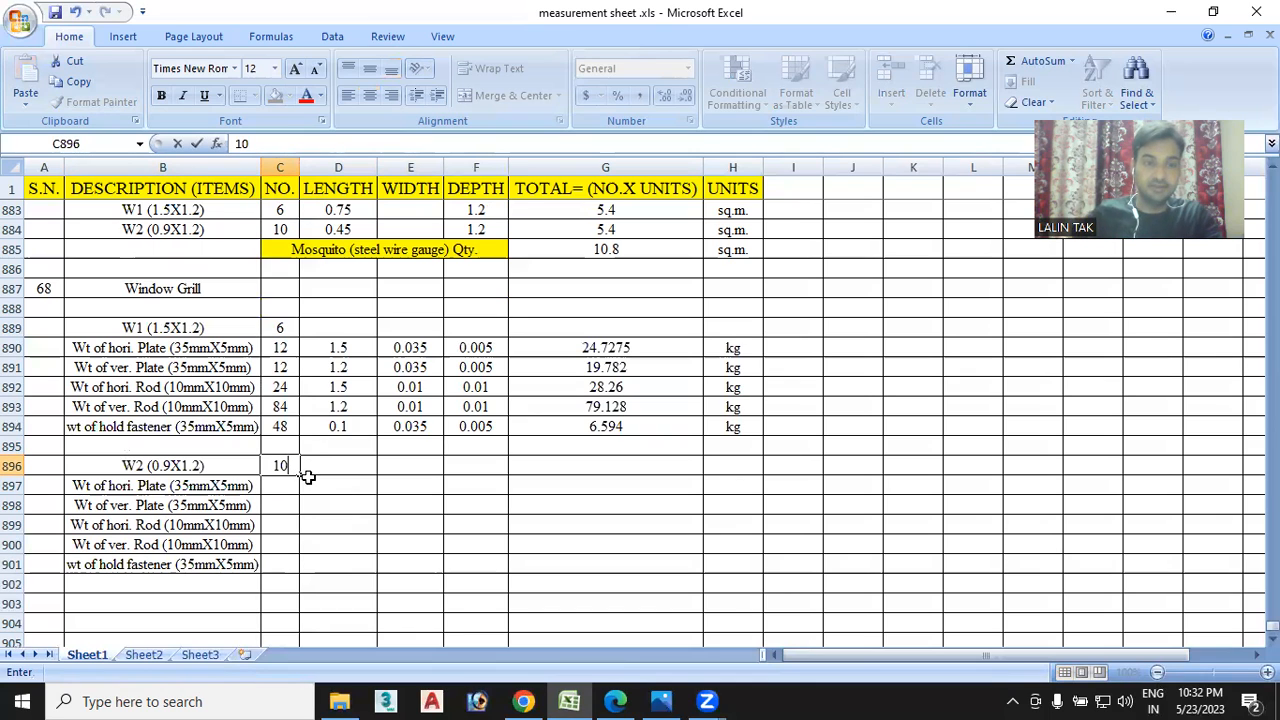
Calculate W2's horizontal and vertical plate numbers in C897 and C898, each as 2 times the window count in C896
click(284, 487)
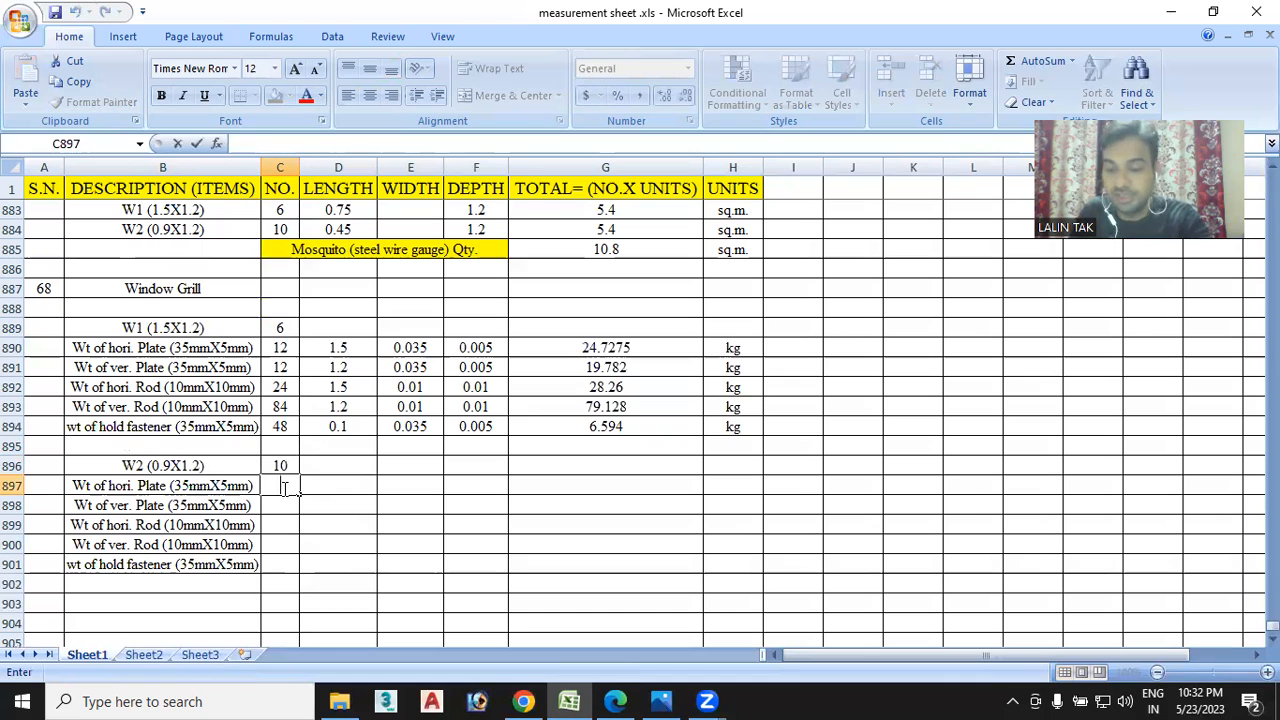
text(=2*)
click(278, 465)
key(Return)
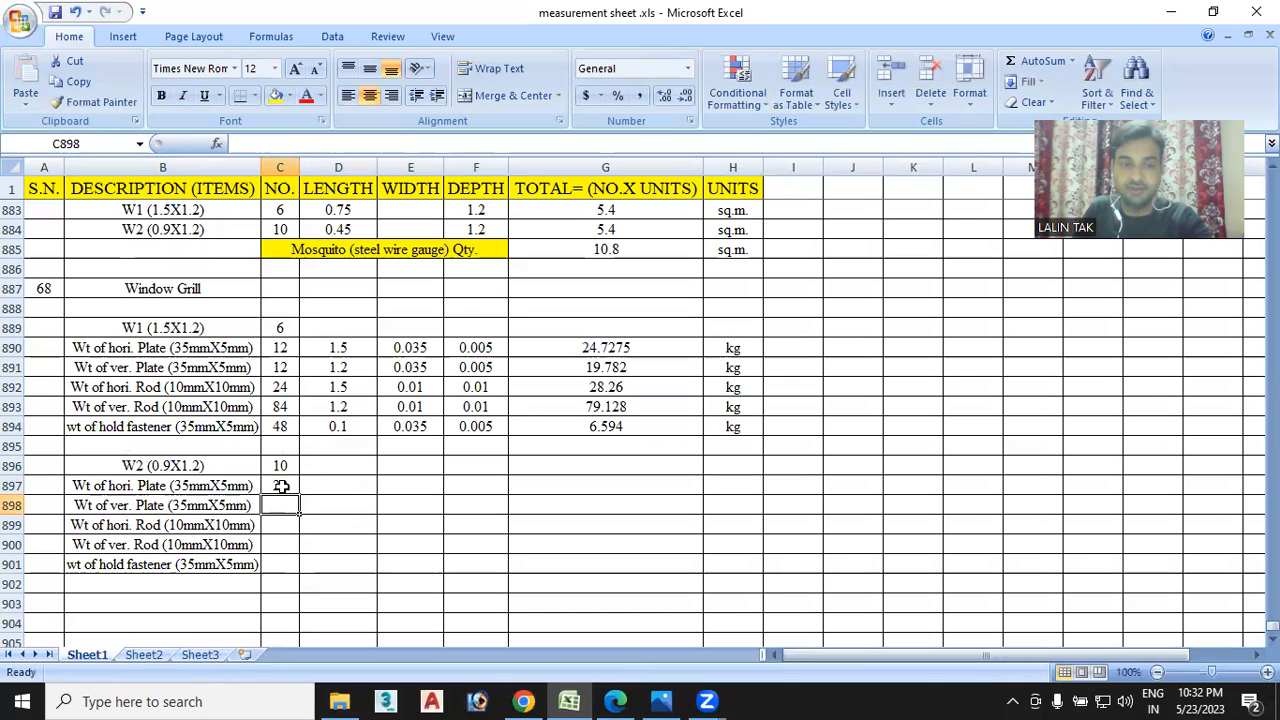
double_click(286, 507)
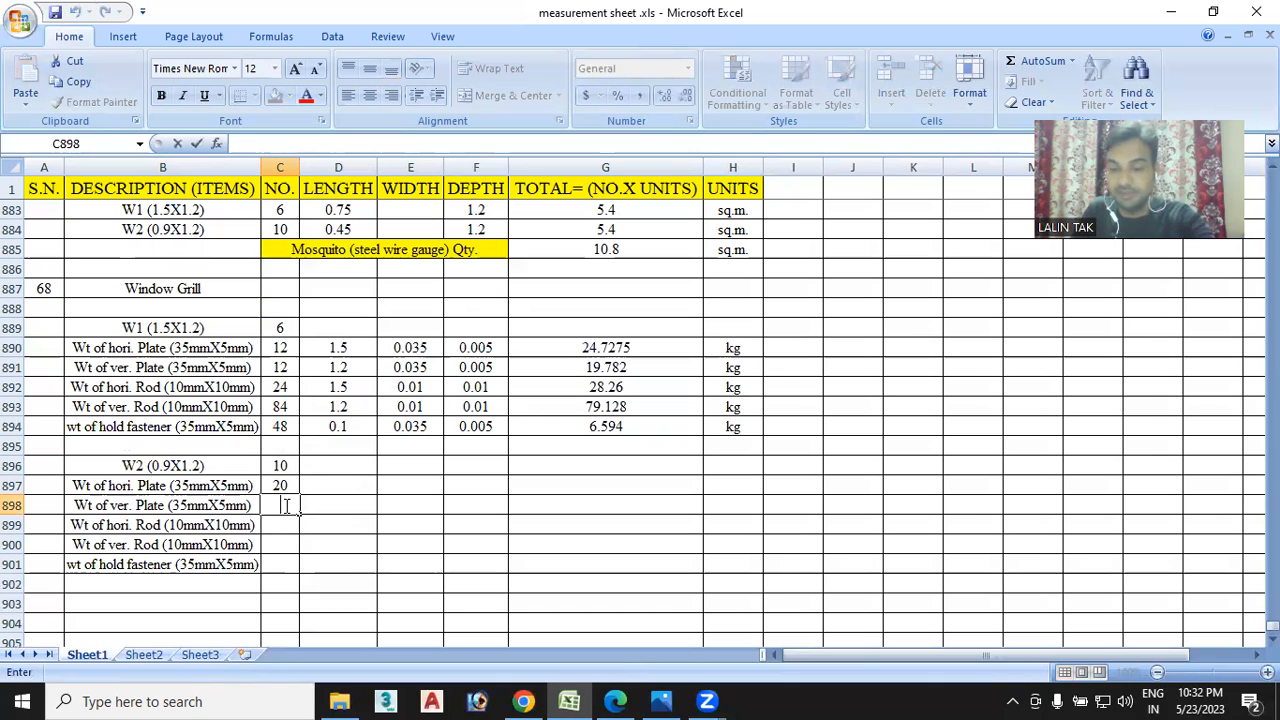
text(=2*1)
key(BackSpace)
click(285, 466)
key(Return)
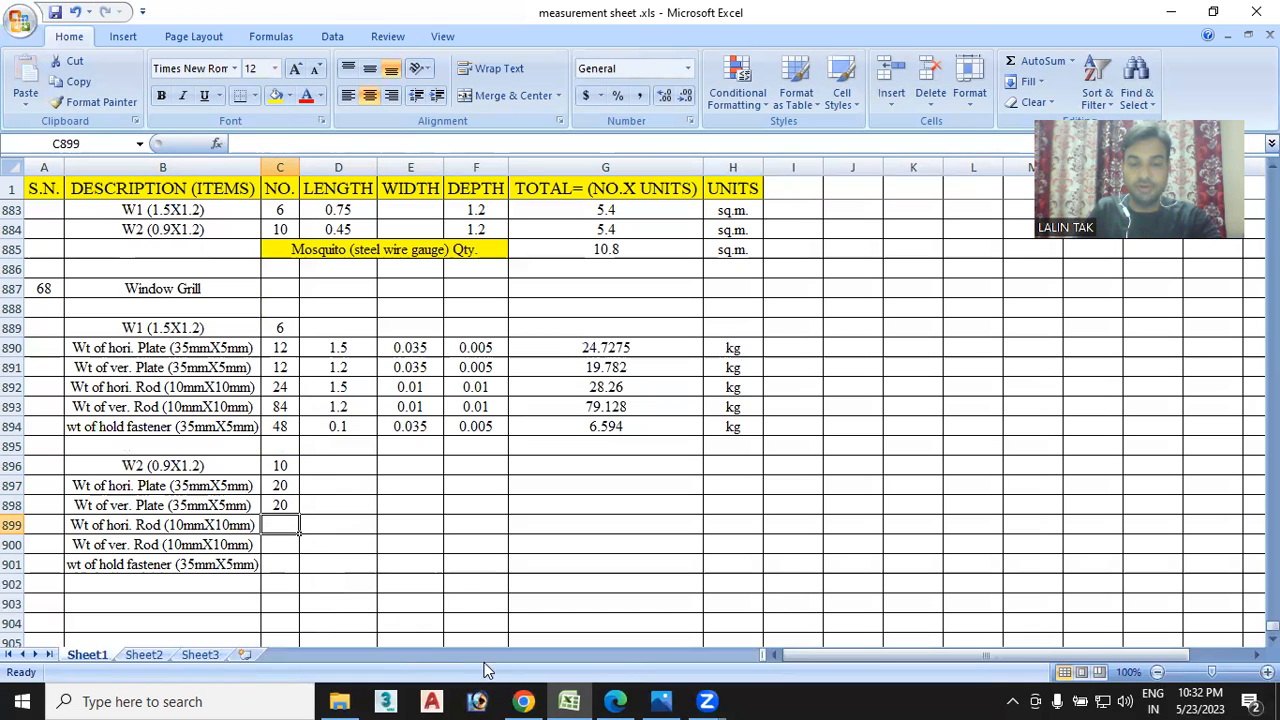
Check the W2 grill in Edge's Window Grill PDF and enter =4*C896 in Excel's C899 as the horizontal rod number
mouse_move(583, 697)
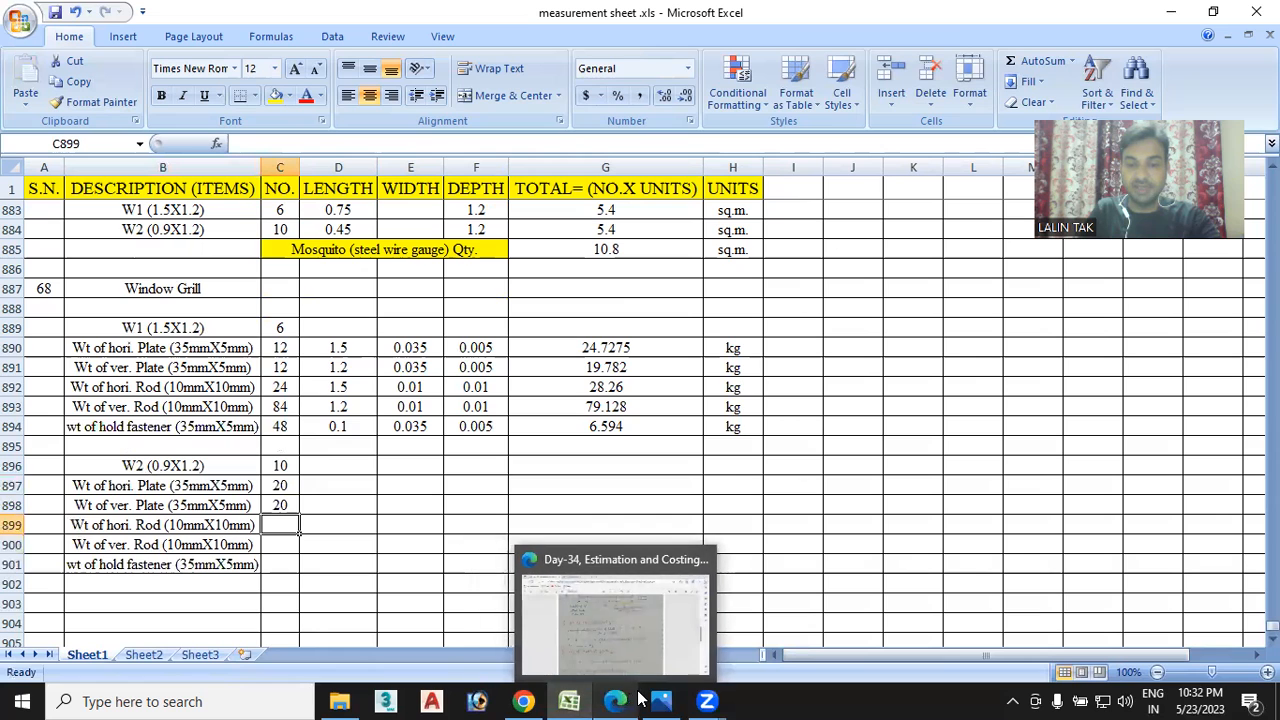
click(617, 699)
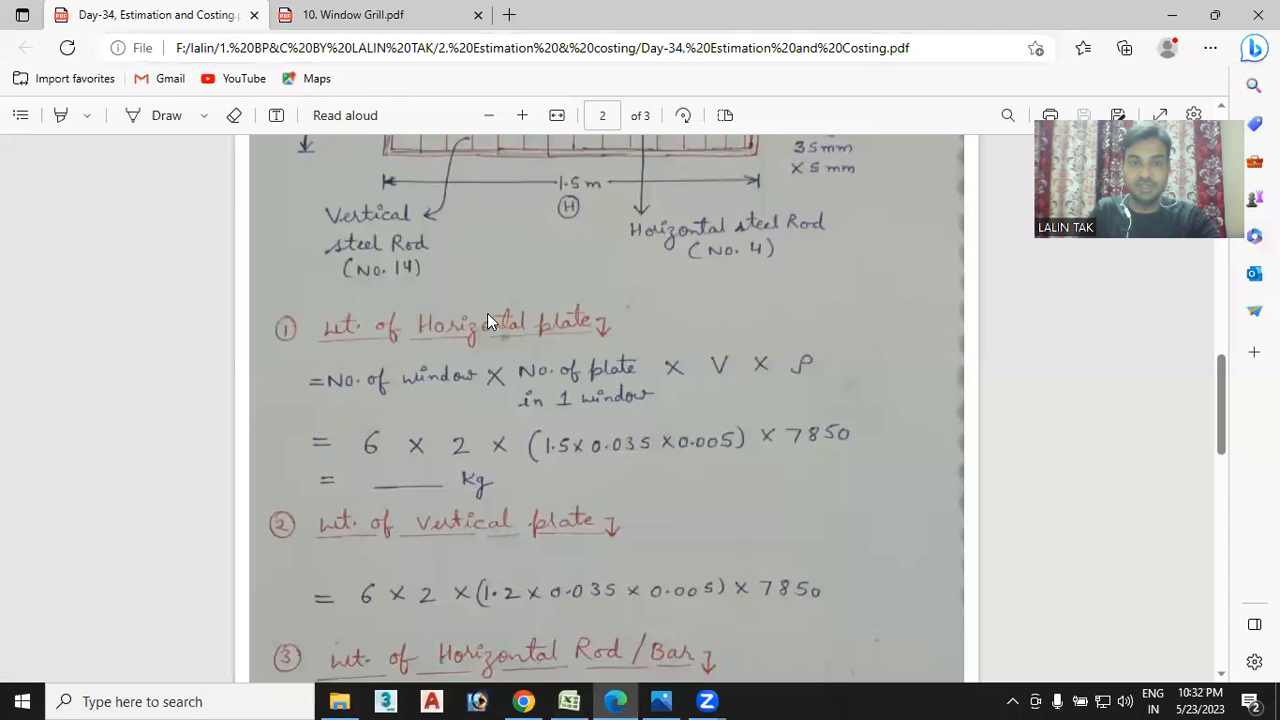
scroll(506, 337, up, 3)
scroll(534, 201, up, 2)
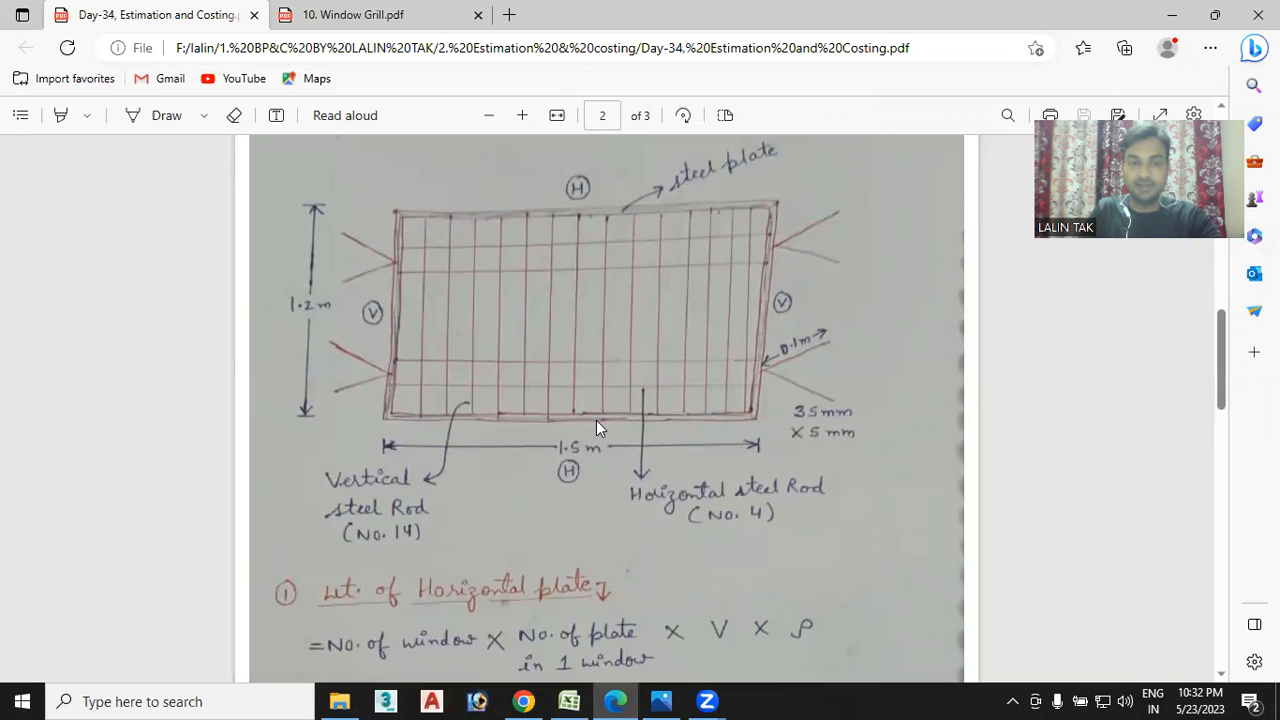
click(355, 15)
scroll(848, 468, up, 1)
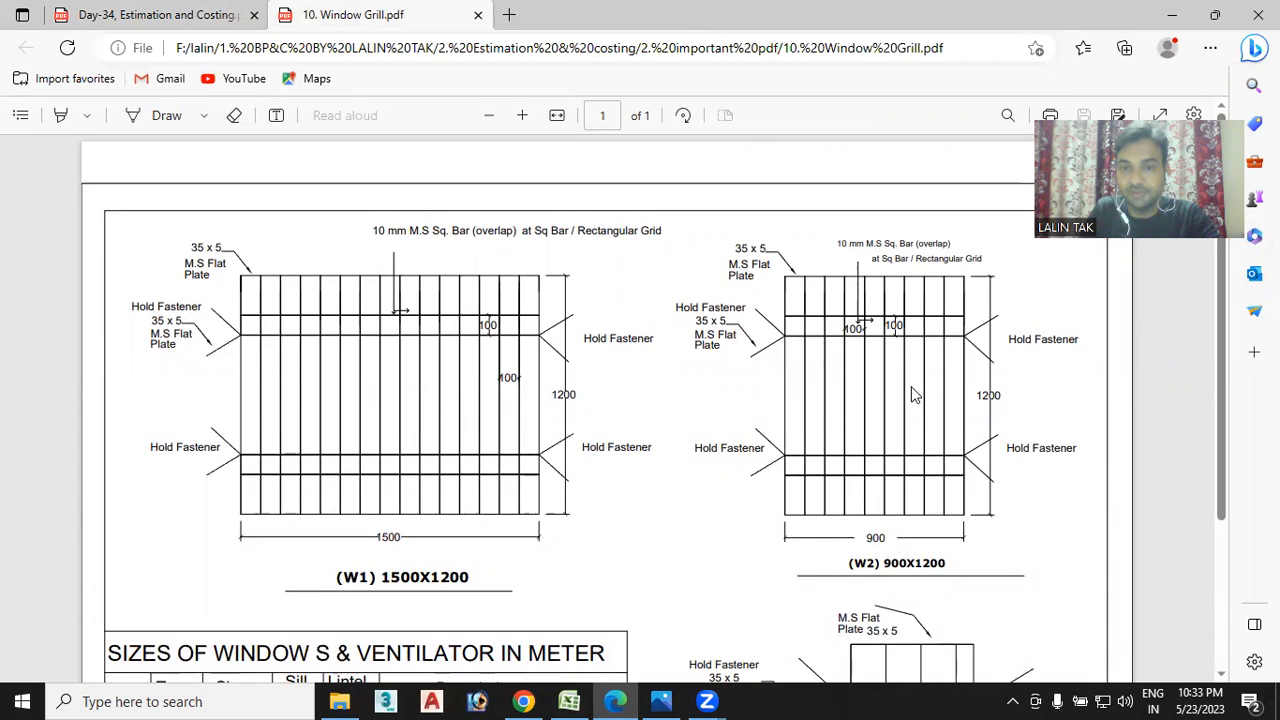
click(569, 701)
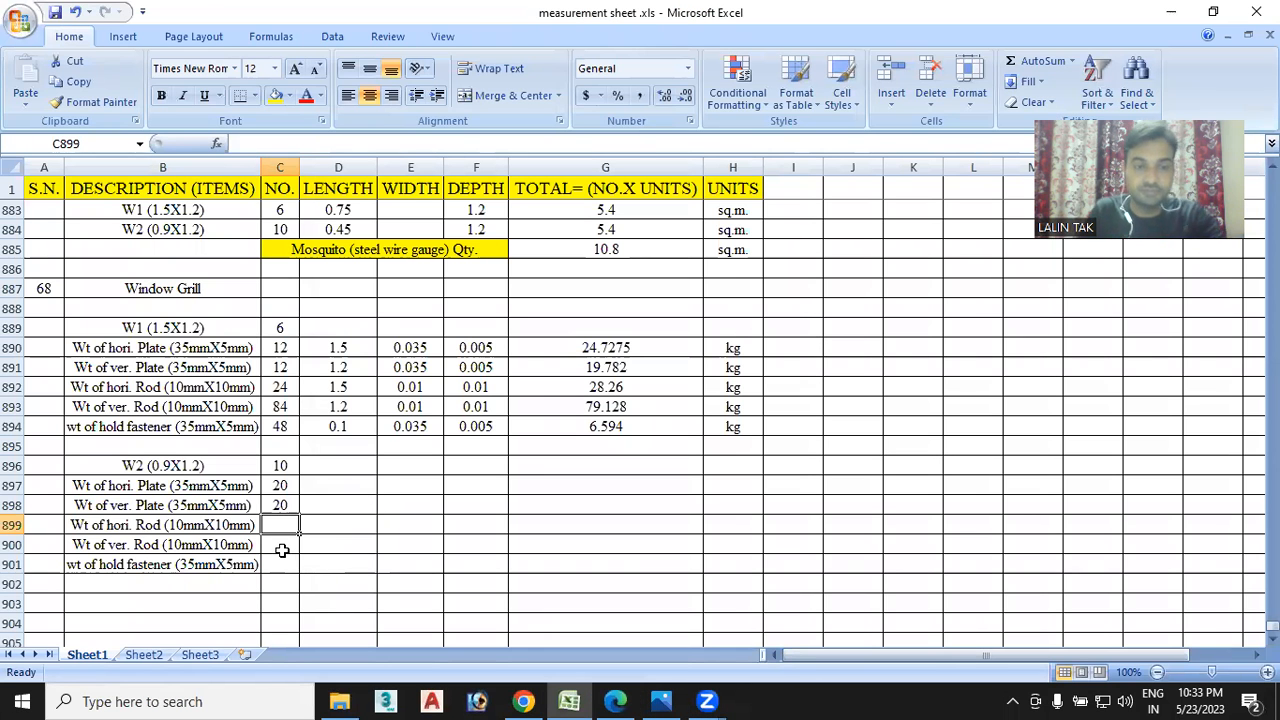
text(=)
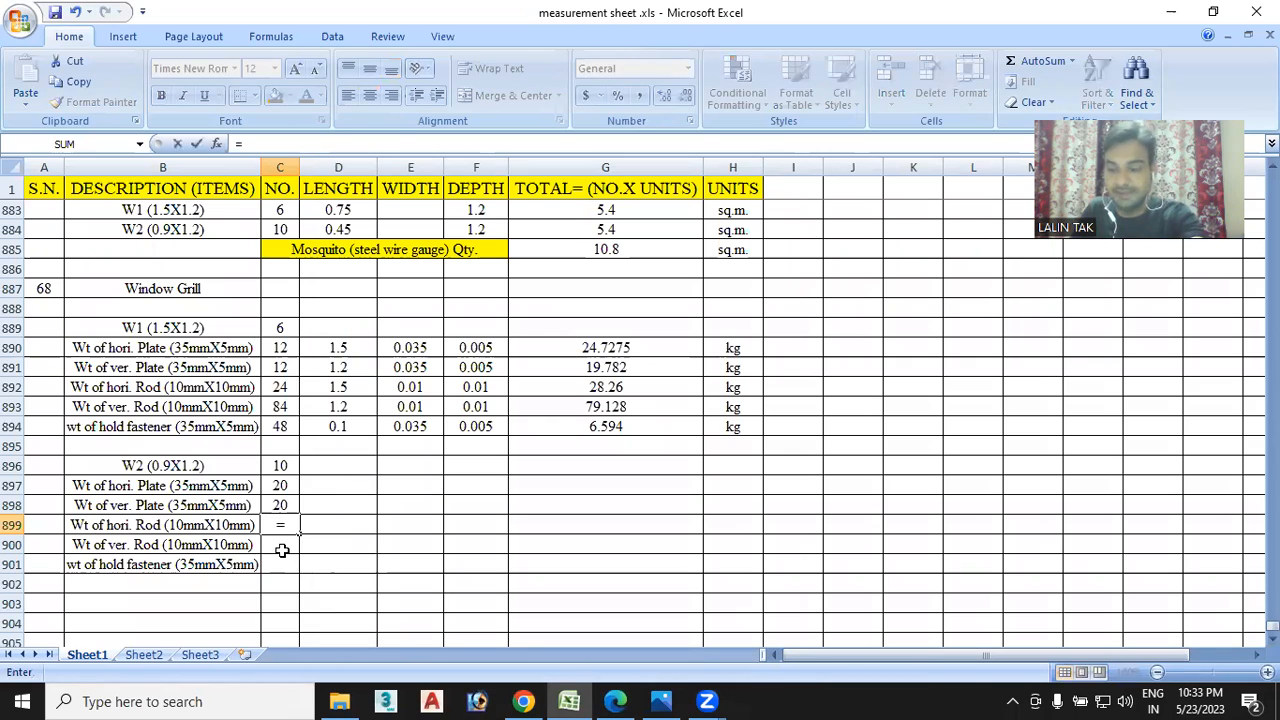
text(4*)
click(285, 465)
key(Return)
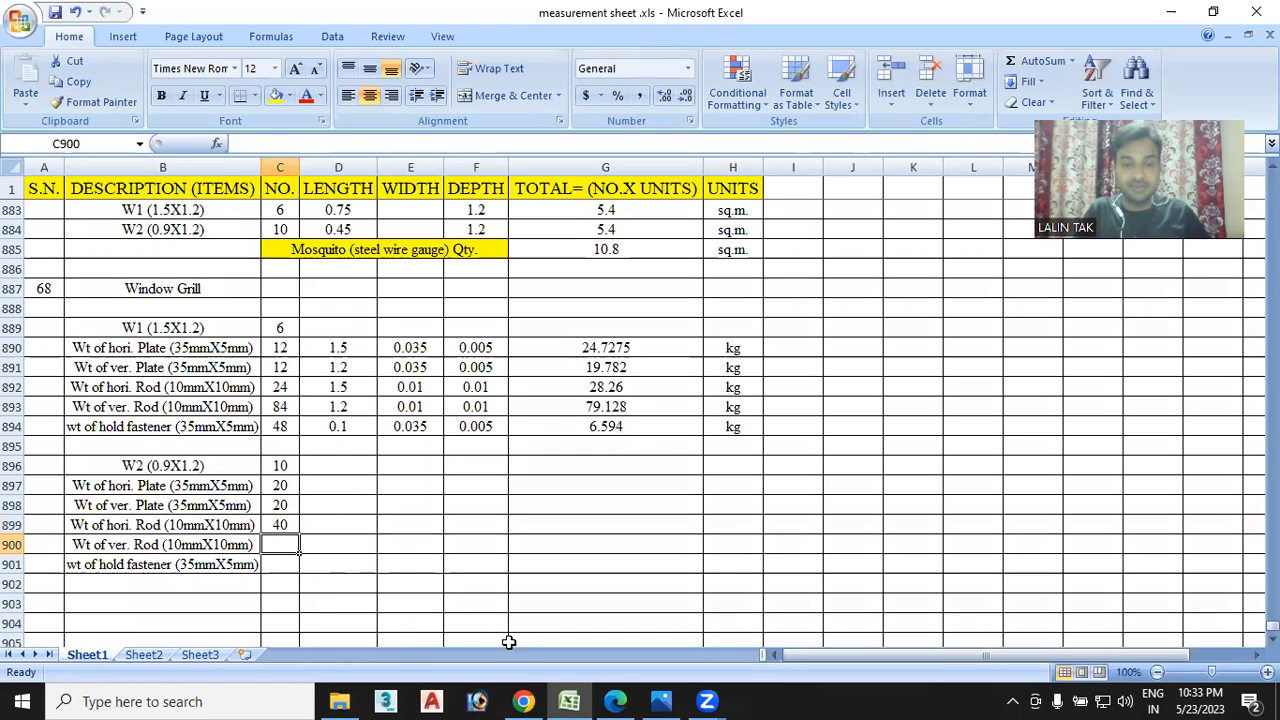
Check W2's vertical rods in the Edge drawing and enter =8*C896 in Excel's C900 as their number
click(615, 701)
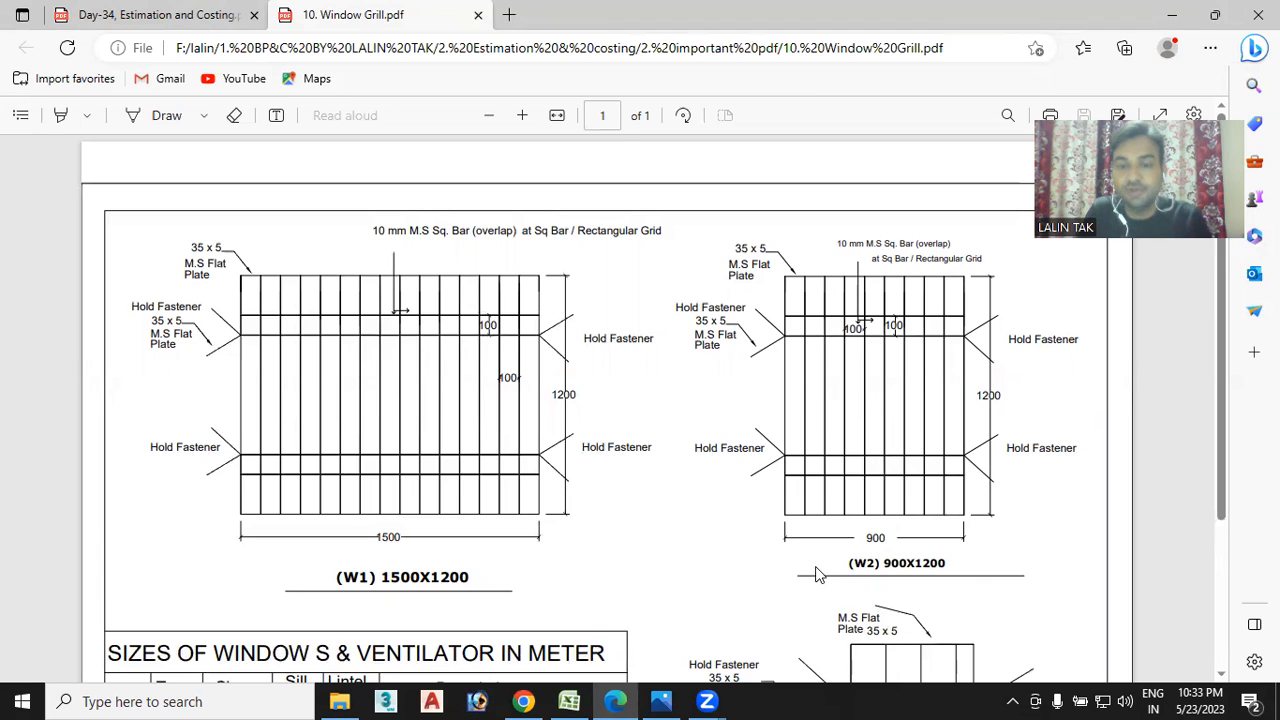
mouse_move(570, 701)
click(486, 562)
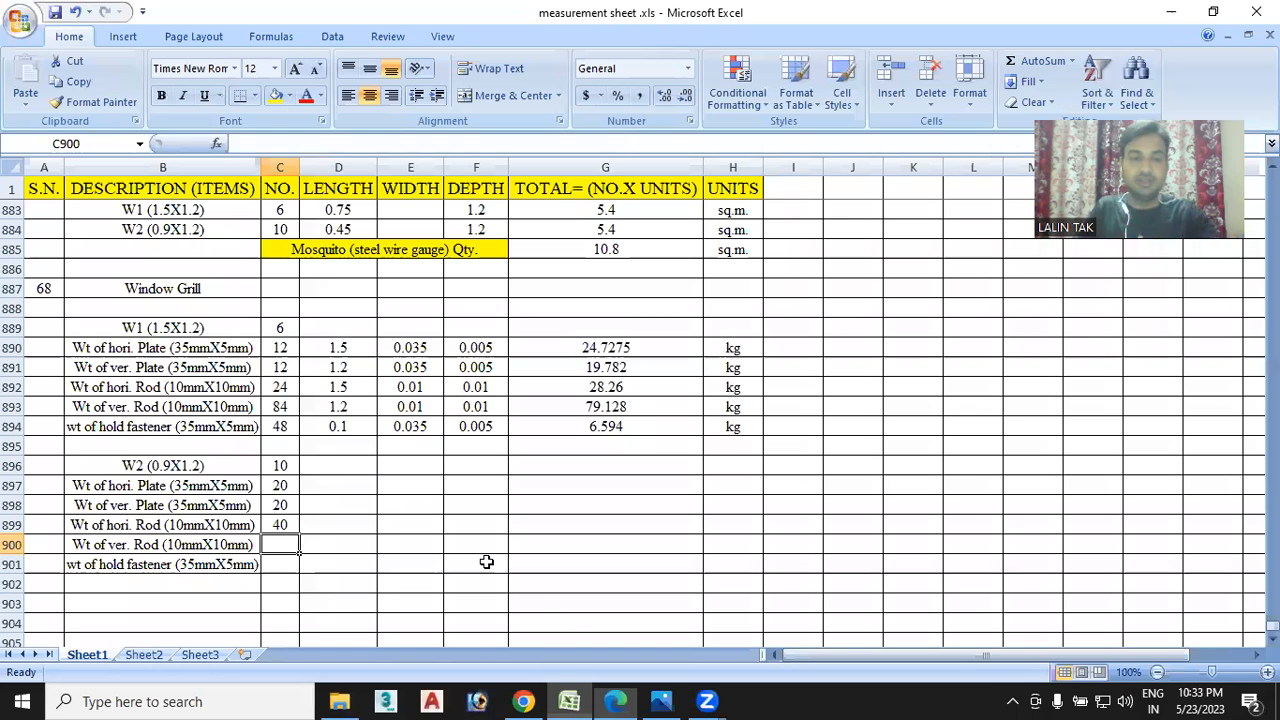
double_click(279, 545)
text(=8*)
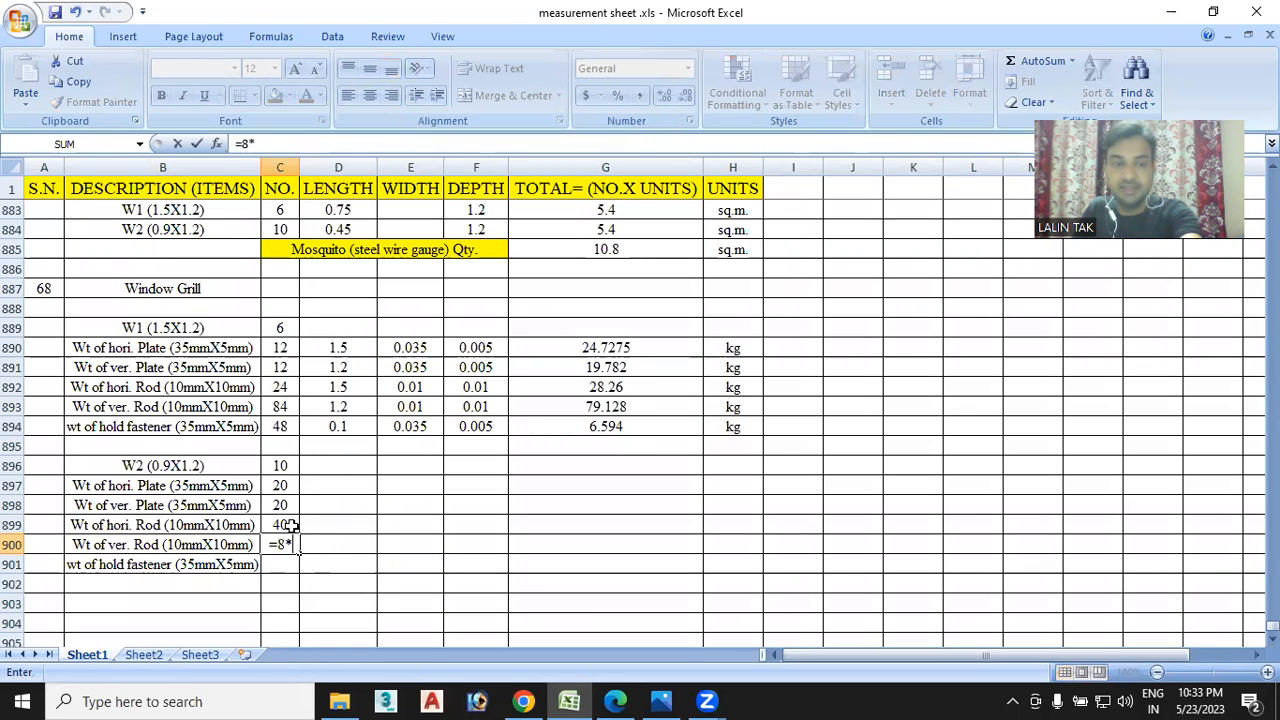
click(281, 465)
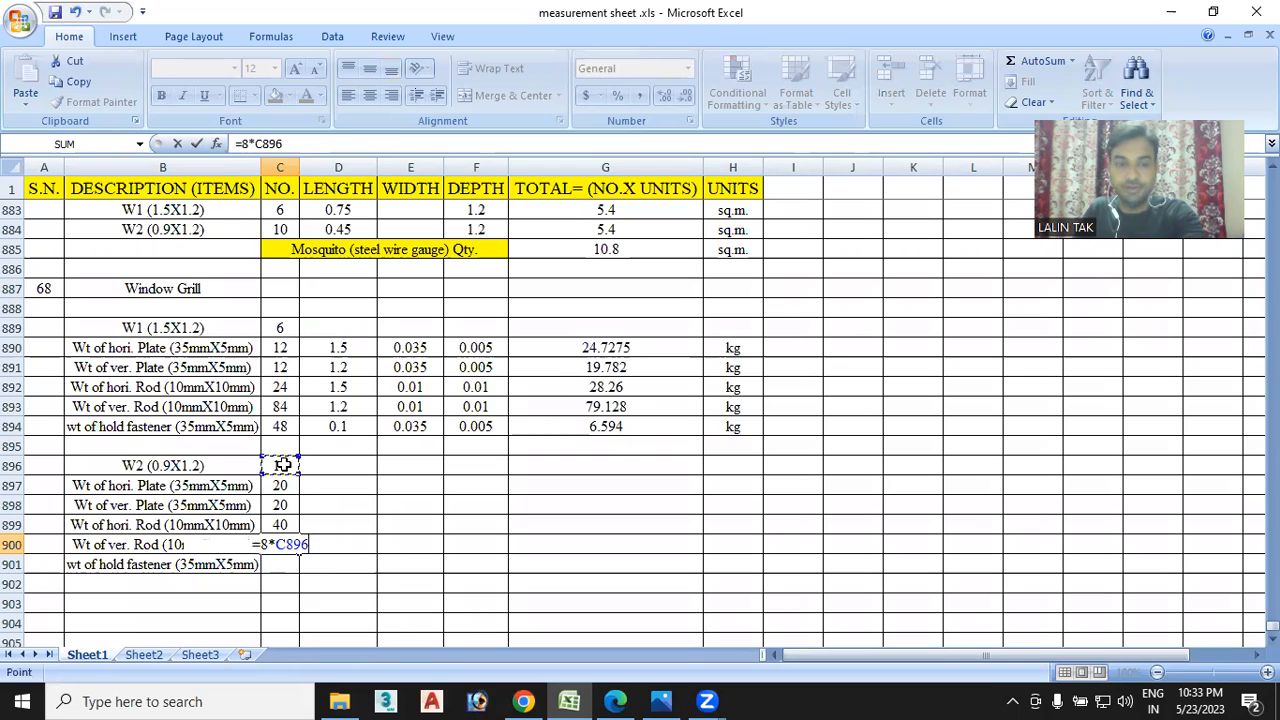
key(Return)
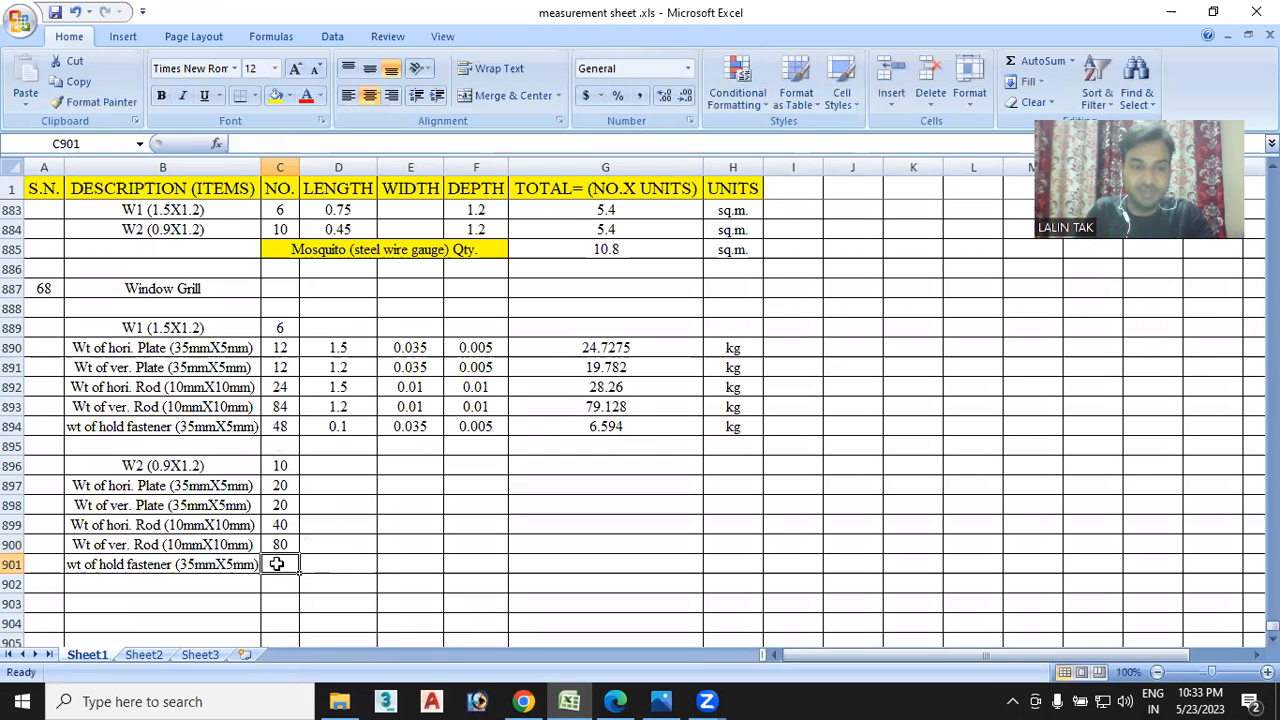
Enter =4*2*C896 in C901 as W2's hold fastener number, check the fasteners in the Edge drawing and return to Excel
double_click(277, 564)
text(=4*2*)
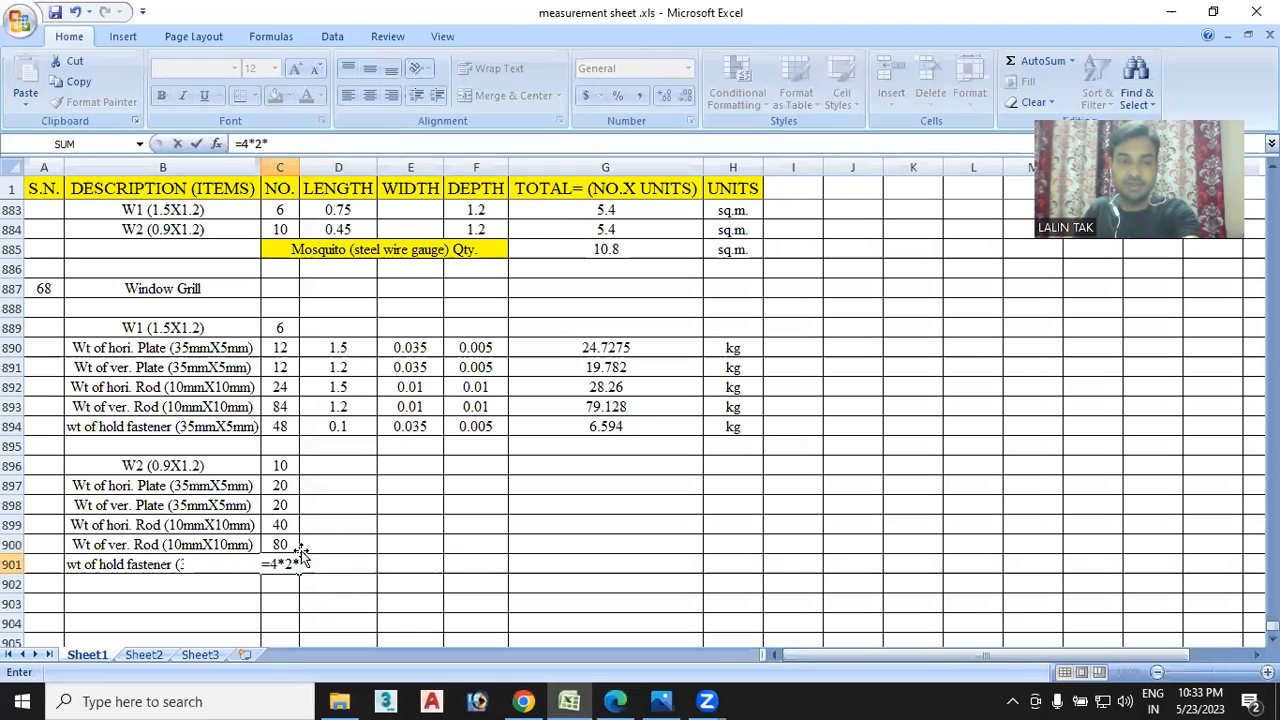
click(283, 462)
key(Return)
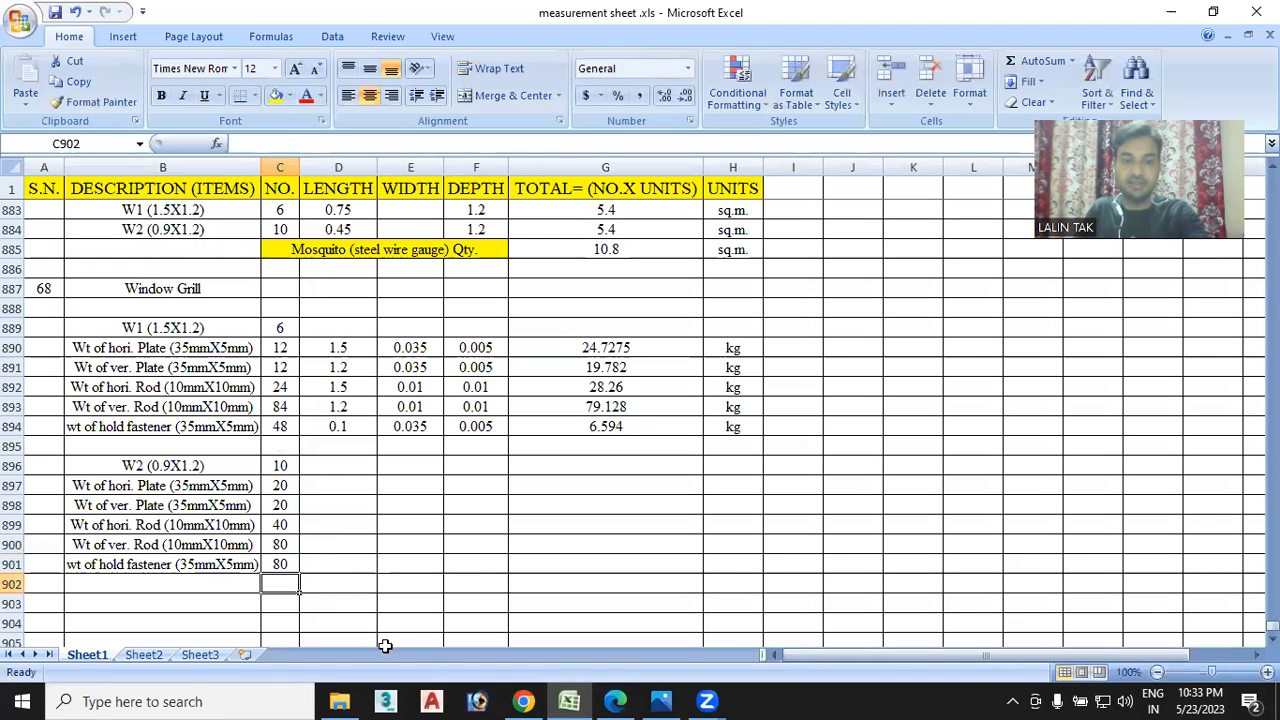
click(620, 700)
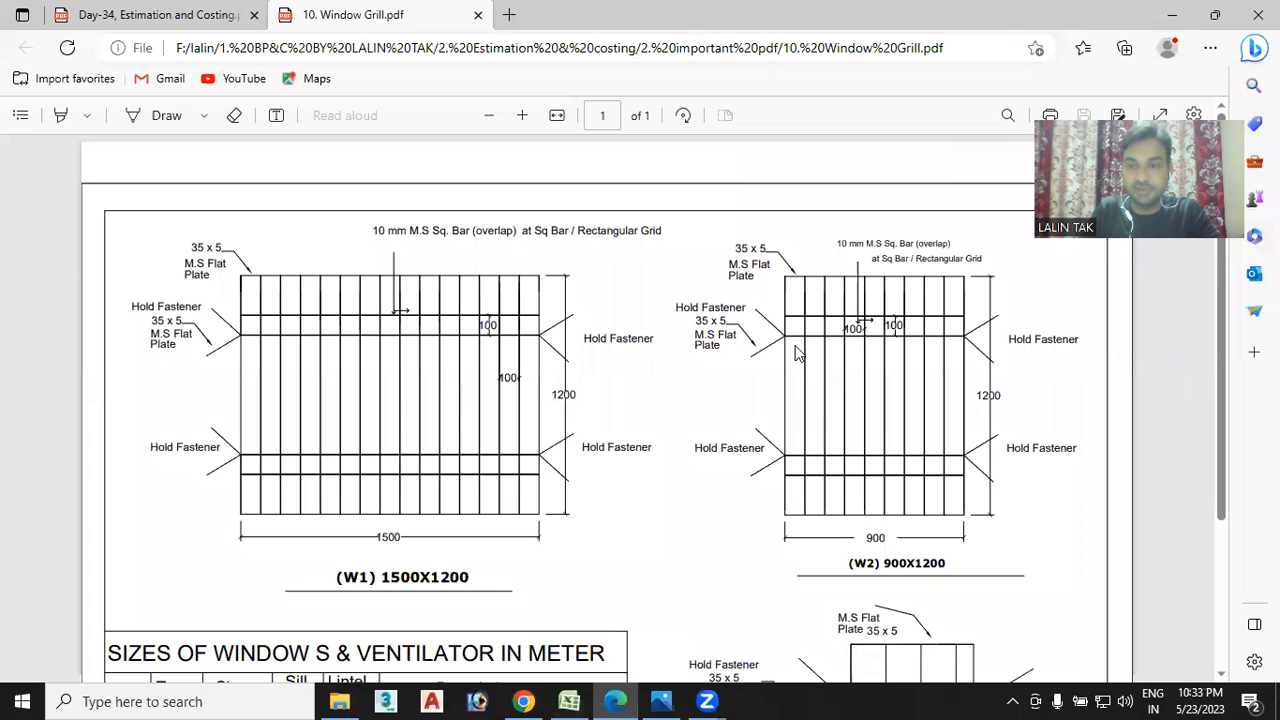
click(570, 700)
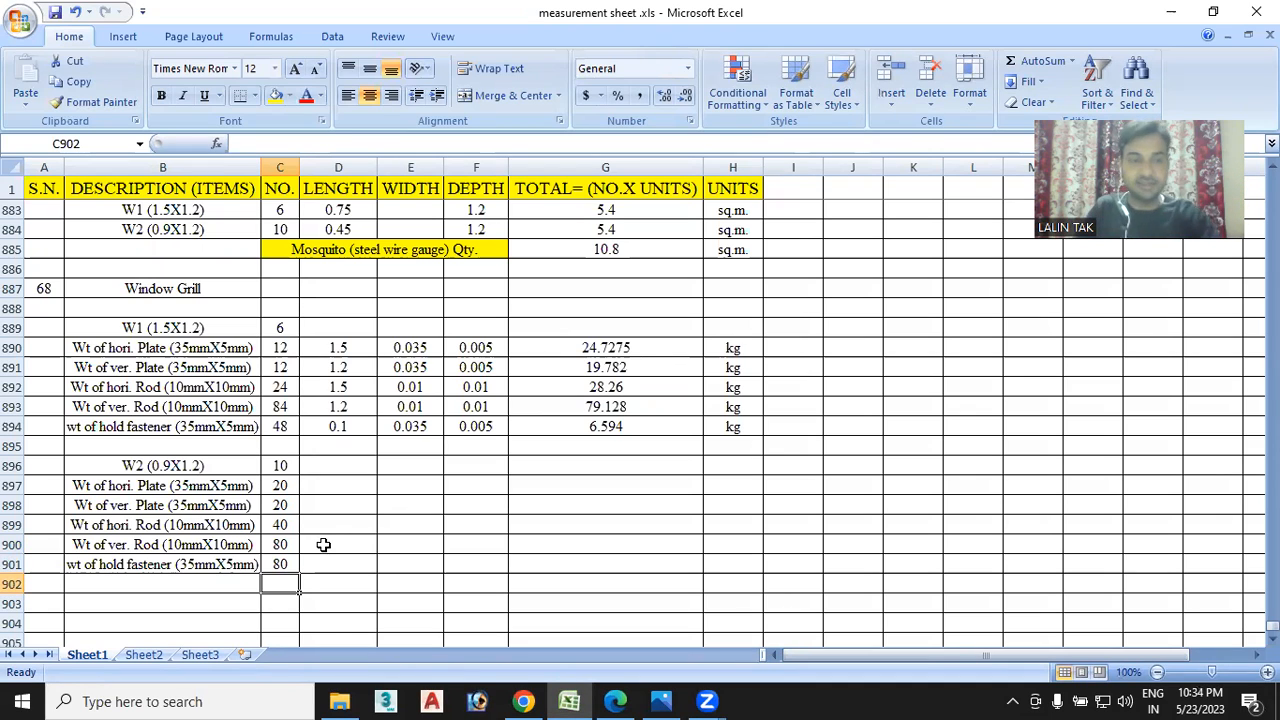
Check W2's size in the Edge drawing and enter plate lengths of 0.9 in Excel's D897 and 1.2 in D898
click(340, 482)
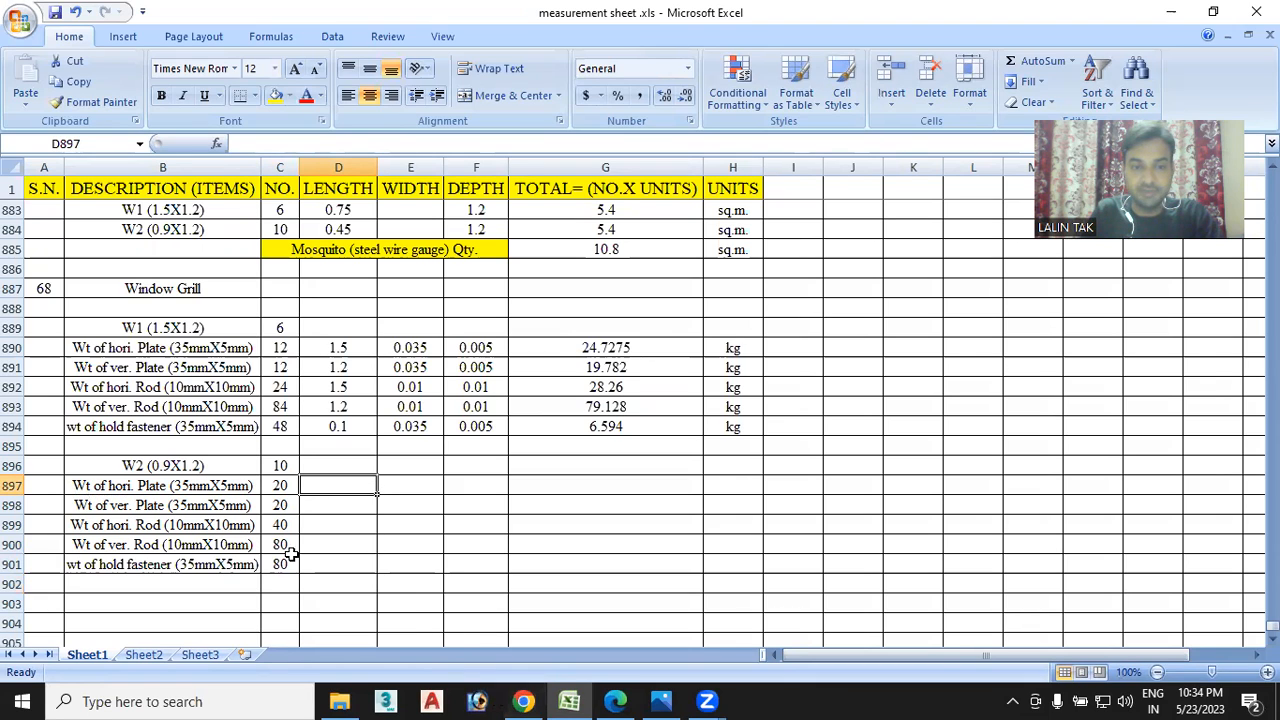
click(616, 700)
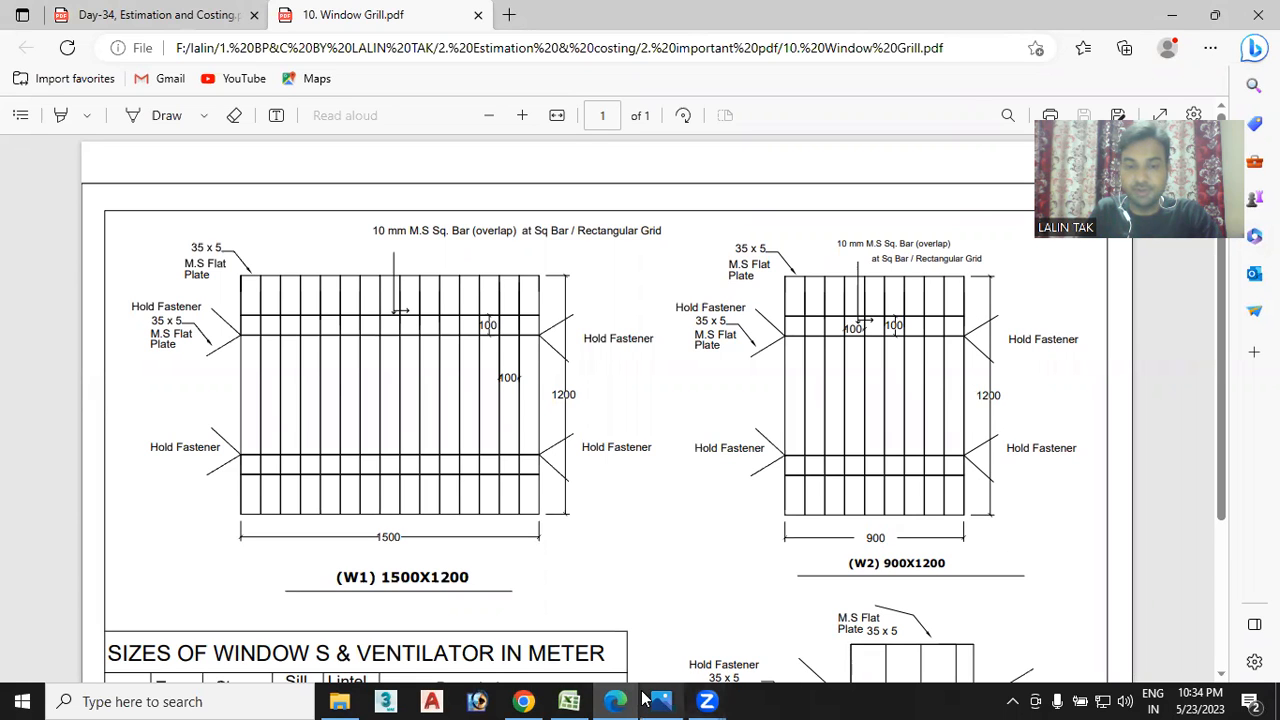
click(569, 701)
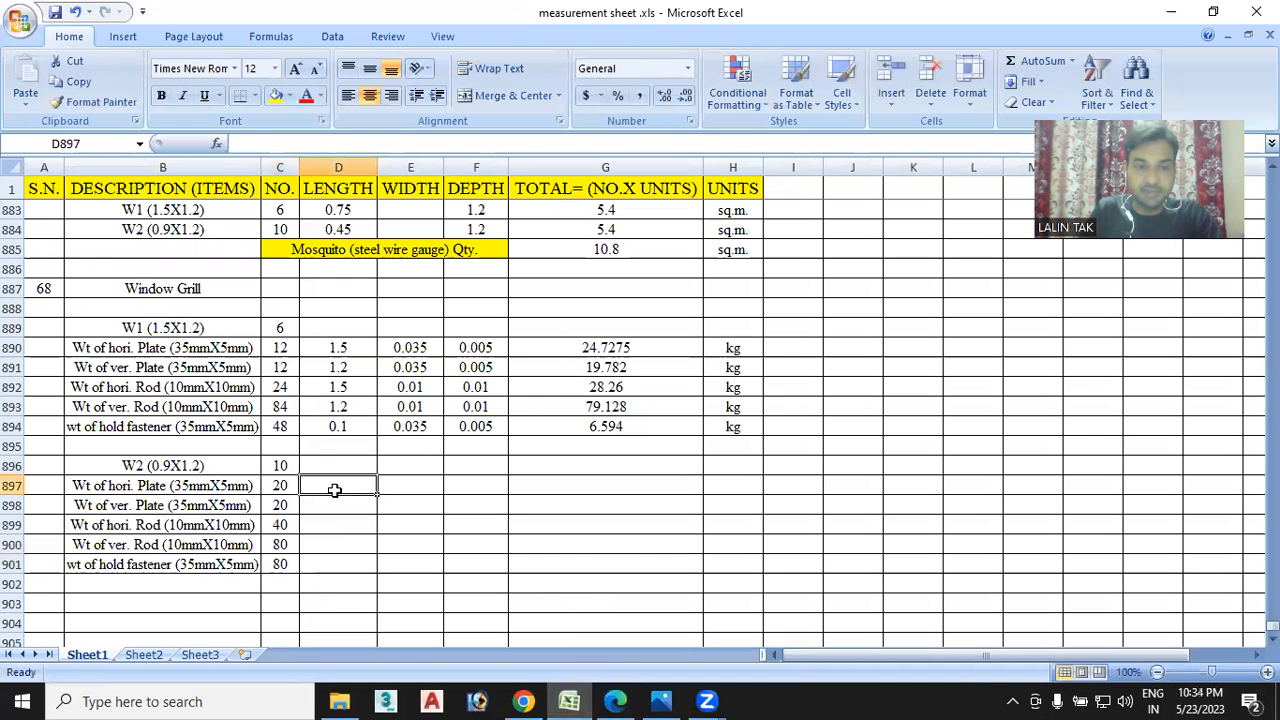
double_click(337, 484)
text(0.9)
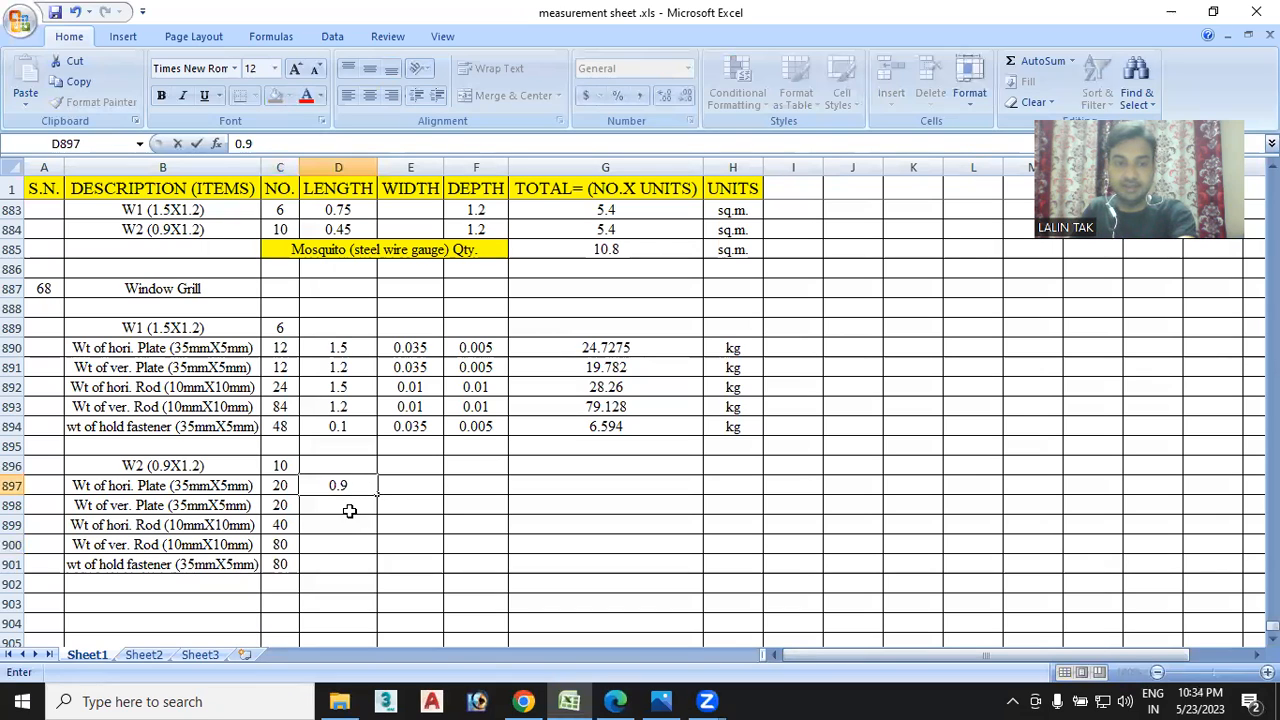
click(350, 506)
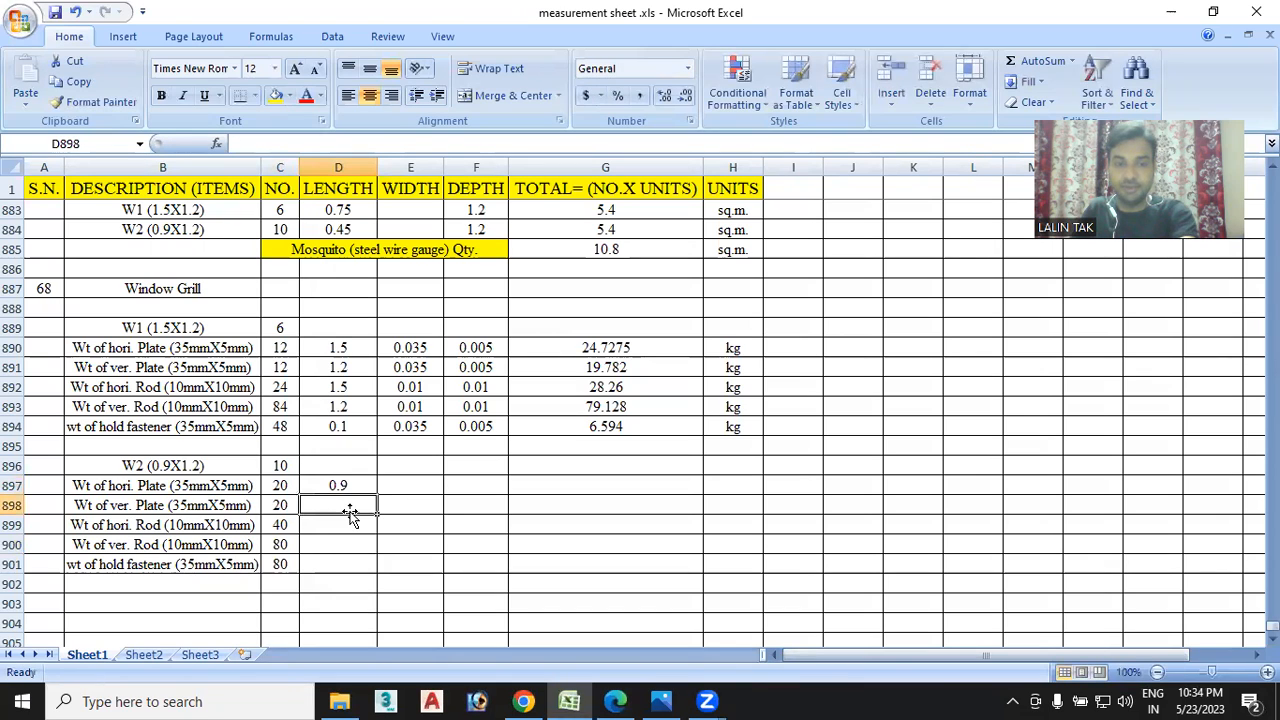
double_click(362, 505)
text(1.2)
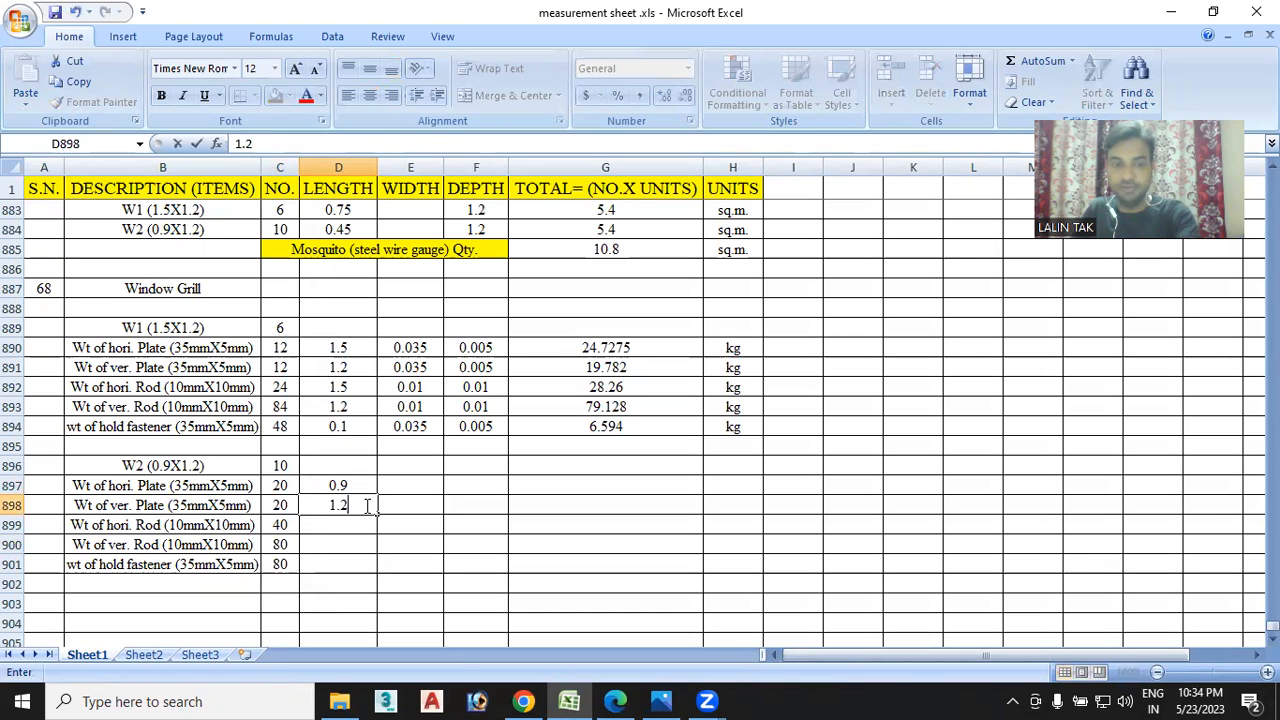
Enter W2's rod lengths, 0.9 for the horizontal rods in D899 and 1.2 for the vertical rods in D900
double_click(332, 525)
text(0.9)
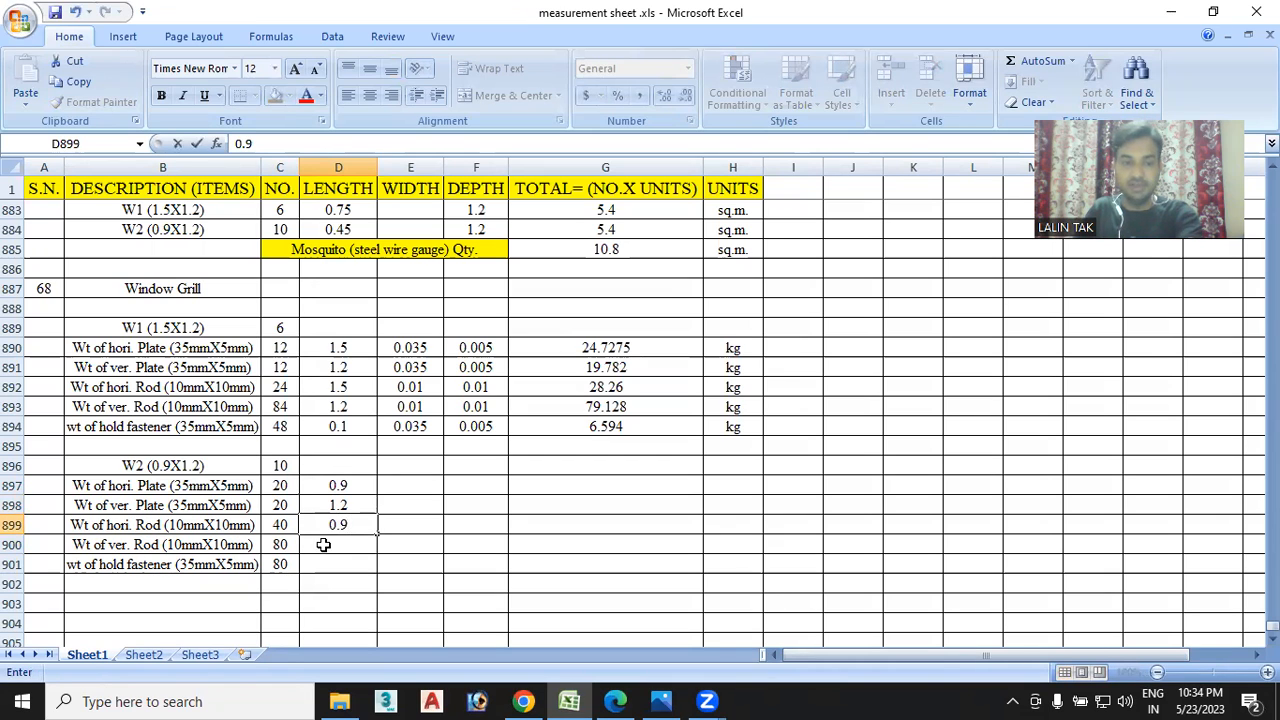
double_click(332, 543)
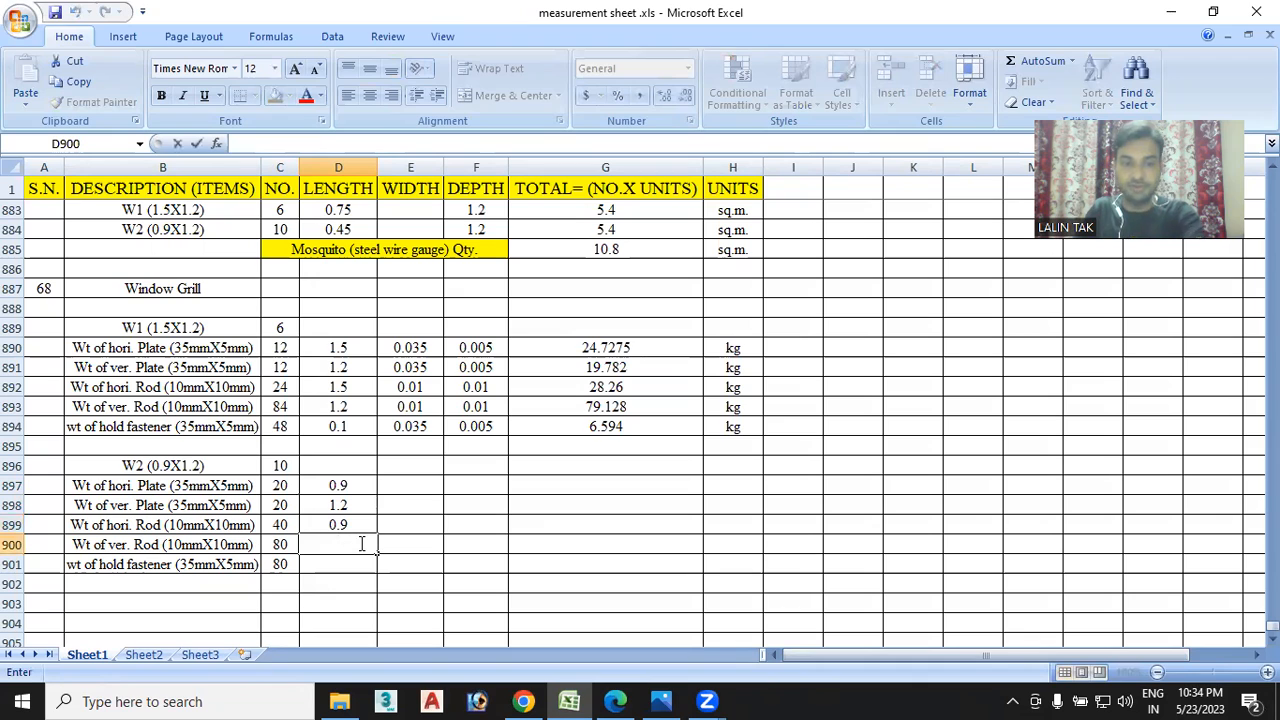
text(1.2)
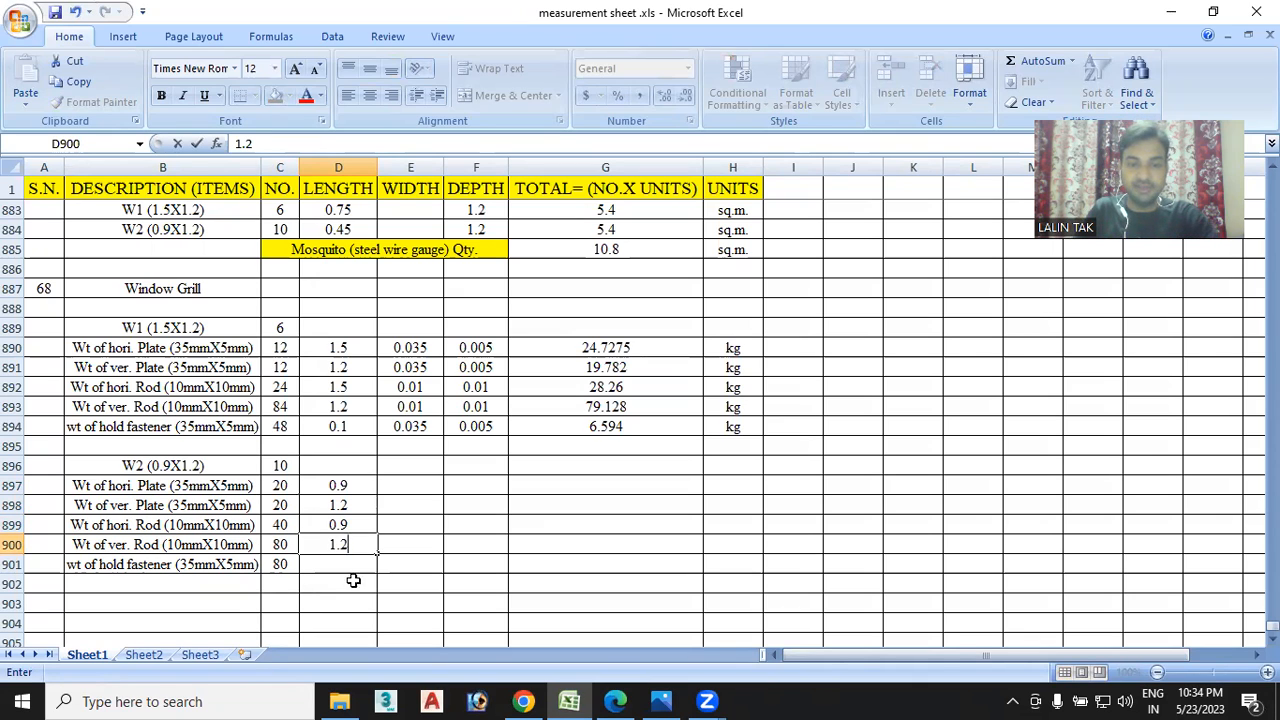
Examine the W2 grill drawing and the window and ventilator size table in Edge's Window Grill PDF
click(615, 700)
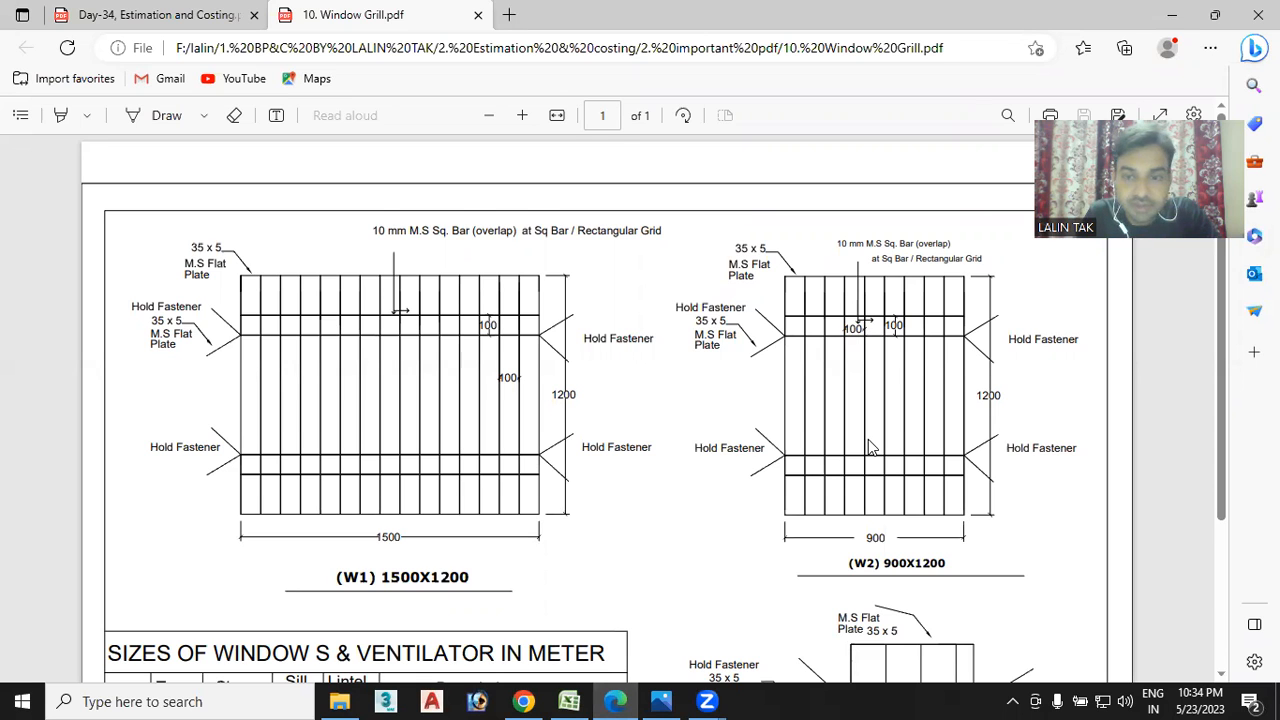
scroll(870, 447, down, 3)
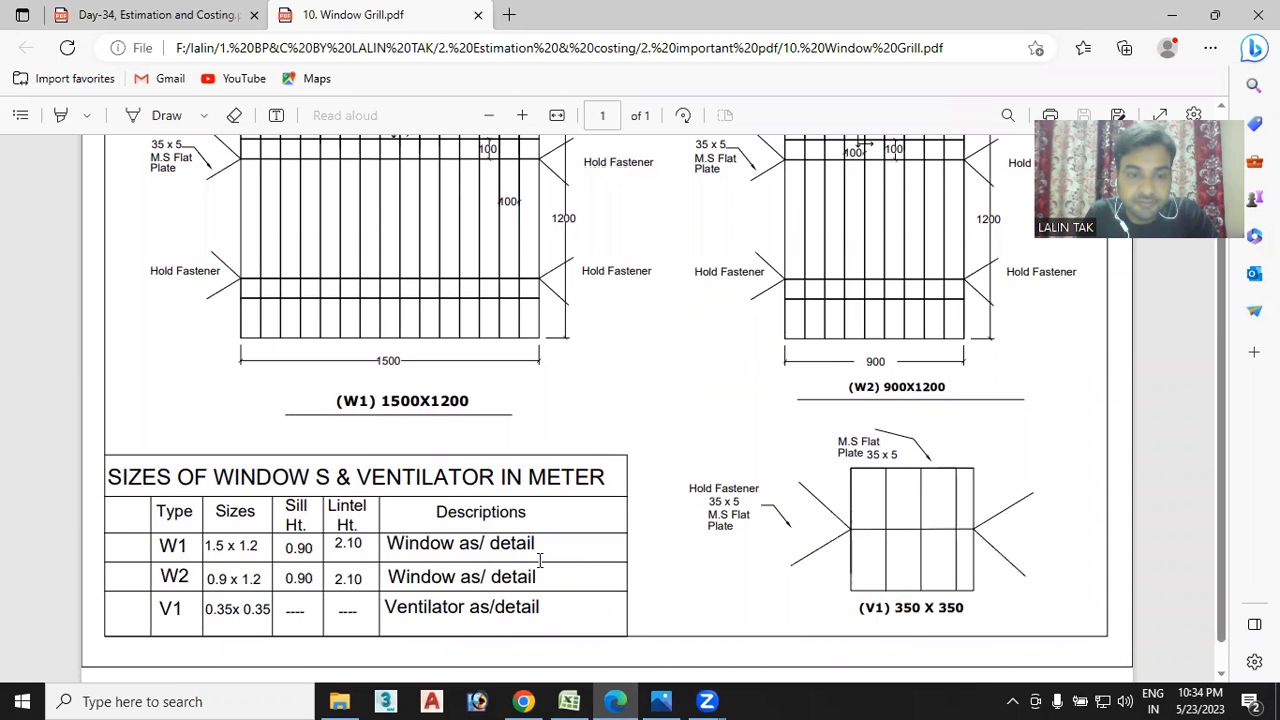
scroll(700, 528, up, 3)
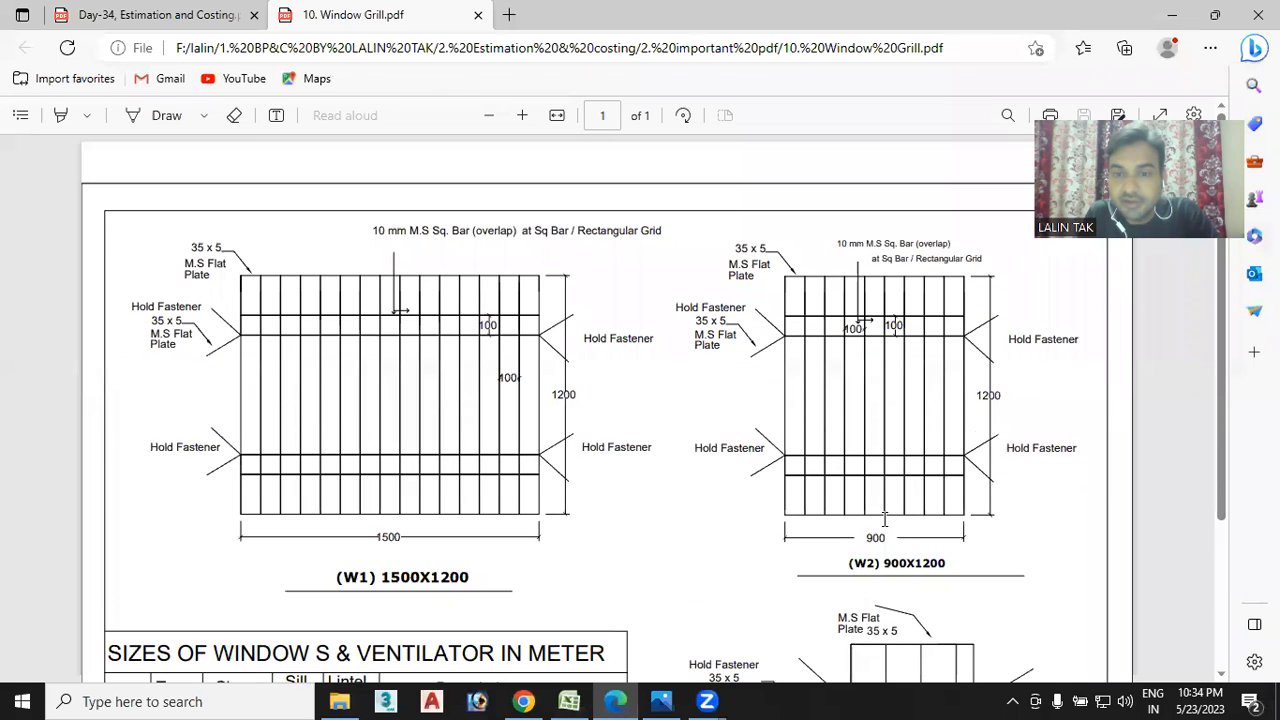
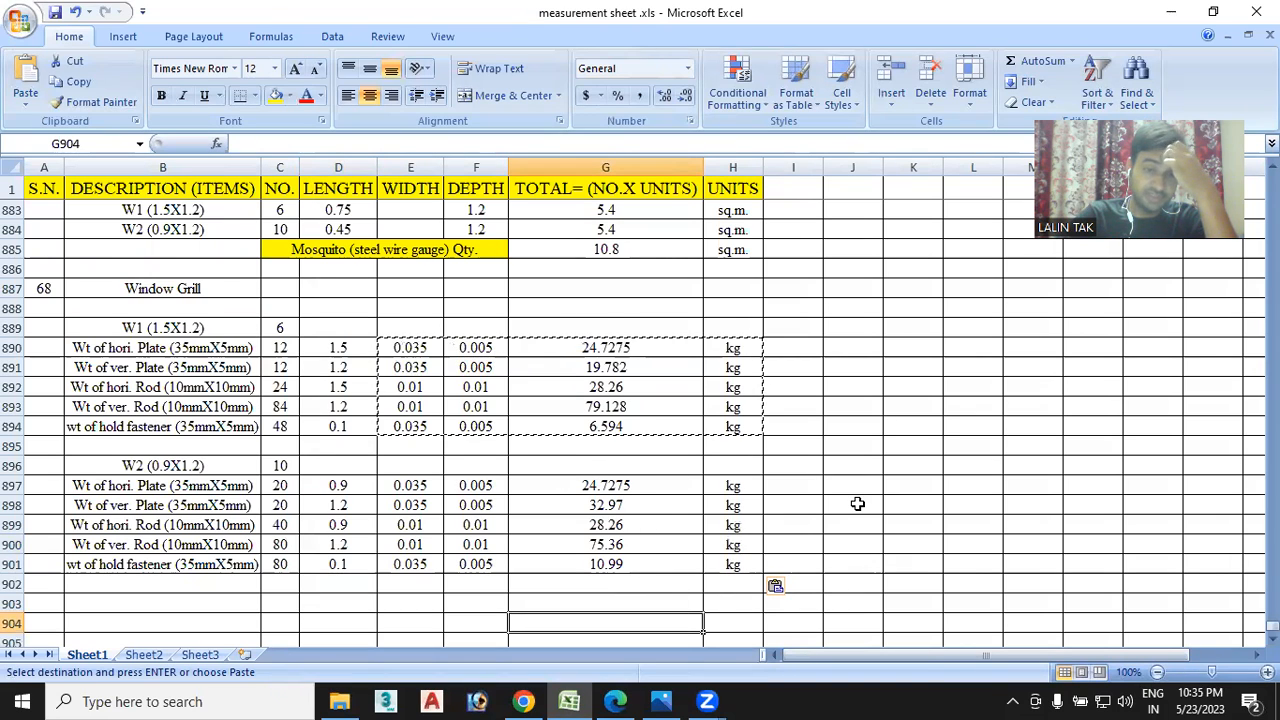
Enter the description "Ventilation V1 ()" in B903, with empty brackets for the size
scroll(857, 505, down, 1)
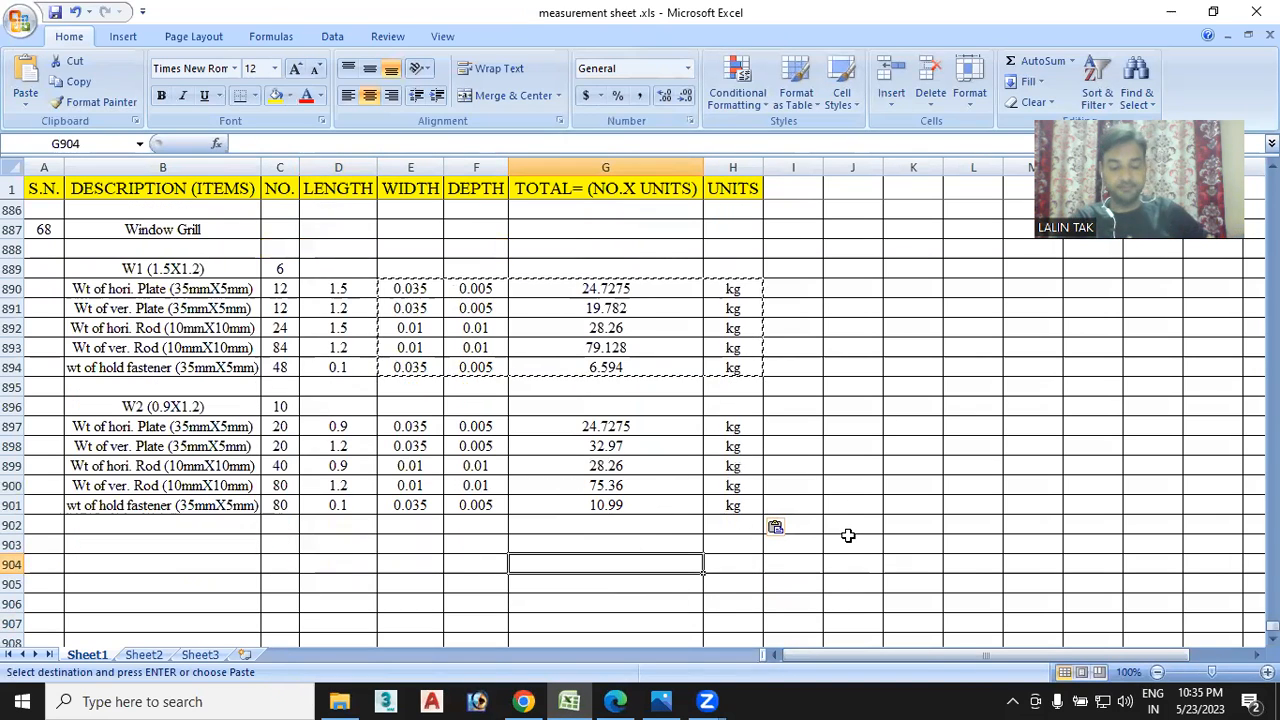
double_click(157, 544)
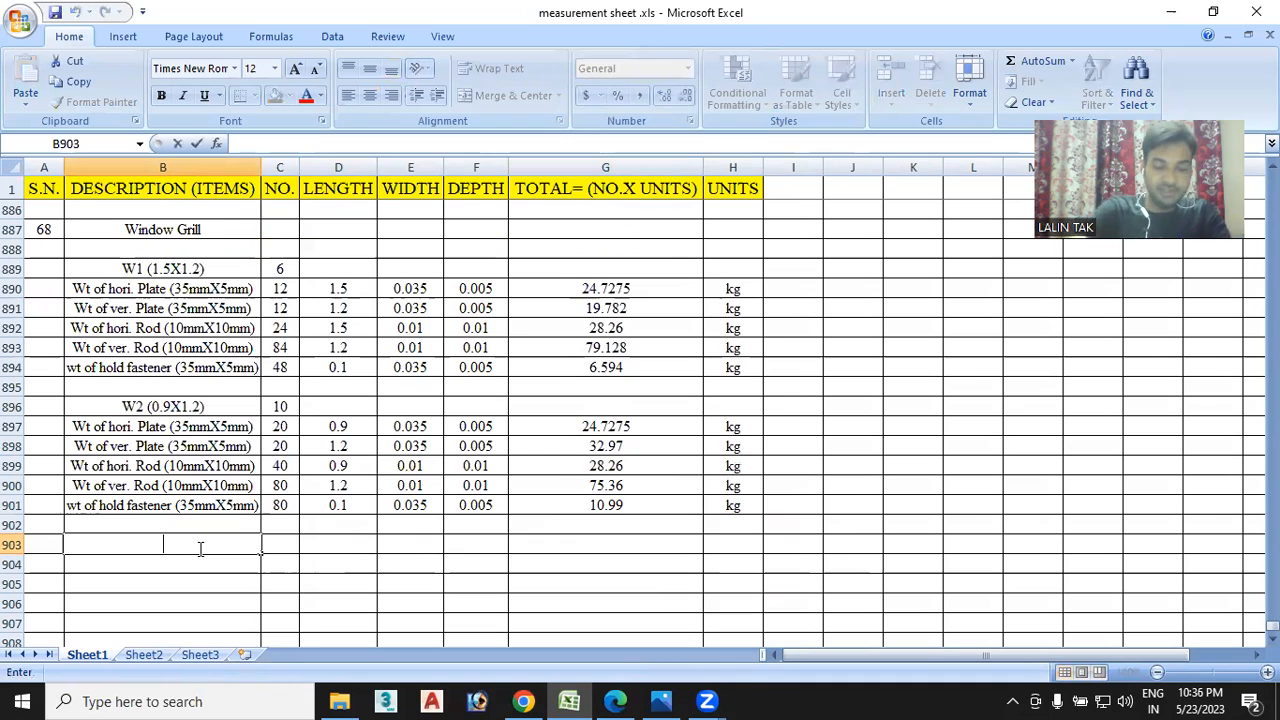
text(Ven)
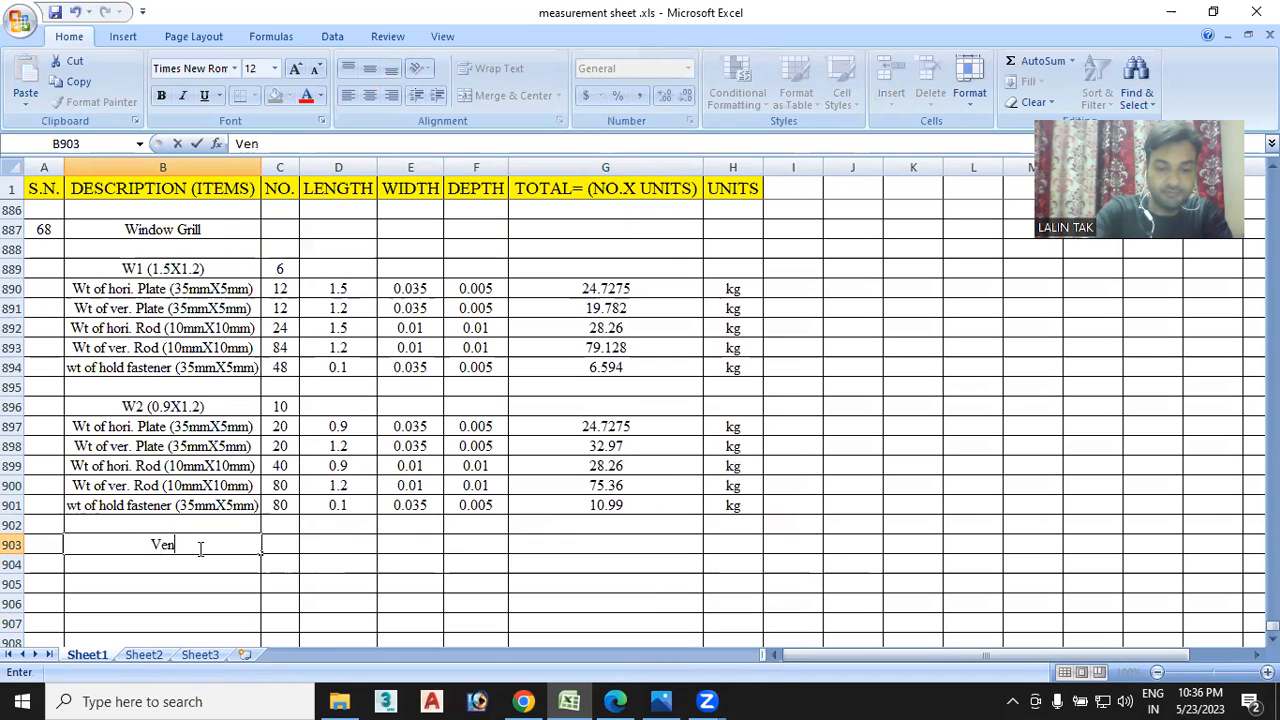
text(til)
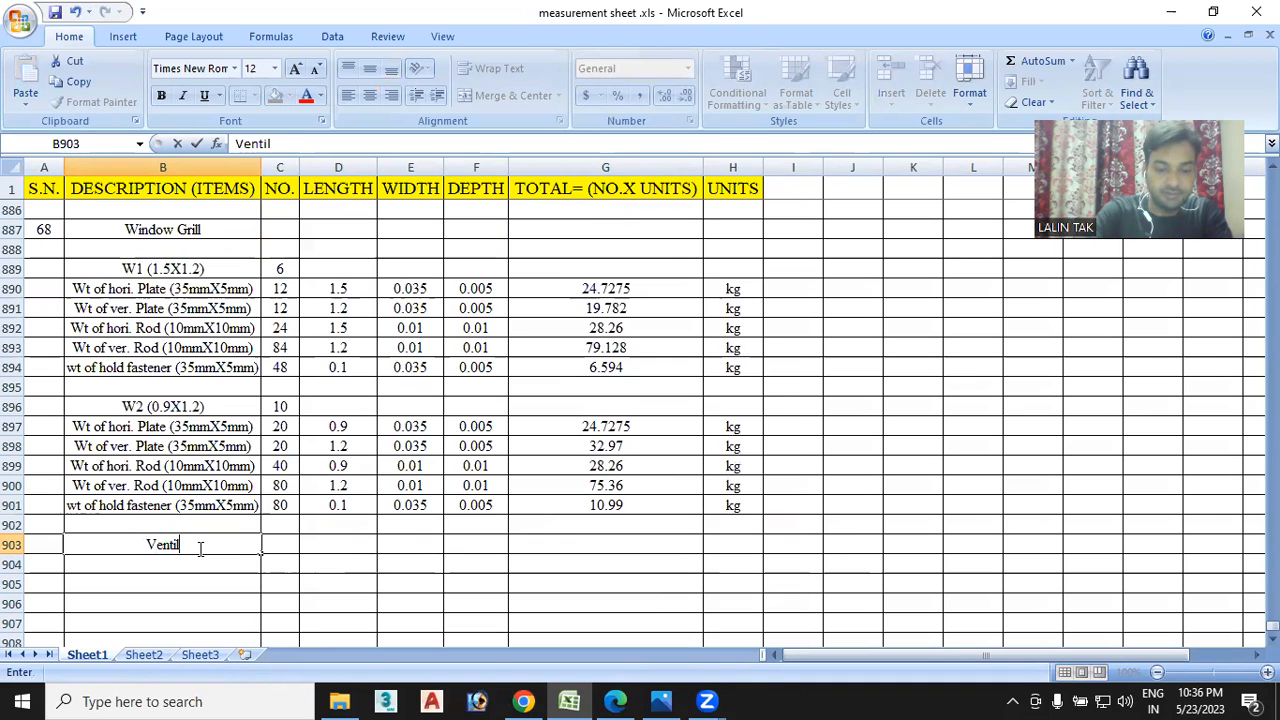
text(at)
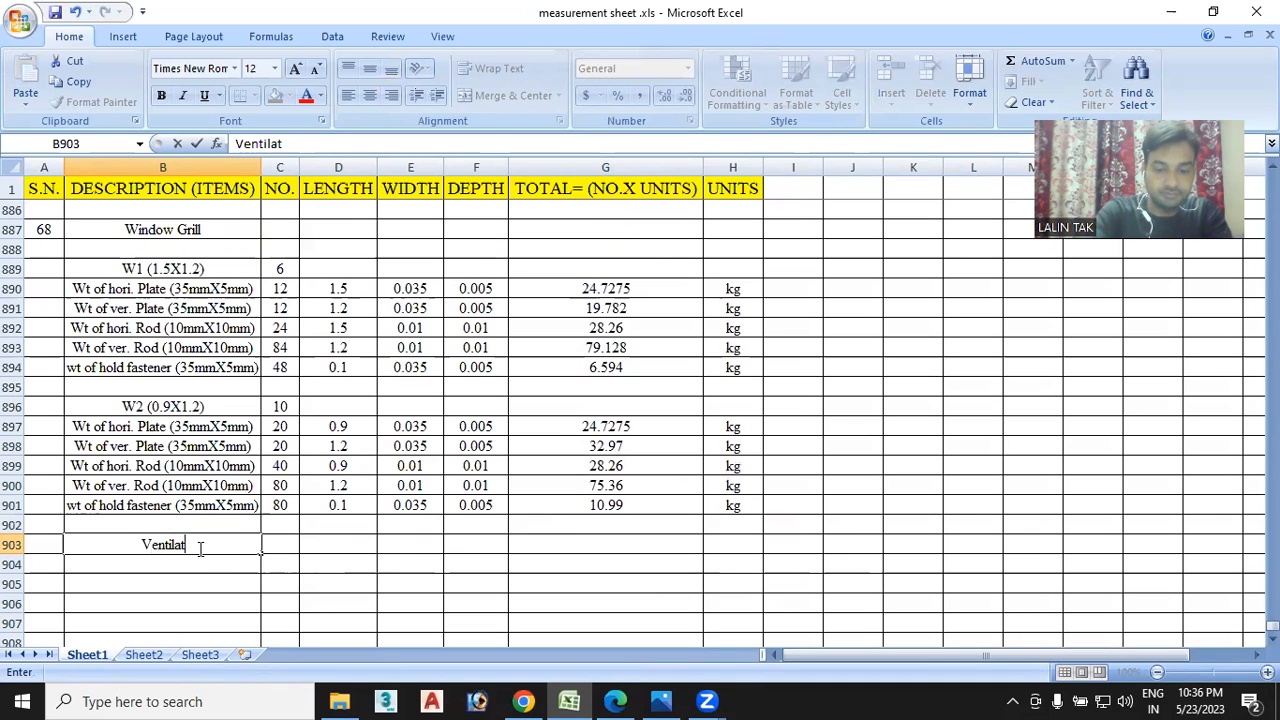
text(ion V1)
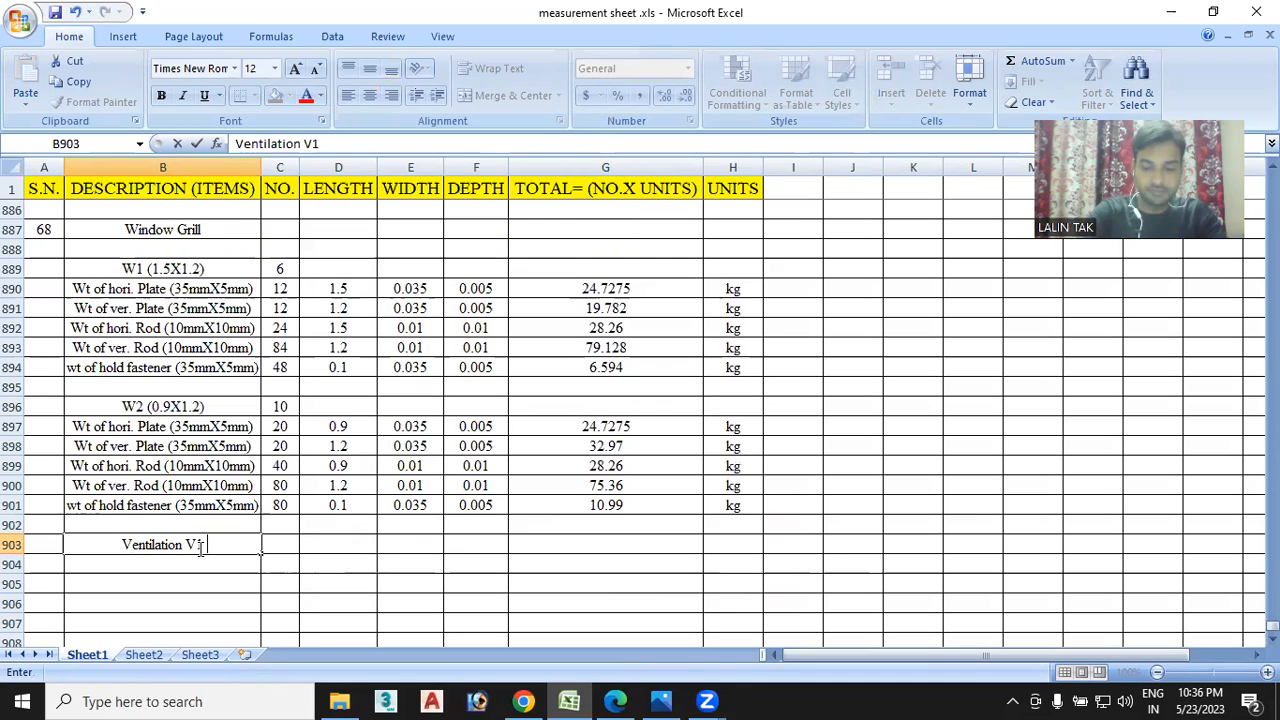
text( ())
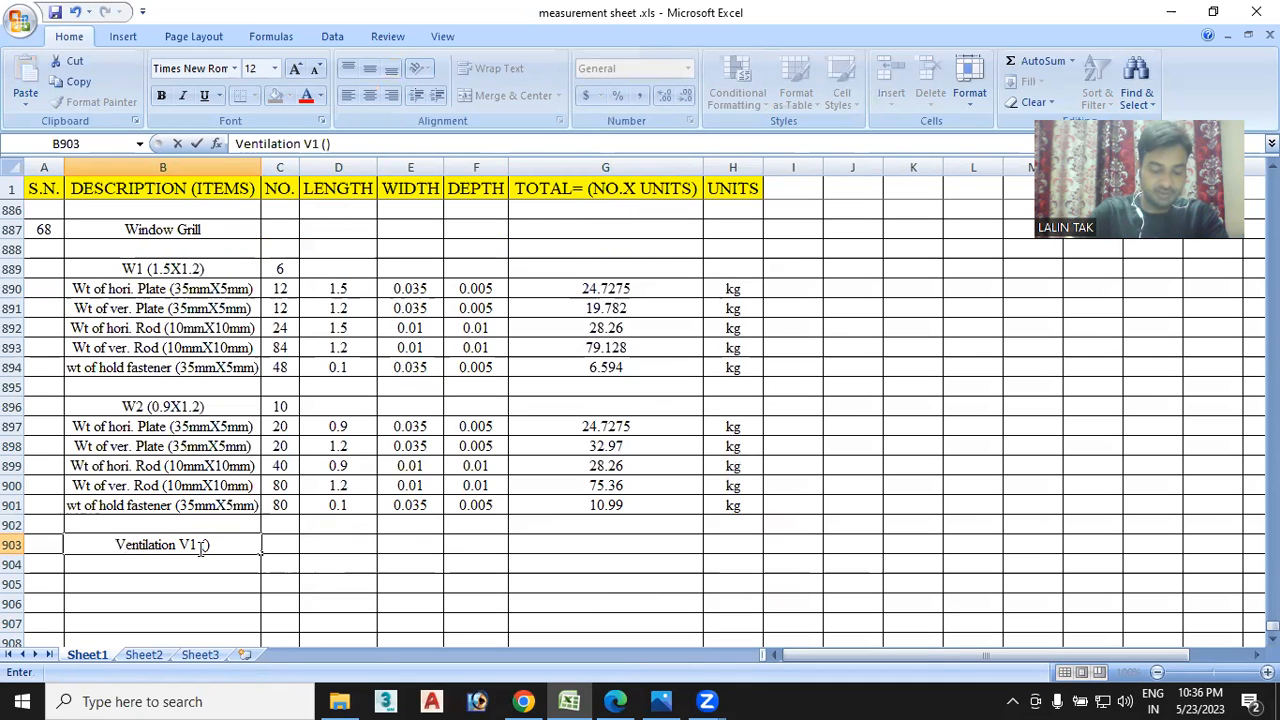
Check V1's size in the Edge drawing, complete Excel's B903 as "Ventilation V1 (0.35X0.35)" and enter 4 in C903
click(615, 701)
scroll(878, 503, down, 2)
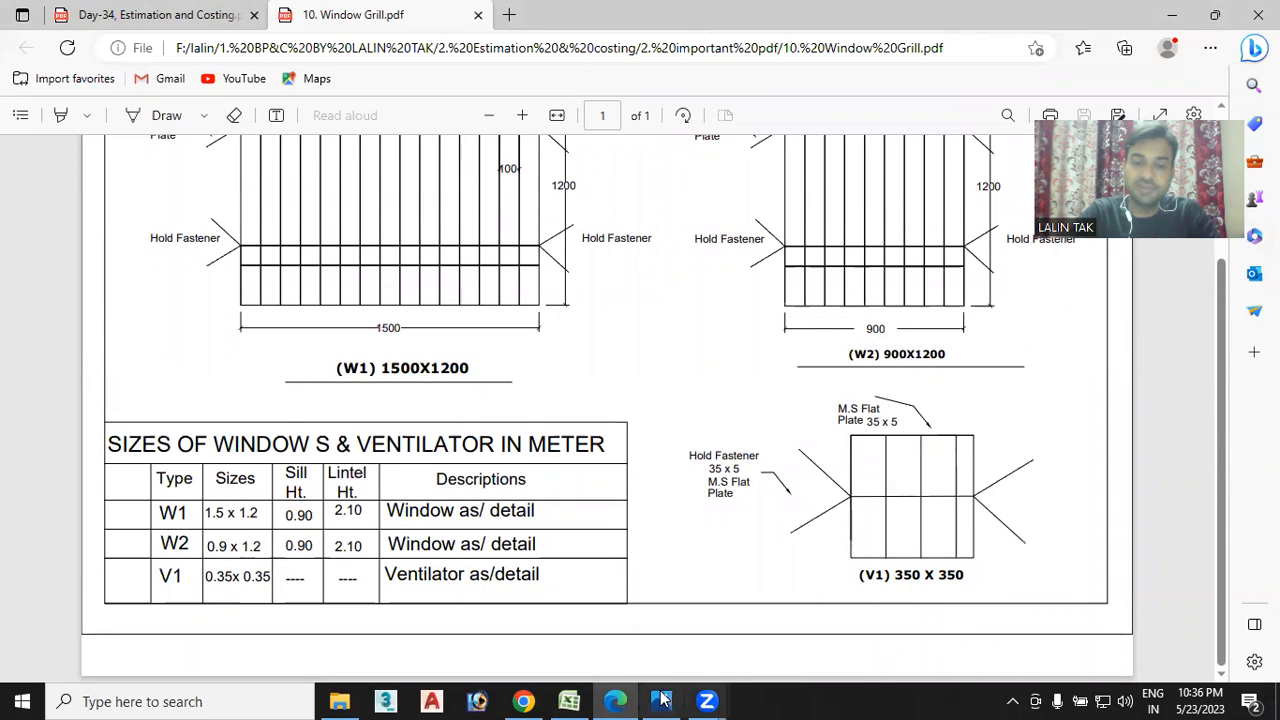
click(569, 701)
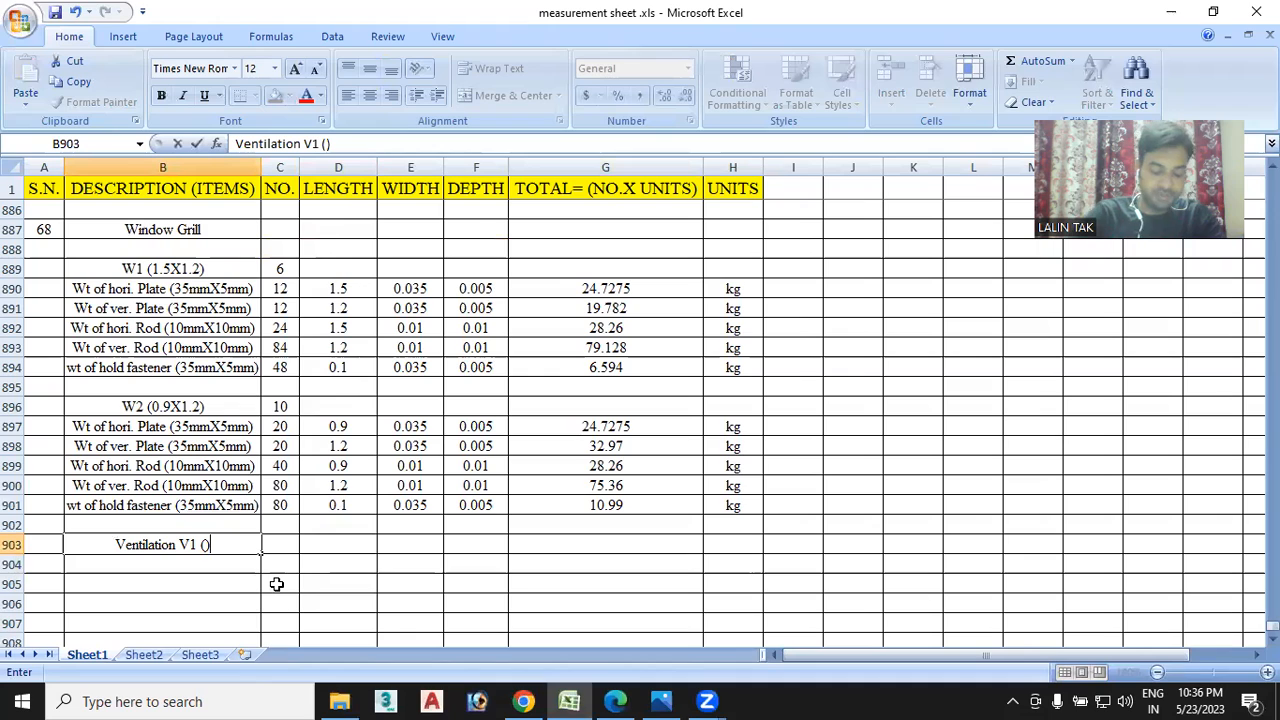
click(205, 545)
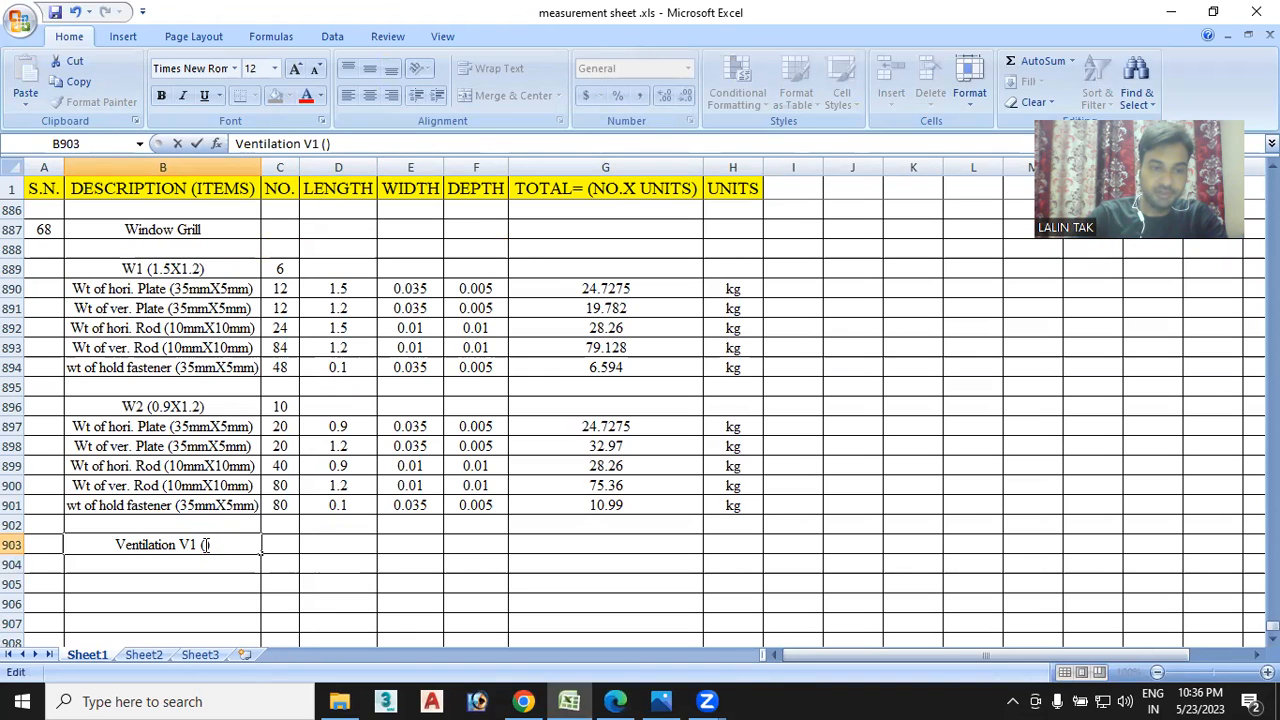
text(0.35)
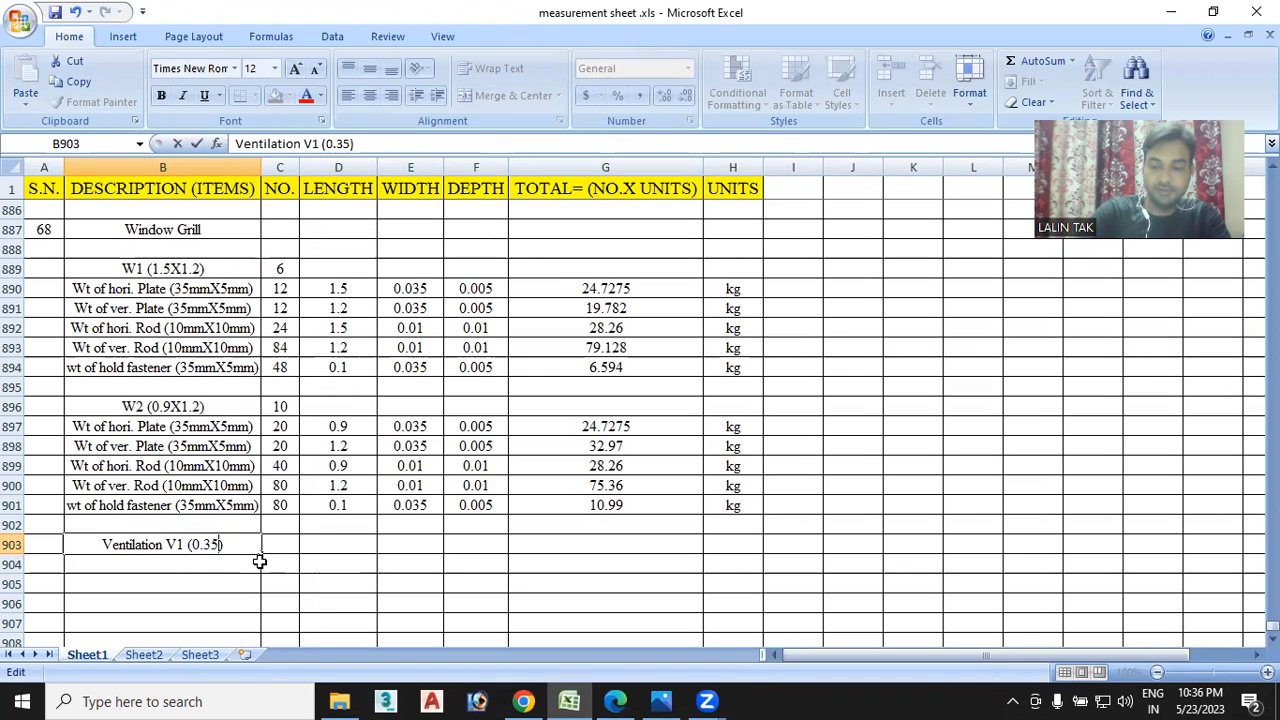
text(X0.35)
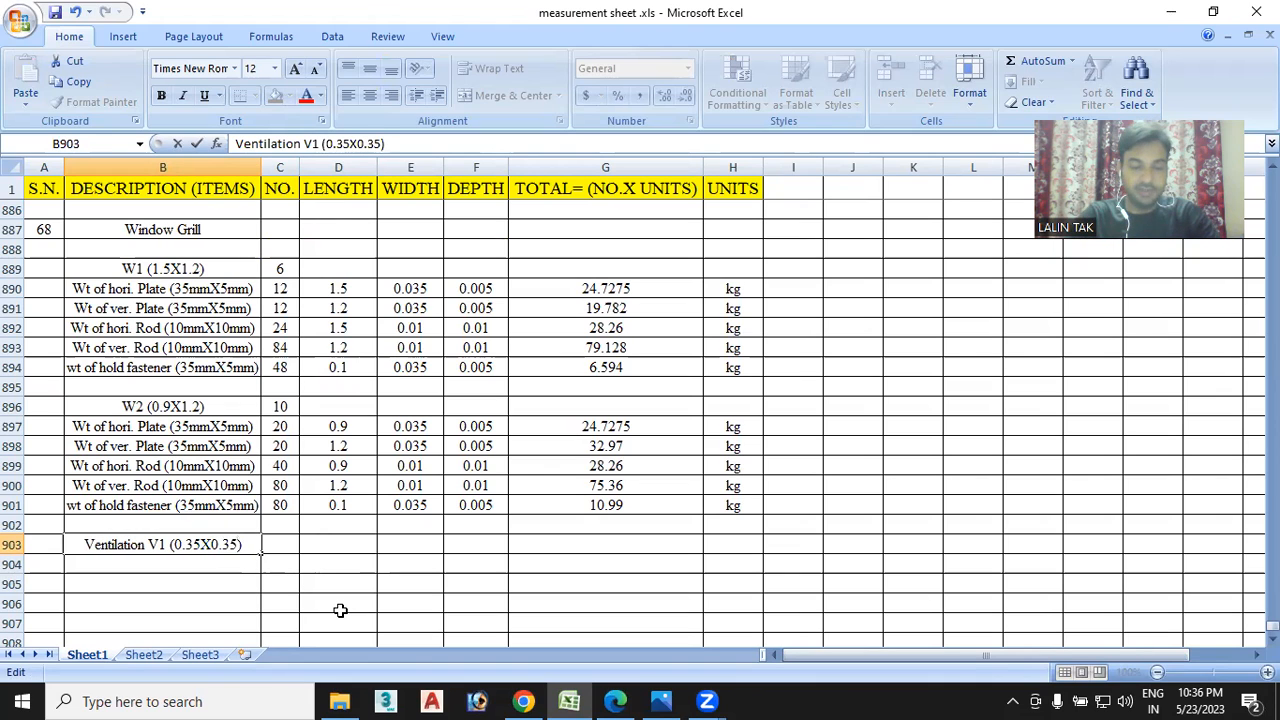
click(276, 542)
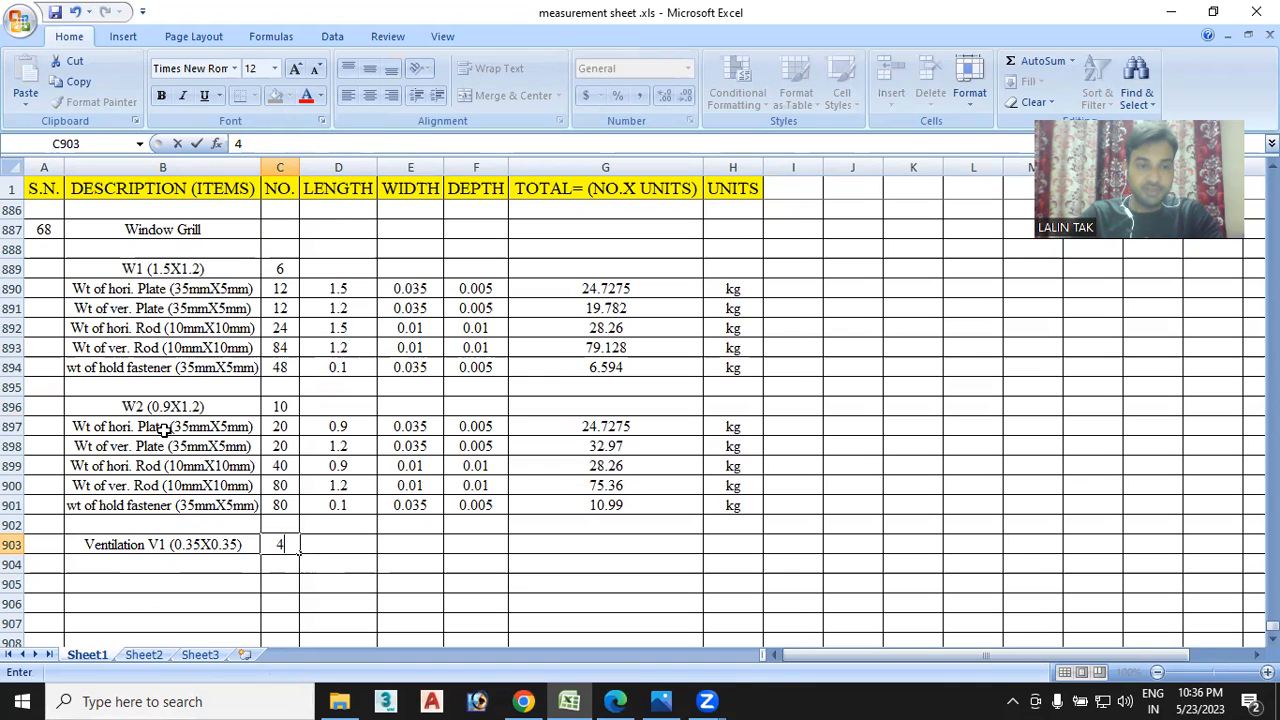
Copy the W2 plate, rod and hold fastener descriptions from B897:B901 to B904:B908 under Ventilation V1
drag(162, 430, 164, 505)
key(ctrl+c)
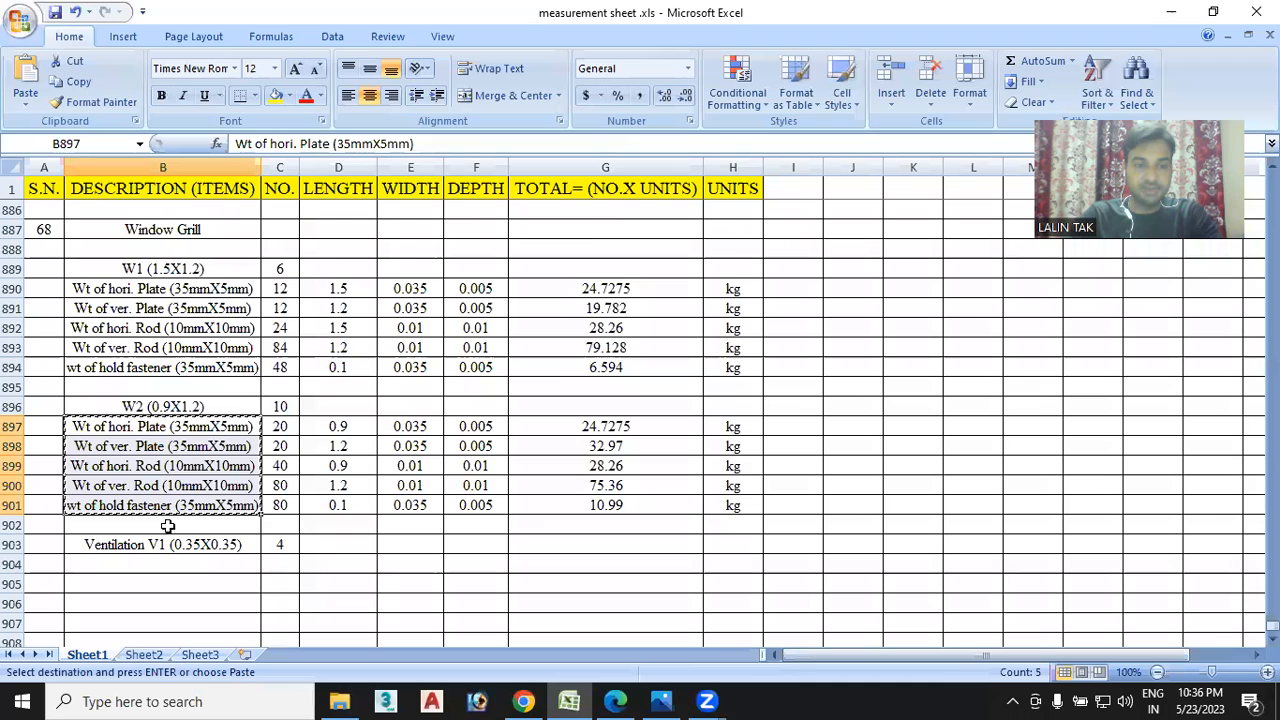
scroll(166, 500, down, 2)
drag(163, 445, 171, 514)
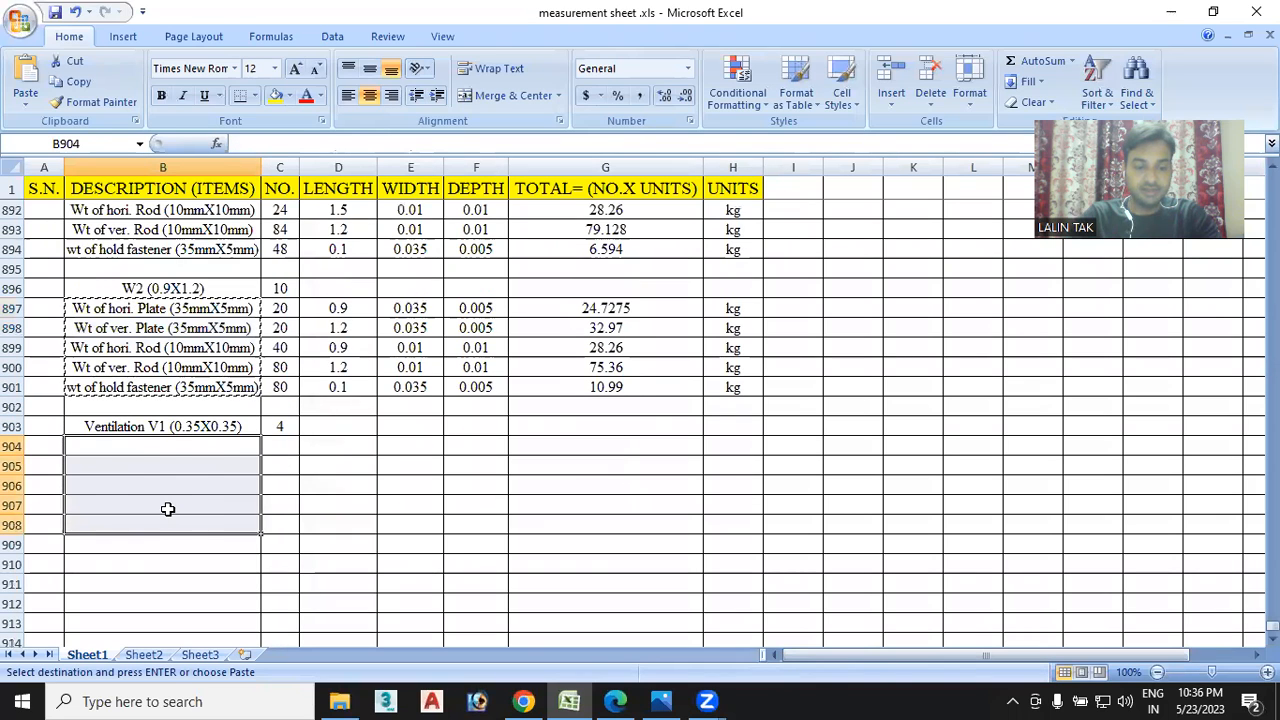
key(ctrl+v)
Enter =2*C903 as V1's plate number for both the horizontal plates in C904 and the vertical plates in C905
double_click(279, 446)
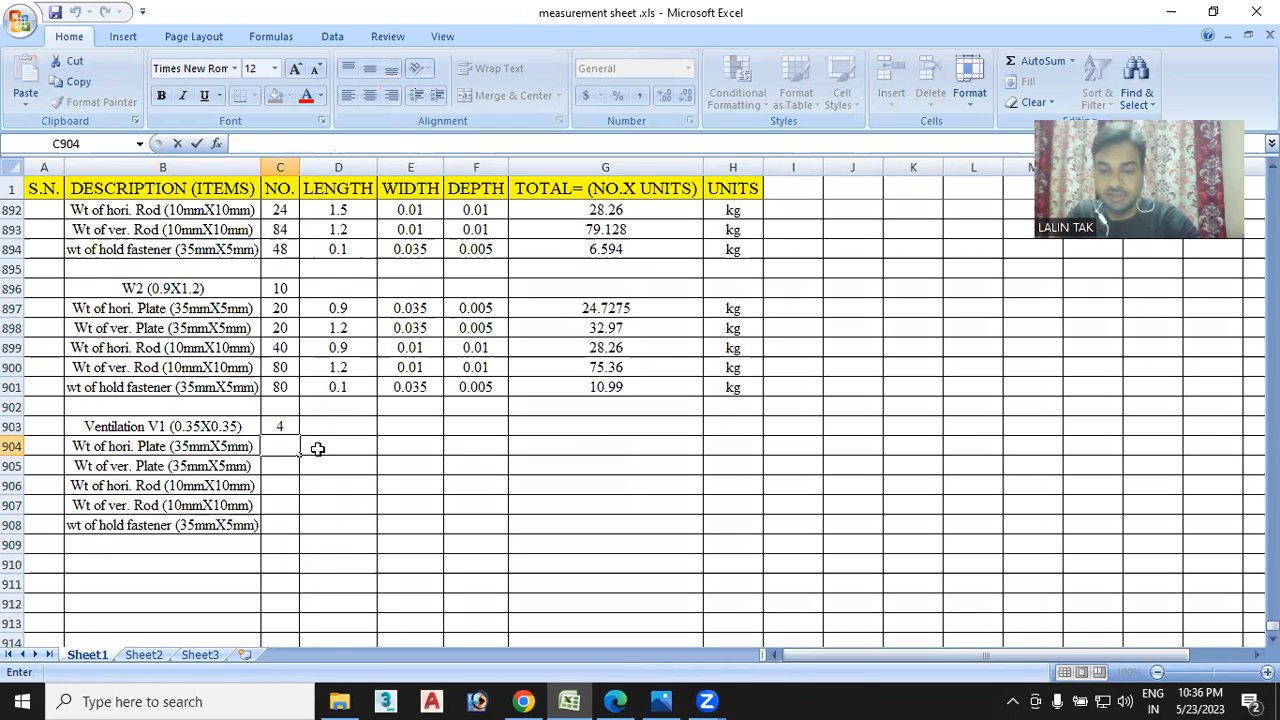
text(=)
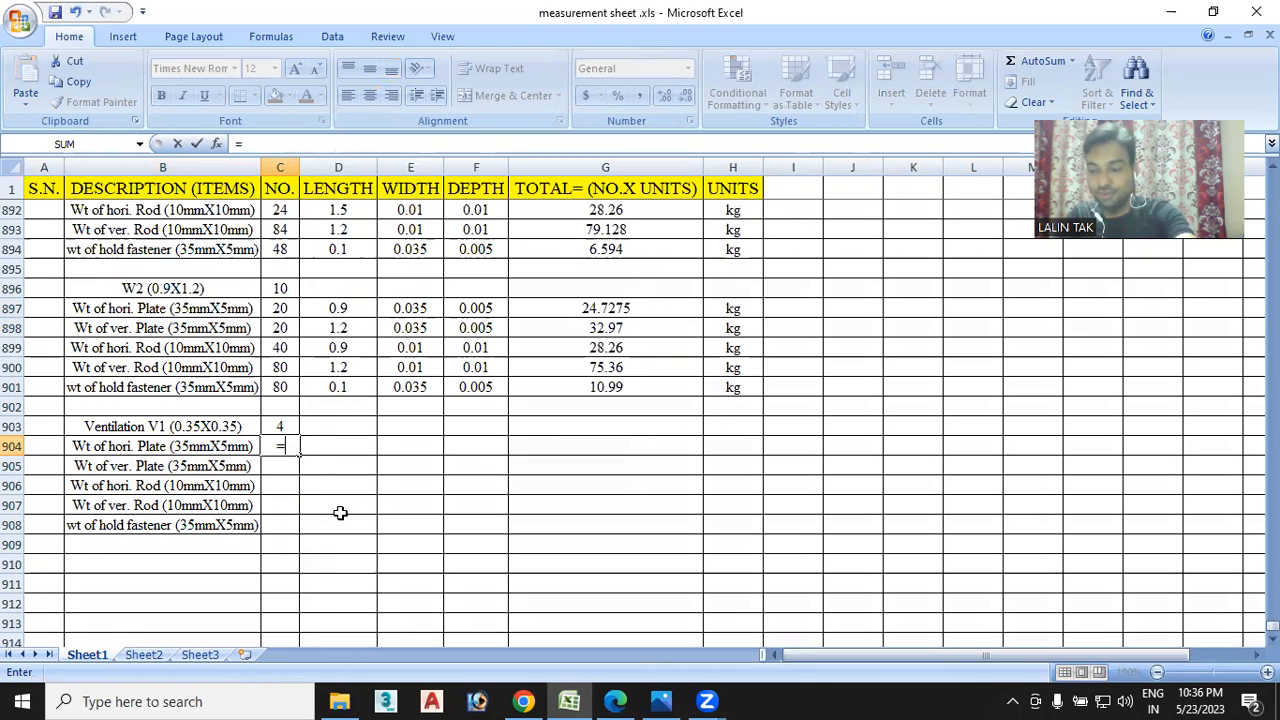
text(2*)
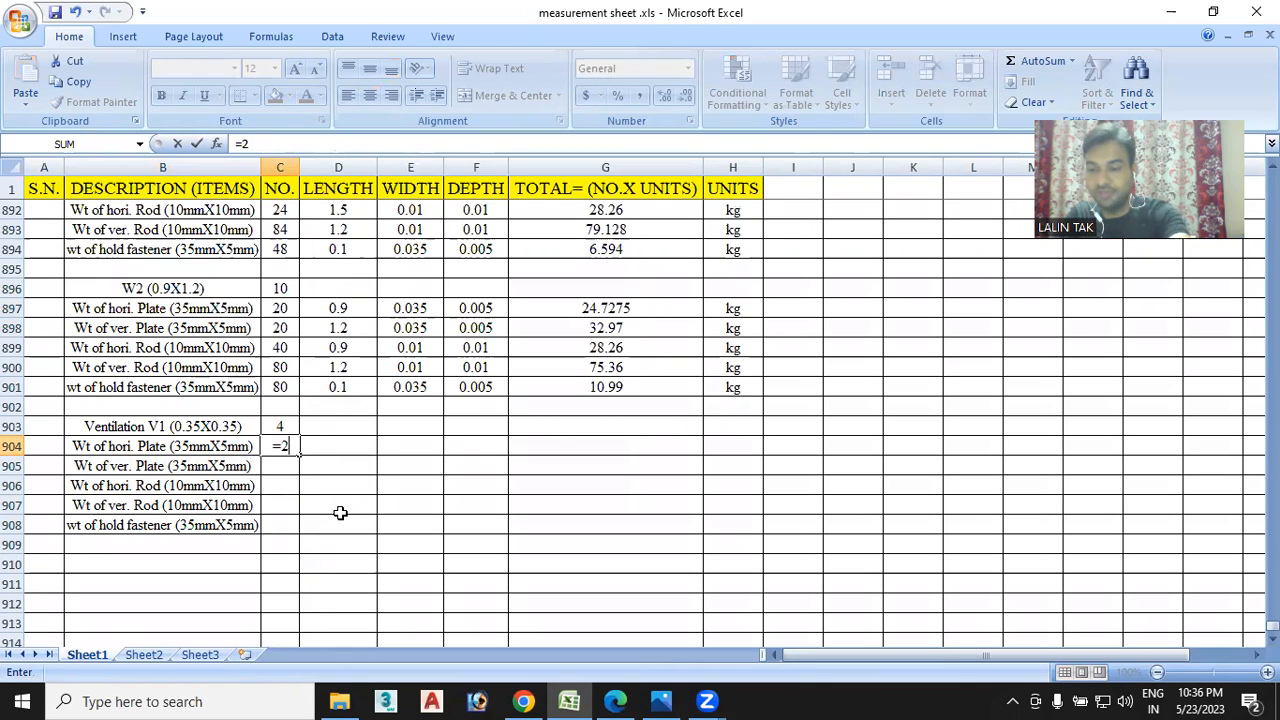
click(281, 426)
key(Return)
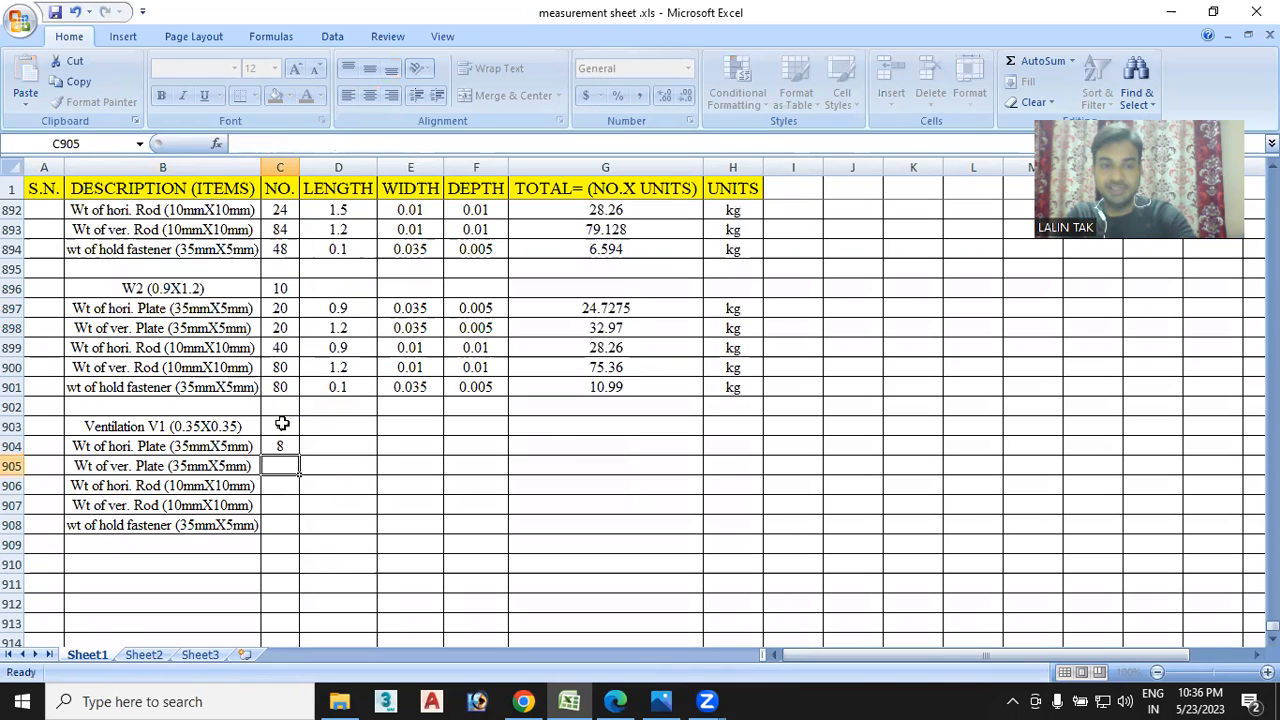
text(=)
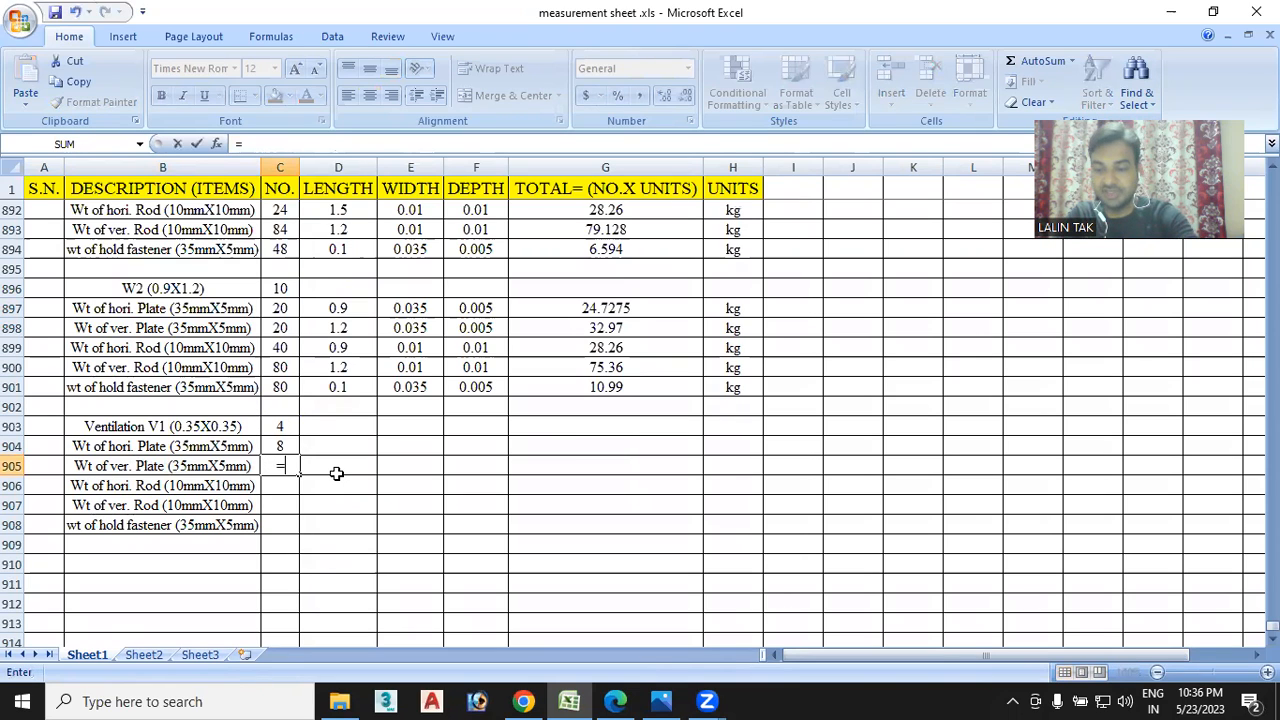
text(2*)
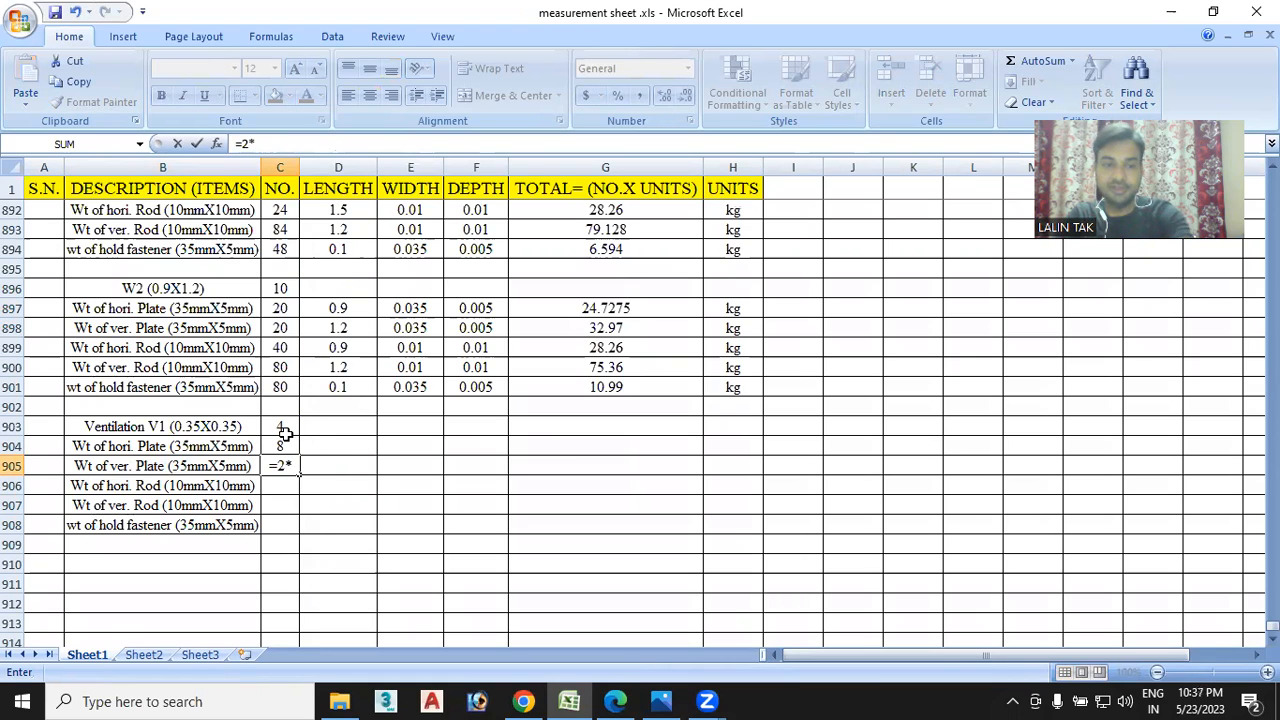
click(284, 428)
key(Return)
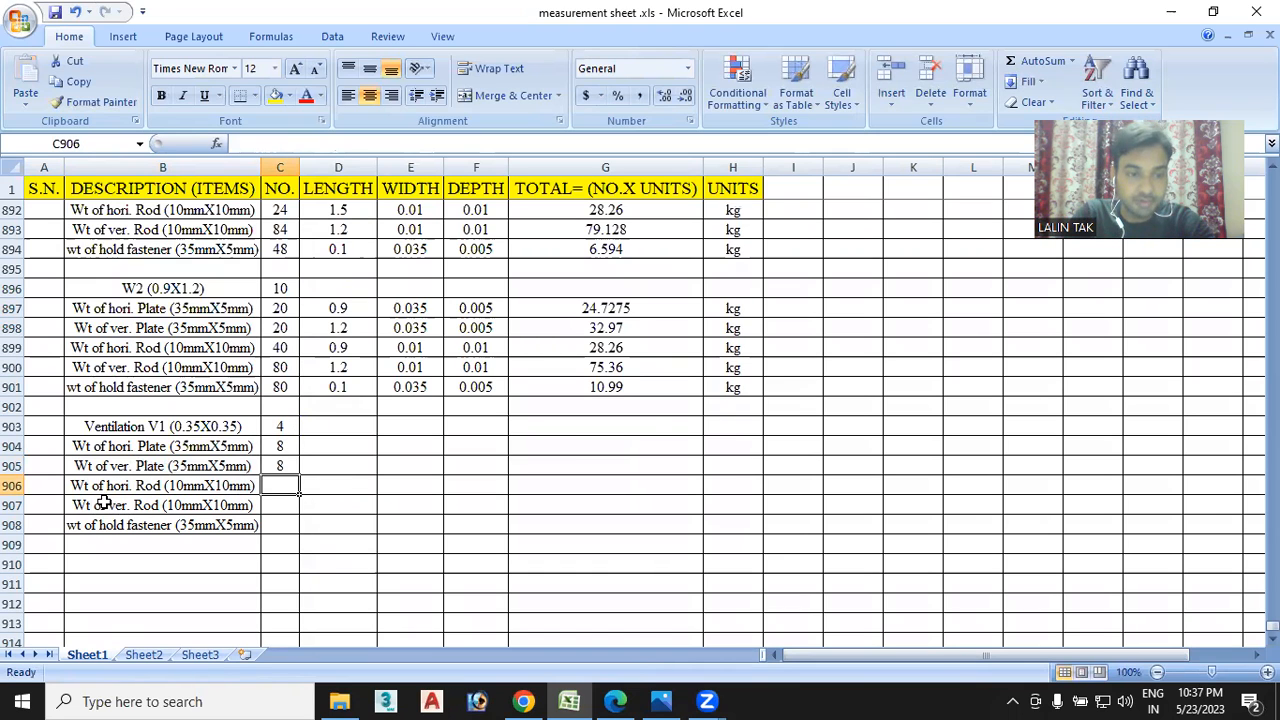
Check V1's rods in the Edge drawing and enter =1*C903 in Excel's C906 for the horizontal rods
click(615, 701)
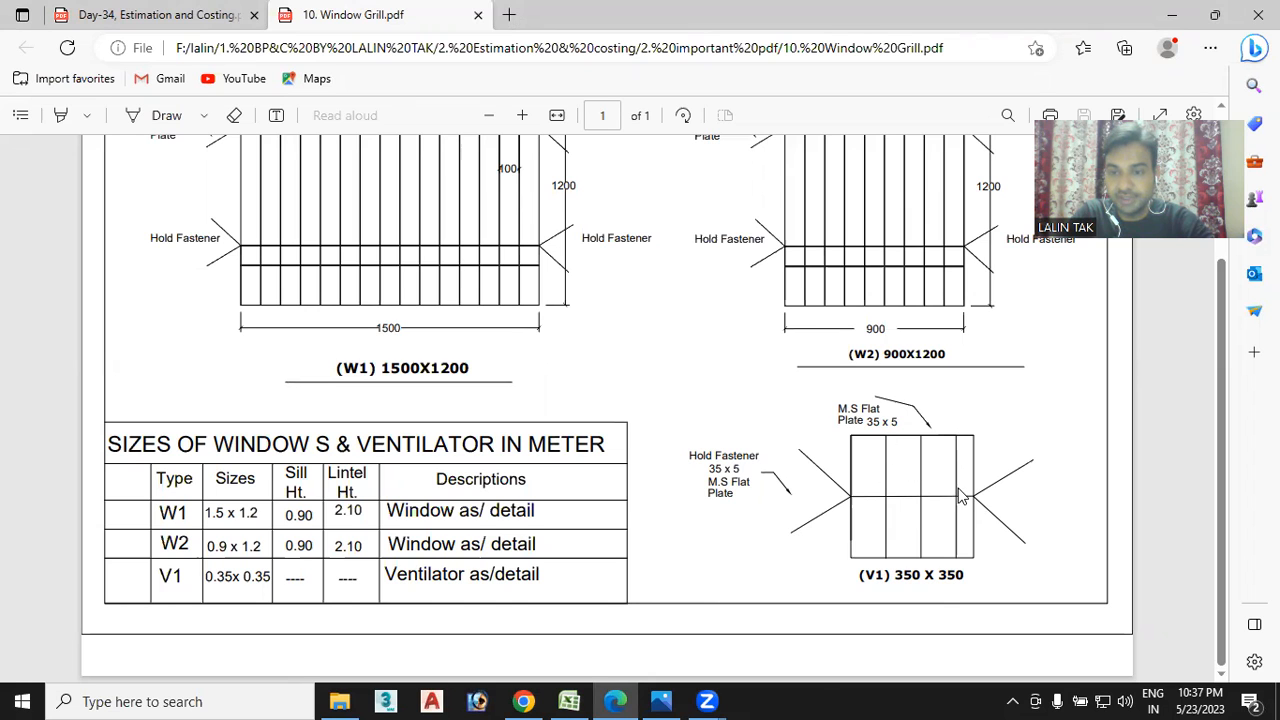
click(572, 701)
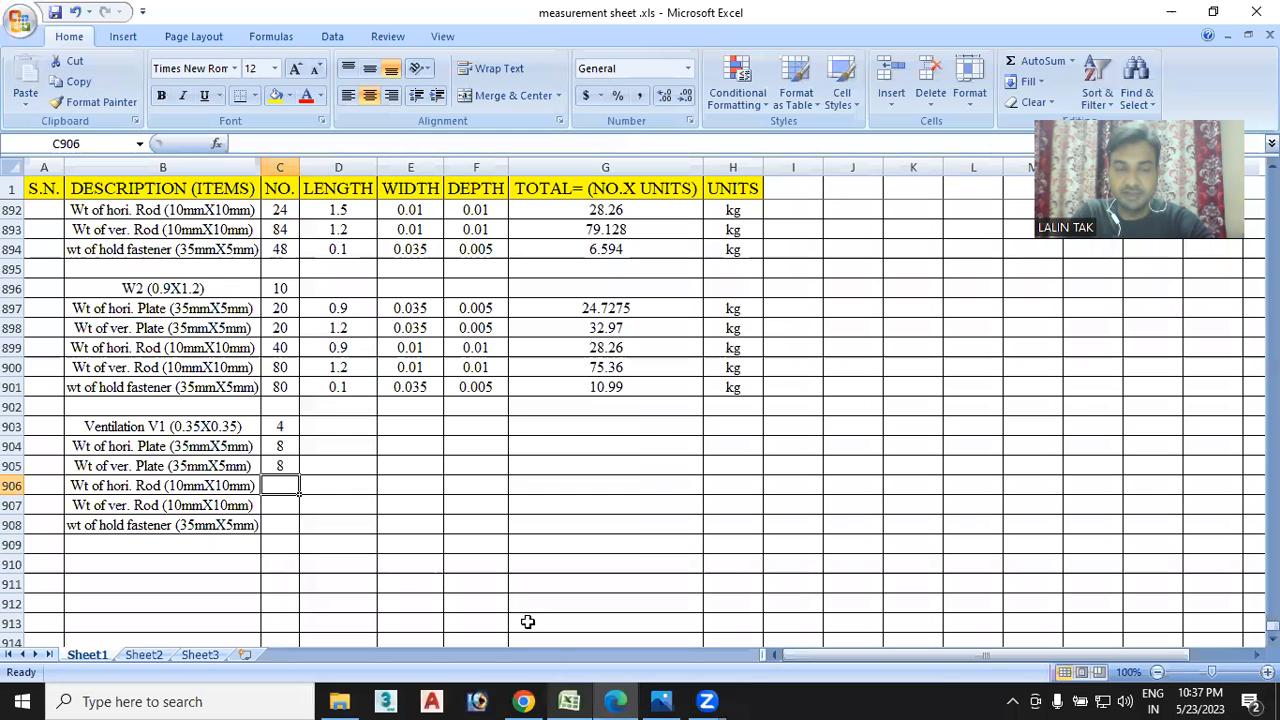
text(=)
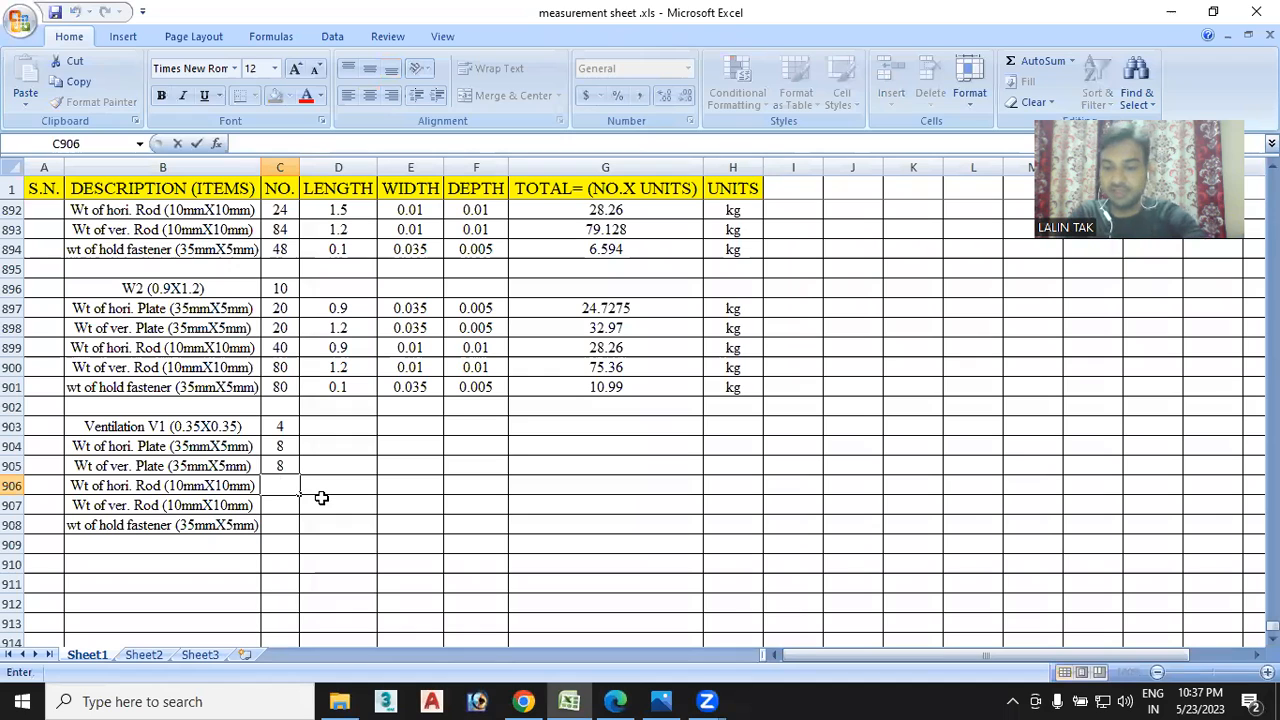
text(1*)
click(287, 430)
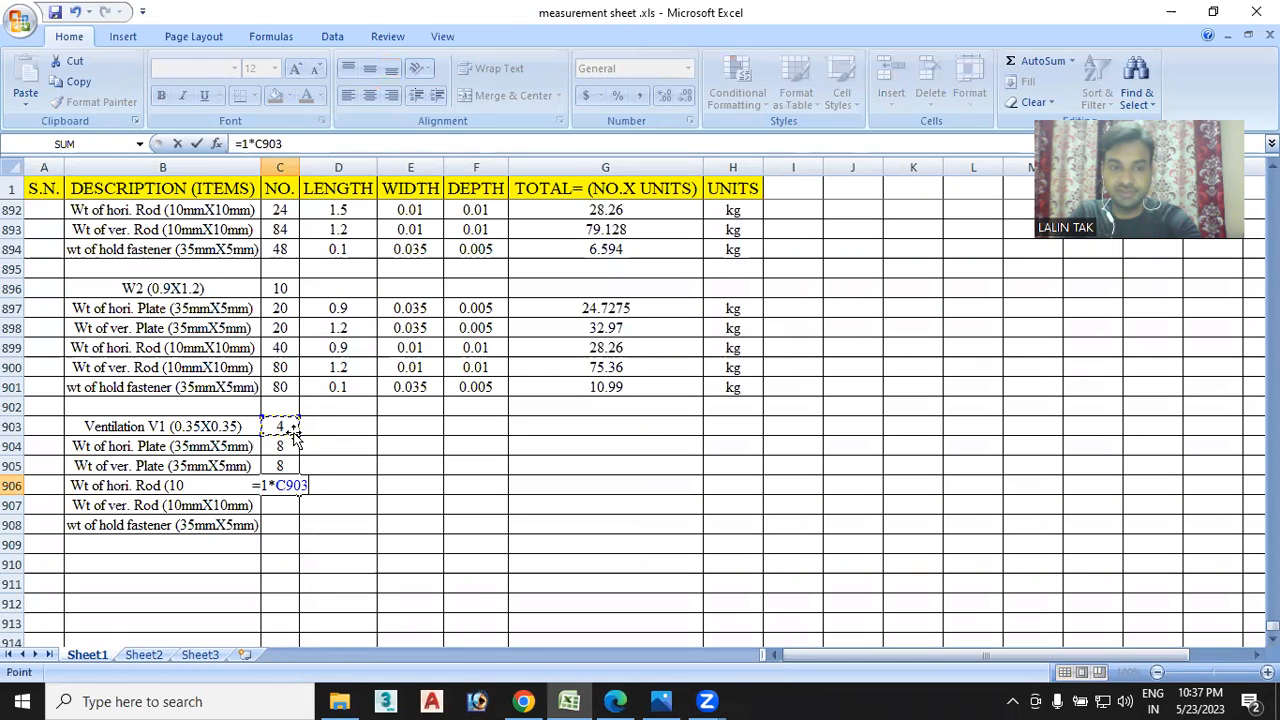
key(Return)
Enter =3*C903 in C907 as V1's vertical rod number
double_click(288, 512)
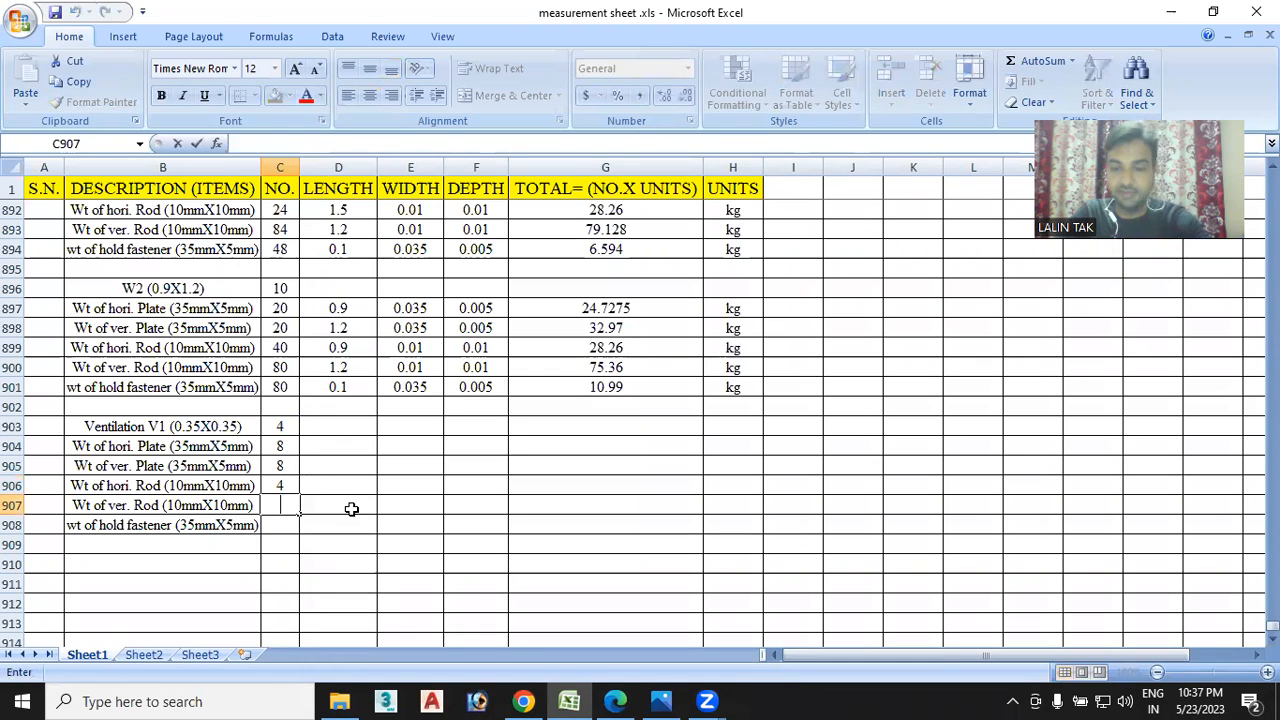
text(=)
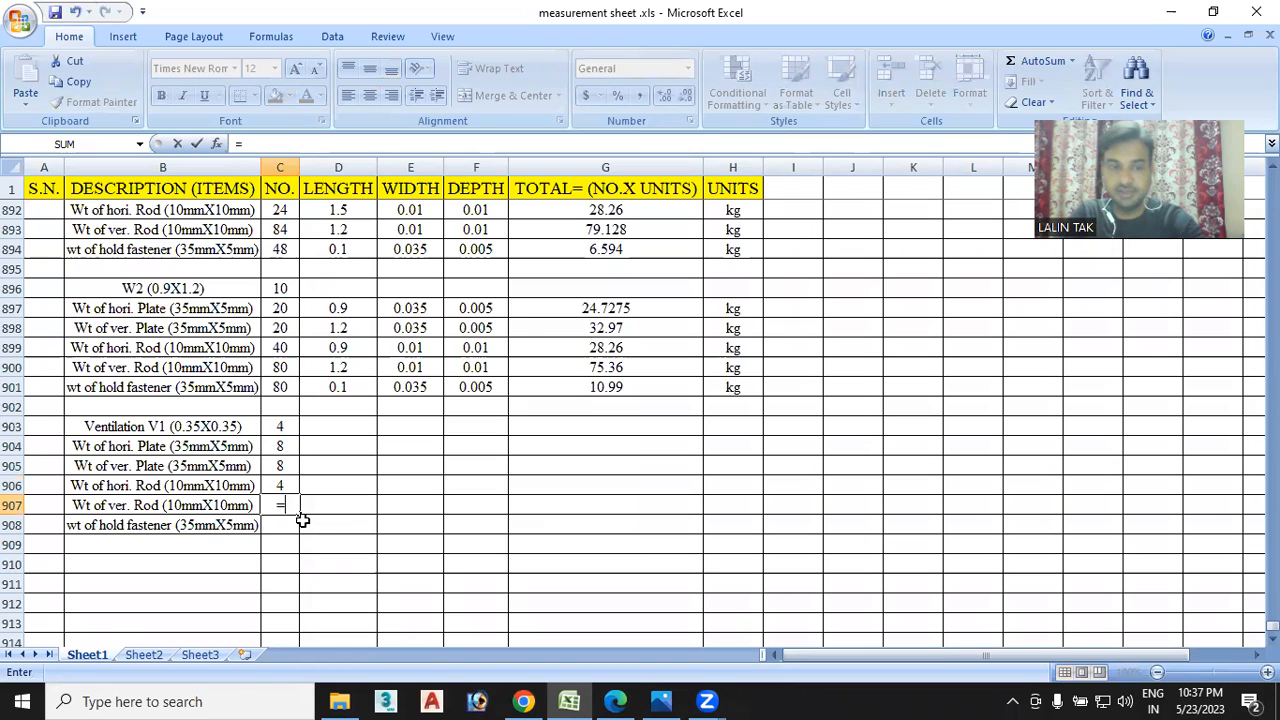
text(3)
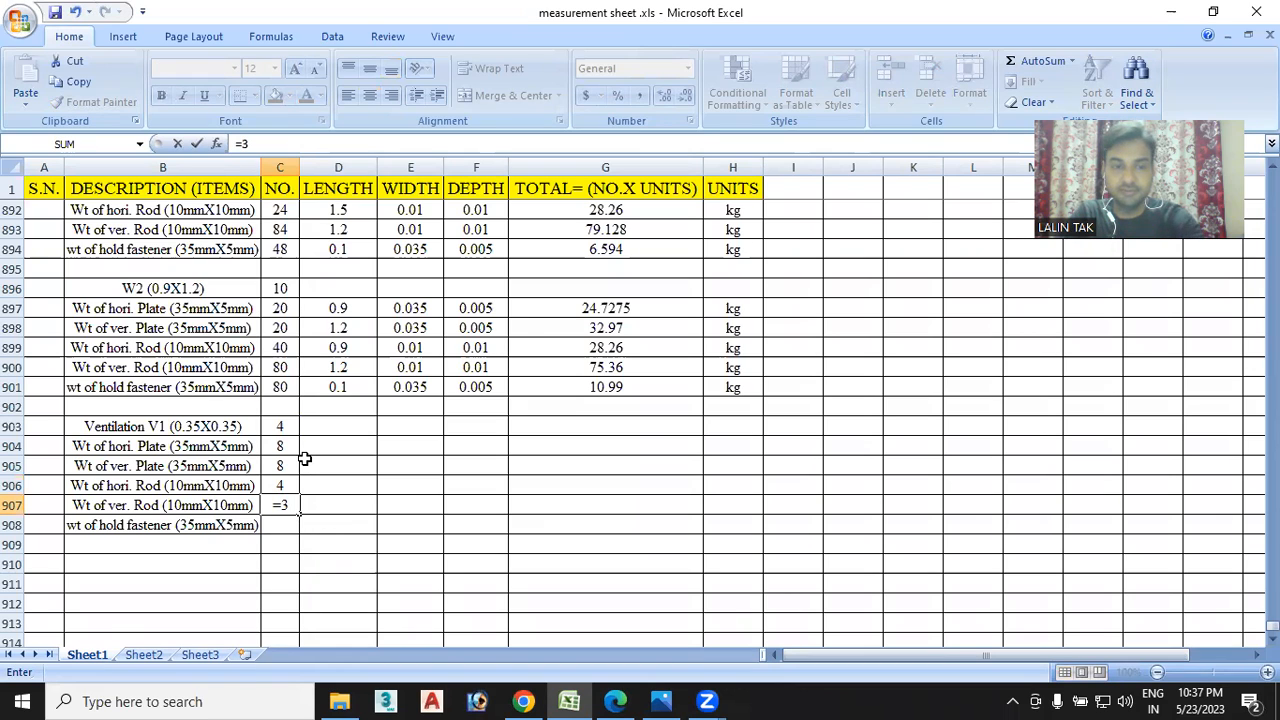
text(*)
click(288, 427)
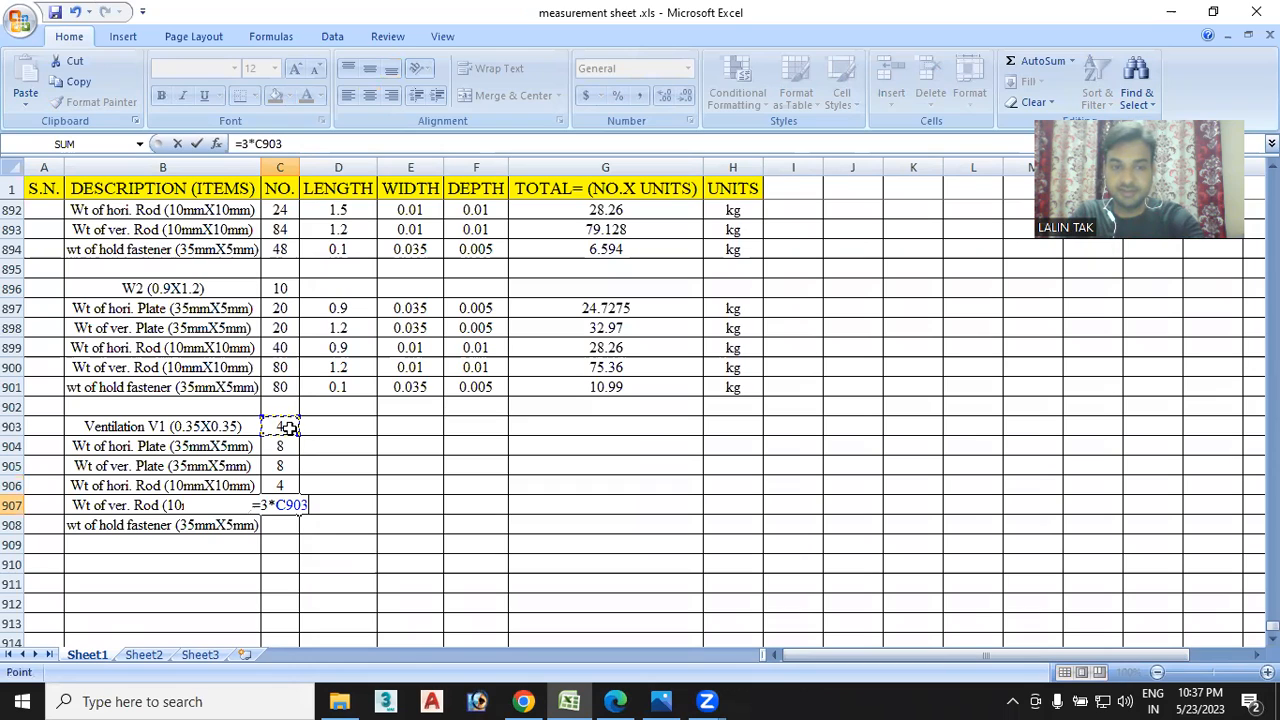
key(Return)
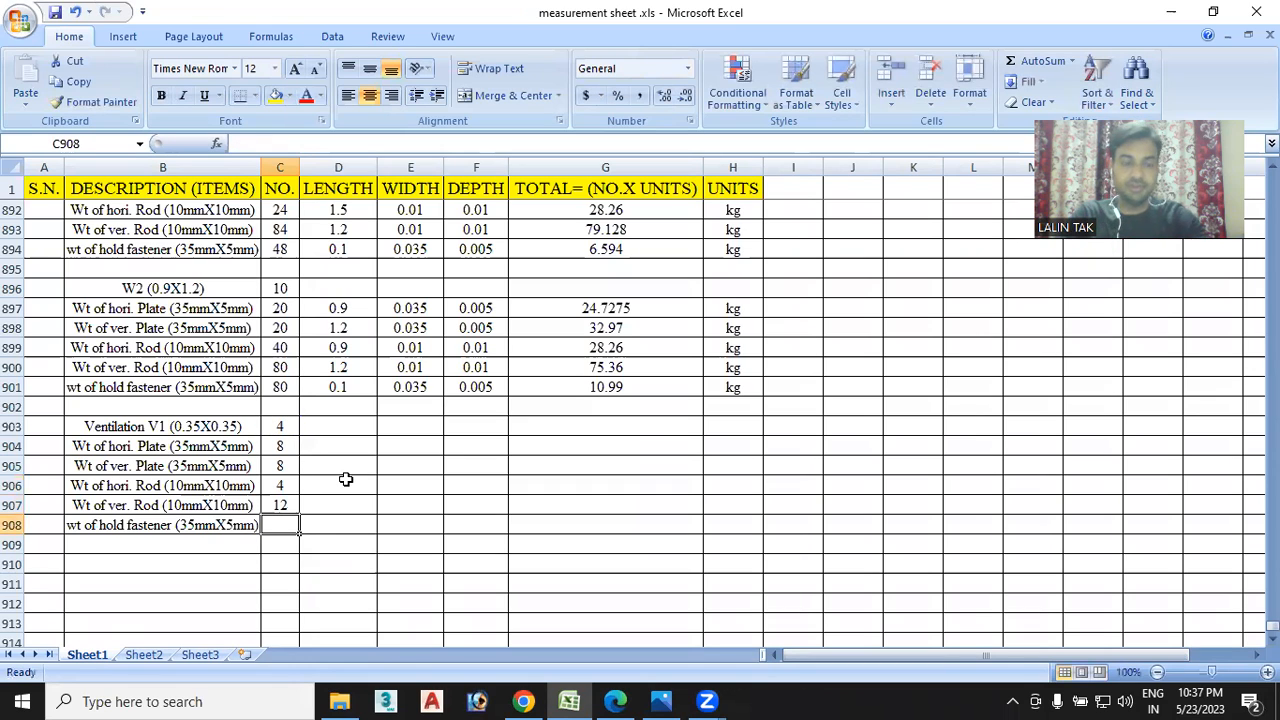
Check V1's hold fasteners in the Edge drawing and enter =2*2*C903 in Excel's C908 as their number
double_click(280, 524)
click(615, 700)
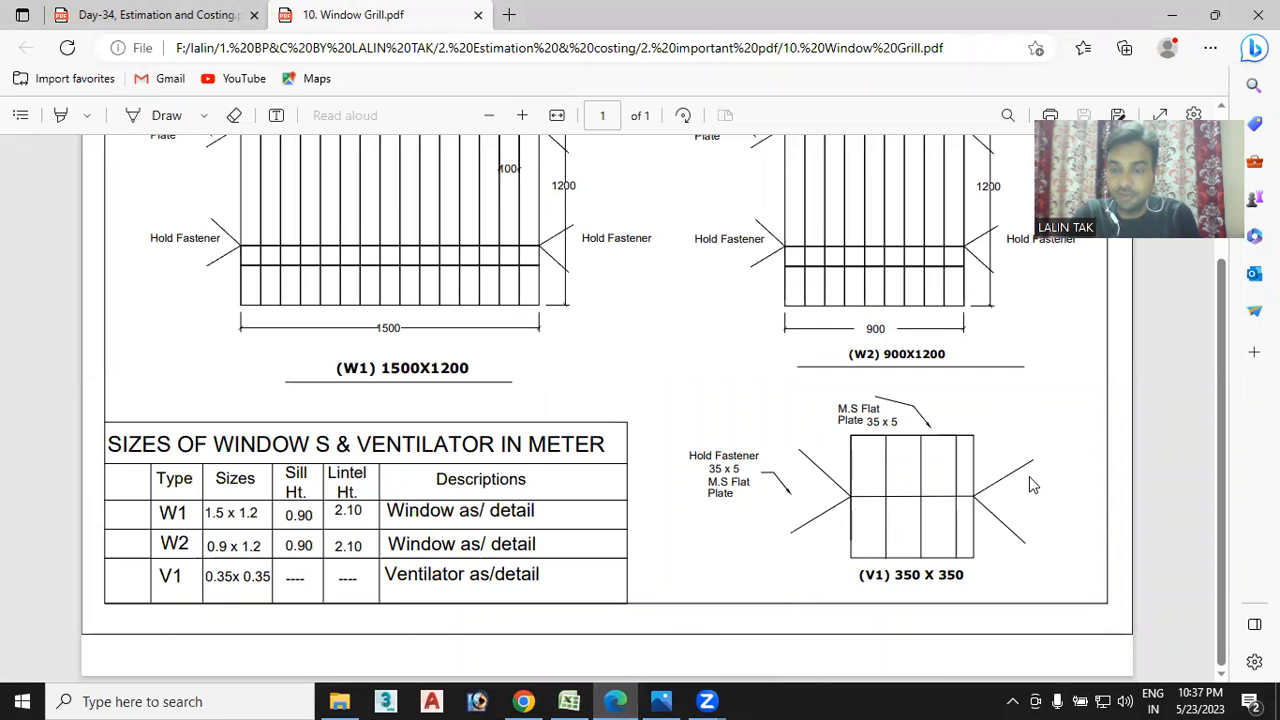
click(569, 700)
text(=)
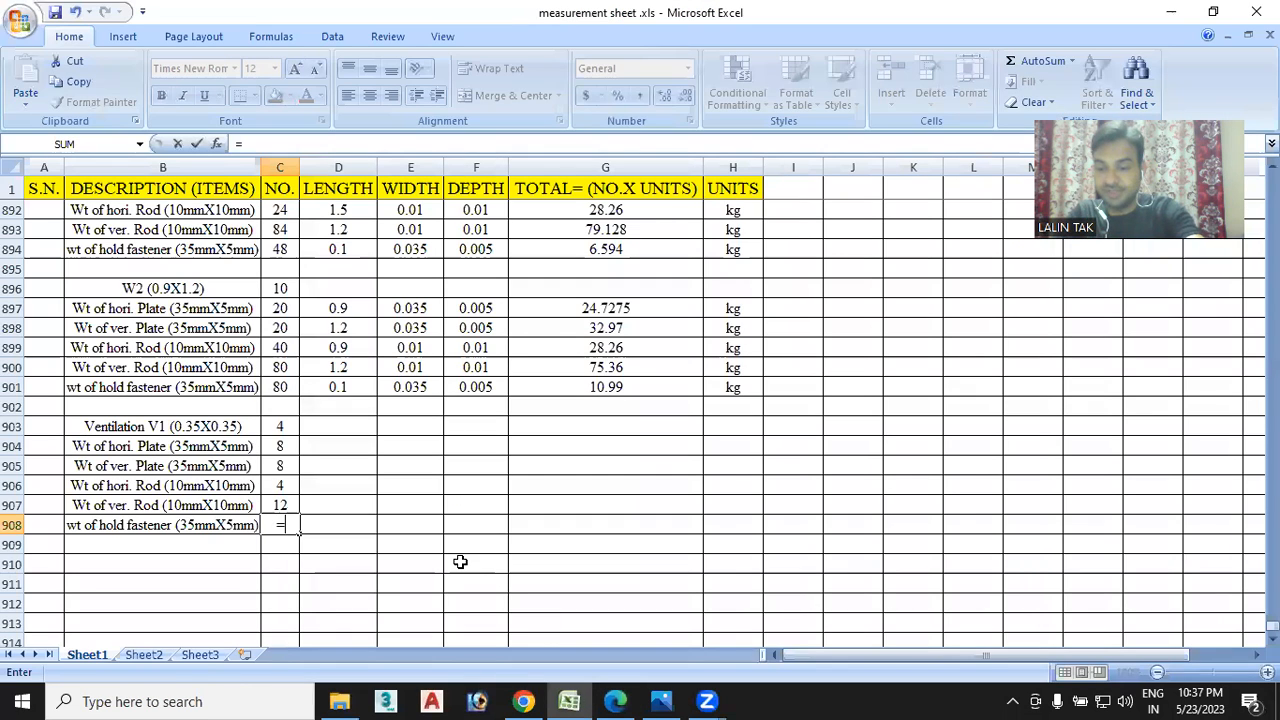
text(2*2)
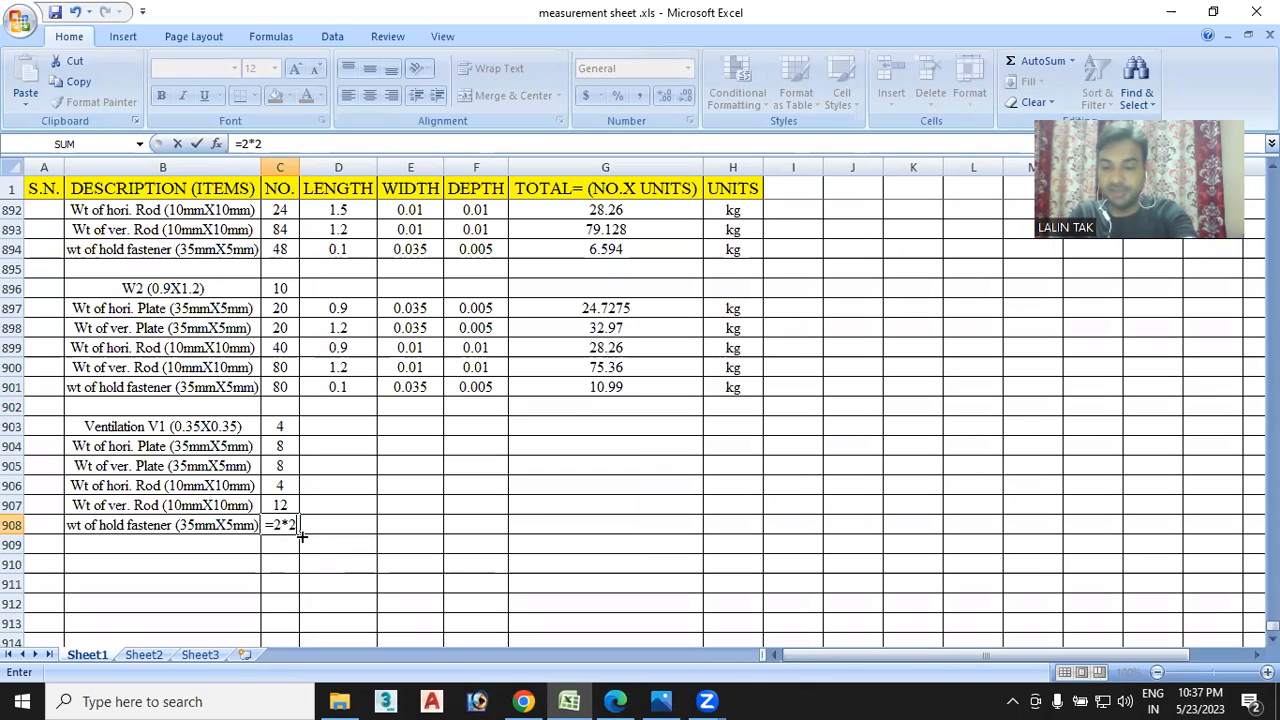
text(*)
click(280, 432)
key(Return)
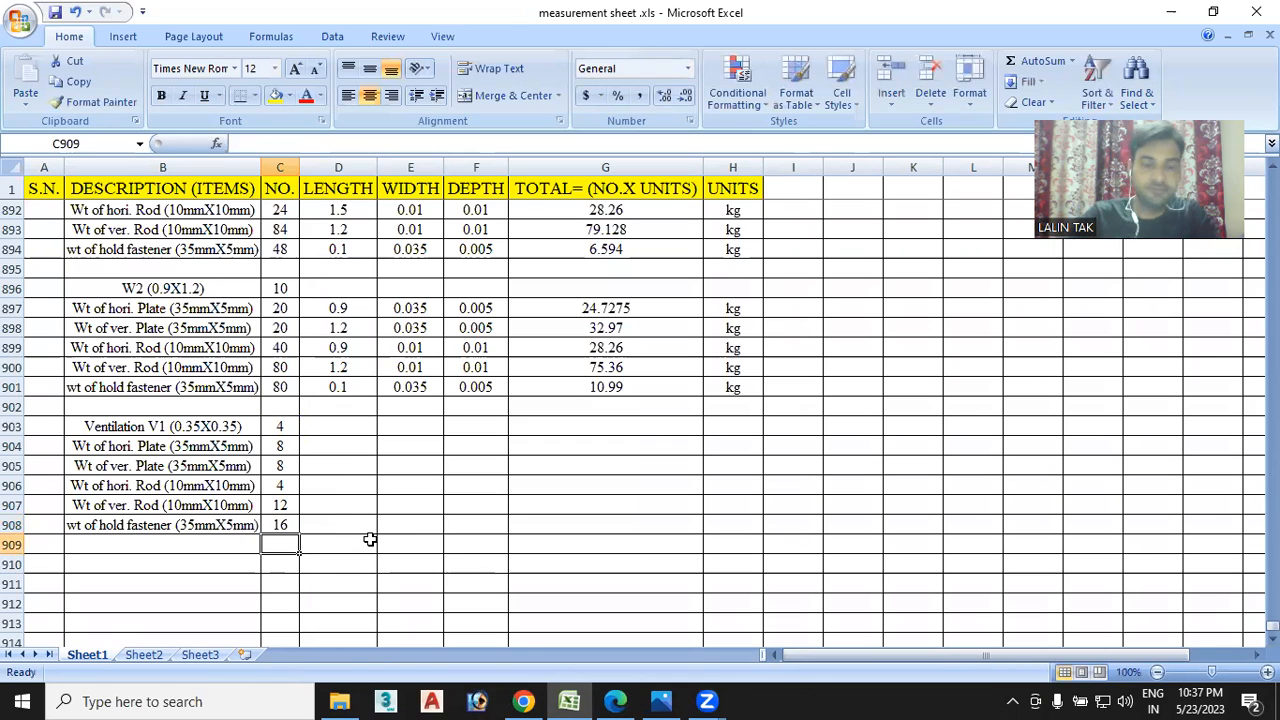
Check V1's size in the Edge drawing and enter 0.35 in Excel's D904 as the horizontal plate length
click(327, 443)
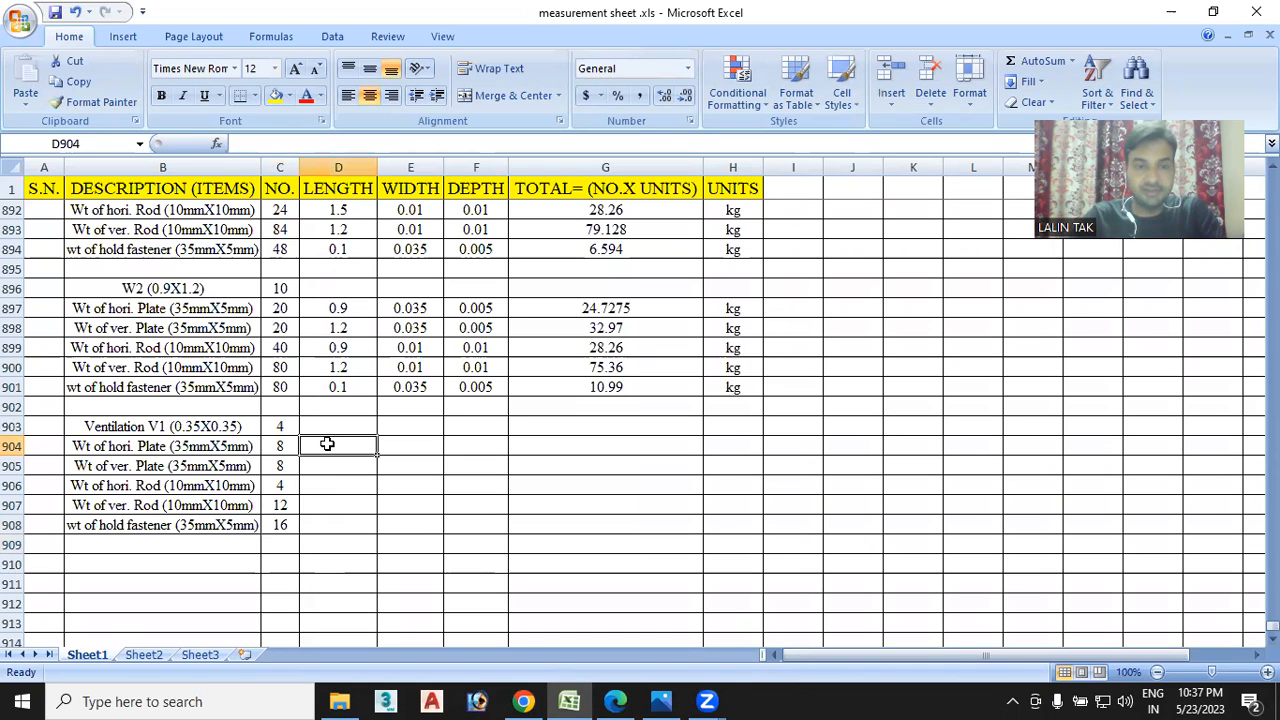
double_click(326, 445)
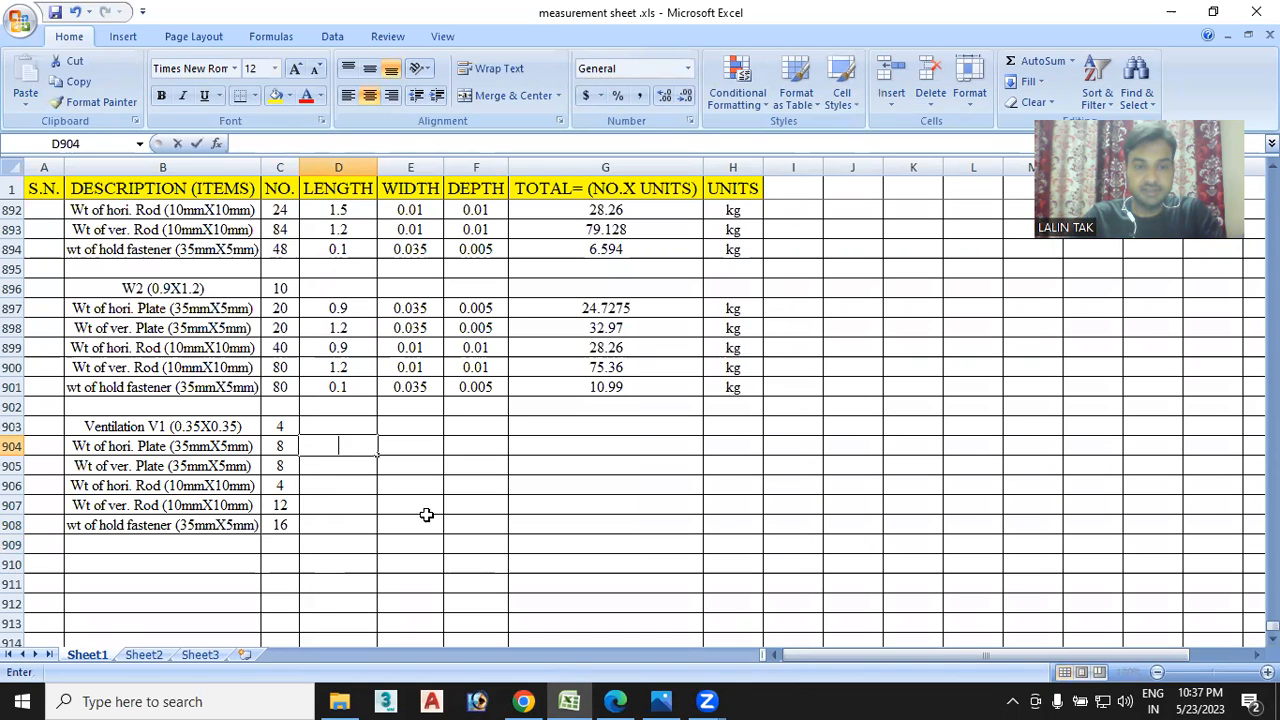
click(615, 701)
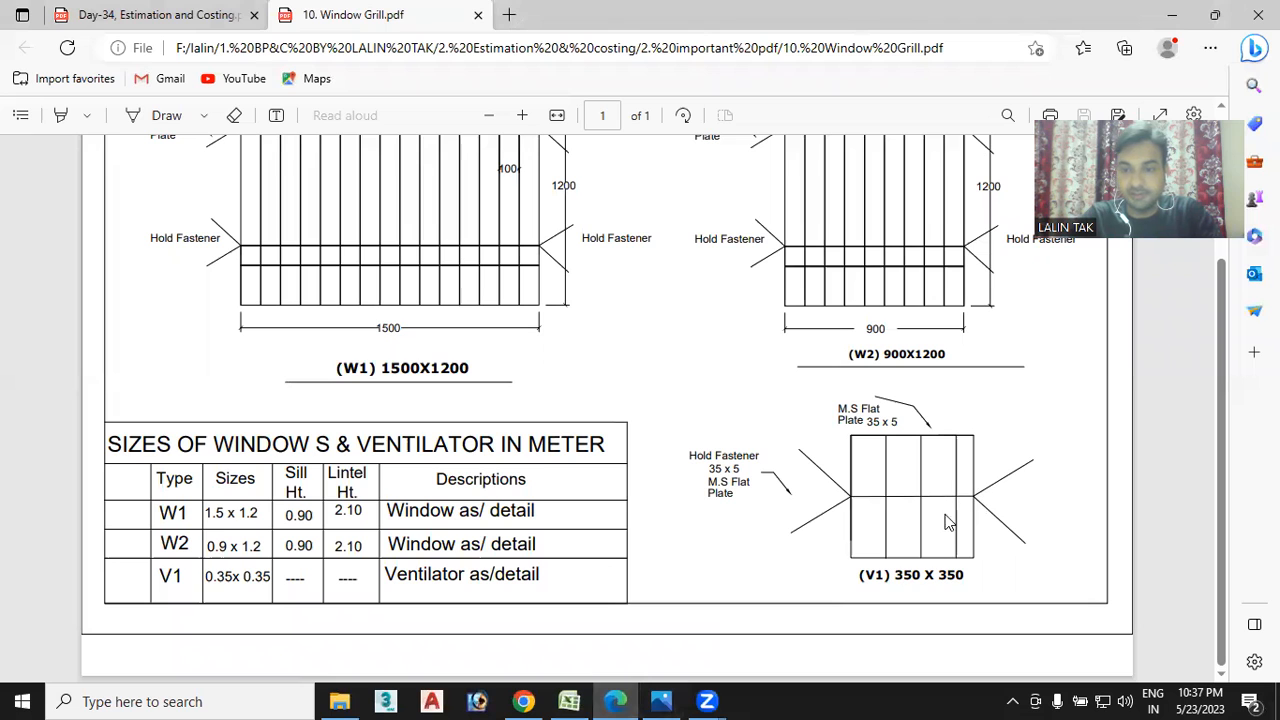
click(570, 701)
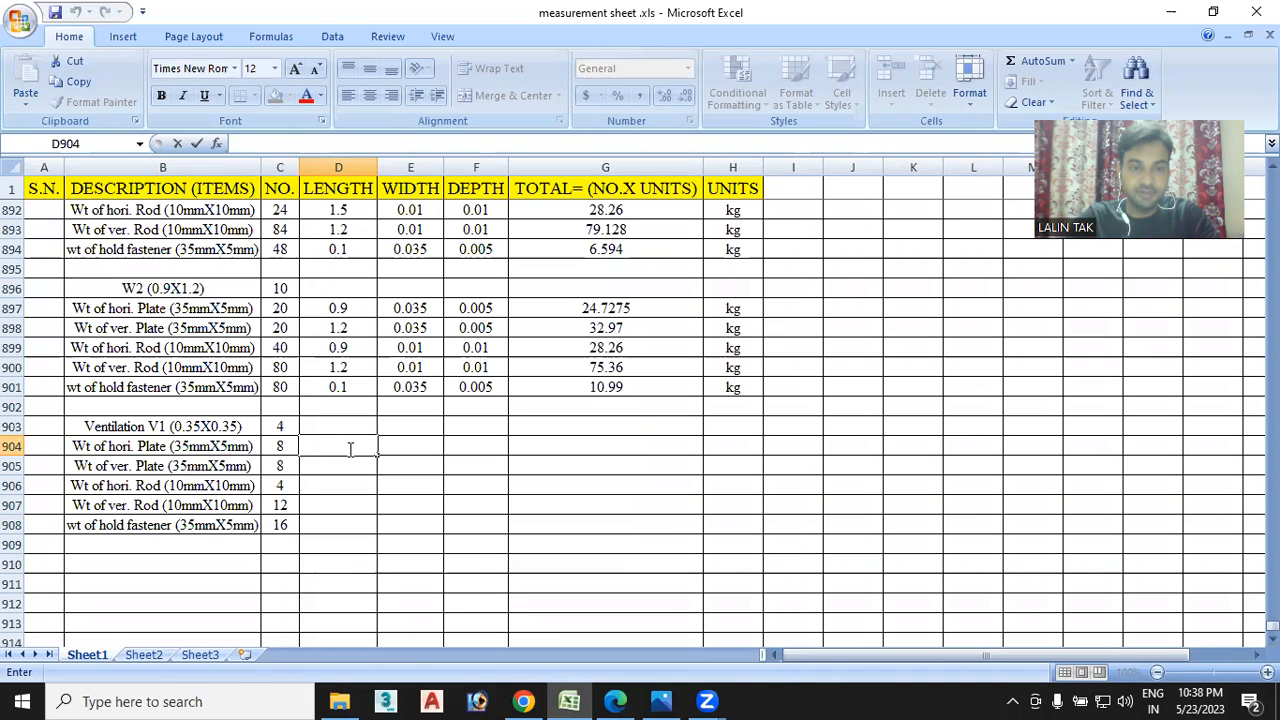
text(.5)
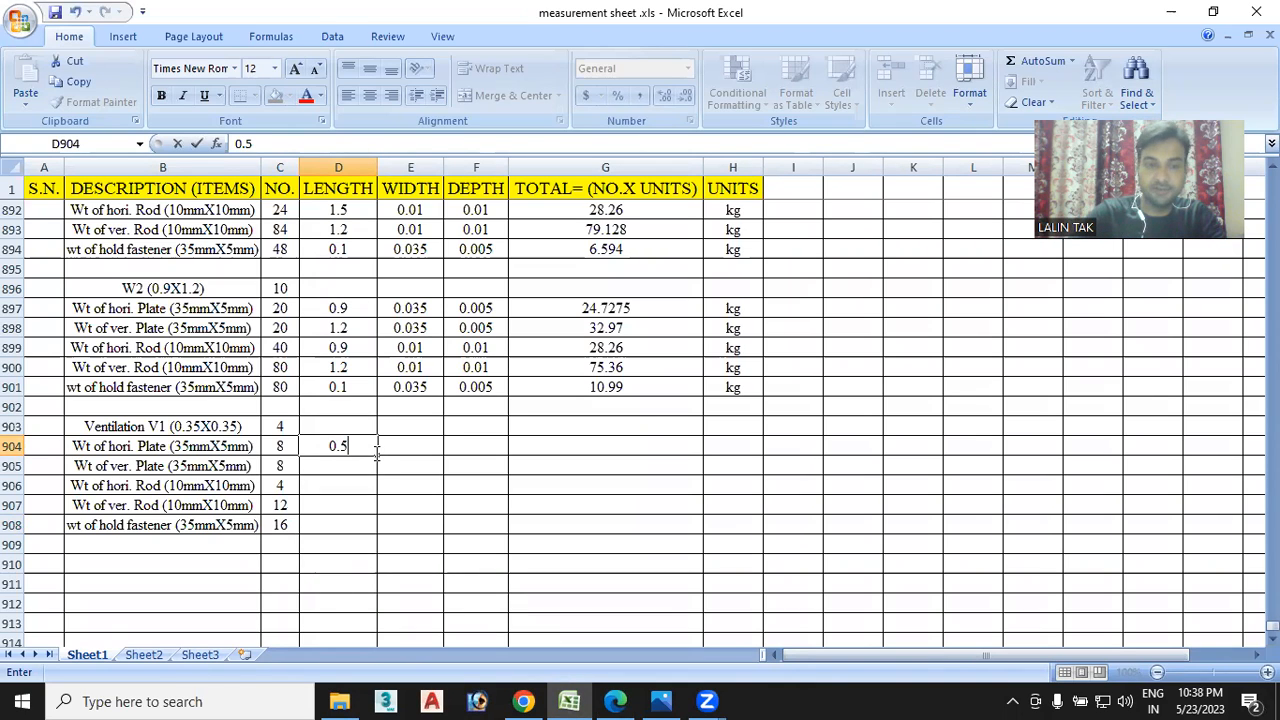
key(BackSpace)
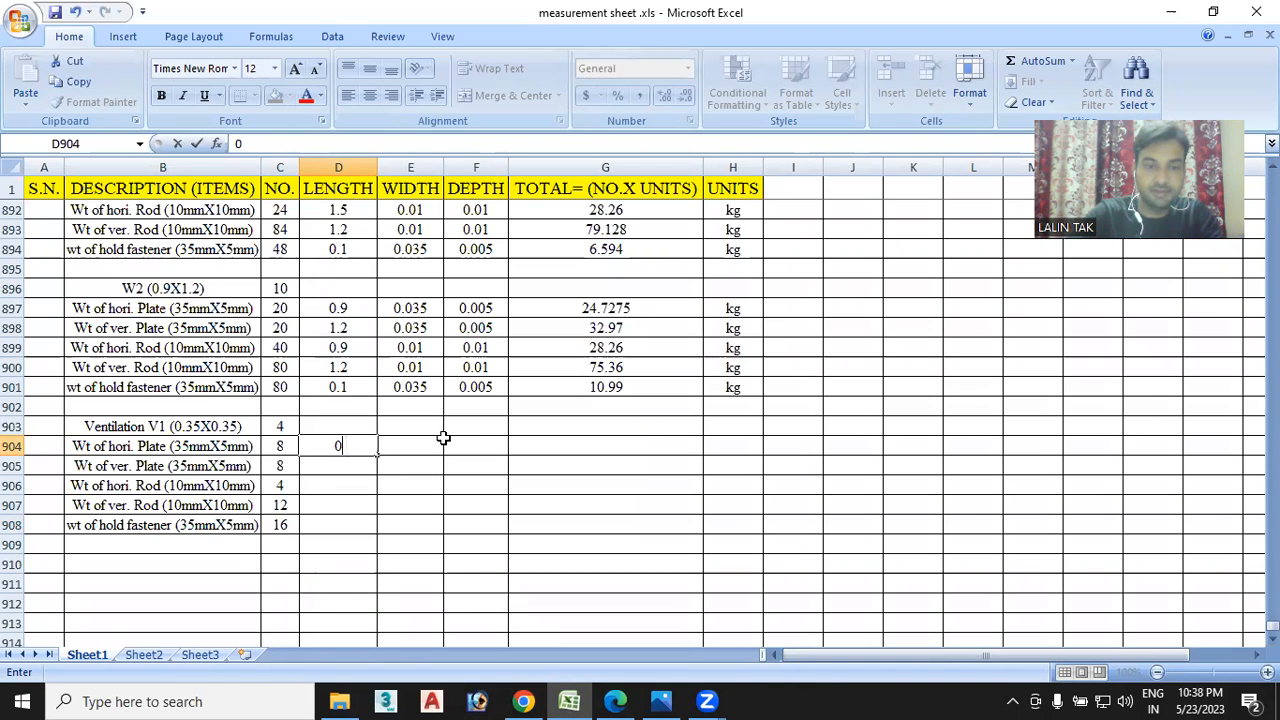
text(35)
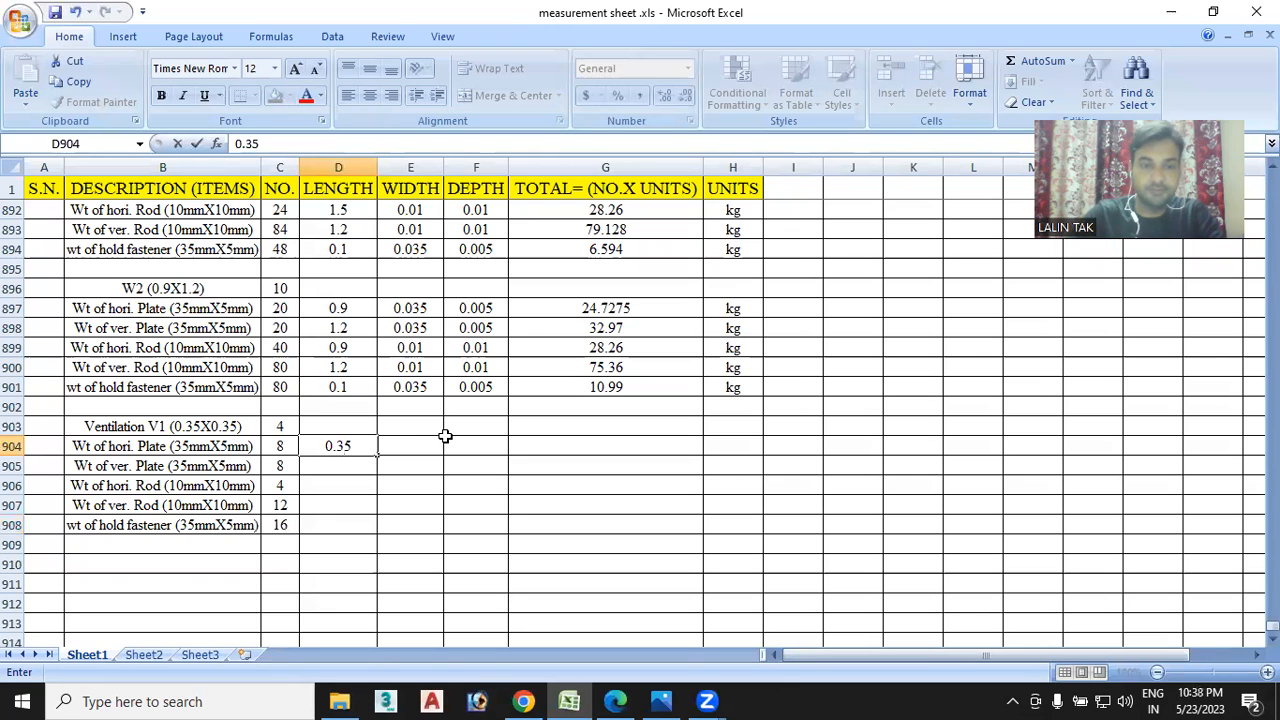
key(Return)
Fill V1's 0.35 length down to D907 and enter 0.1 in D908 as the hold fastener length
click(370, 450)
drag(375, 457, 368, 520)
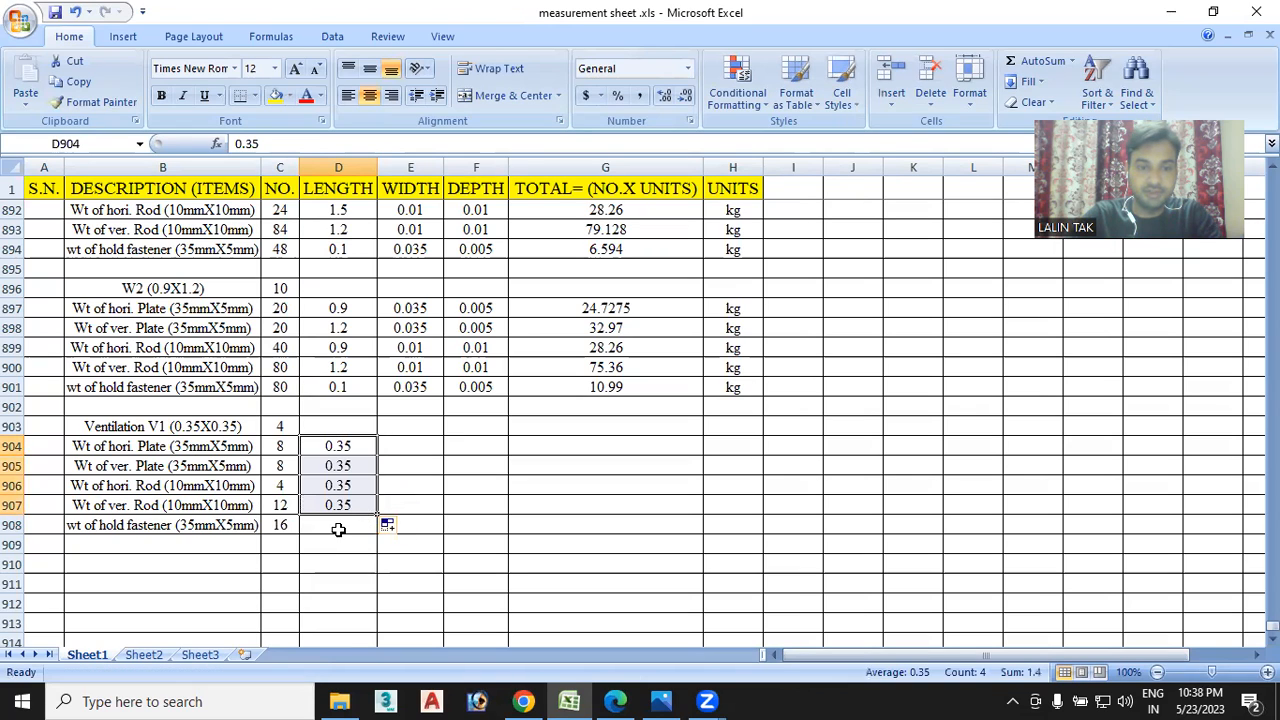
click(338, 528)
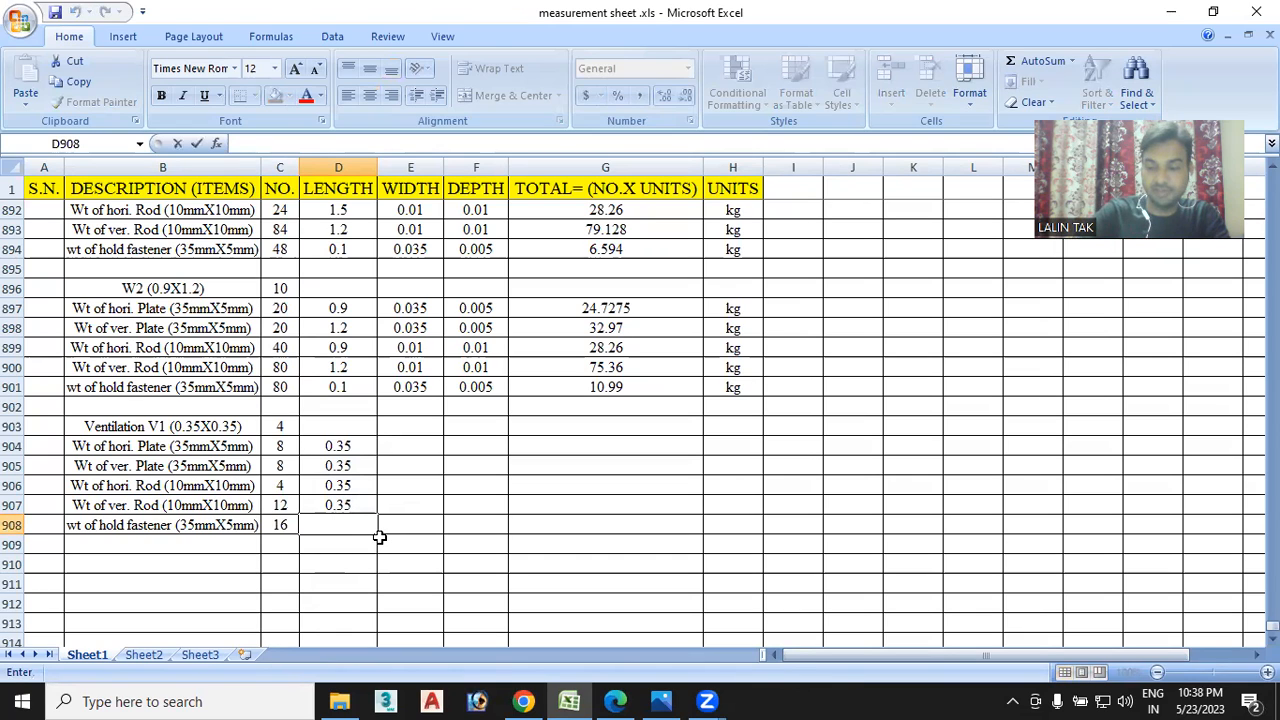
text(0.1)
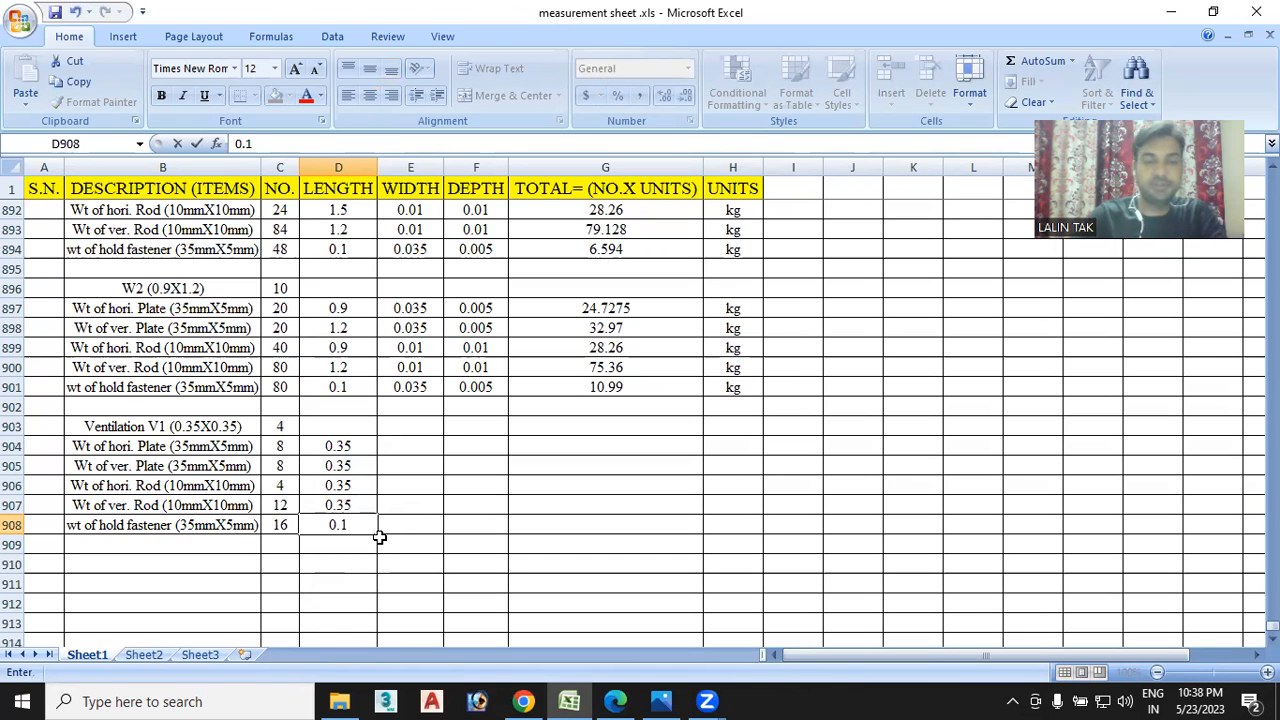
Check the section sizes in the Edge drawing and copy W2's widths, depths, totals and units from E897:H901 to V1's E904:H908 in Excel
click(408, 446)
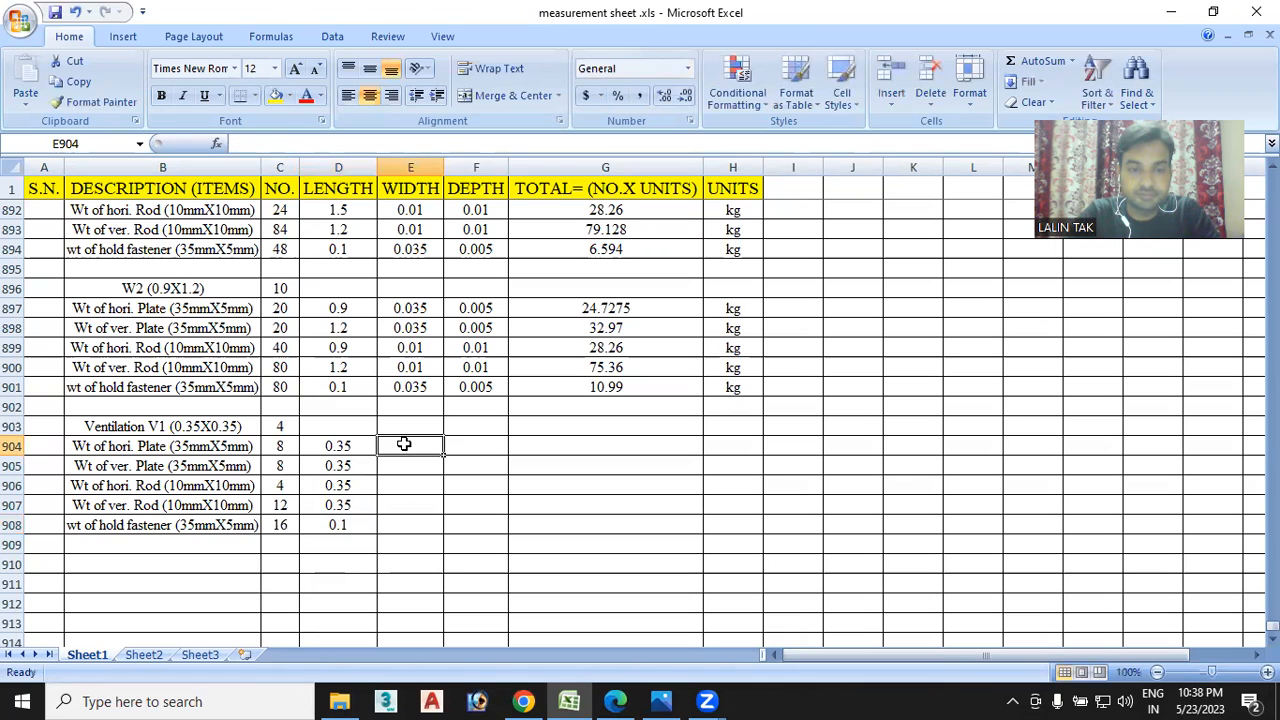
click(612, 700)
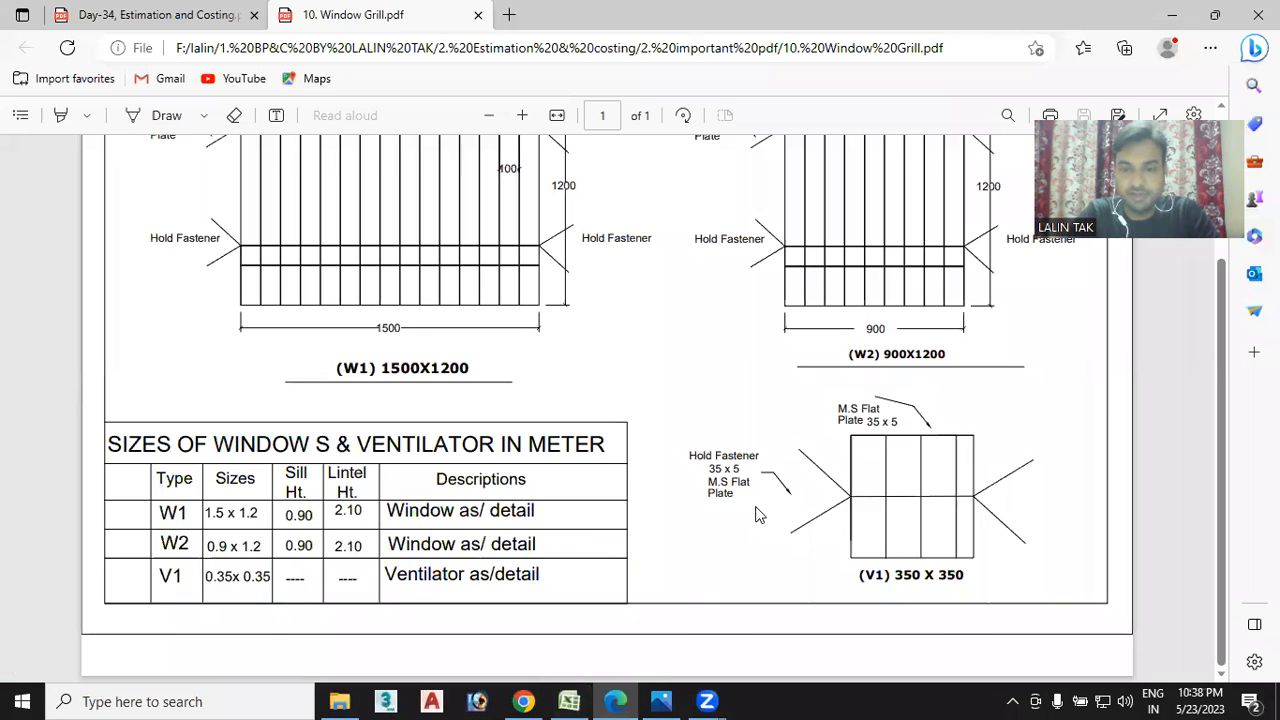
scroll(760, 514, up, 4)
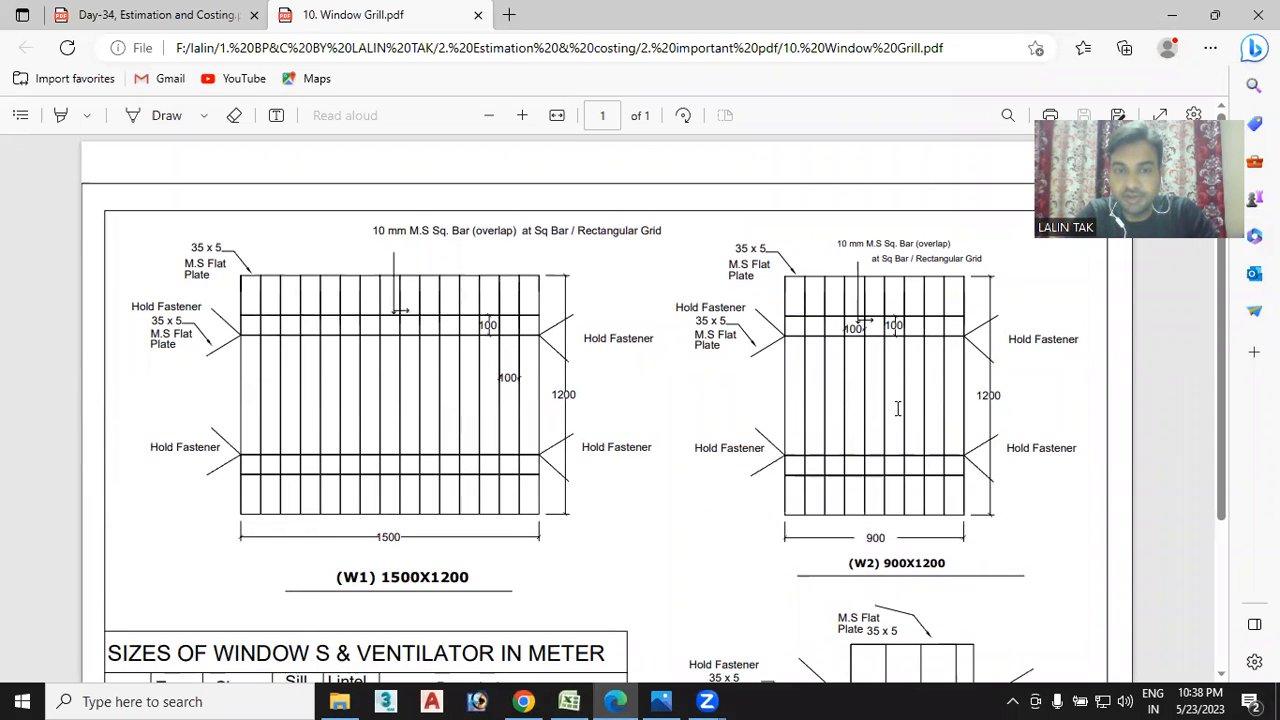
scroll(889, 410, down, 4)
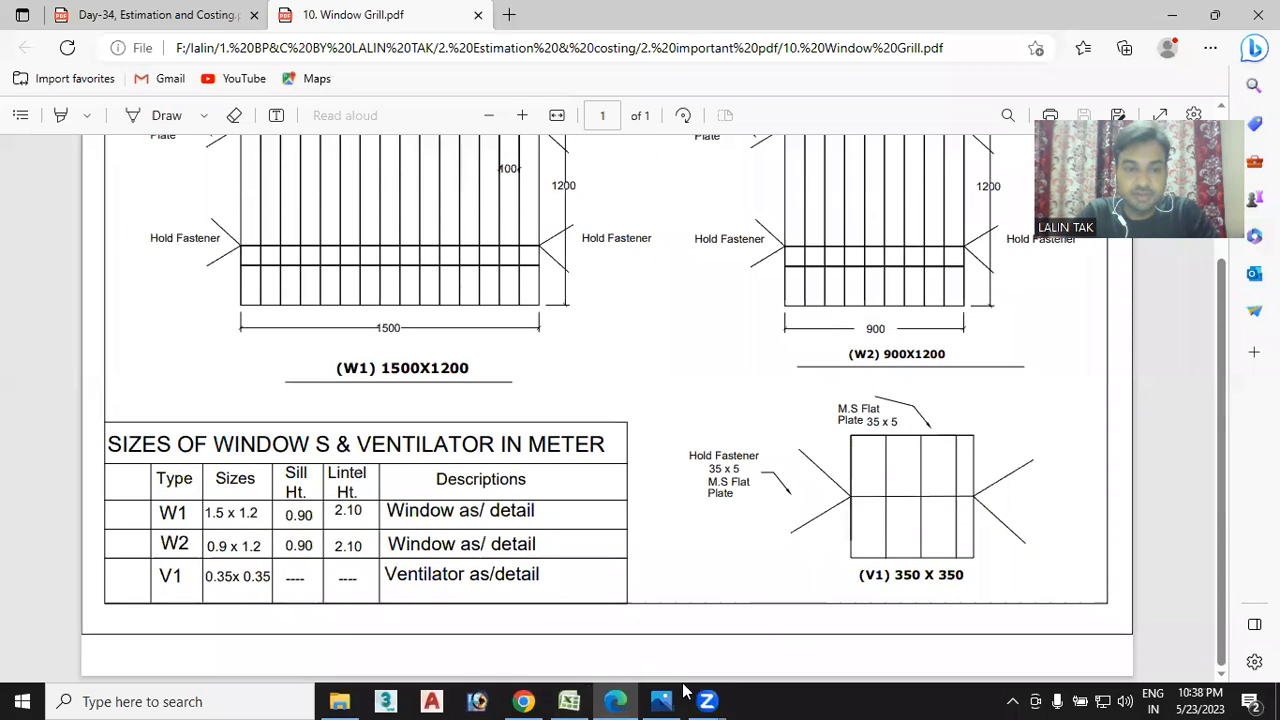
click(569, 701)
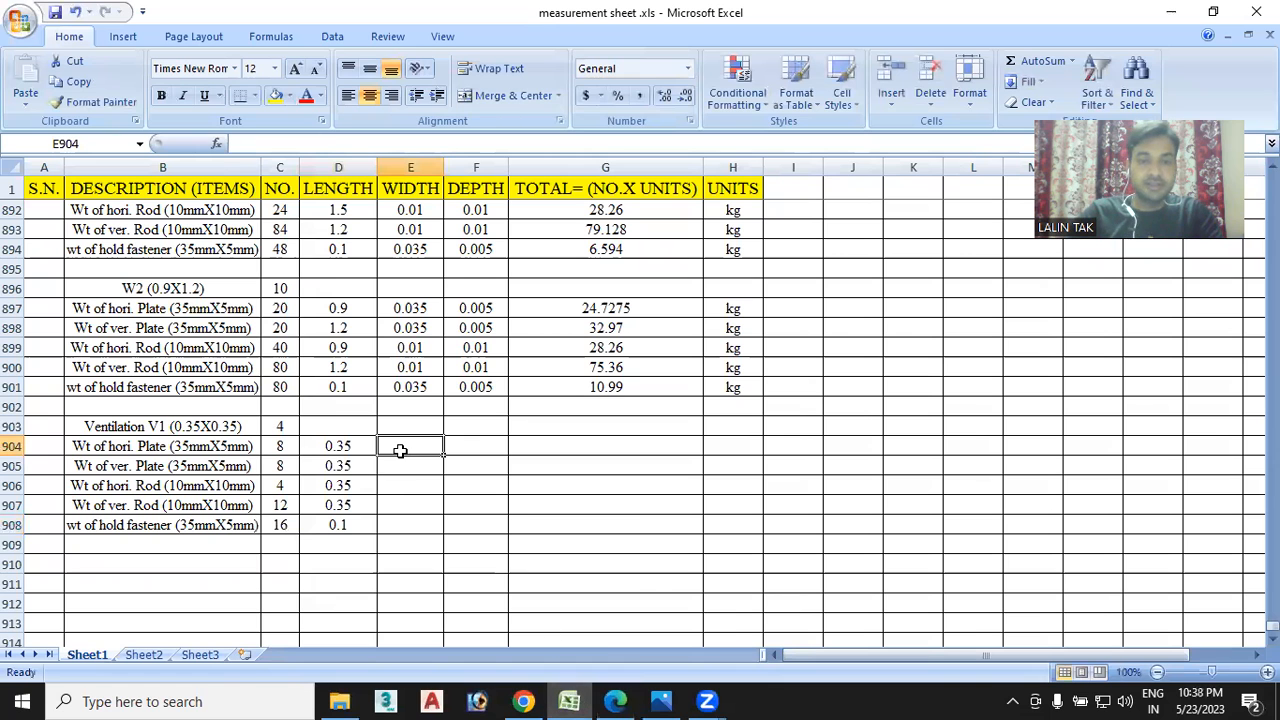
drag(400, 300, 720, 390)
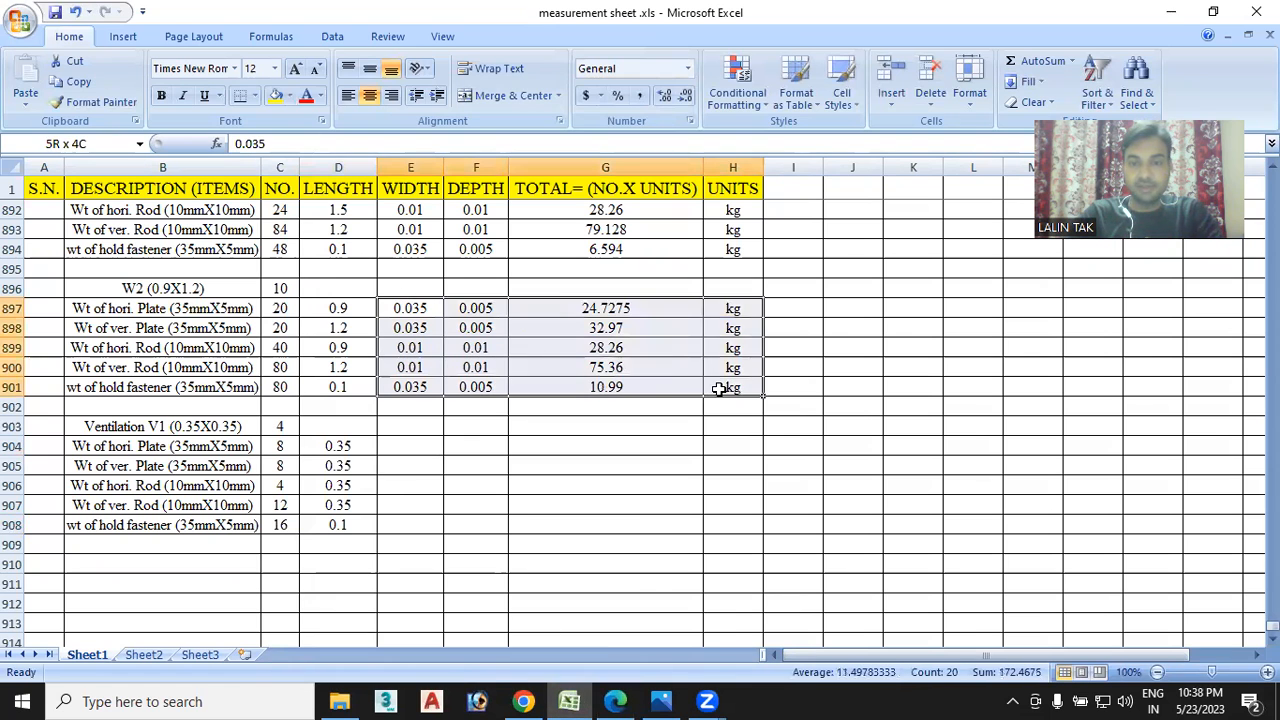
key(ctrl+c)
drag(389, 443, 711, 523)
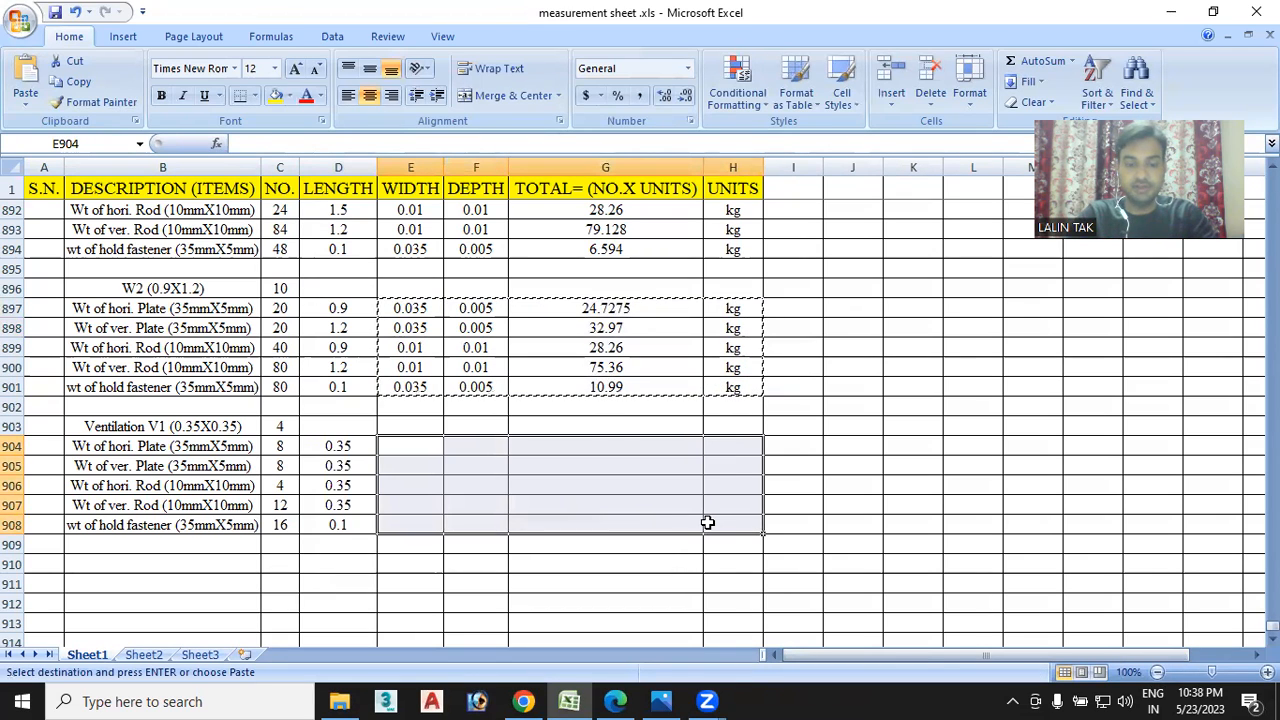
key(ctrl+v)
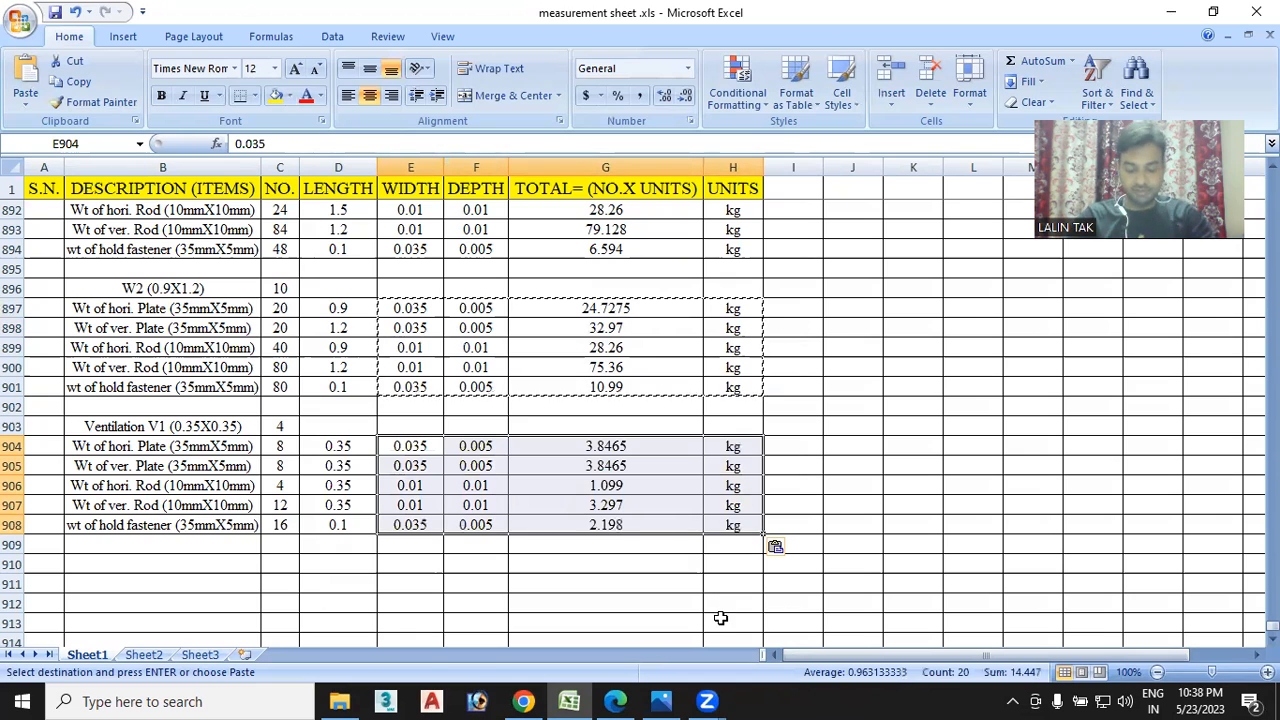
Enter =SUM(G890:G908) in G909 to total the grill weights of W1, W2 and V1
click(620, 546)
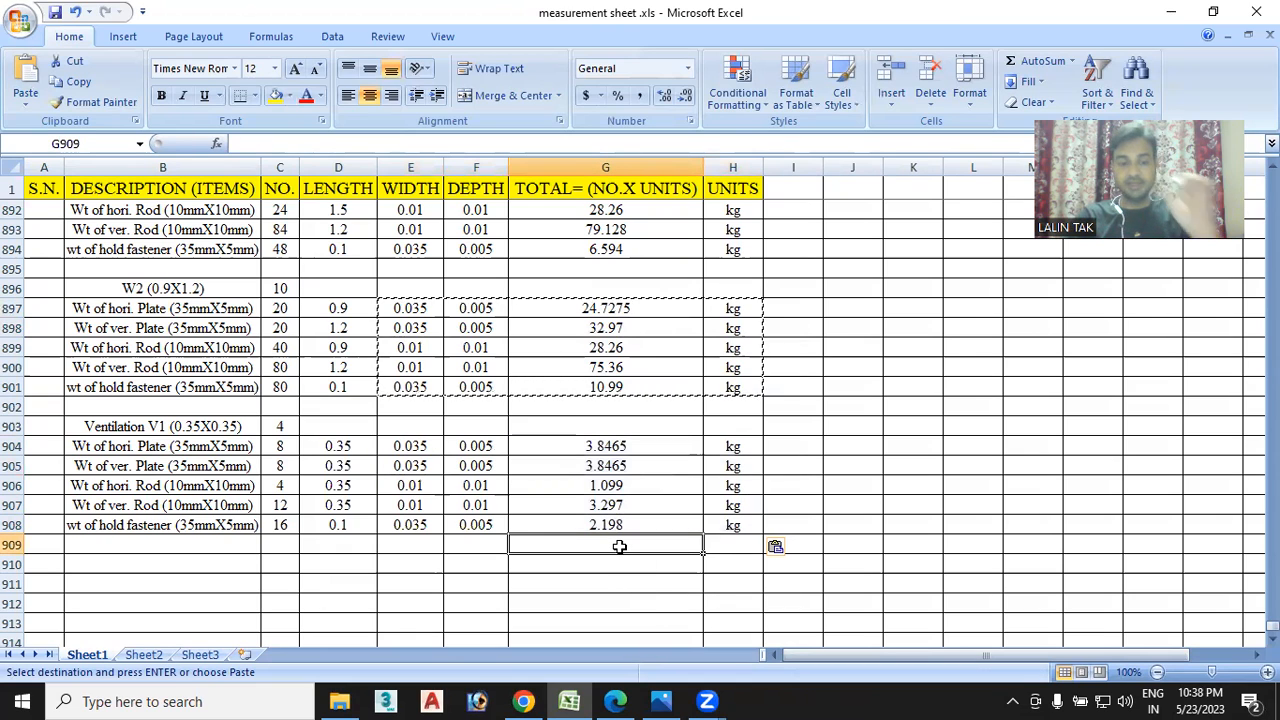
key(alt+equal)
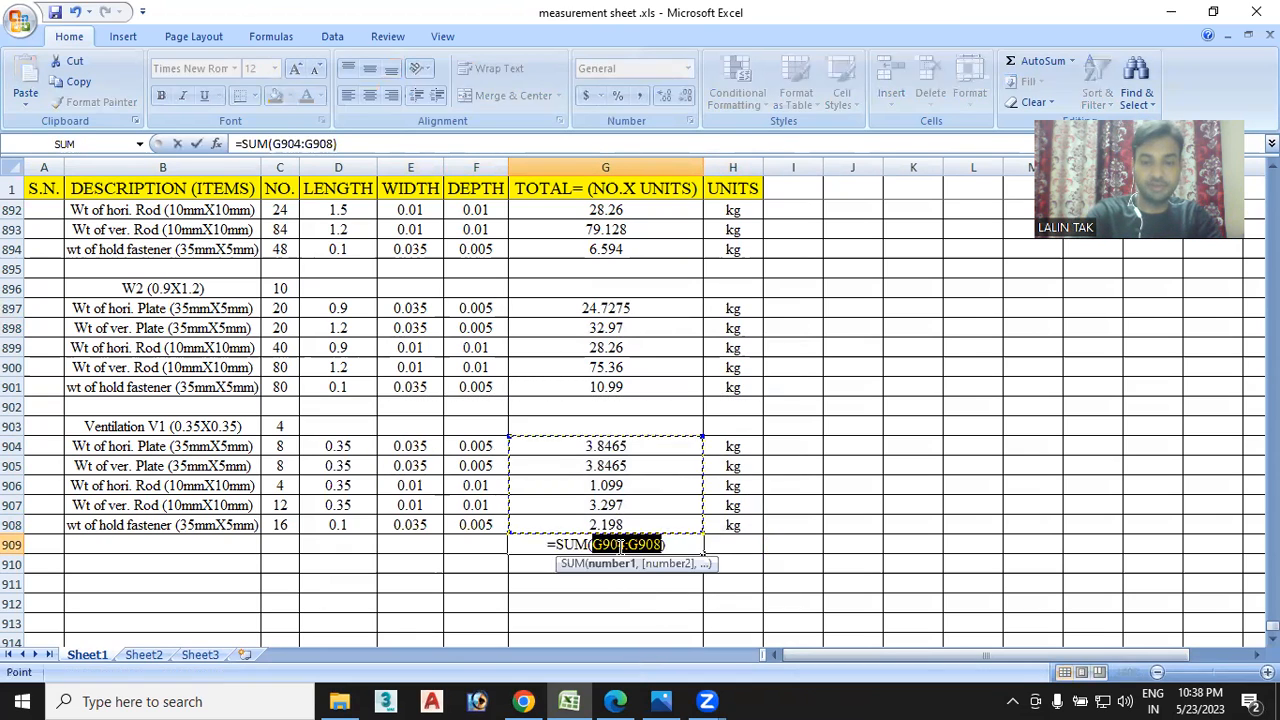
drag(505, 432, 512, 266)
scroll(532, 308, down, 1)
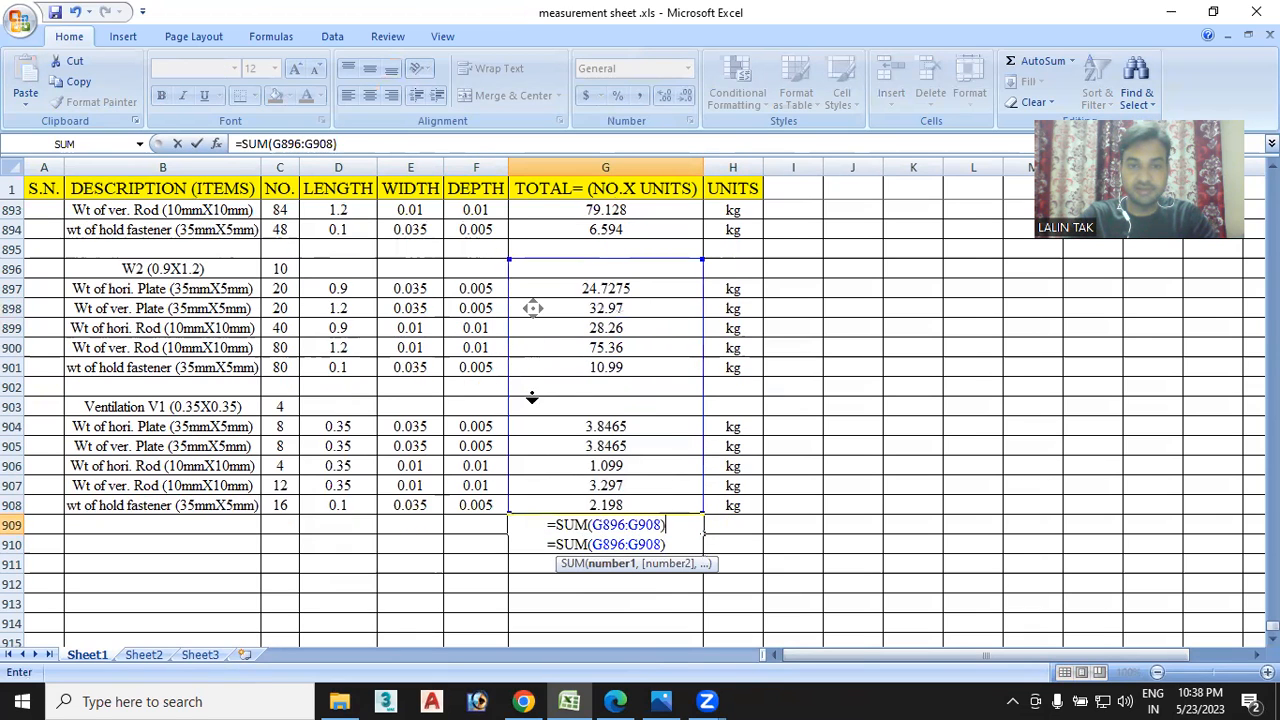
scroll(532, 308, down, 1)
scroll(771, 366, up, 4)
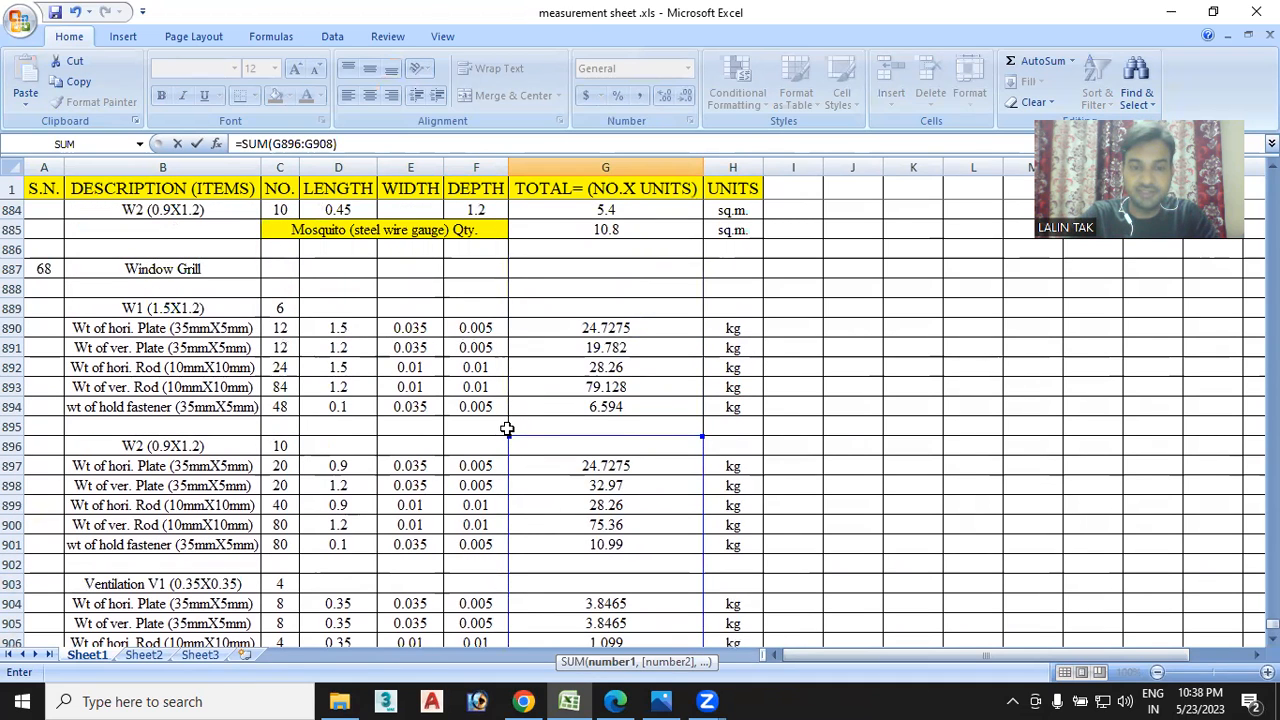
drag(503, 433, 508, 318)
scroll(675, 397, down, 3)
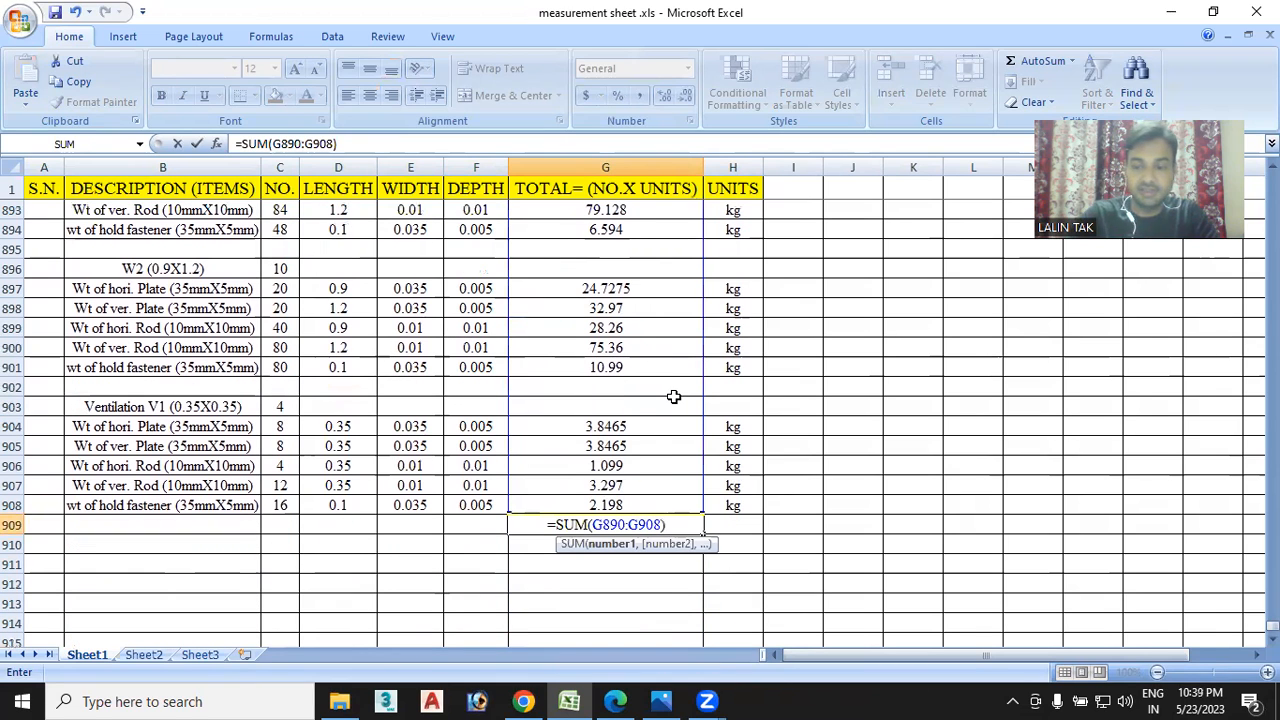
key(Return)
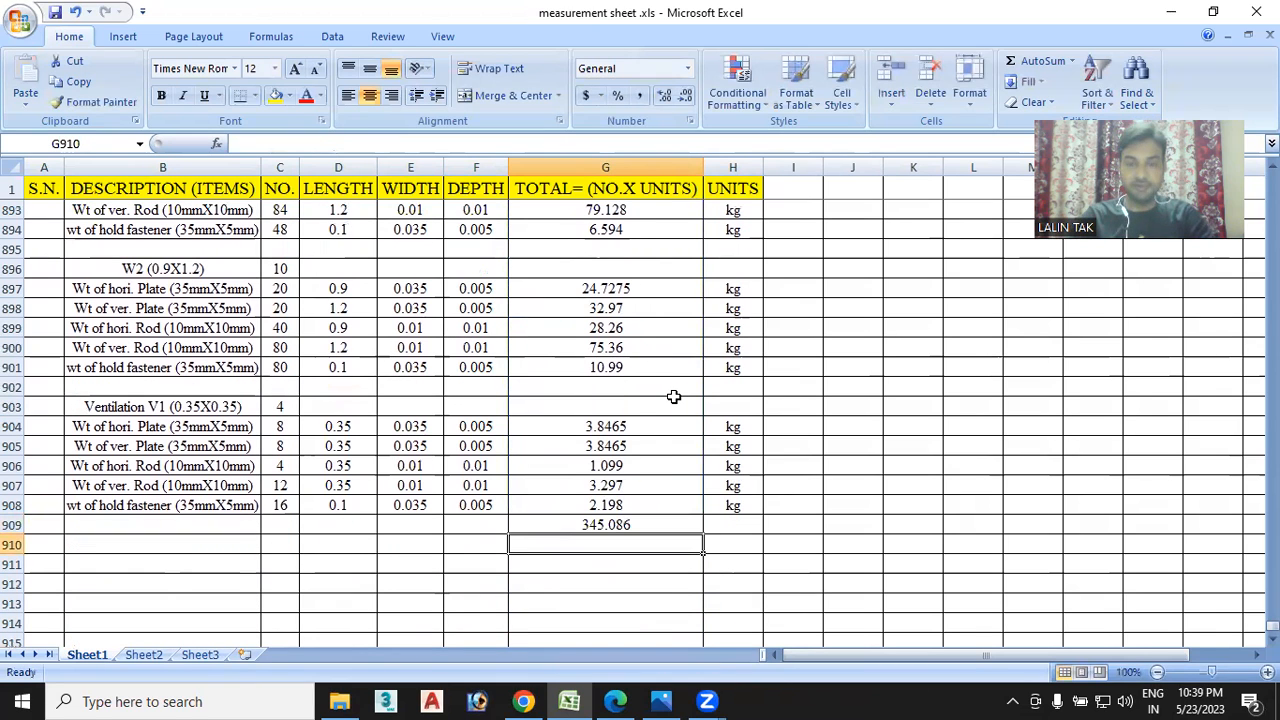
Format the weights in G890:G909 to two decimal places and fill the kg unit down to H909
scroll(650, 494, up, 2)
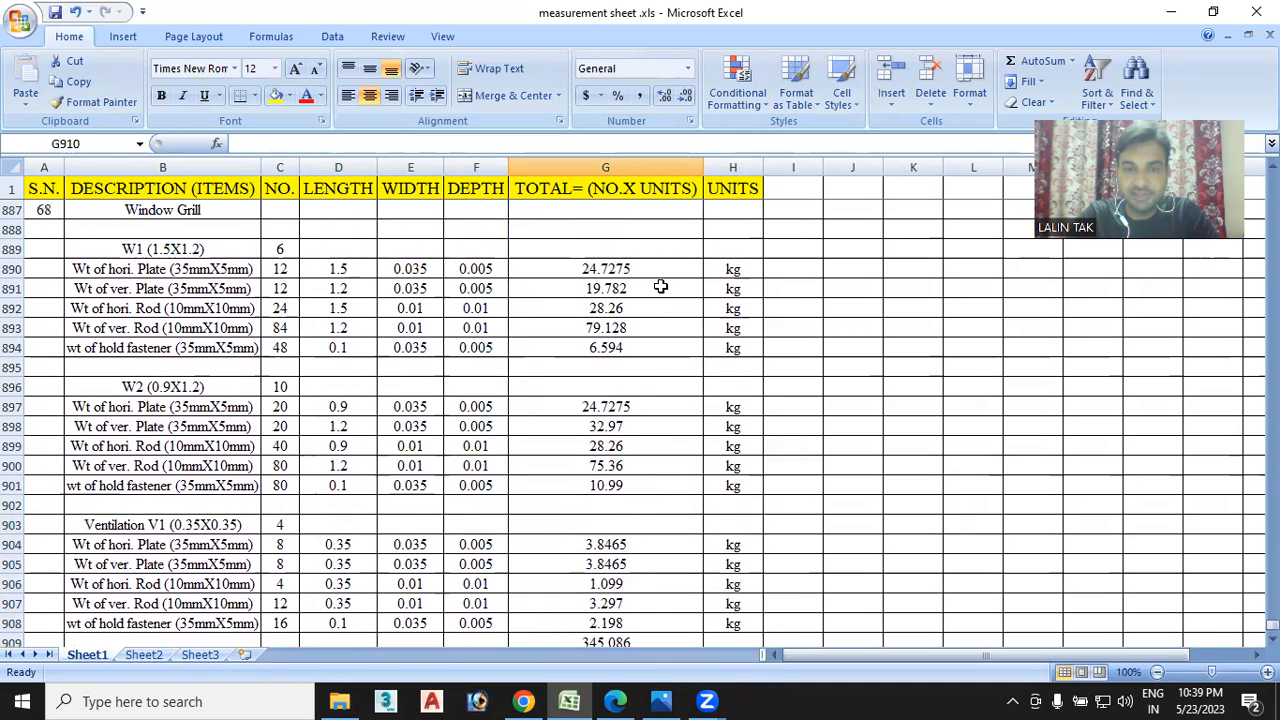
scroll(640, 268, down, 1)
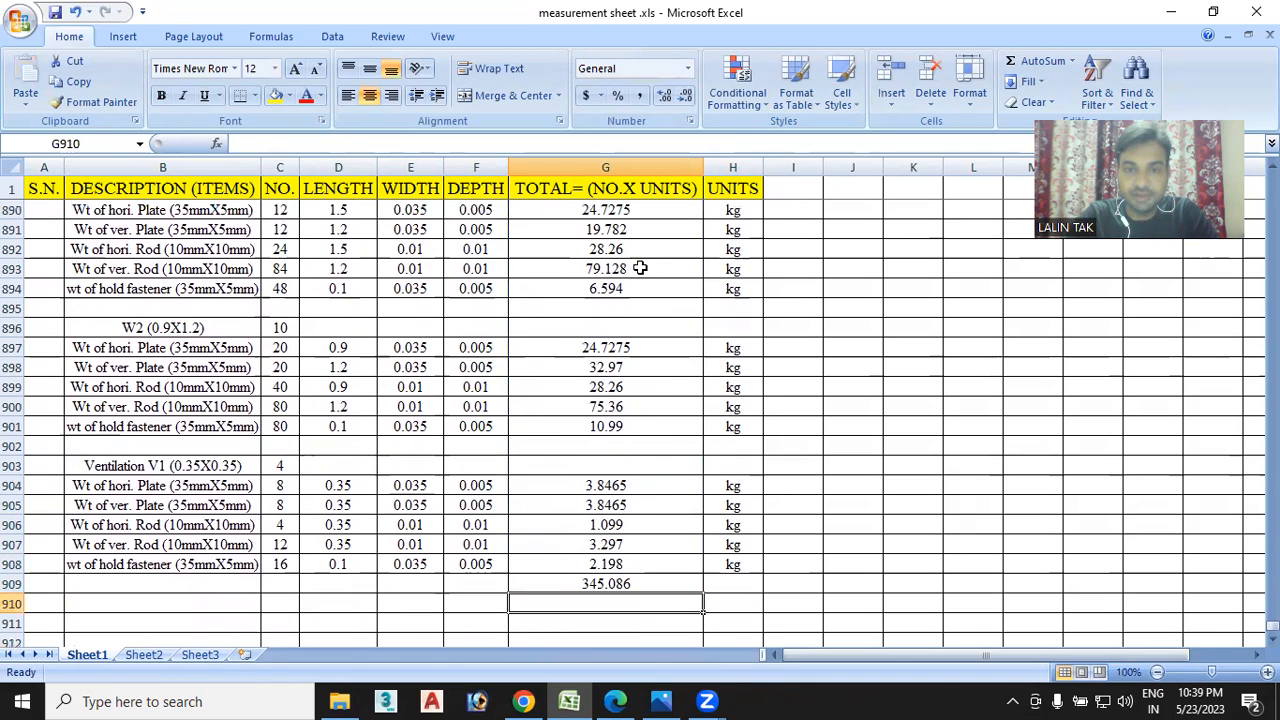
drag(643, 212, 664, 563)
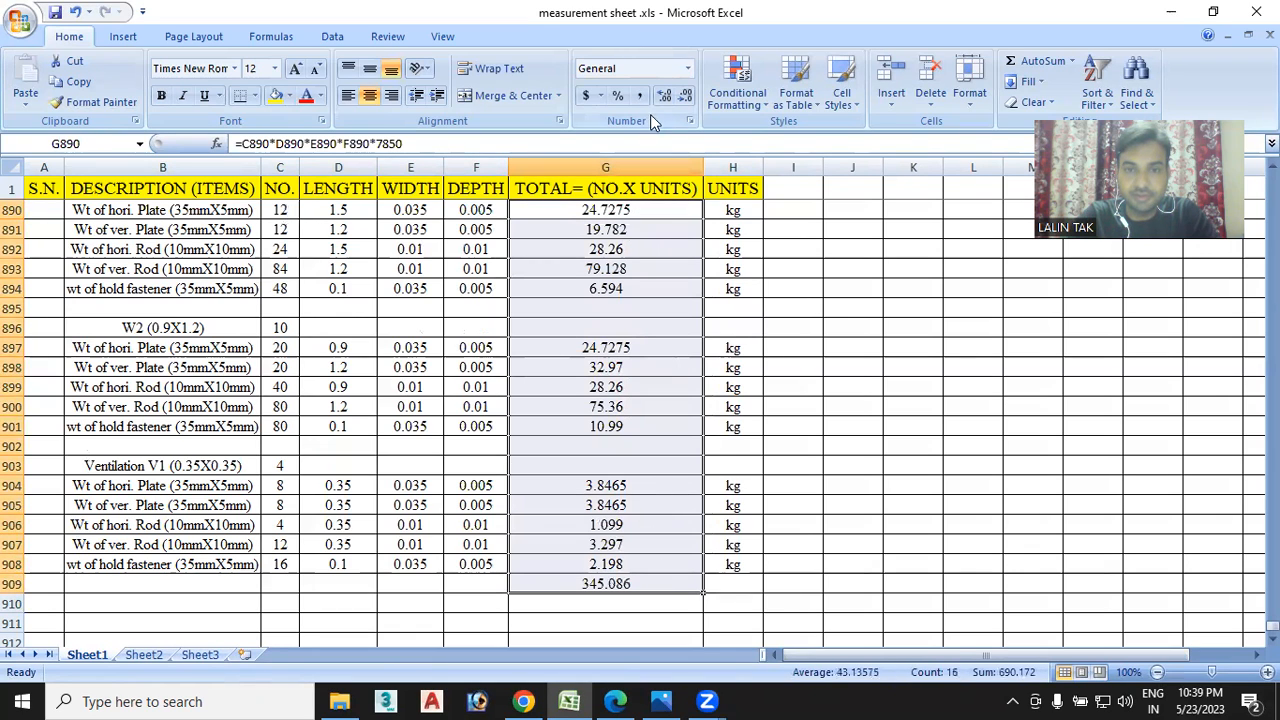
click(685, 97)
click(685, 97)
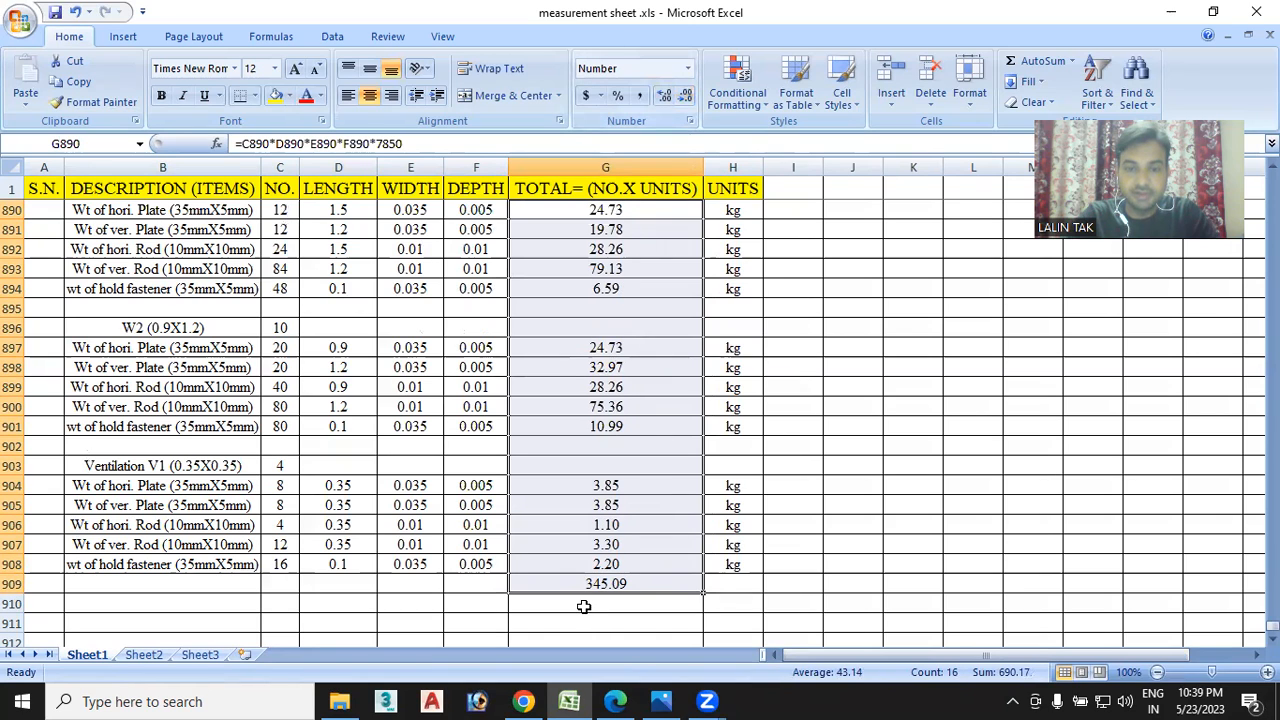
click(735, 566)
drag(763, 574, 766, 600)
Copy the yellow mosquito quantity label from row 885 to C909:F909 beside the grill total
scroll(415, 595, up, 2)
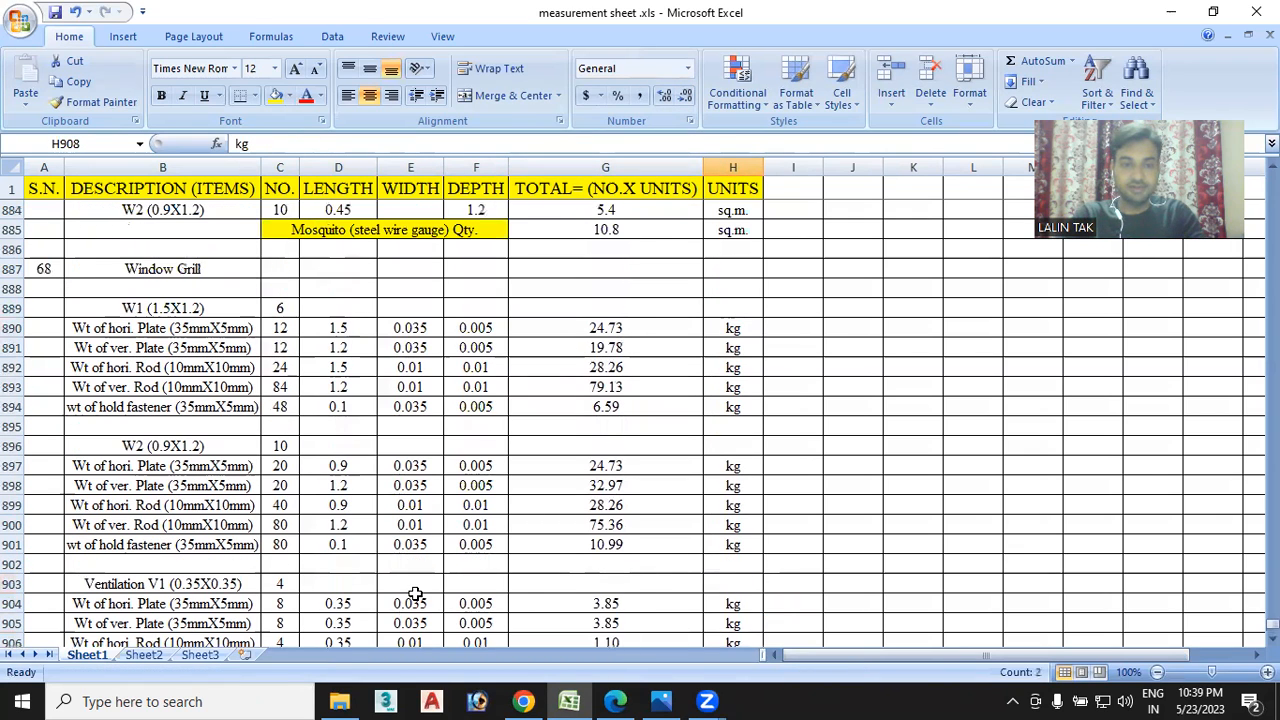
click(391, 229)
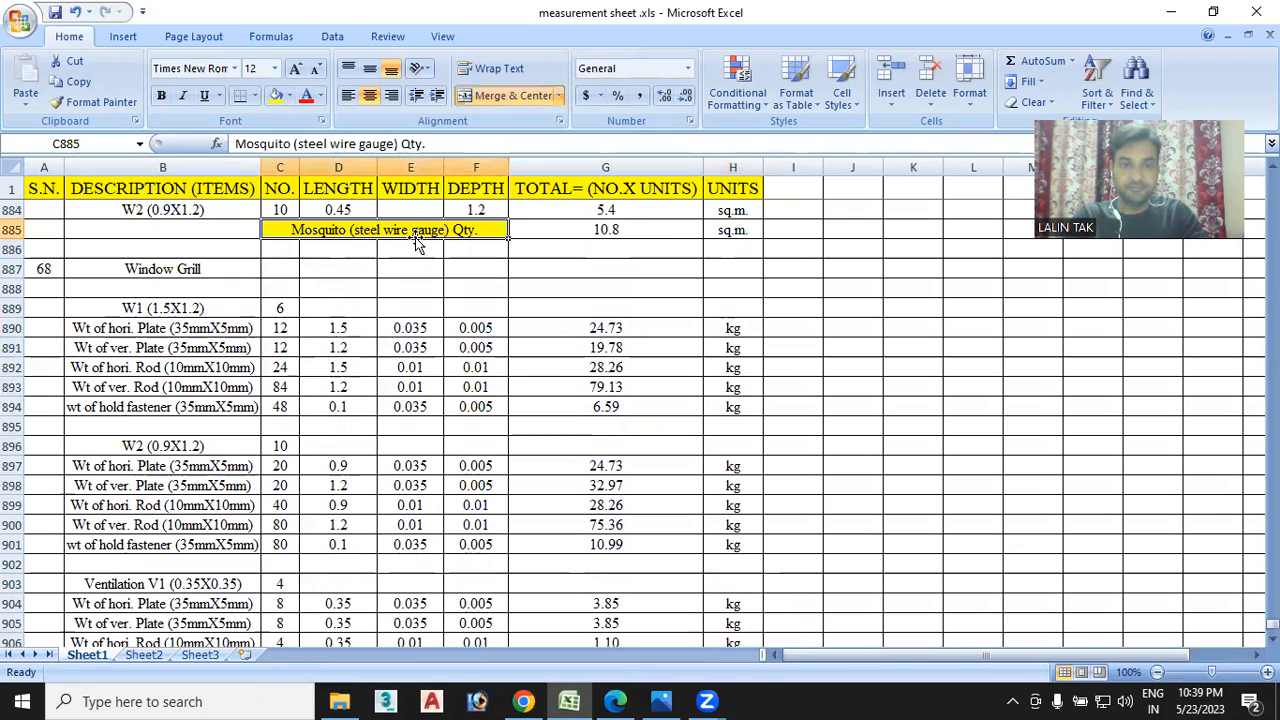
key(ctrl+c)
scroll(420, 346, down, 3)
drag(283, 528, 467, 527)
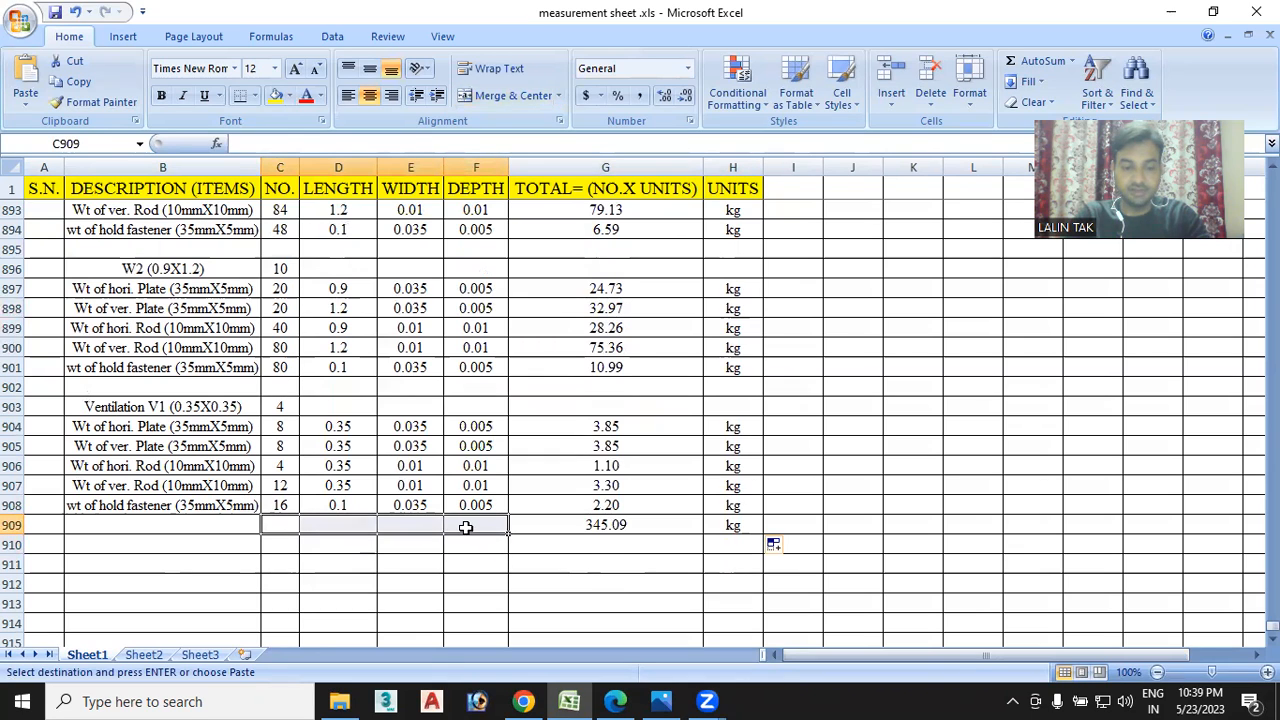
key(ctrl+v)
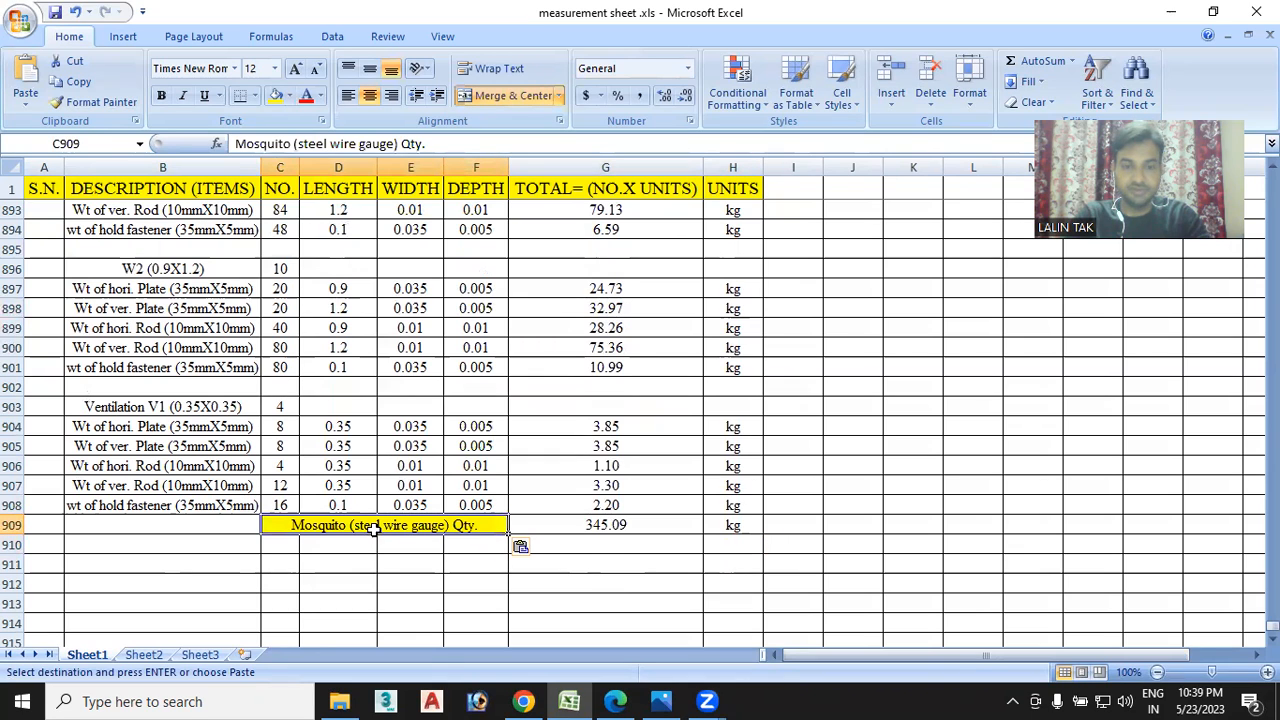
Change the yellow label in C909 beside the grill total to "Window Grill Qty."
double_click(450, 525)
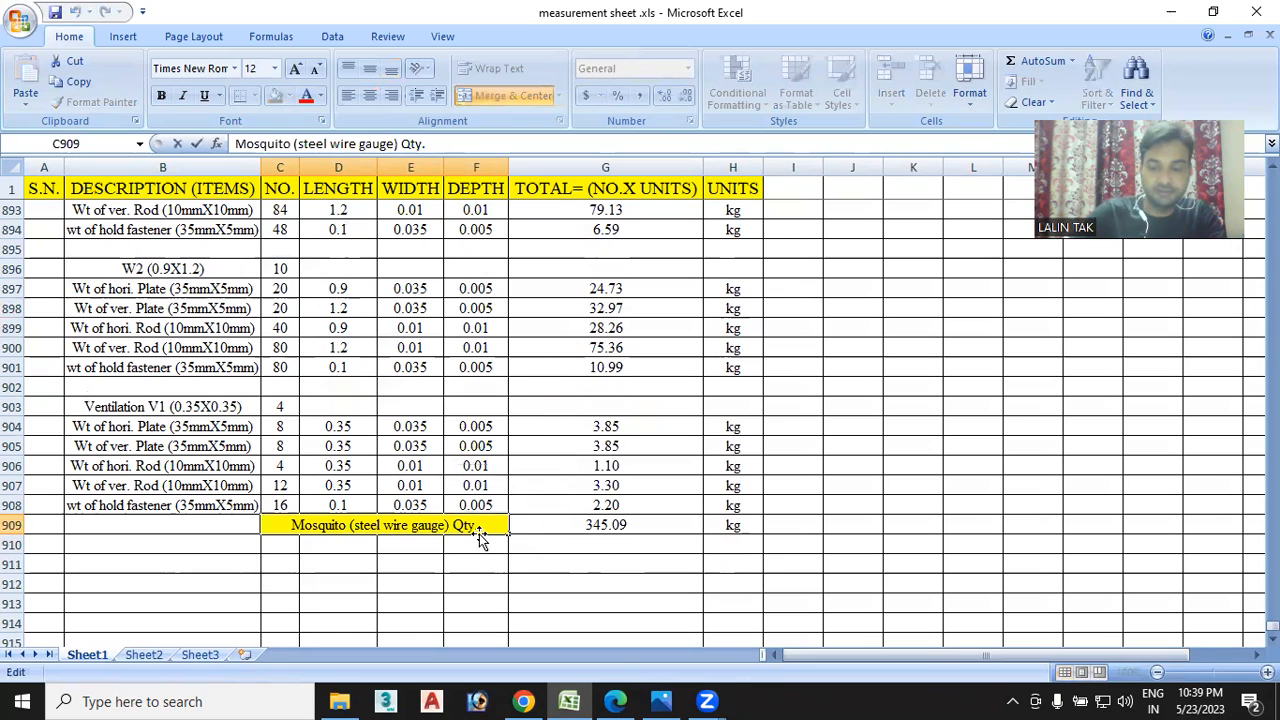
key(BackSpace)
key(BackSpace)
key(BackSpace)
key(BackSpace)
key(BackSpace)
key(BackSpace)
key(BackSpace)
key(BackSpace)
key(BackSpace)
key(BackSpace)
key(BackSpace)
key(BackSpace)
key(BackSpace)
key(BackSpace)
key(BackSpace)
key(BackSpace)
key(BackSpace)
key(BackSpace)
key(BackSpace)
key(BackSpace)
key(BackSpace)
key(BackSpace)
key(BackSpace)
text(Wind)
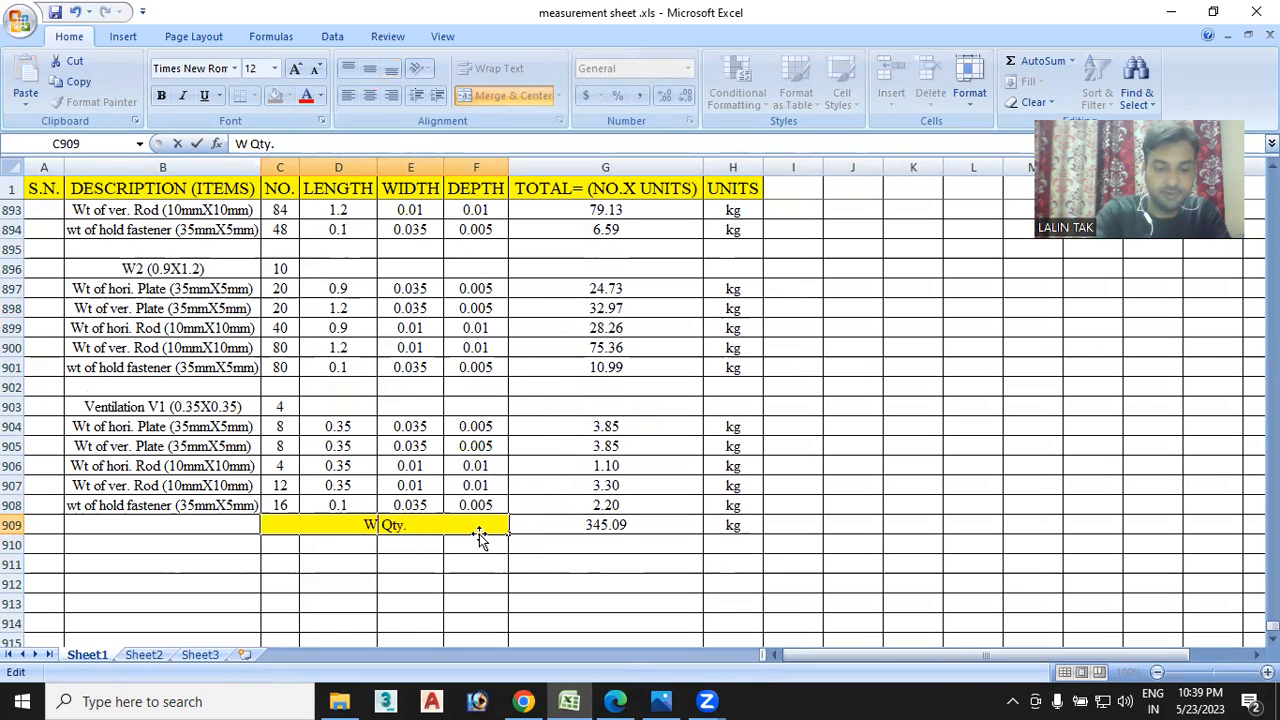
text(ow)
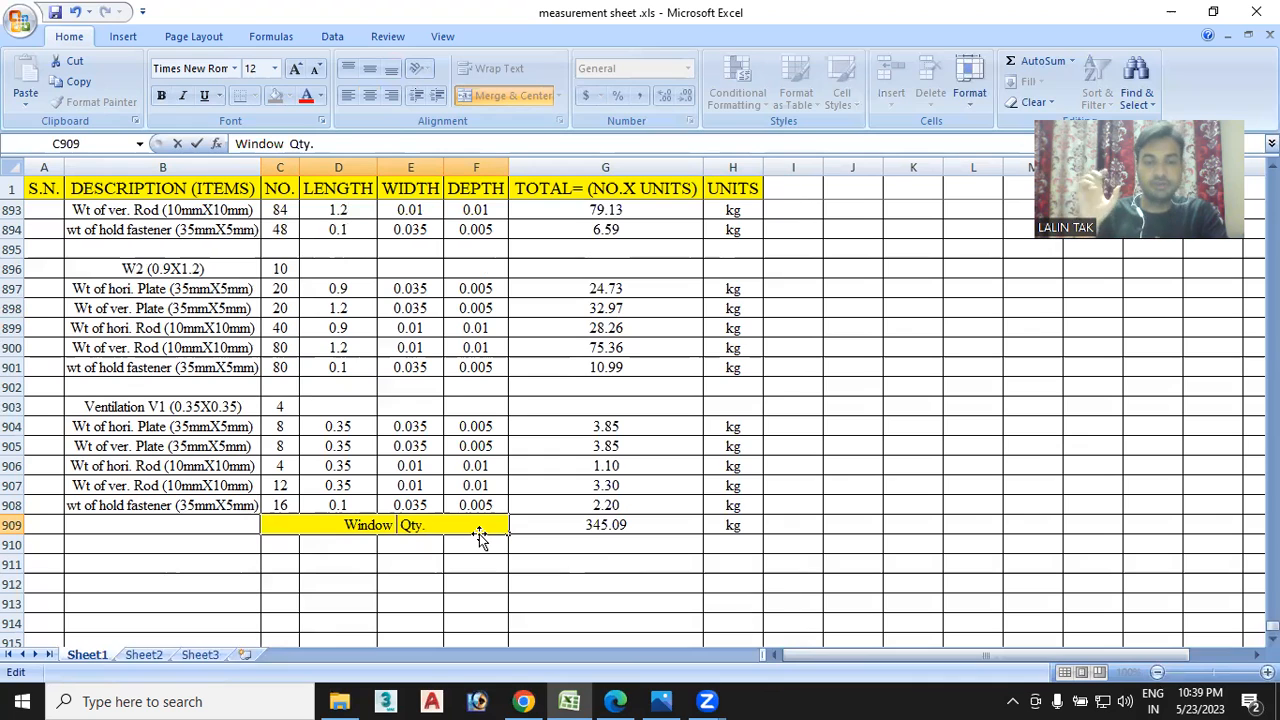
text( Grill)
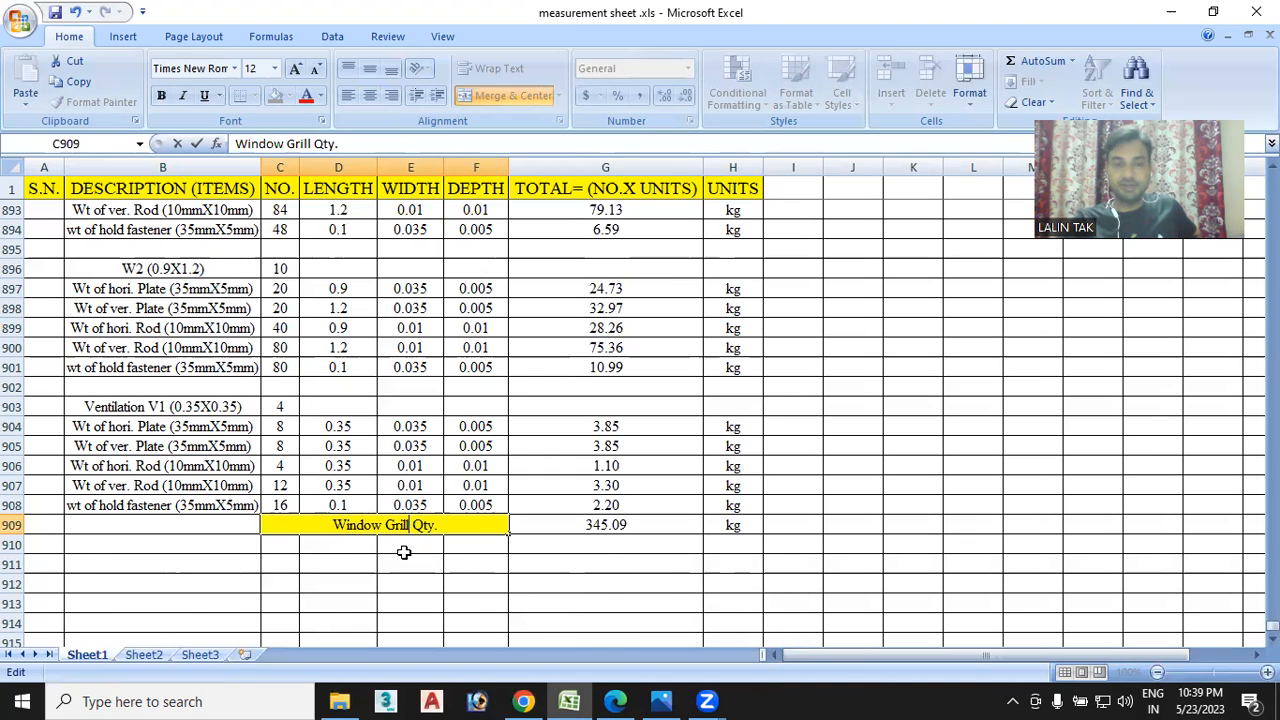
scroll(405, 552, up, 2)
click(874, 505)
Review the Window Grill item's W1, W2 and V1 rows and its total in rows 887 to 909
scroll(846, 535, down, 3)
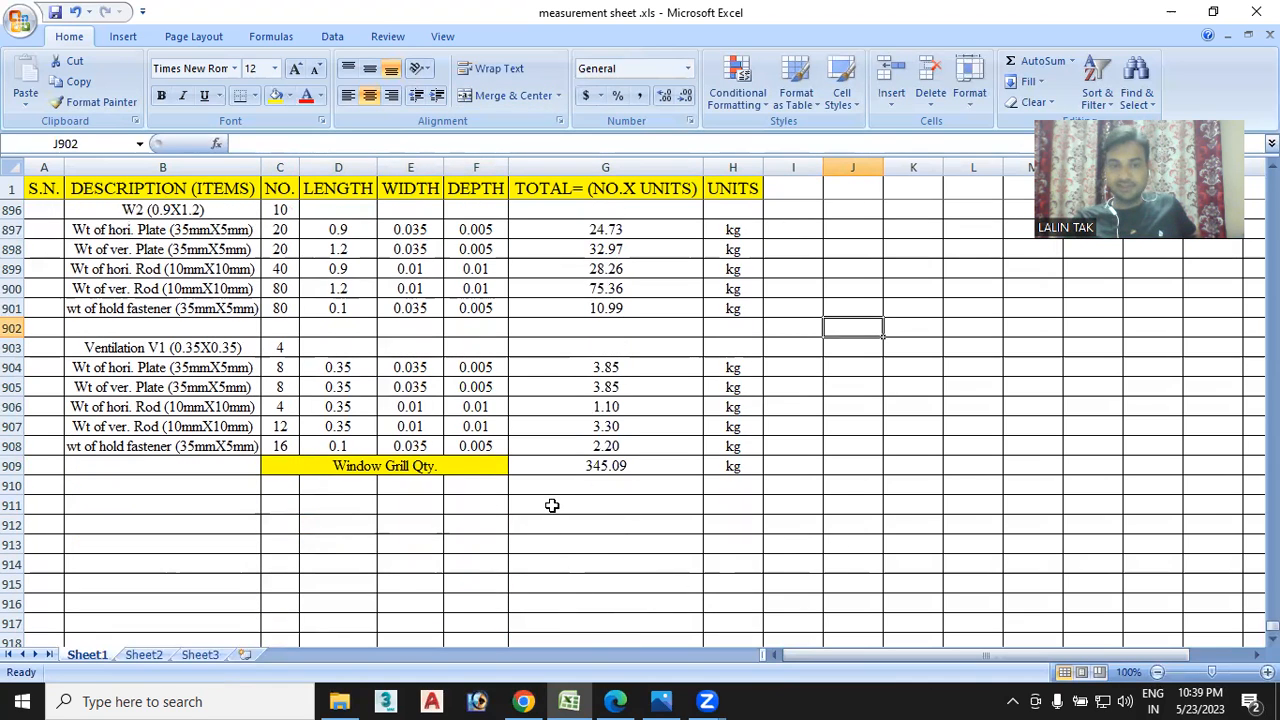
scroll(551, 505, up, 7)
scroll(358, 395, down, 2)
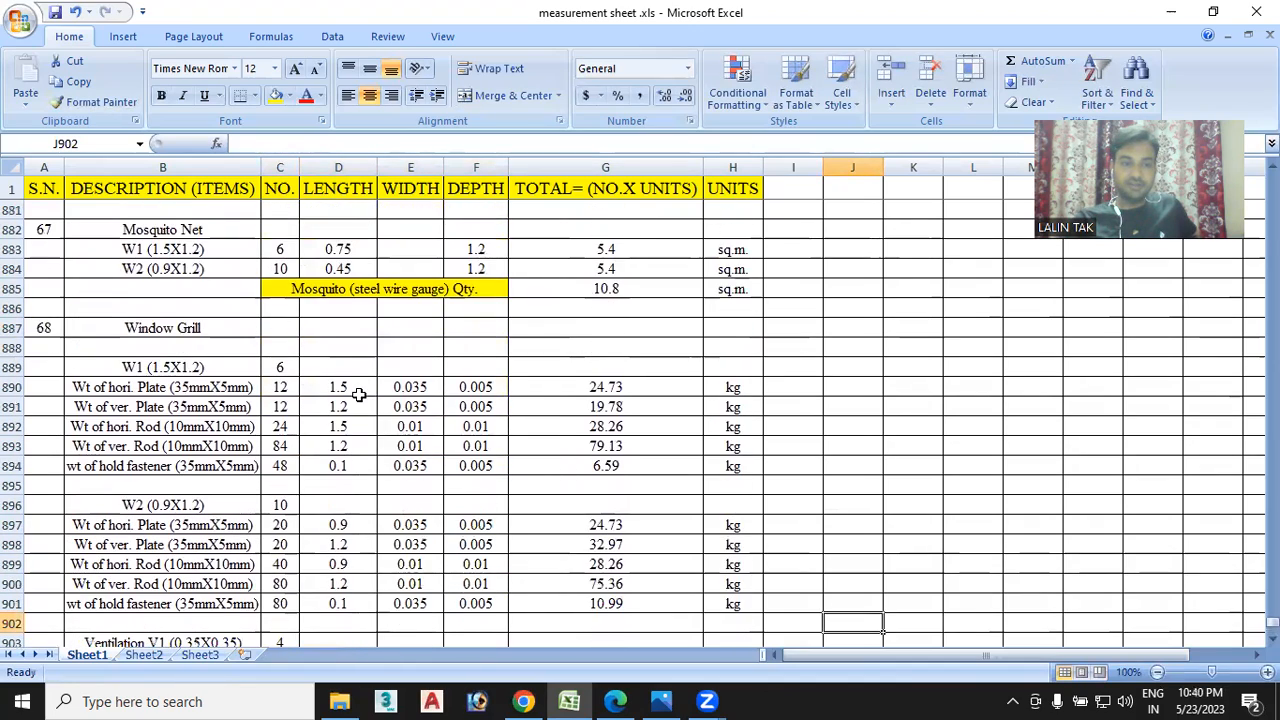
scroll(358, 395, down, 1)
scroll(363, 297, down, 2)
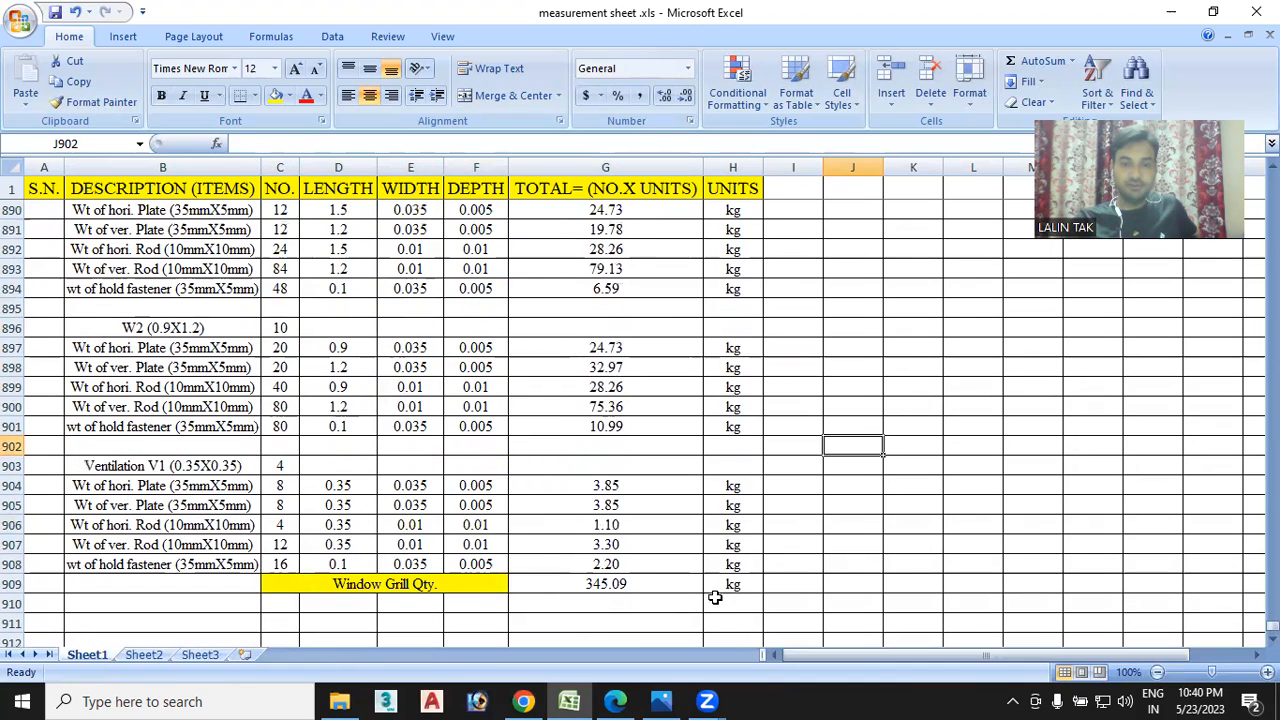
scroll(674, 588, up, 4)
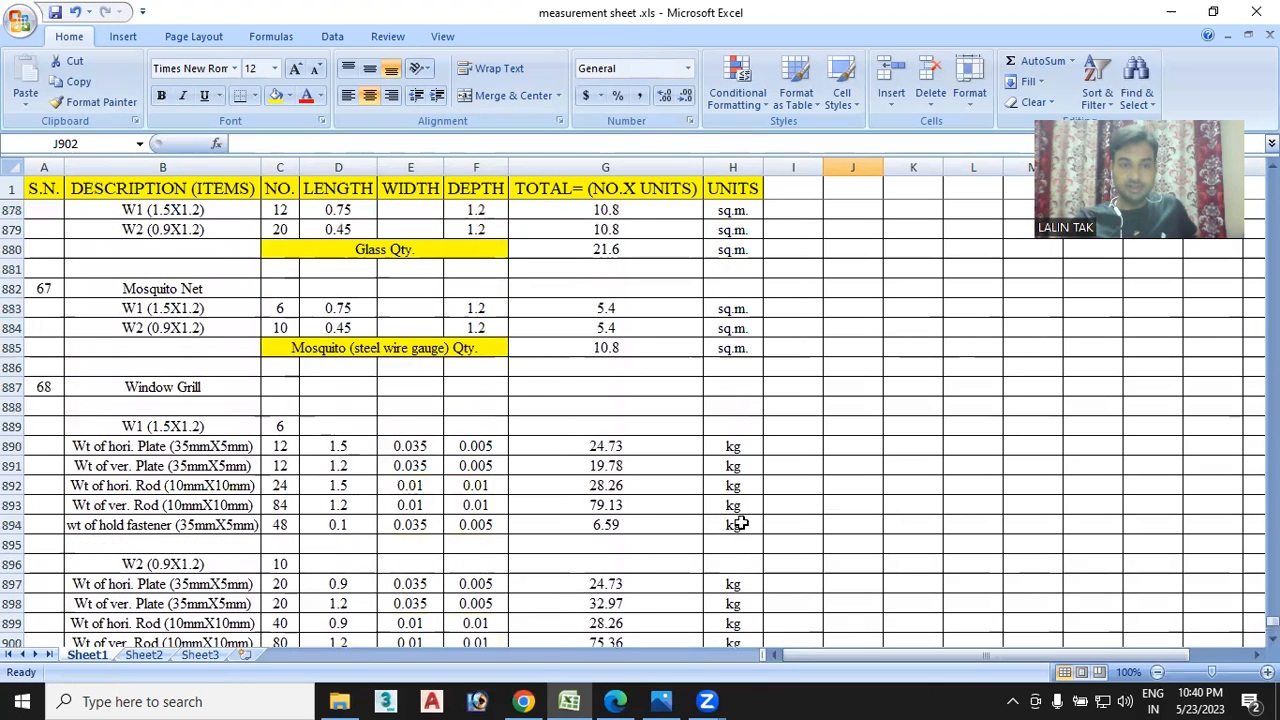
scroll(755, 510, down, 3)
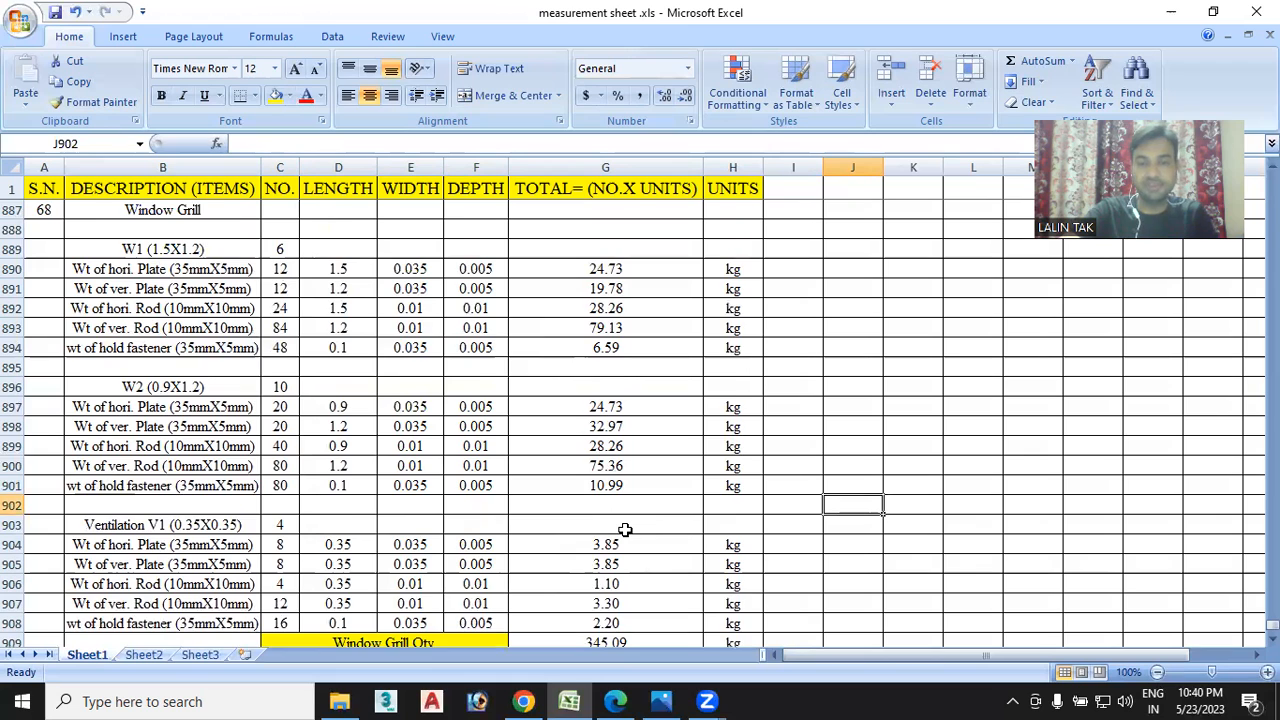
scroll(626, 530, down, 1)
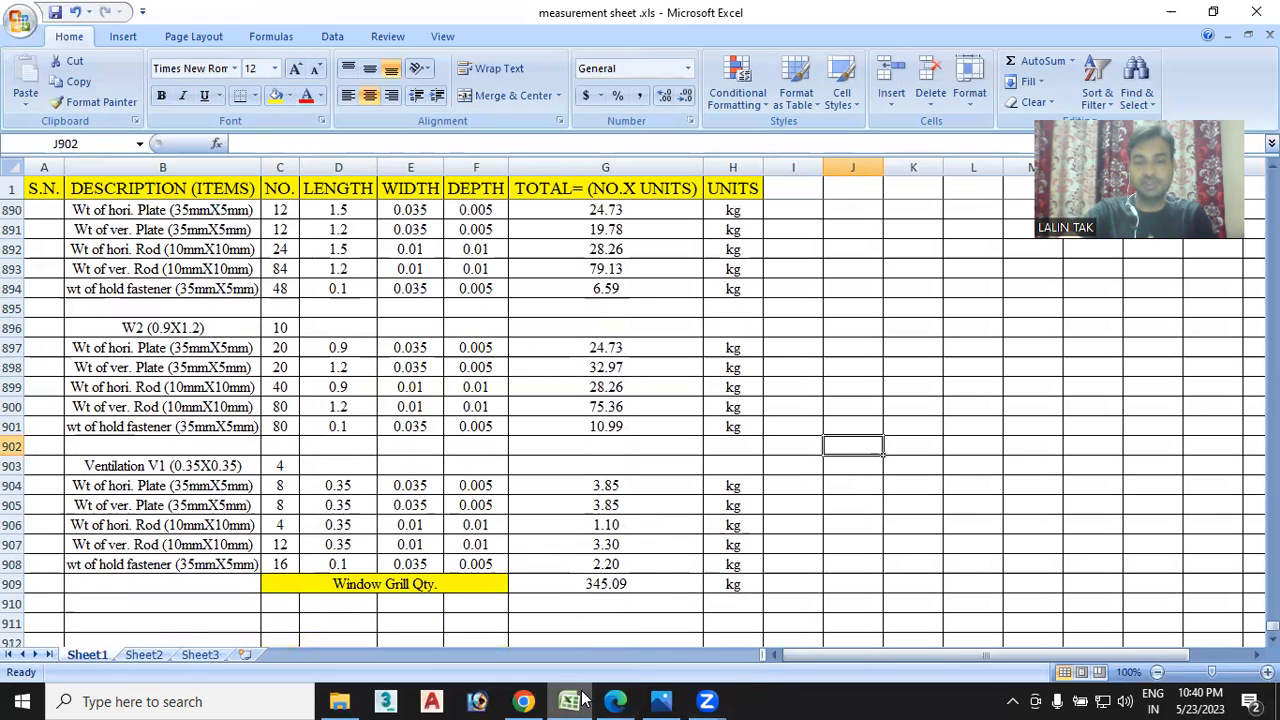
mouse_move(613, 698)
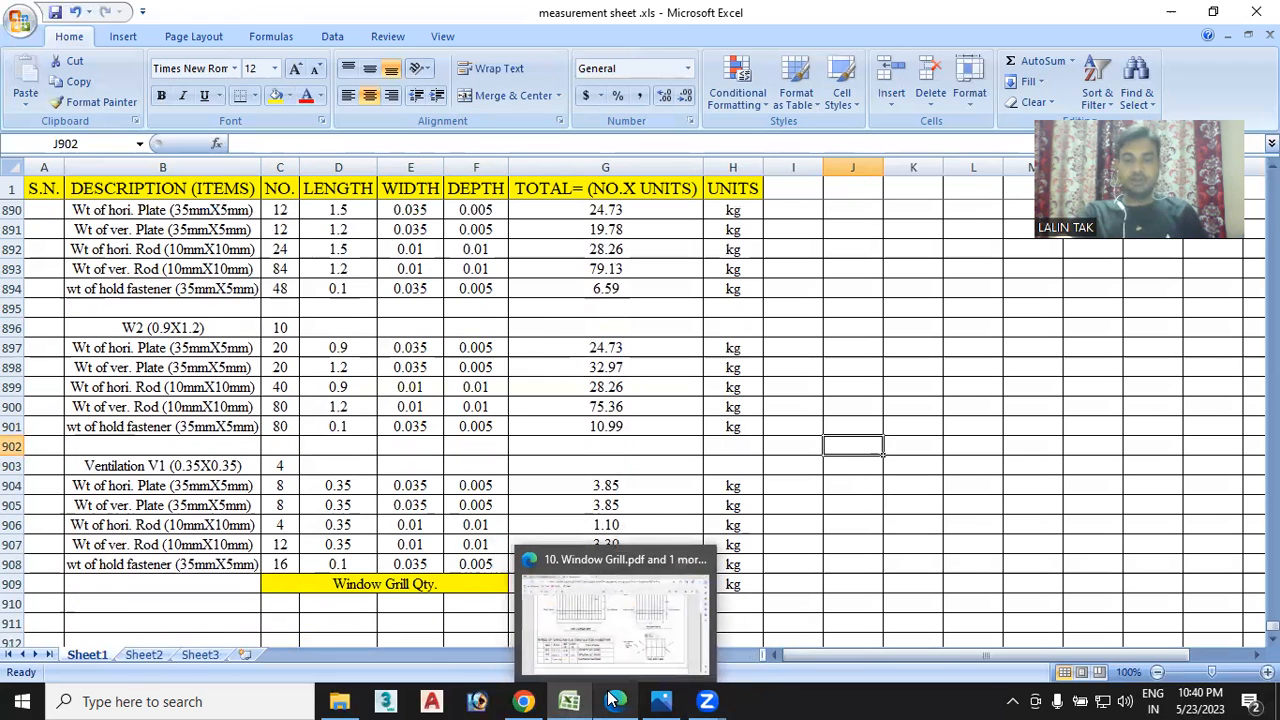
mouse_move(720, 700)
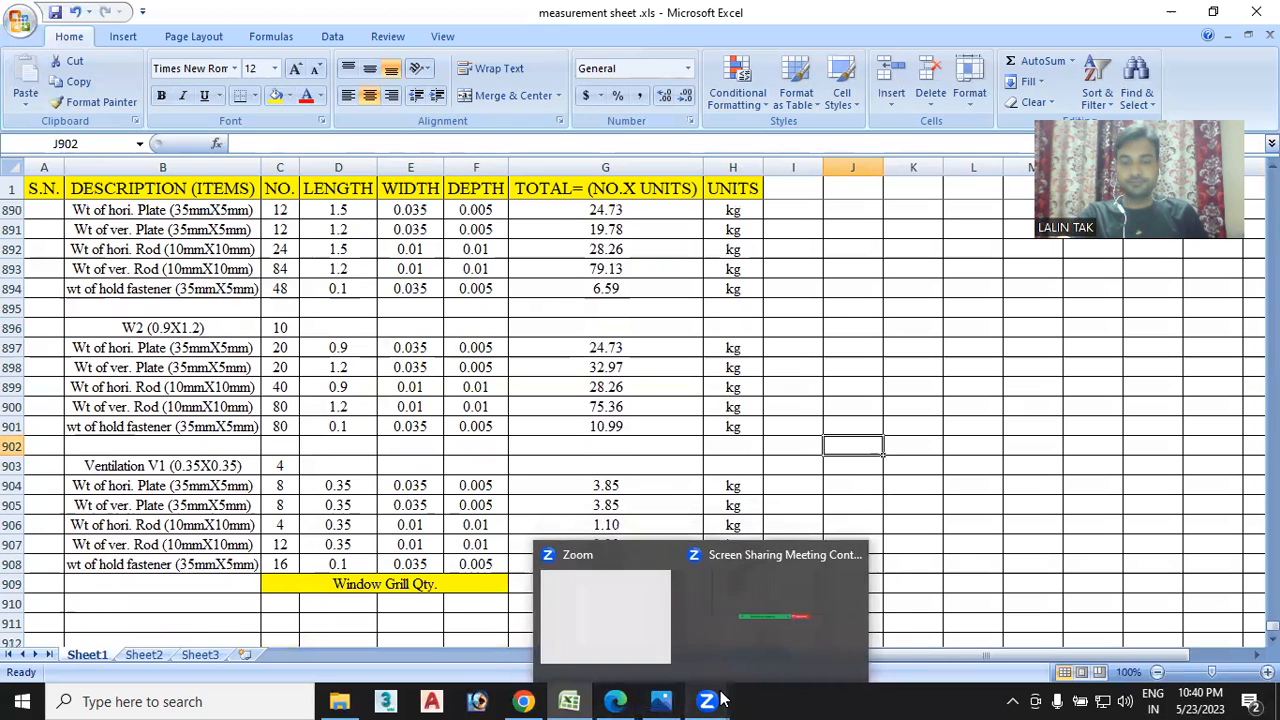
click(870, 564)
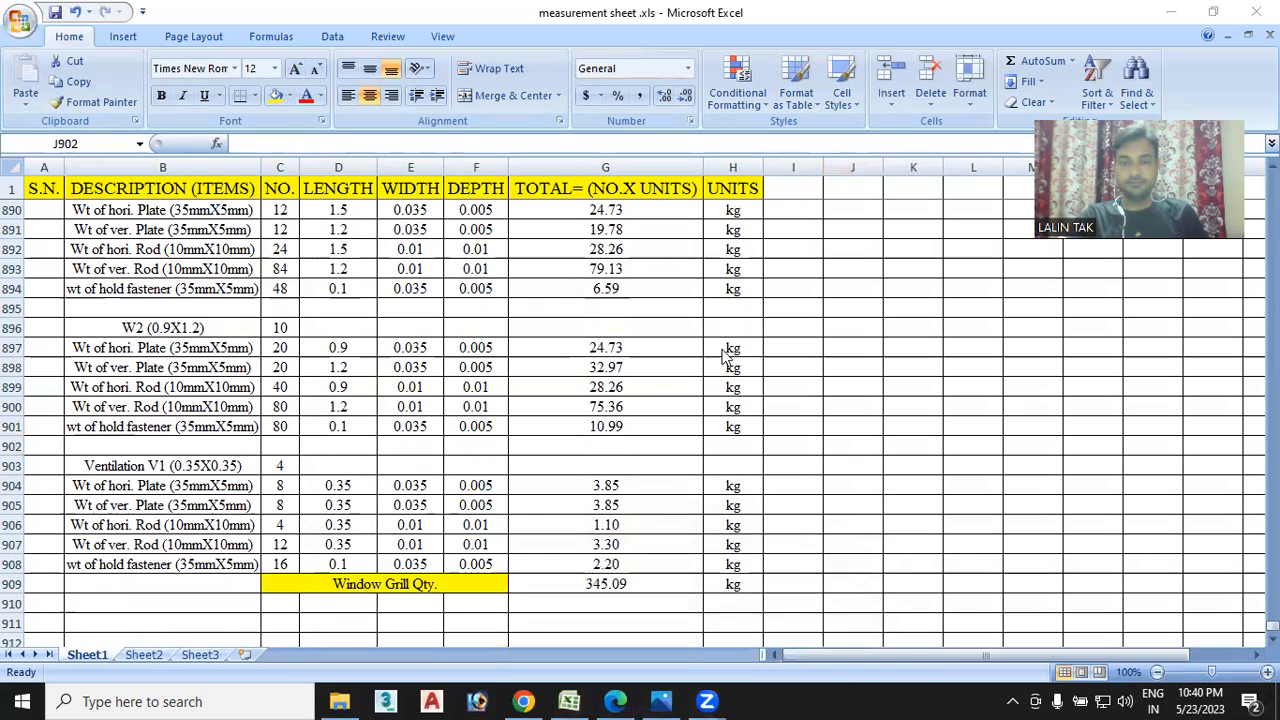